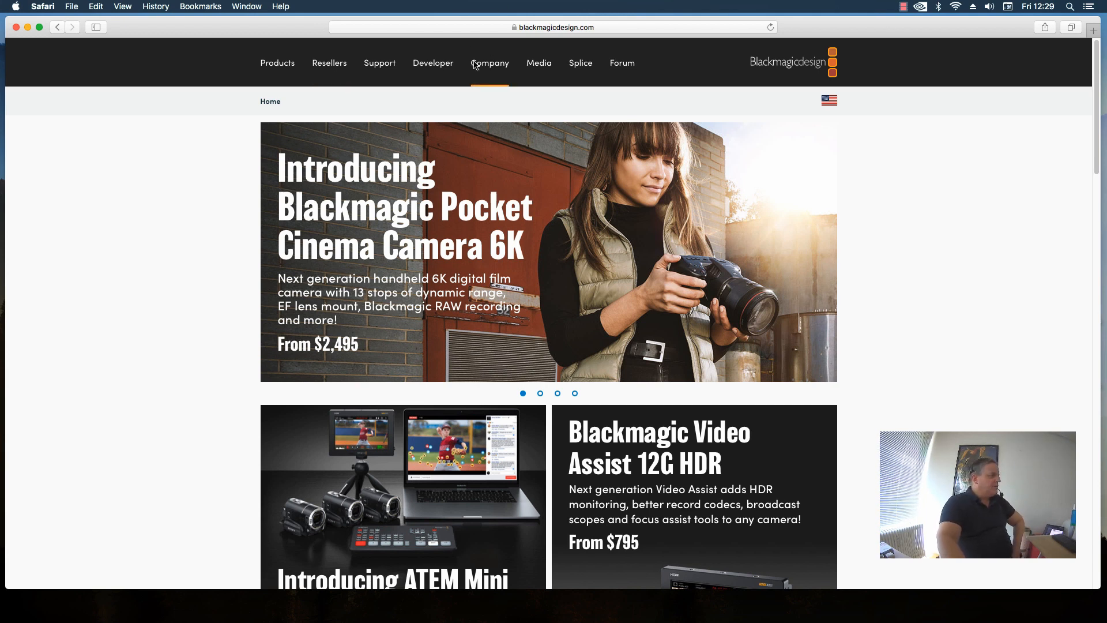
- Open the Support Center and show the latest downloads for the DaVinci Resolve, Fusion and Blackmagic eGPU product family
click(379, 66)
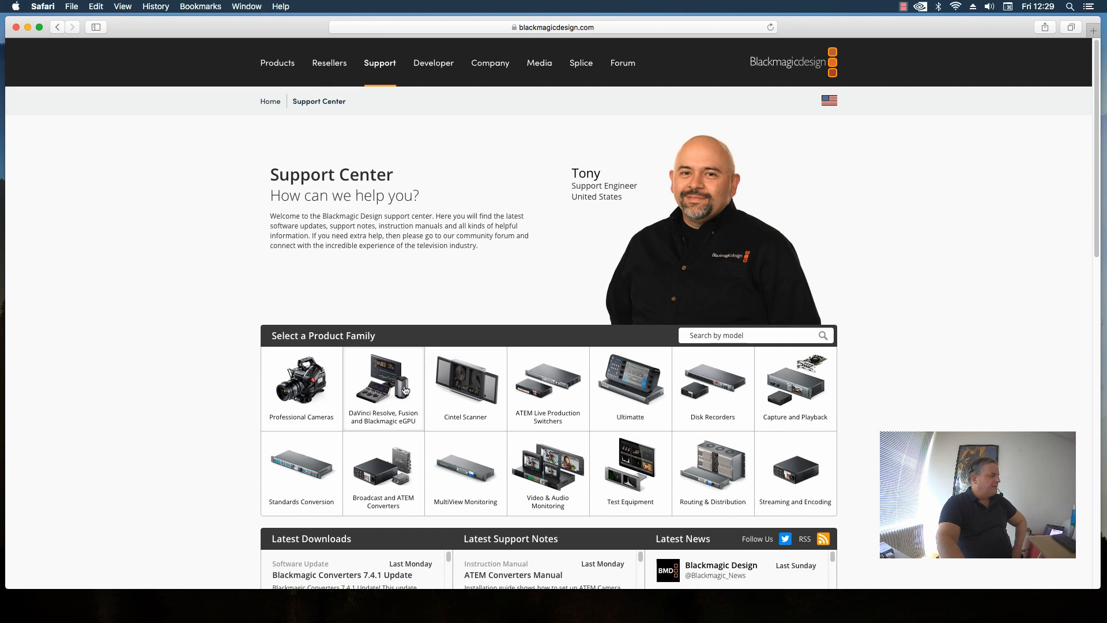
click(384, 389)
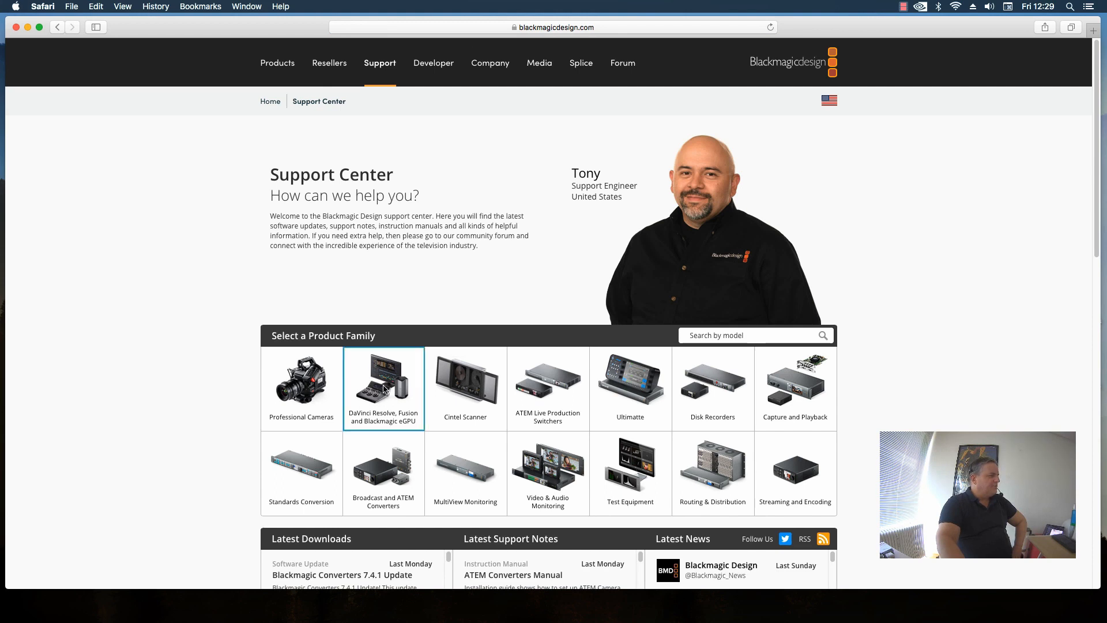
scroll(384, 389, down, 5)
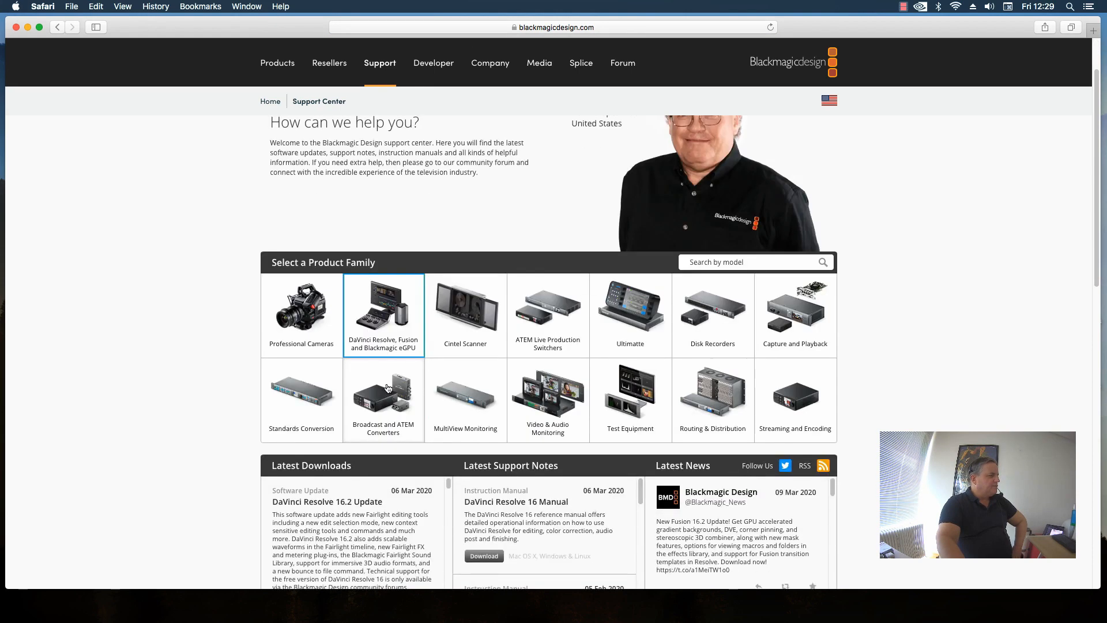
scroll(392, 379, down, 4)
scroll(391, 379, up, 8)
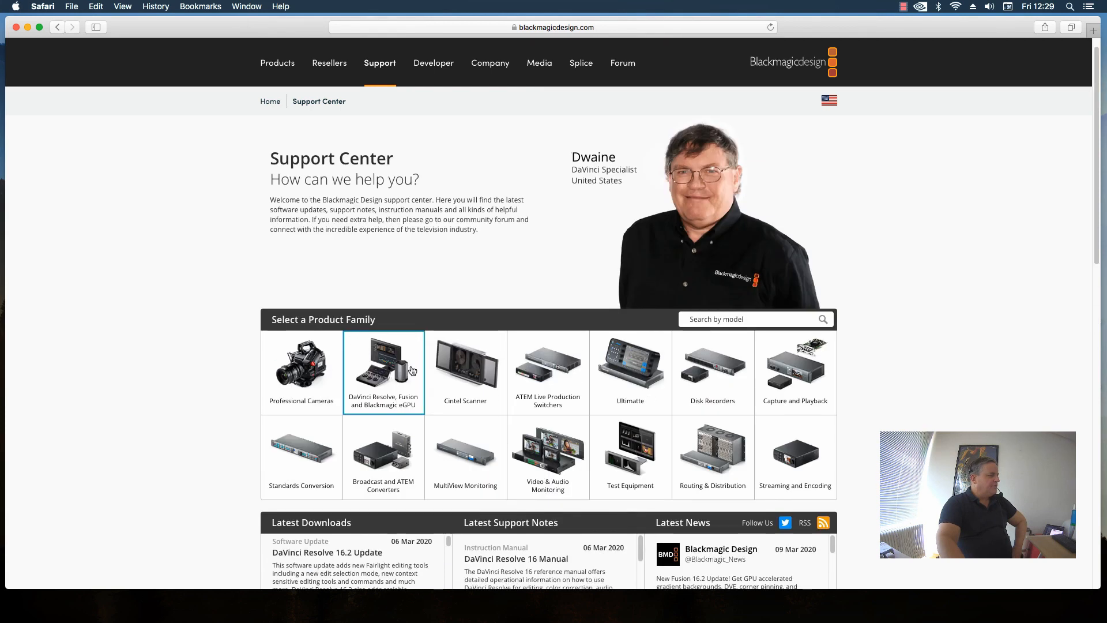
drag(1094, 260, 1073, 401)
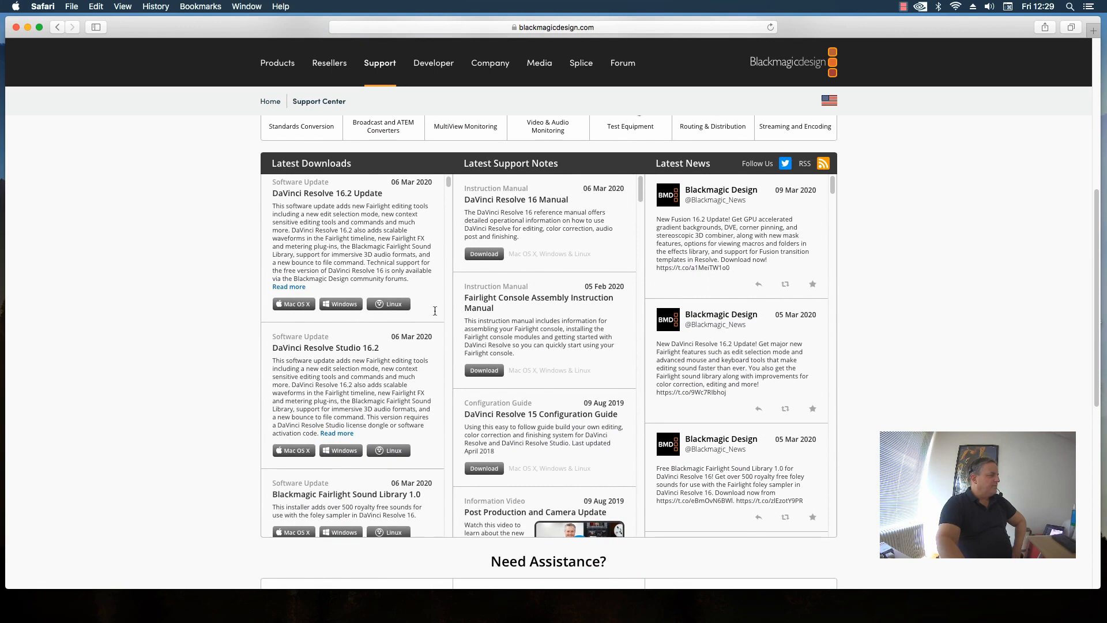
- Look over the latest downloads, view the Mac OS X registration form for the DaVinci Resolve 16.2 Update, and close it
scroll(520, 302, down, 1)
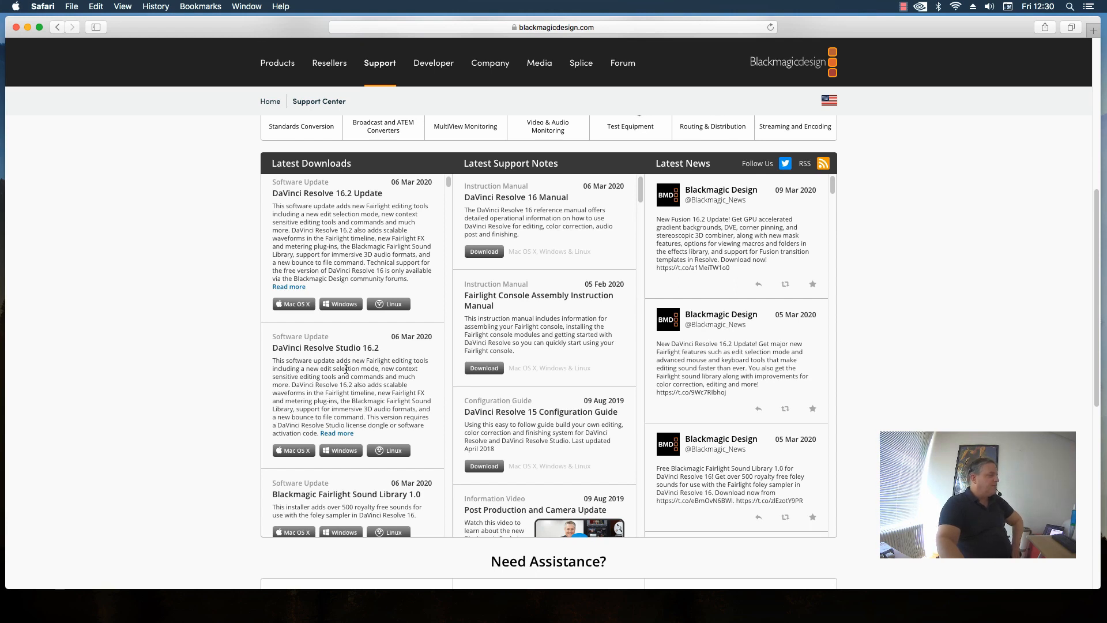
scroll(372, 344, down, 2)
scroll(376, 343, up, 4)
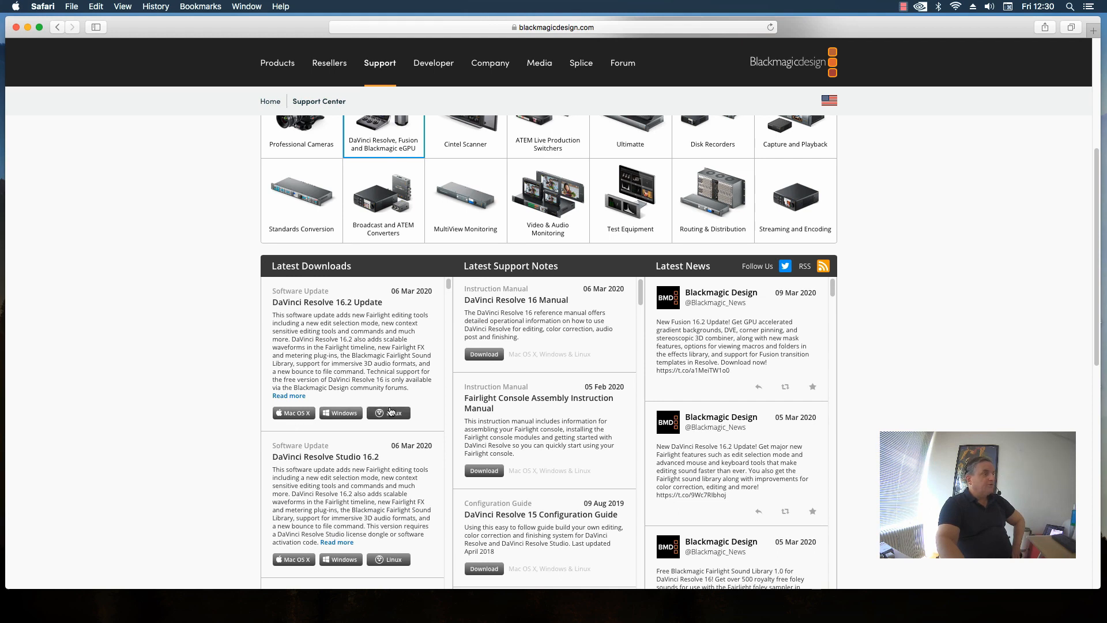
click(291, 412)
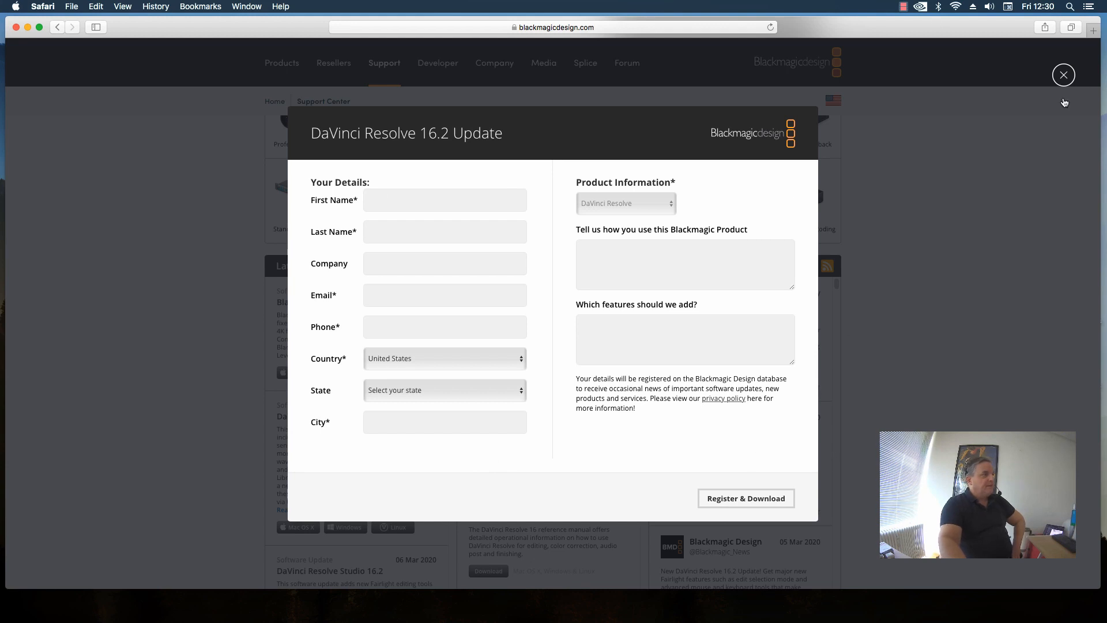
click(1064, 76)
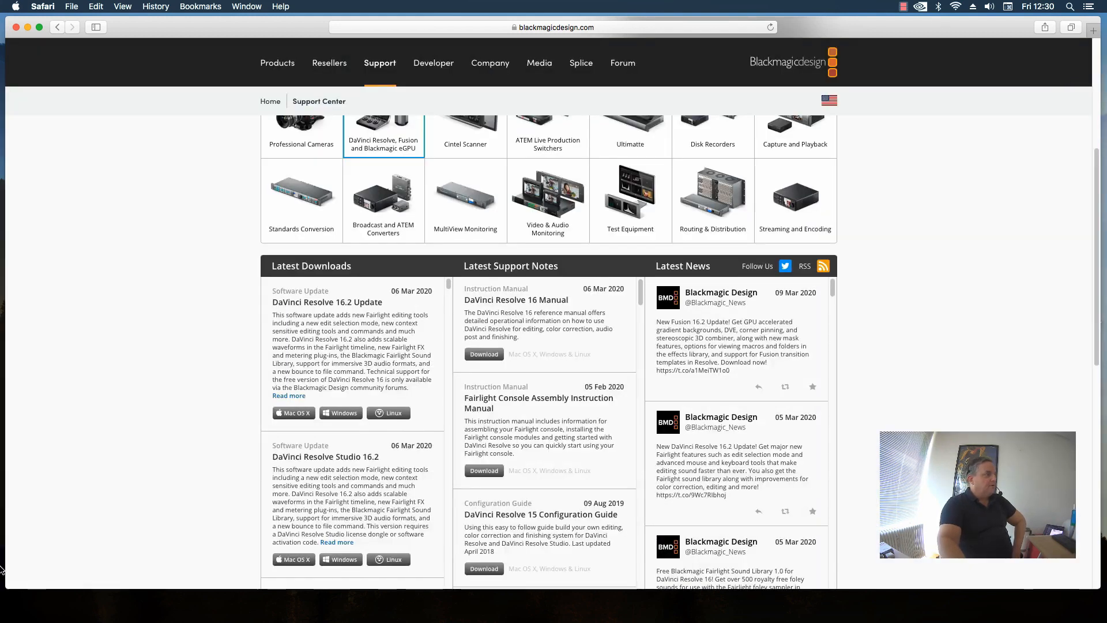
- Download DaVinci Resolve Studio 16.2 for Mac OS X without registering
scroll(225, 526, down, 2)
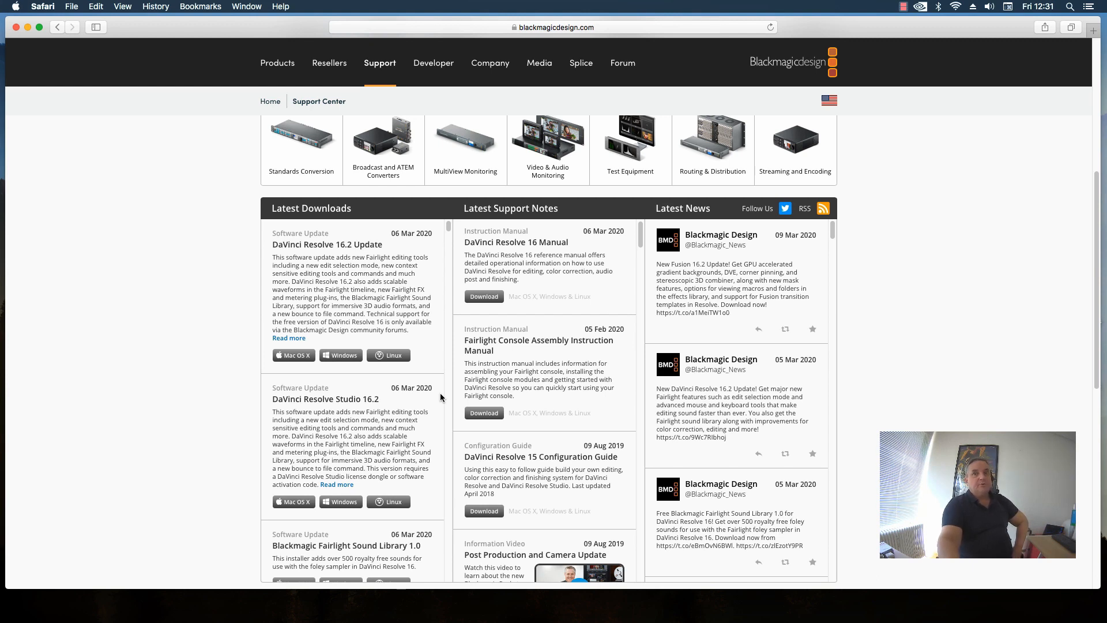
click(295, 501)
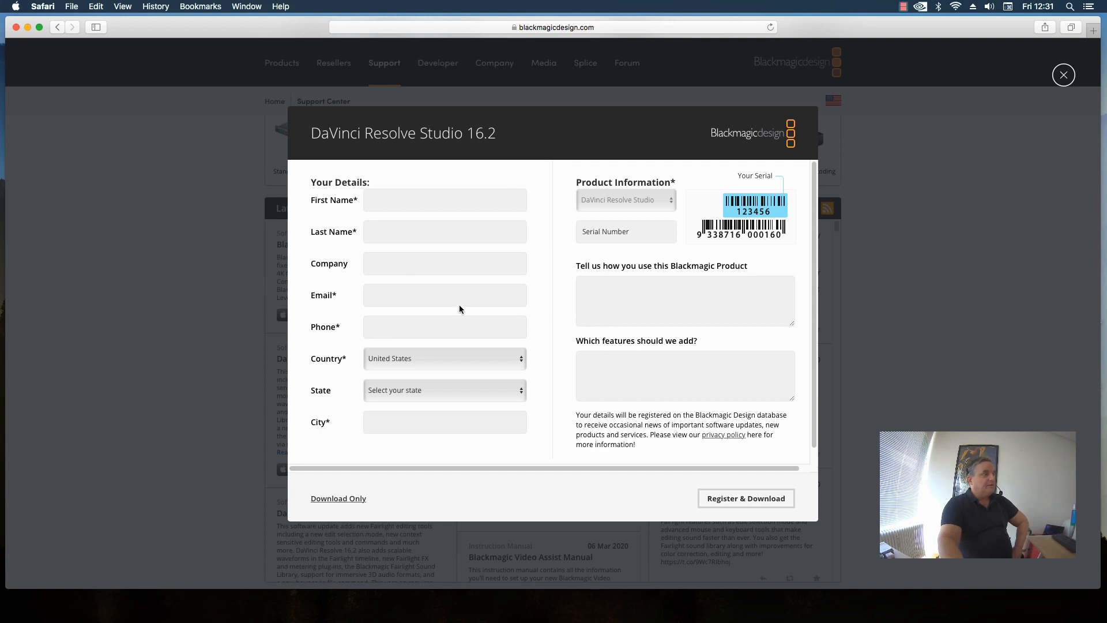
click(346, 499)
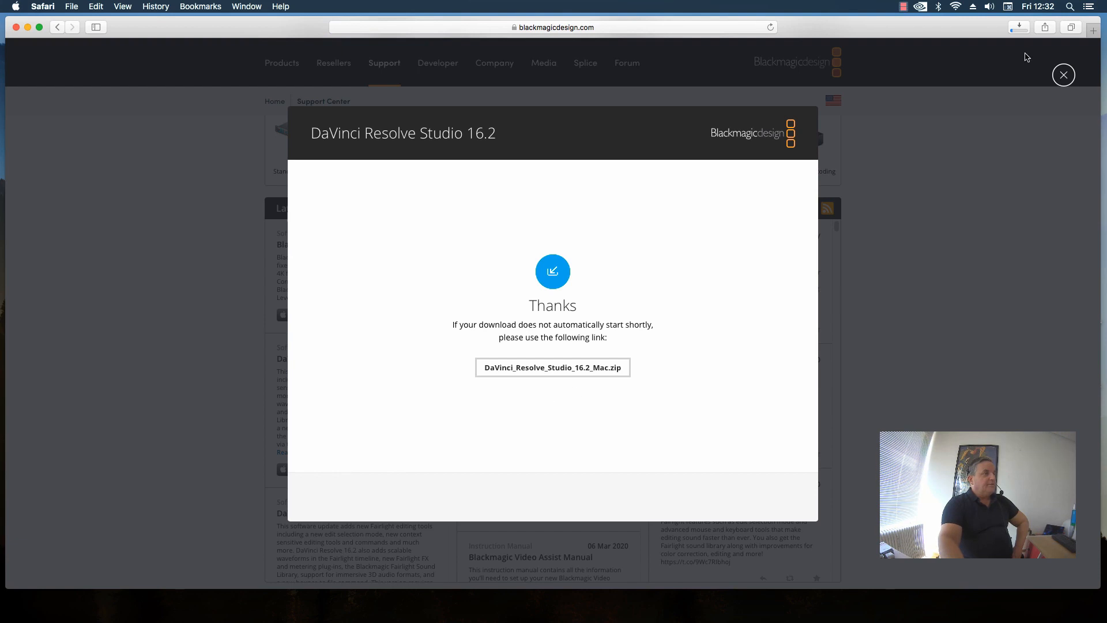
- Check the progress of the DaVinci Resolve Studio download and close the browser window
click(1020, 27)
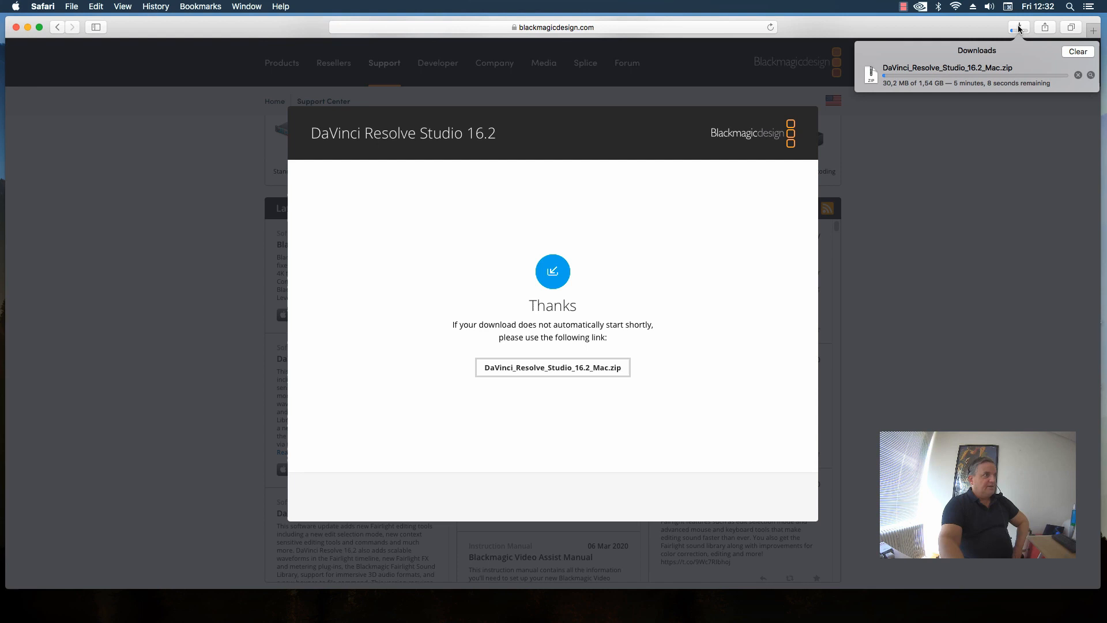
click(1008, 168)
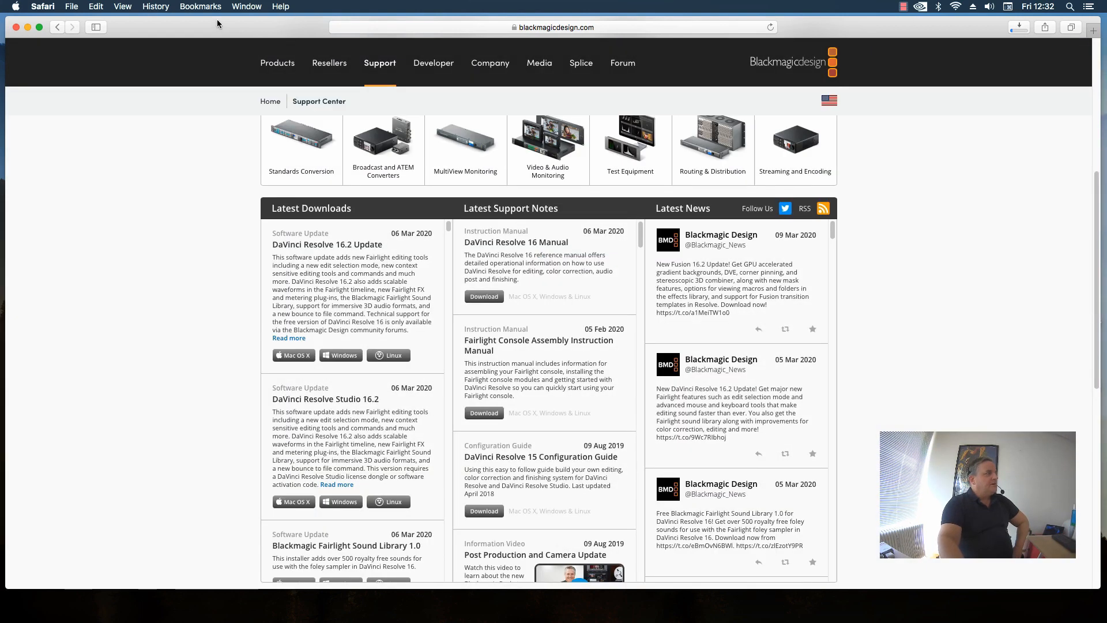
click(17, 27)
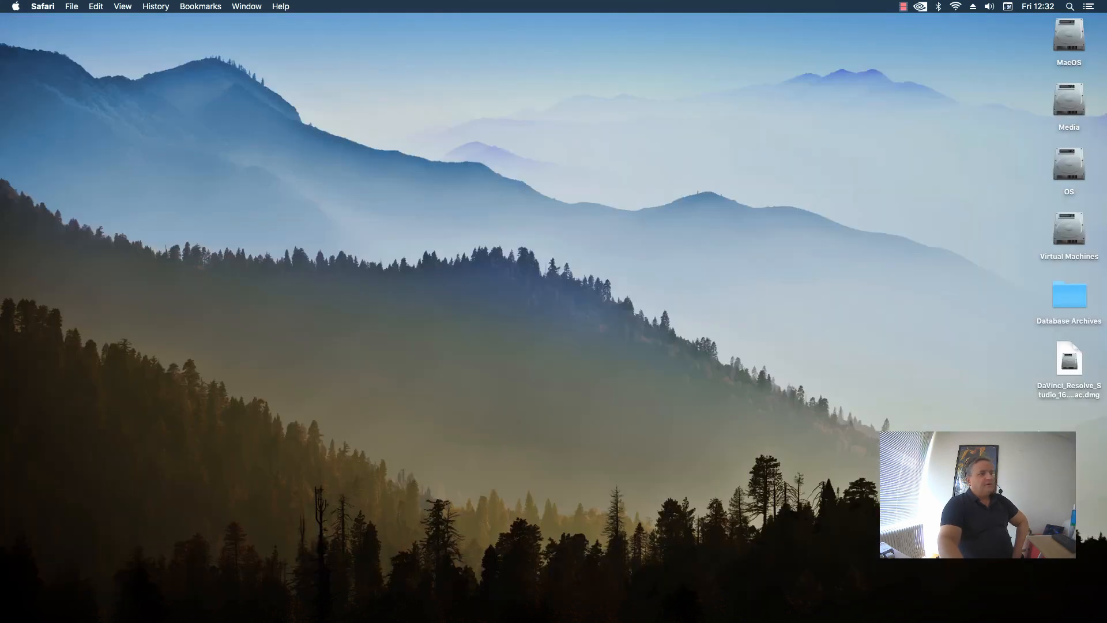
- Open the DaVinci Resolve Studio disk image from the desktop and launch Install Resolve 16.2
click(1074, 366)
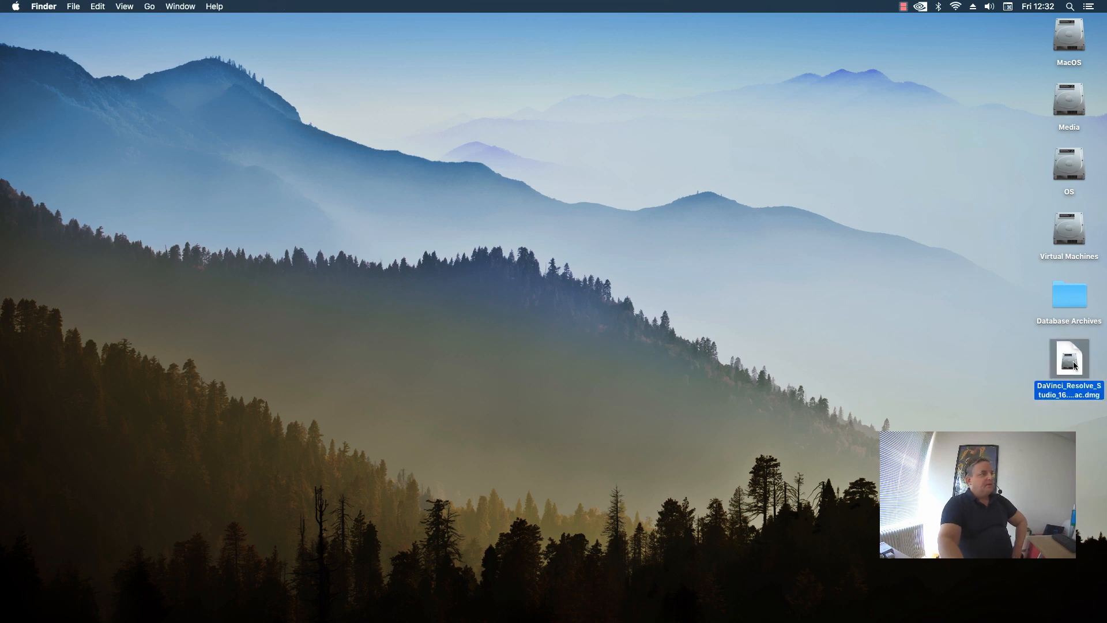
double_click(1074, 367)
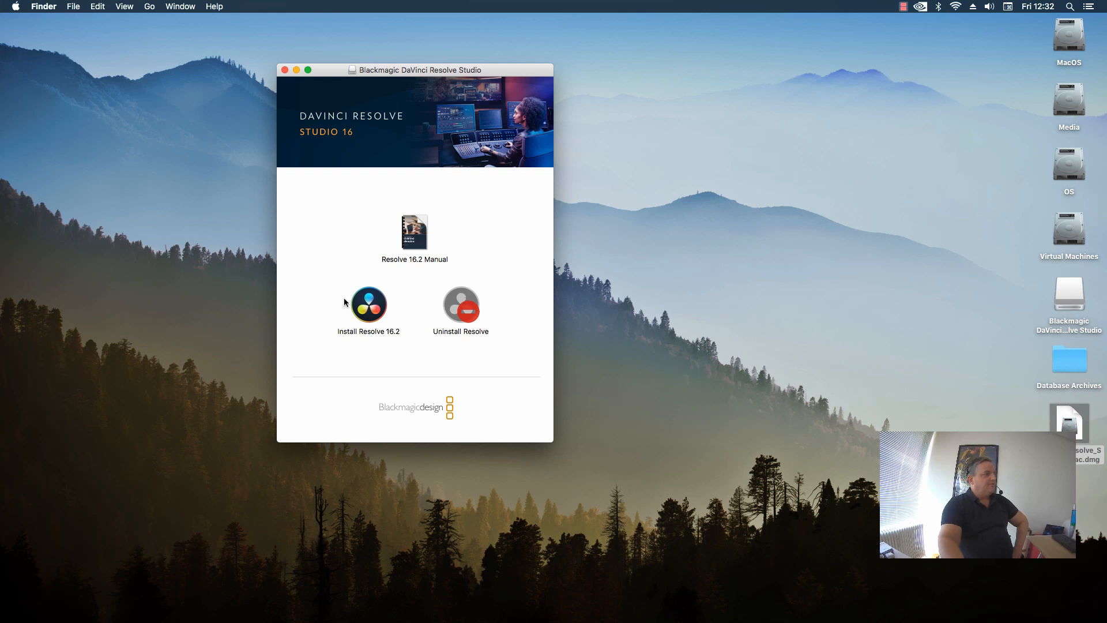
click(372, 307)
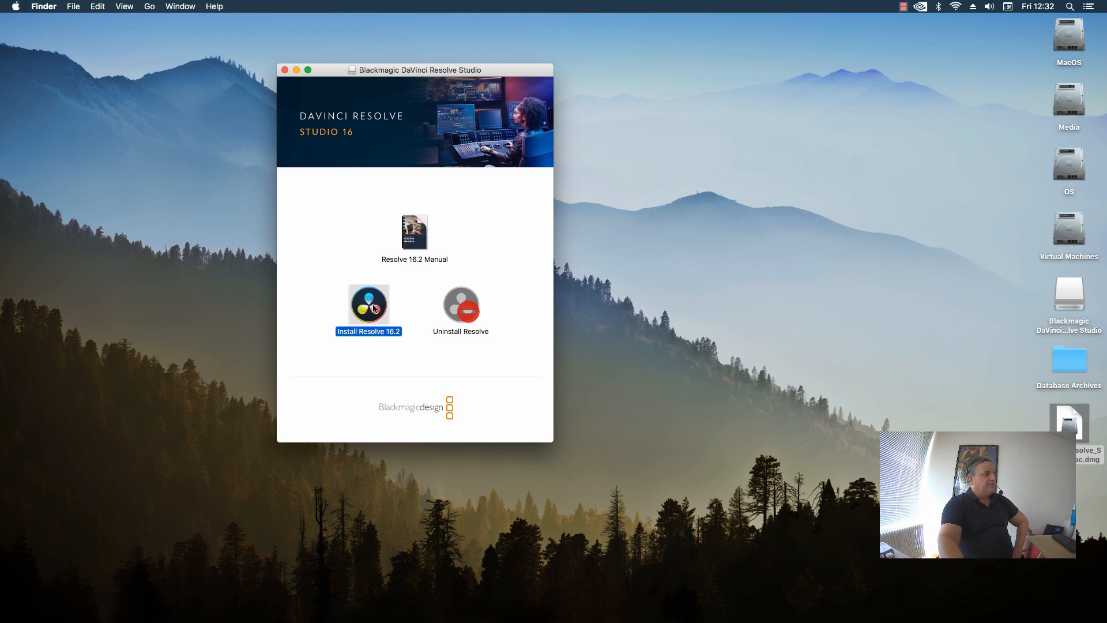
double_click(374, 308)
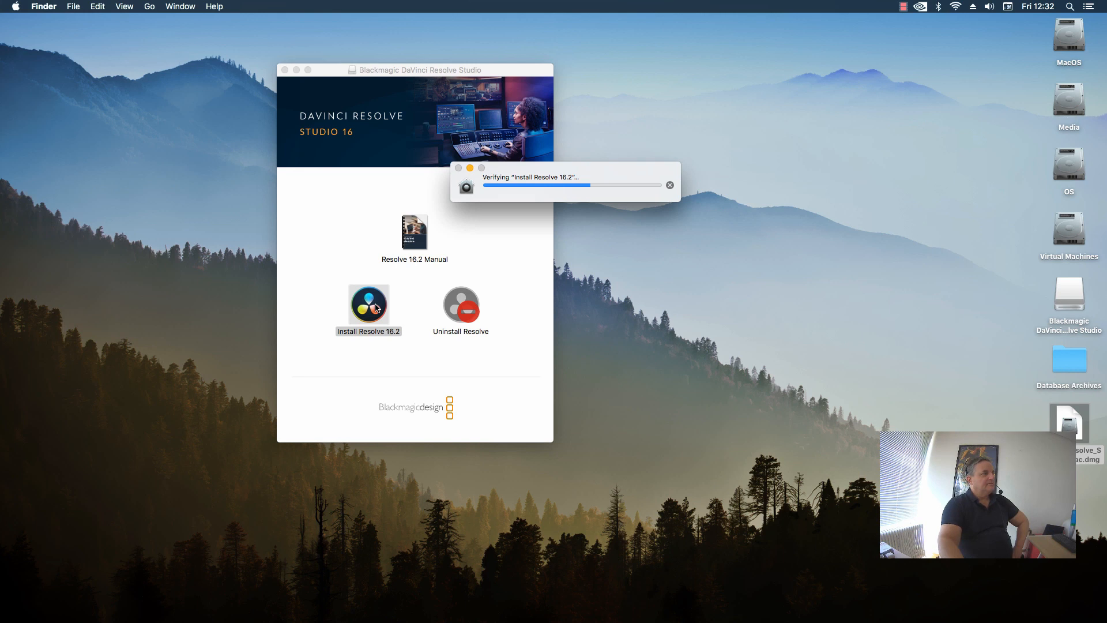
click(689, 147)
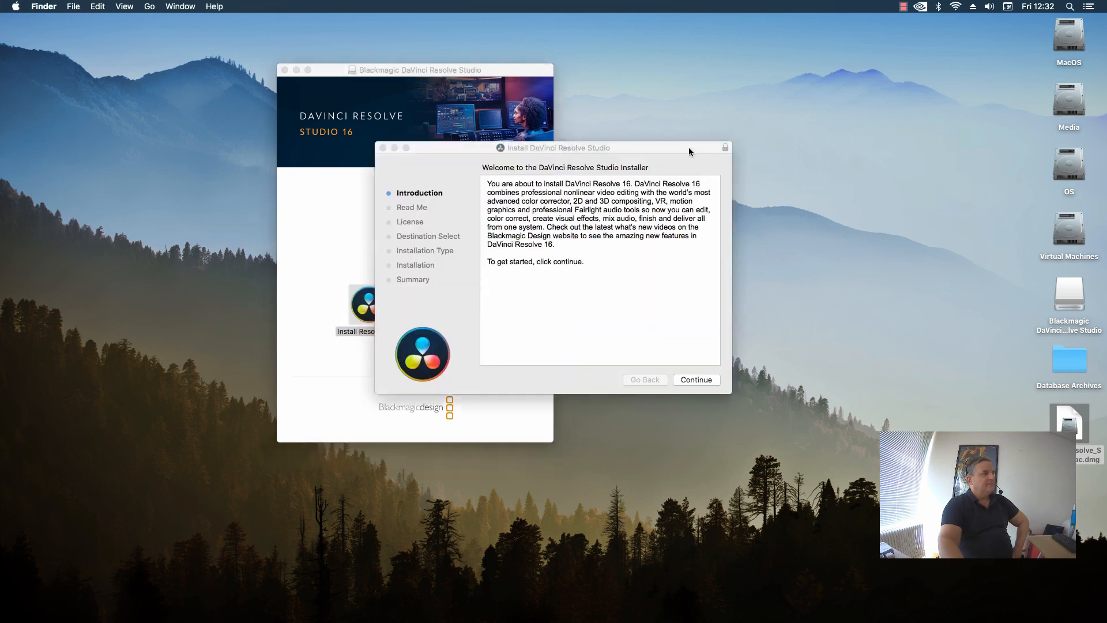
- Proceed through the installer's introduction and read-me pages and agree to the software license agreement
click(704, 381)
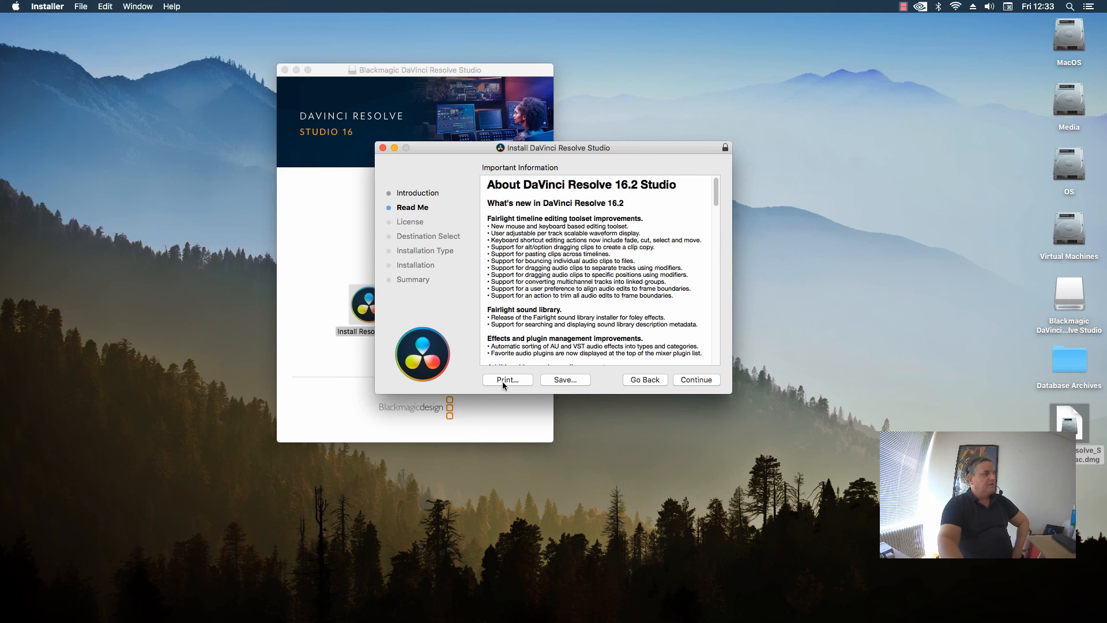
drag(717, 190, 714, 152)
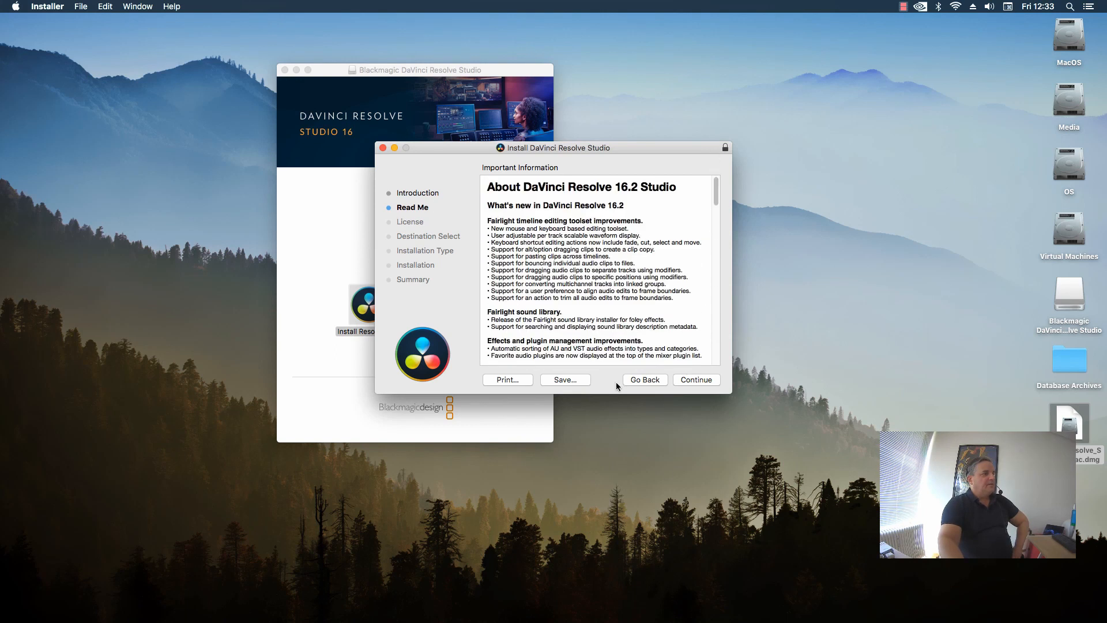
click(702, 380)
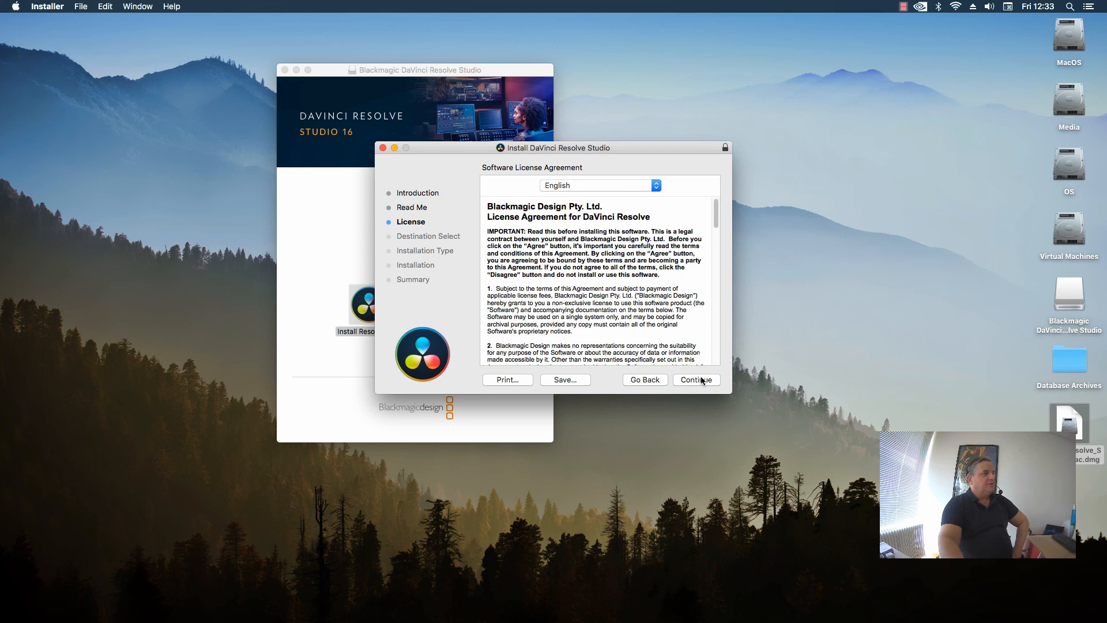
drag(718, 211, 707, 299)
scroll(707, 298, down, 5)
scroll(704, 346, up, 15)
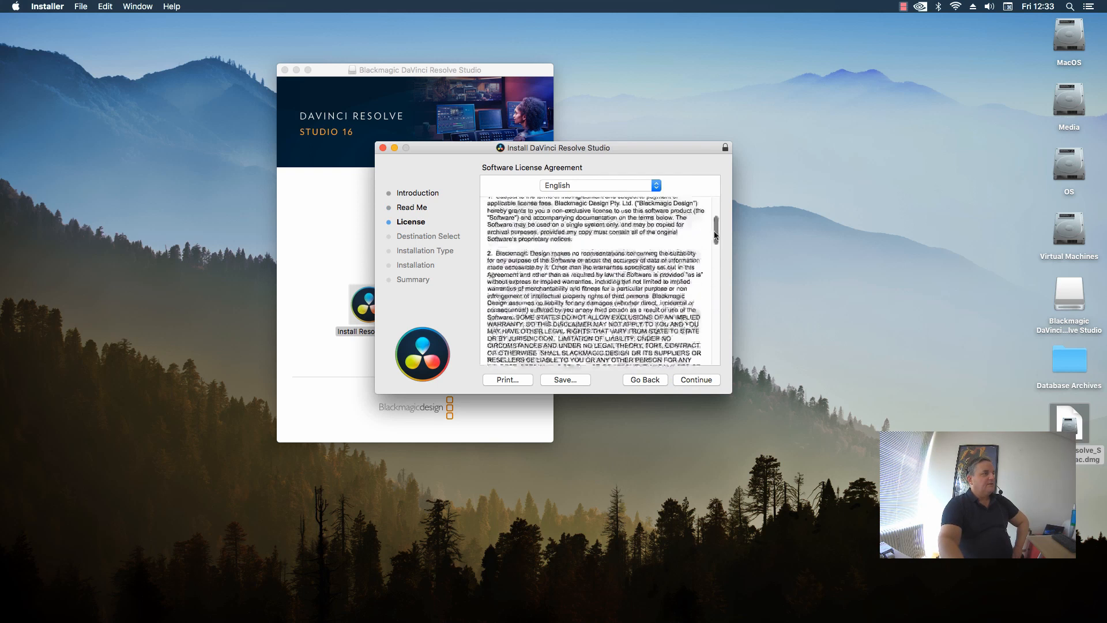
click(695, 378)
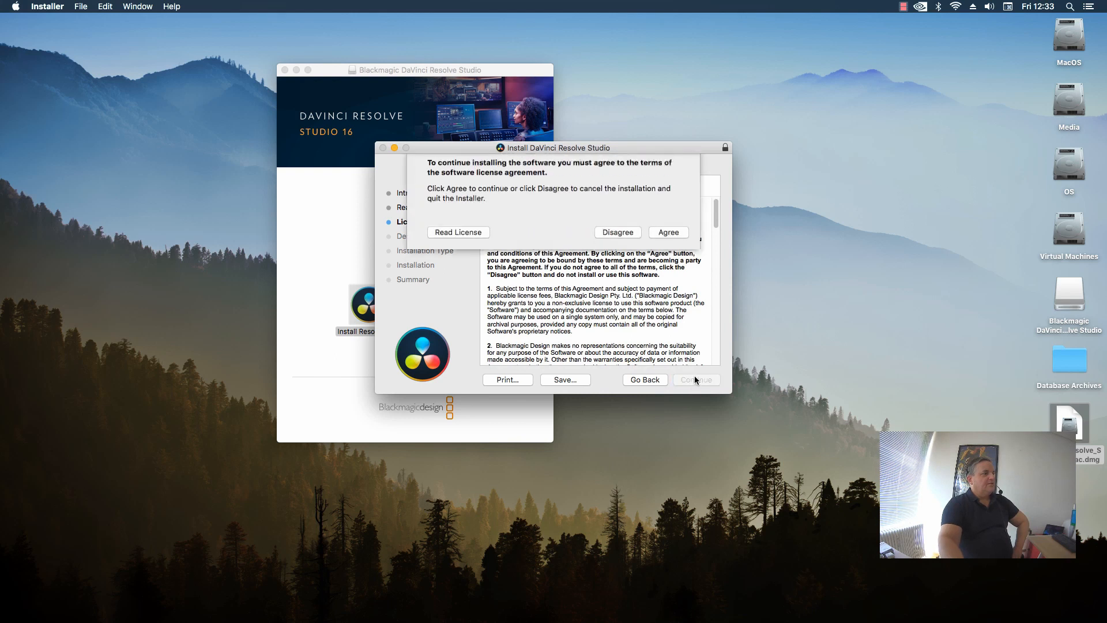
click(671, 241)
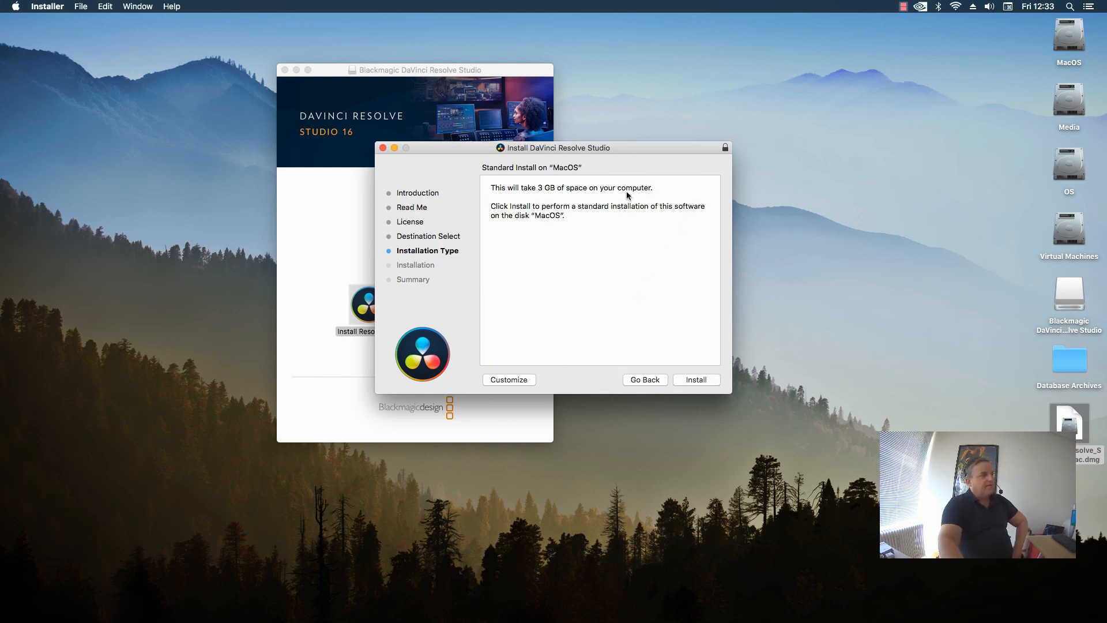
- Customize the installation to include the PostgreSQL Server package and start installing
click(506, 380)
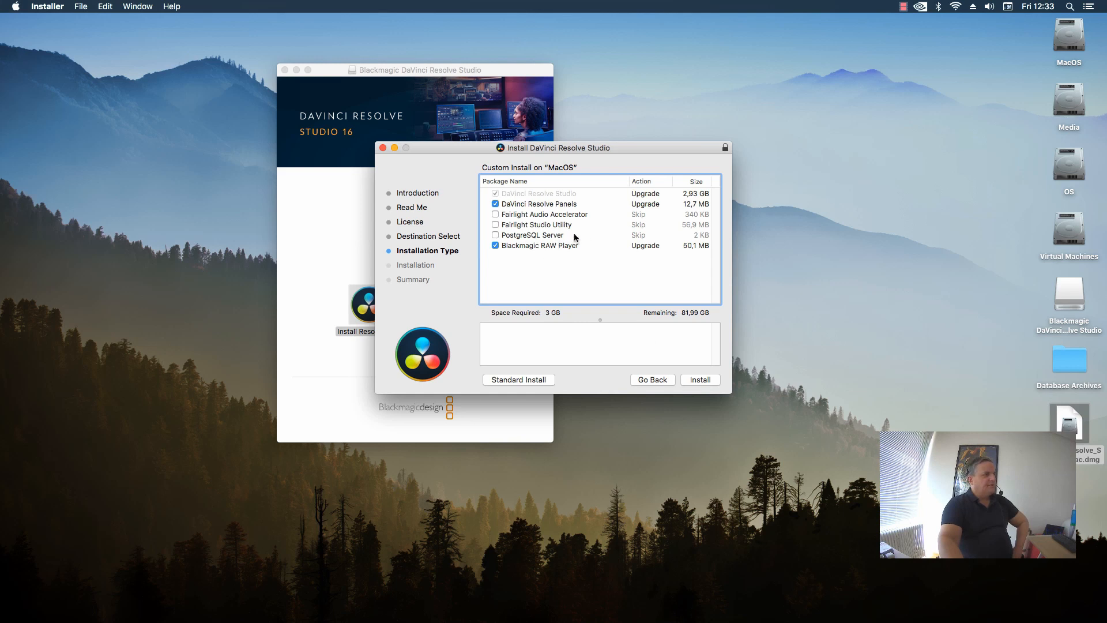
click(496, 235)
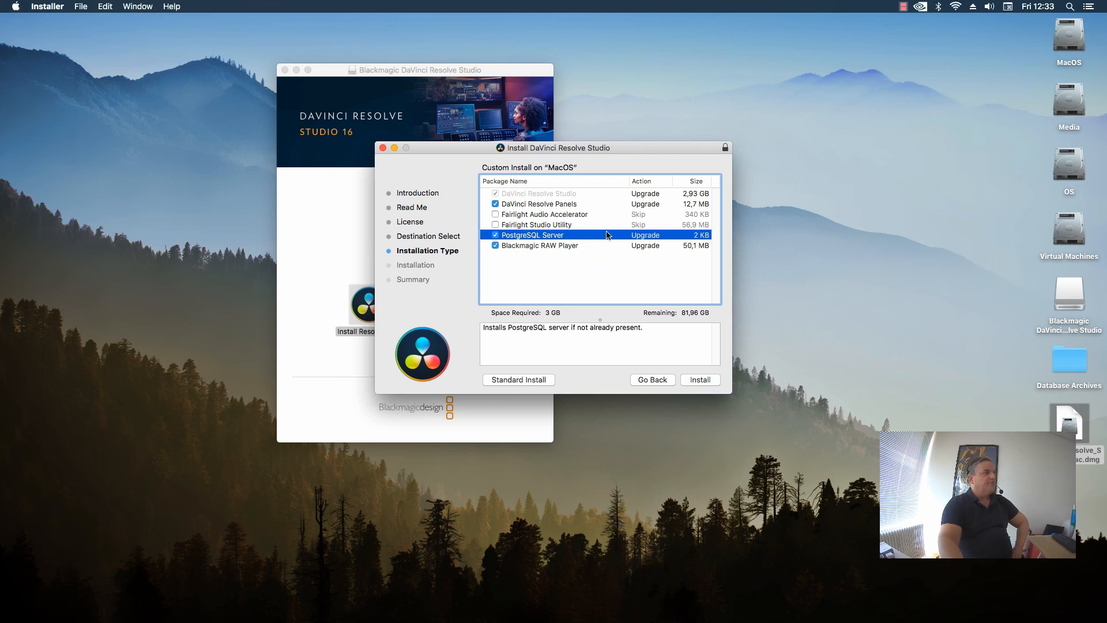
click(694, 382)
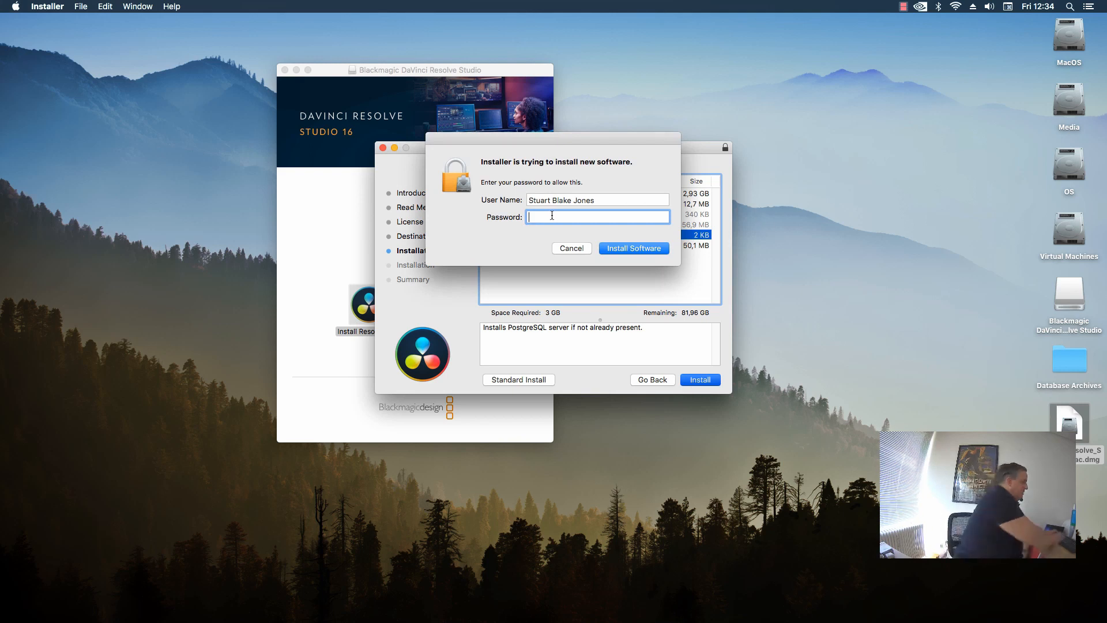
- Enter the account password to authorize the software installation
text(••••••)
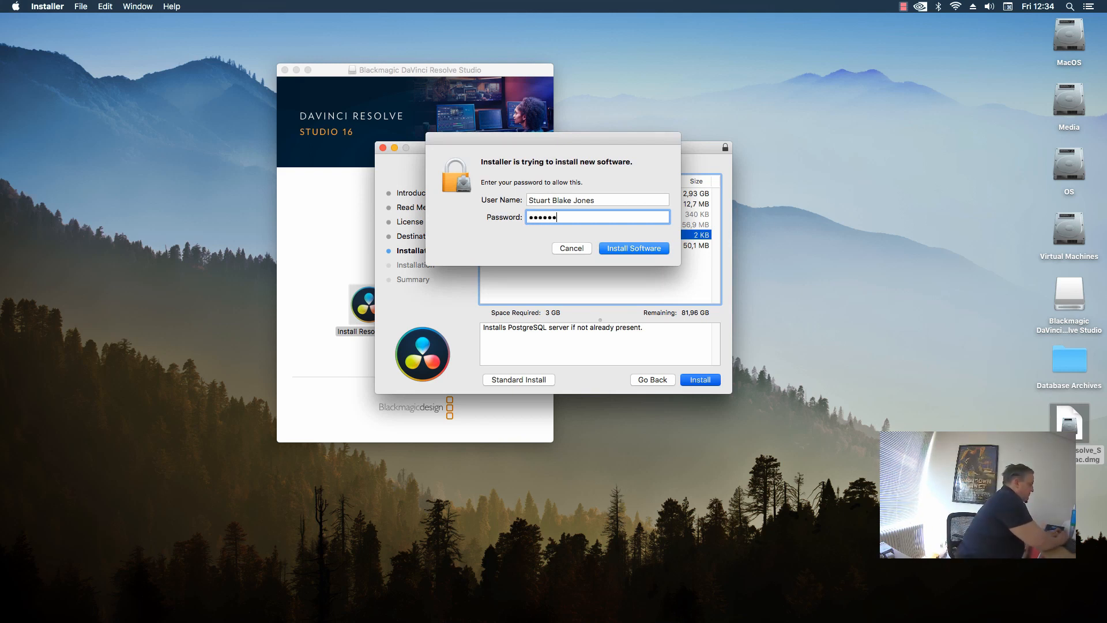
text(•••)
key(Return)
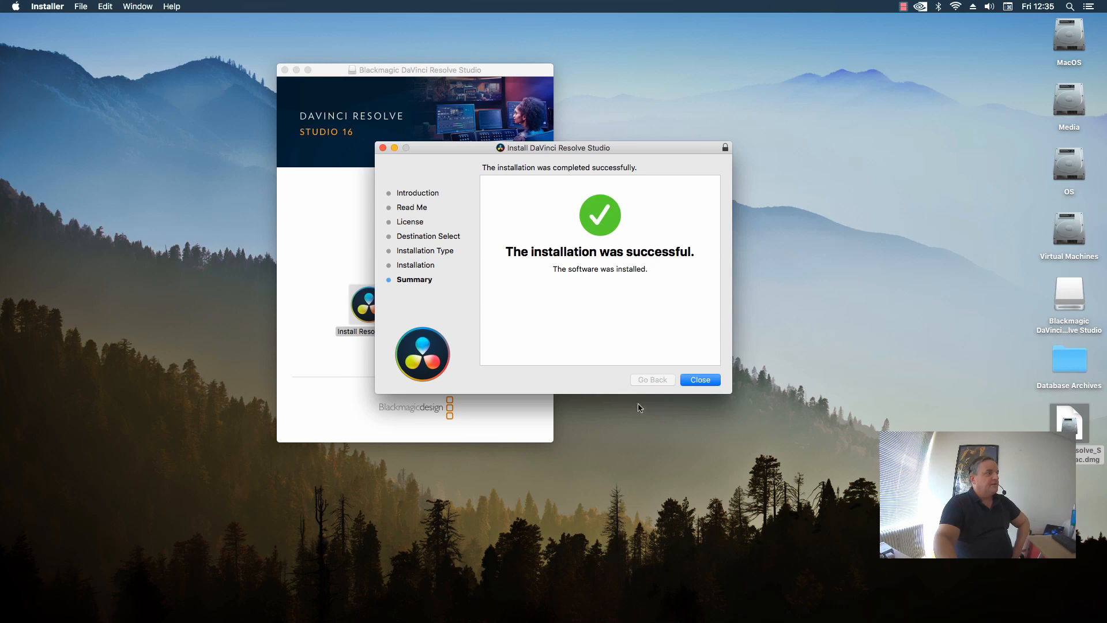
- Close the finished installer and the disk image window, and eject the Blackmagic DaVinci Resolve Studio disk image
click(700, 380)
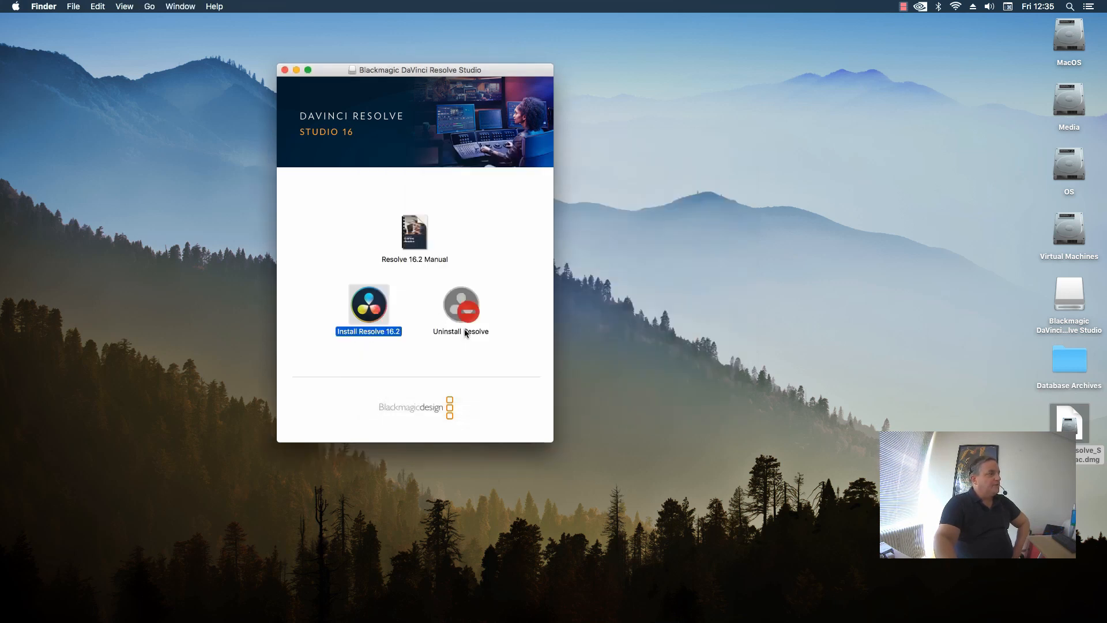
click(285, 70)
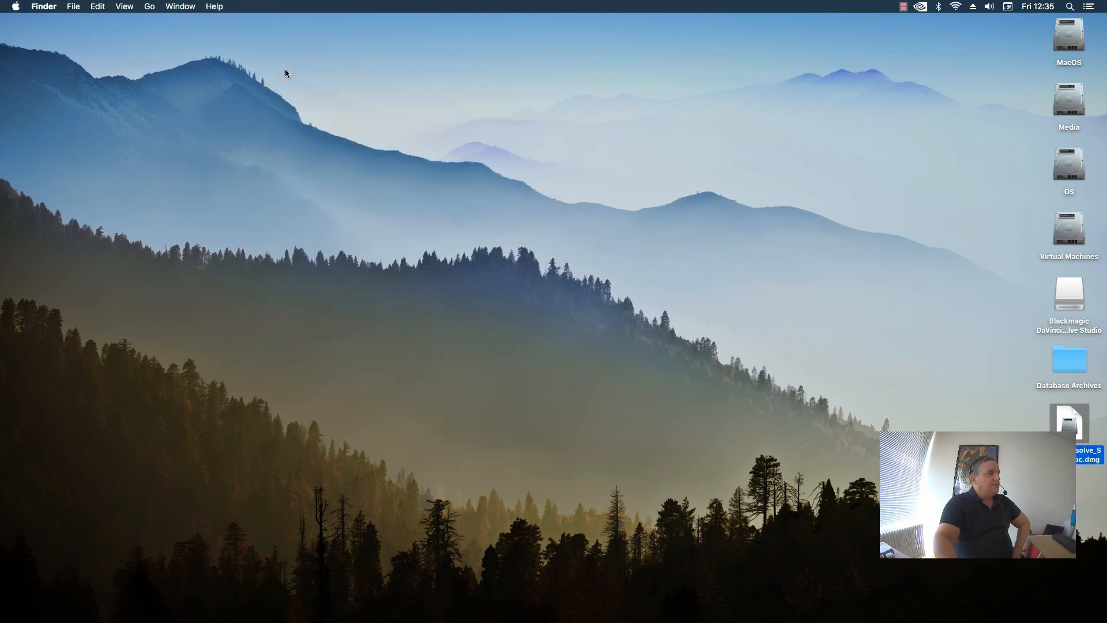
drag(1071, 281, 945, 615)
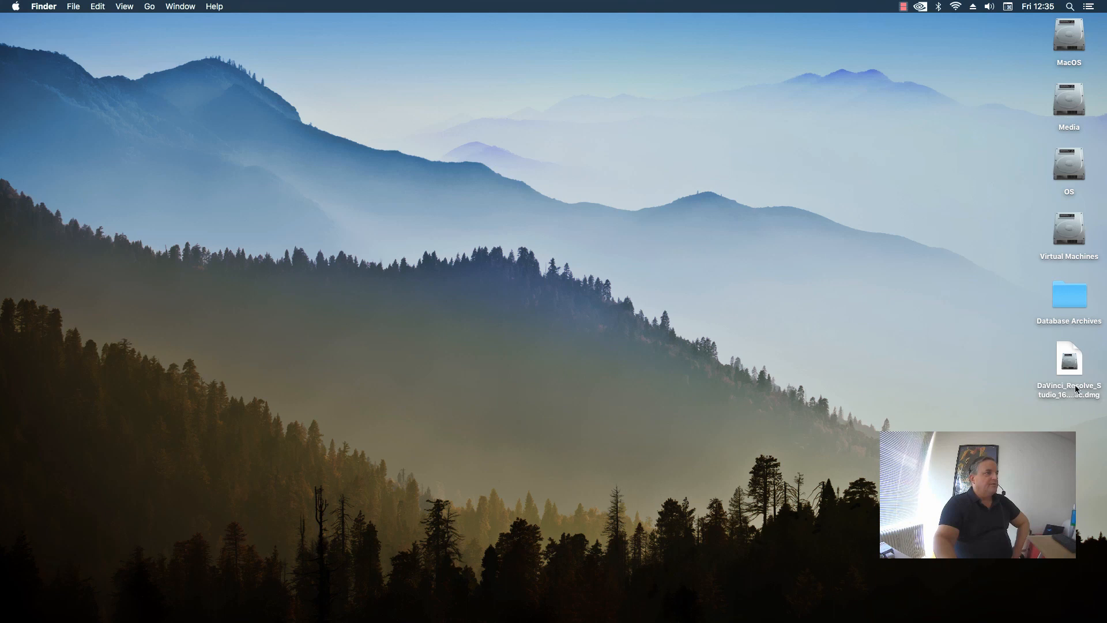
- Copy the DaVinci Resolve Studio .dmg file from the desktop to the Media drive
drag(1070, 364, 1060, 108)
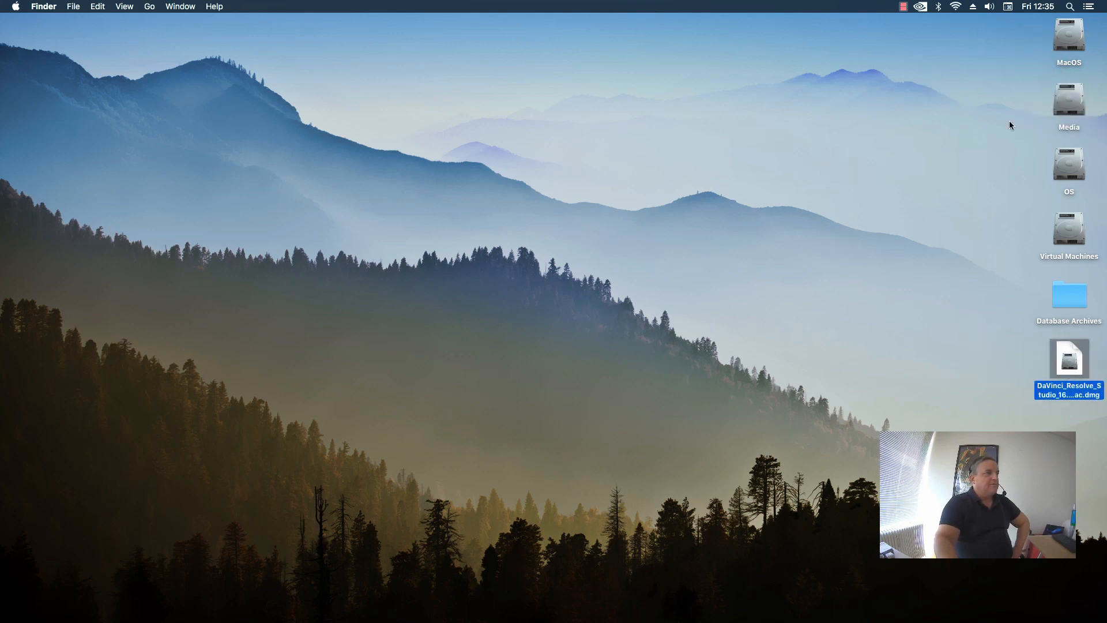
- Switch to DaVinci Resolve and start creating a new Disk database, entering the user's middle name as its name
click(385, 316)
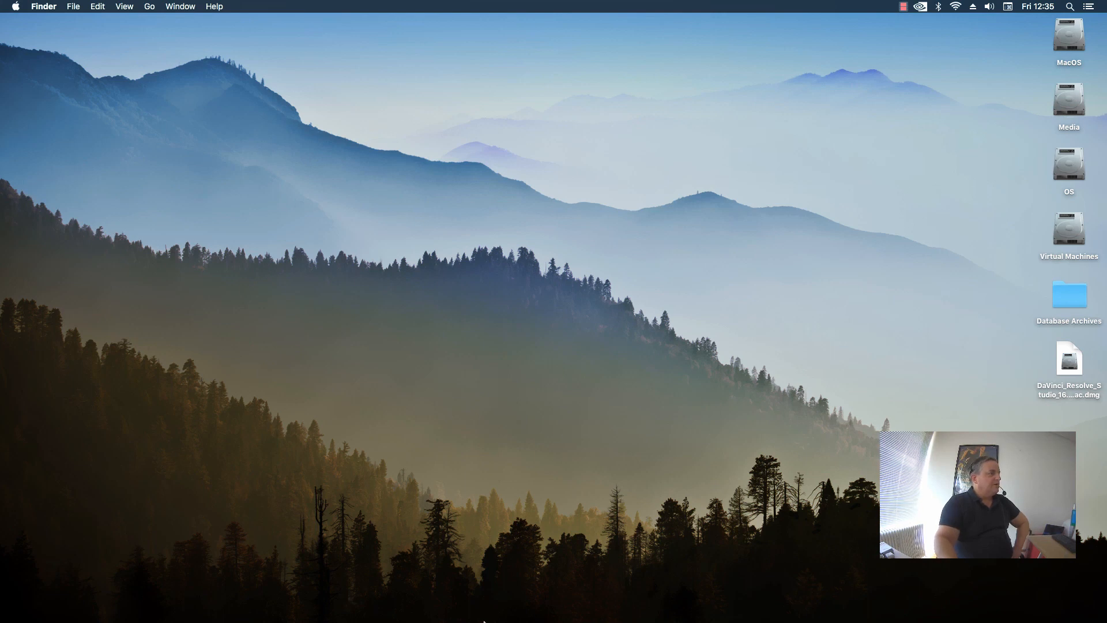
mouse_move(291, 619)
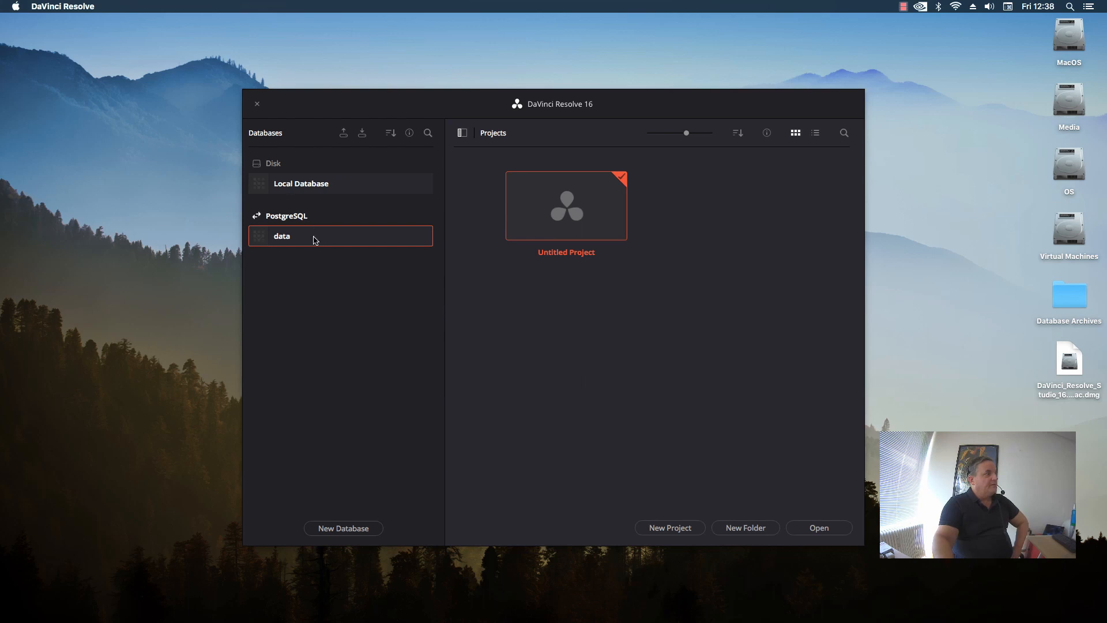
click(337, 528)
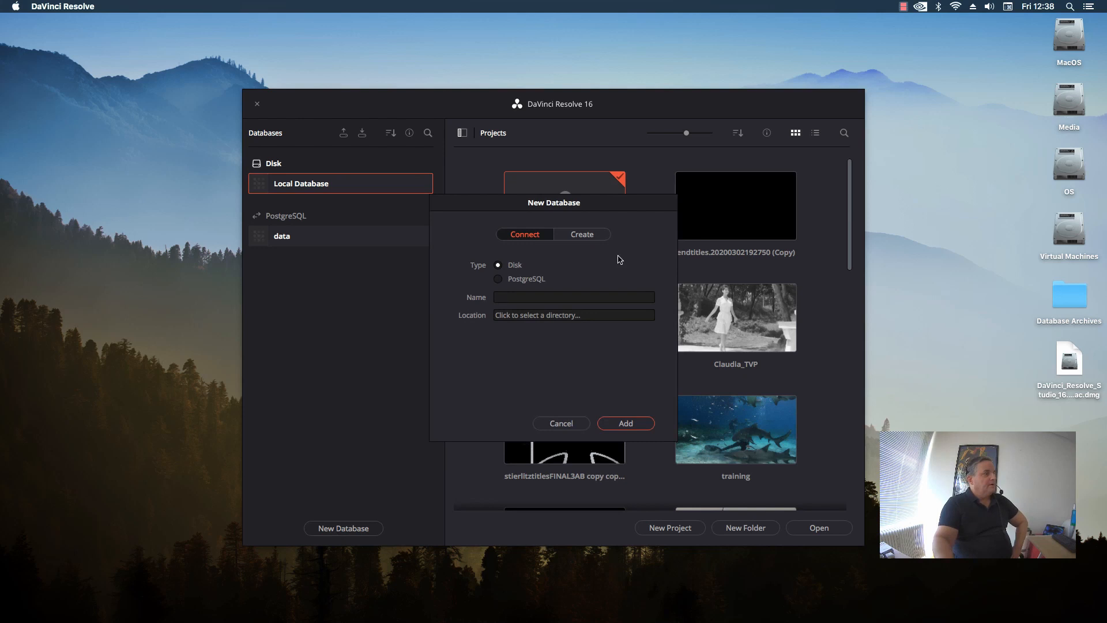
mouse_move(602, 215)
mouse_down()
mouse_move(606, 240)
mouse_move(604, 229)
mouse_up()
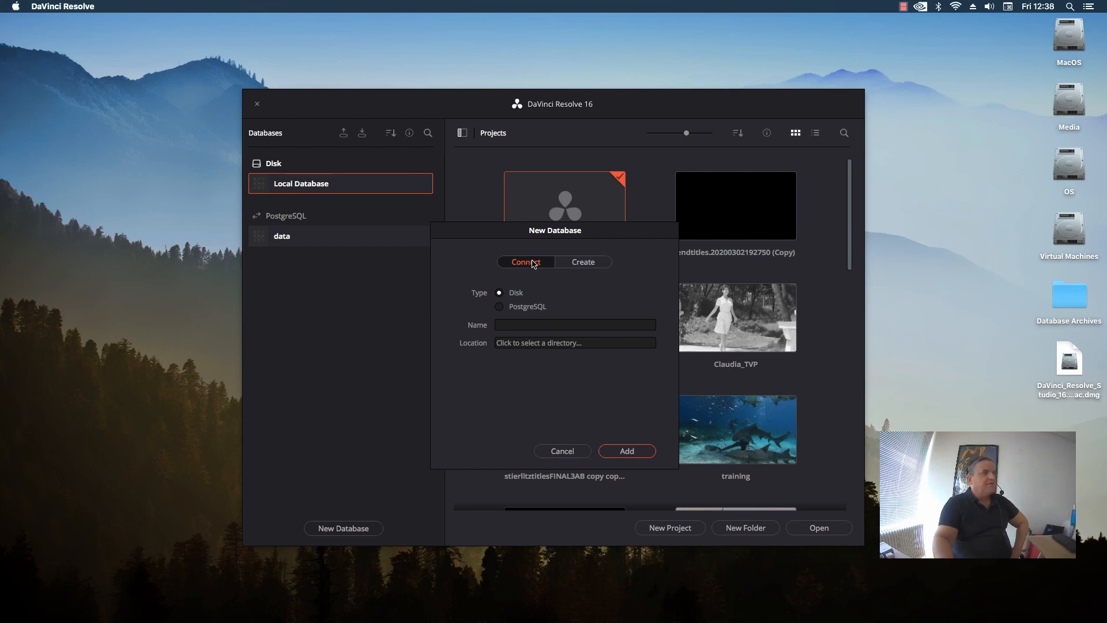
click(592, 264)
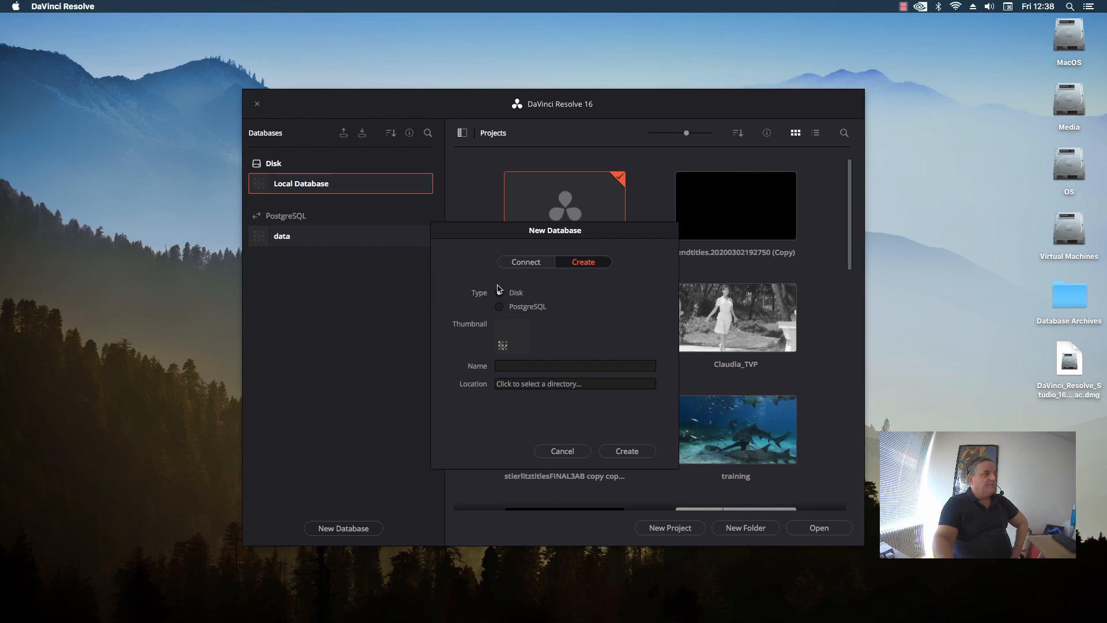
click(513, 366)
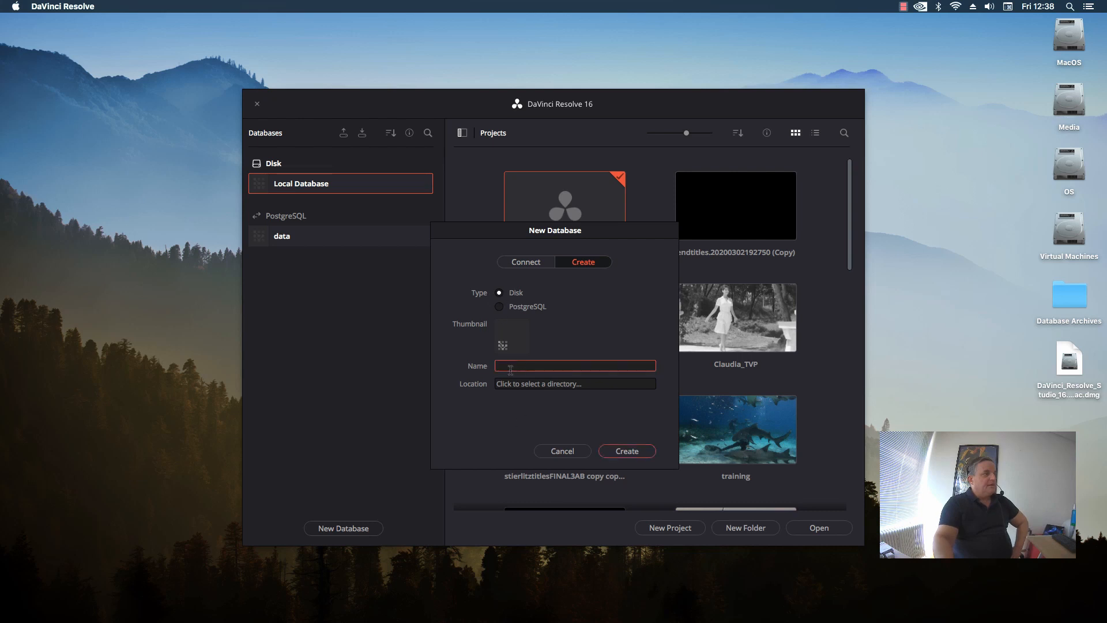
text(blake)
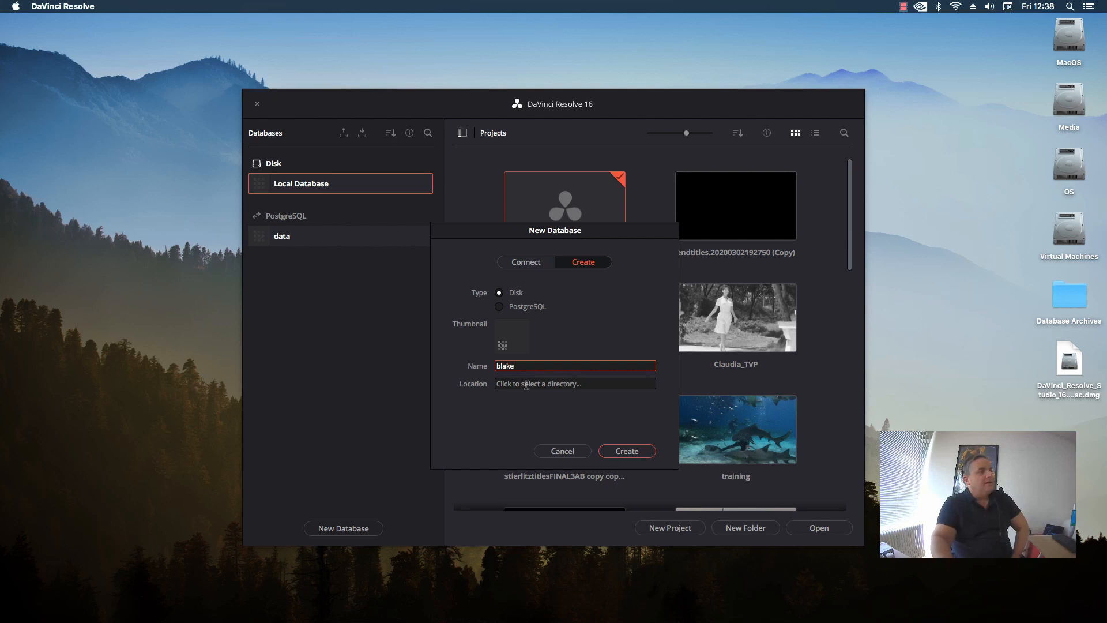
- Add a folder named resolvedb in the user's home folder, set it as the database location, and create the database
click(521, 385)
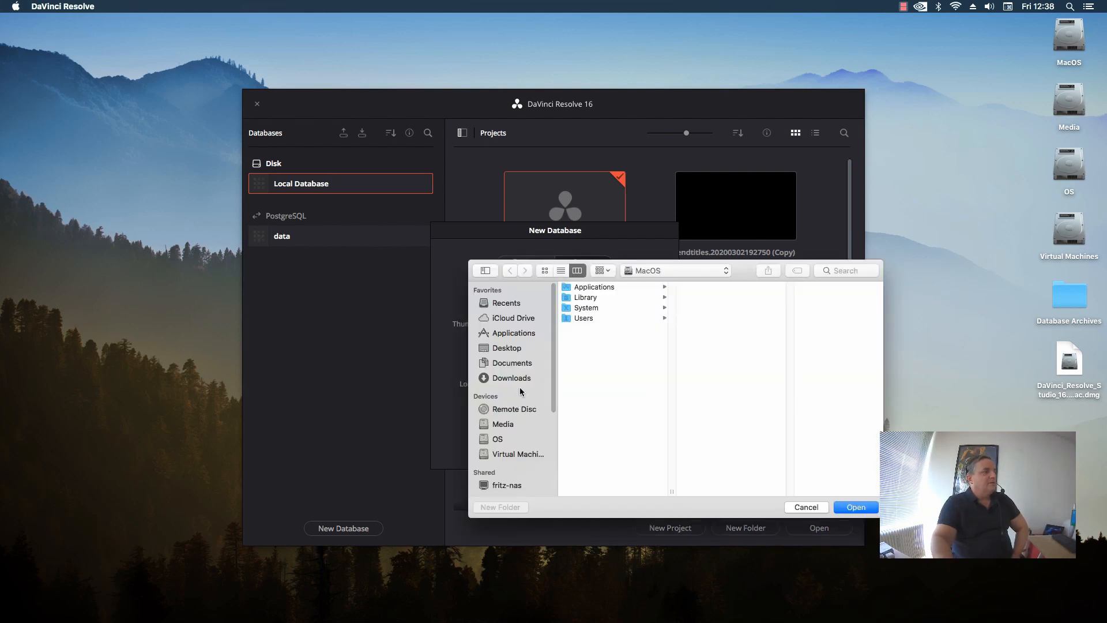
click(583, 319)
click(696, 309)
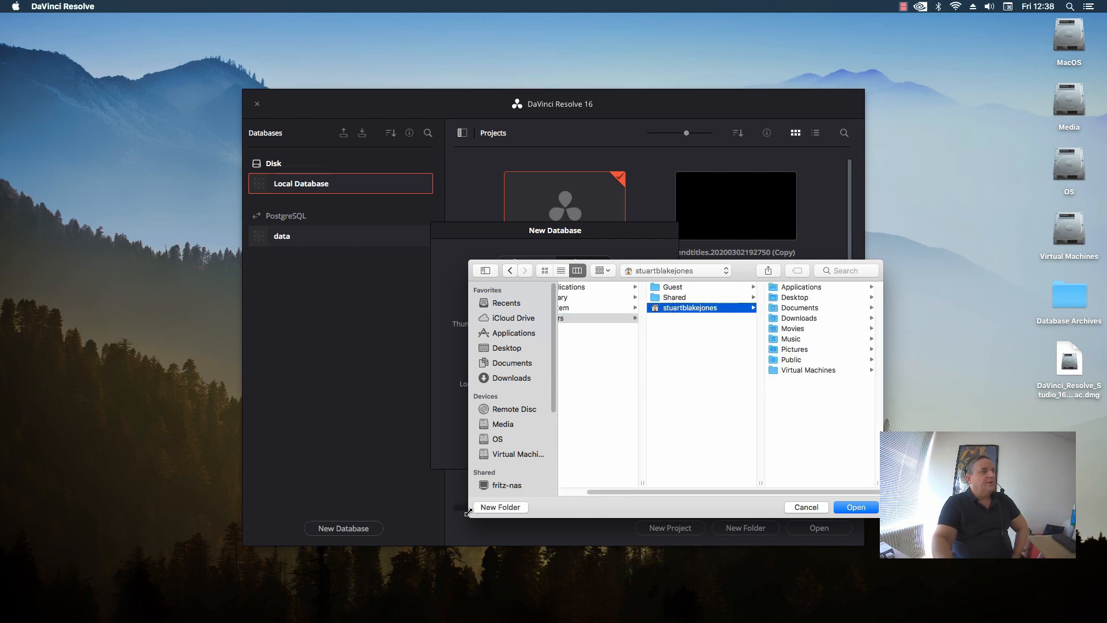
click(494, 511)
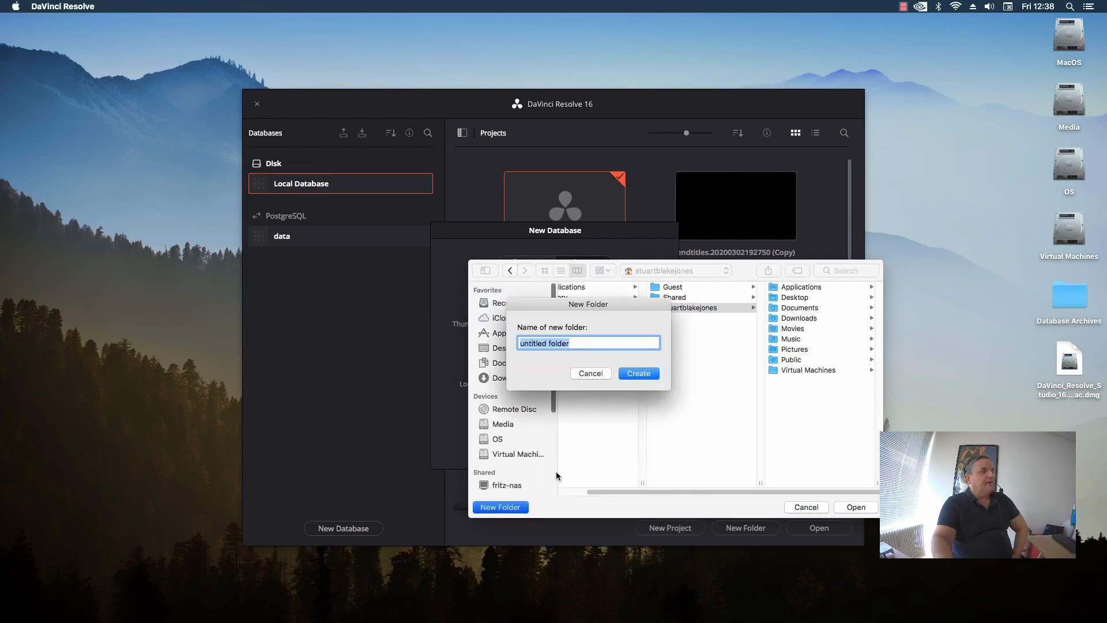
text(reso)
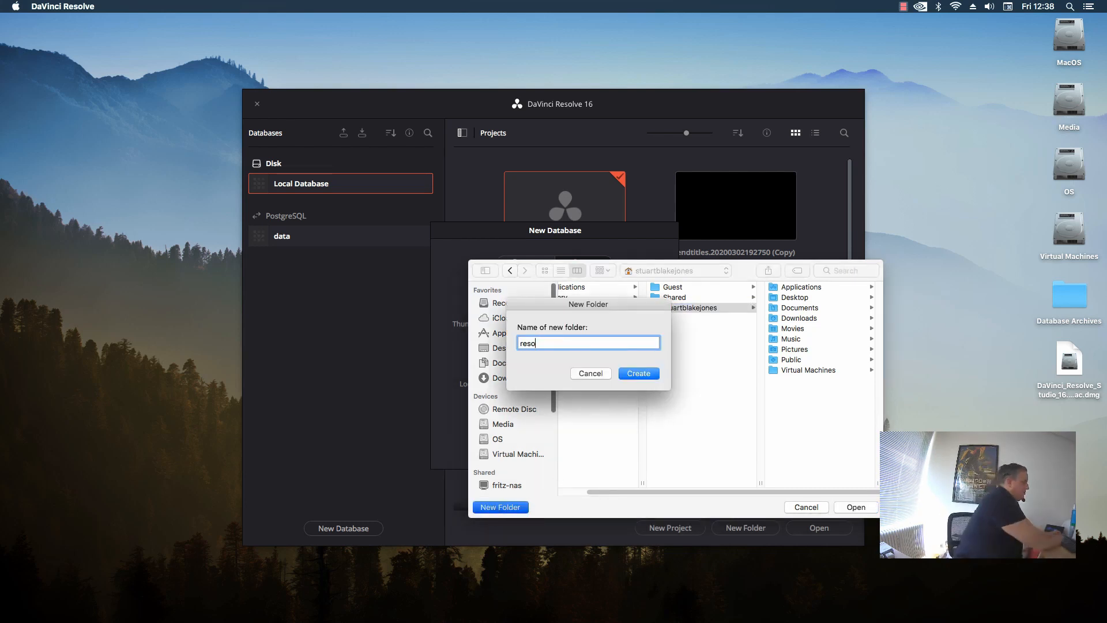
text(lvedb)
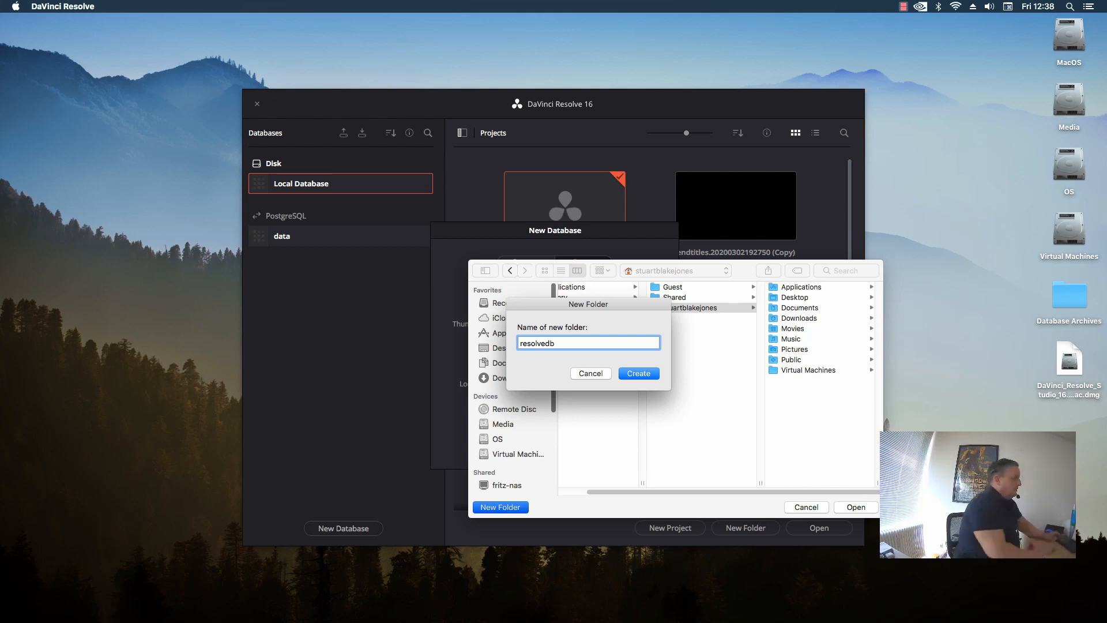
key(Return)
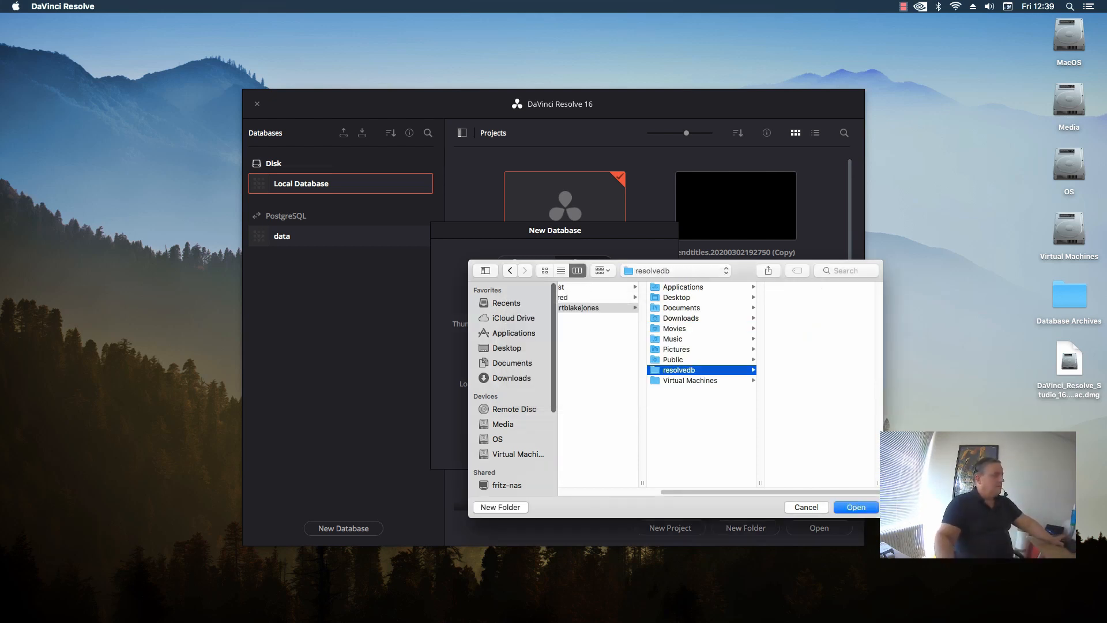
click(850, 509)
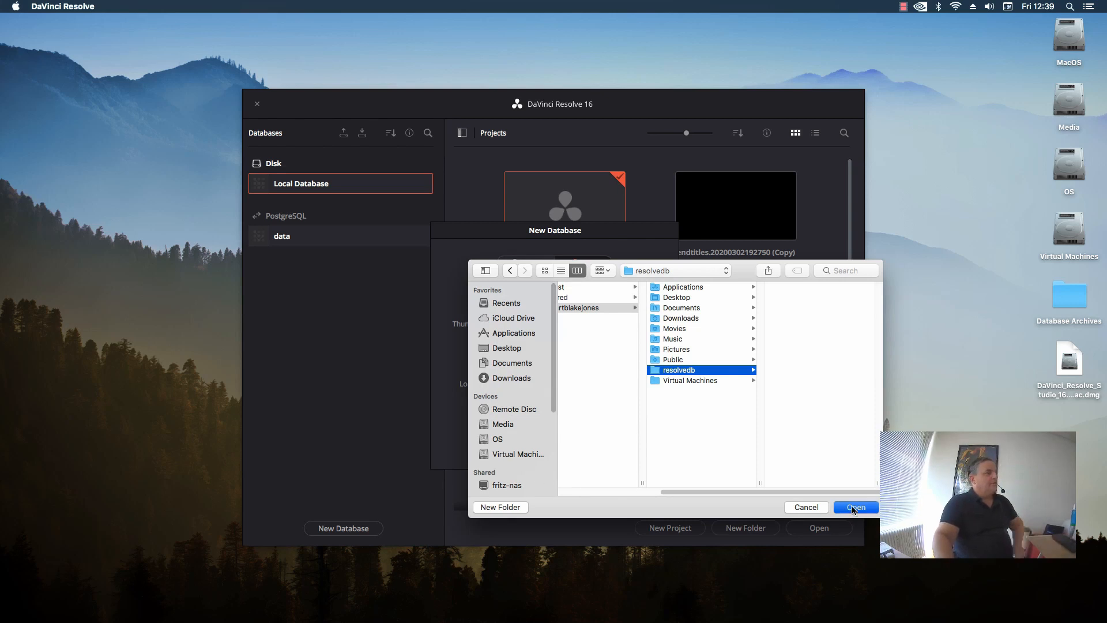
click(629, 452)
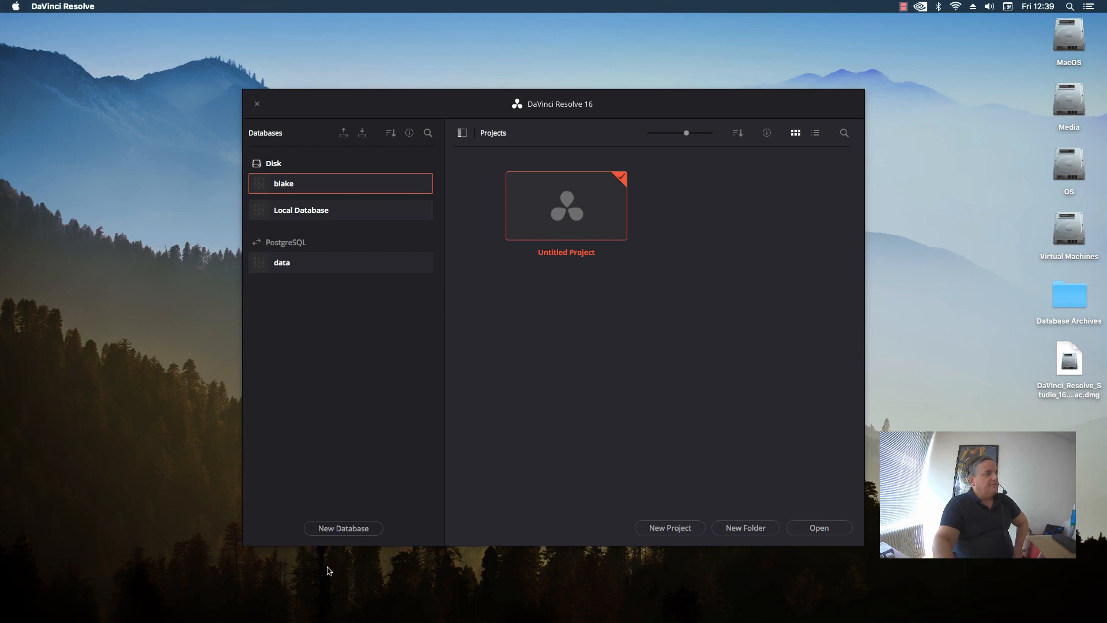
- Review the settings for creating a PostgreSQL database, including its location address, and cancel without creating it
click(345, 529)
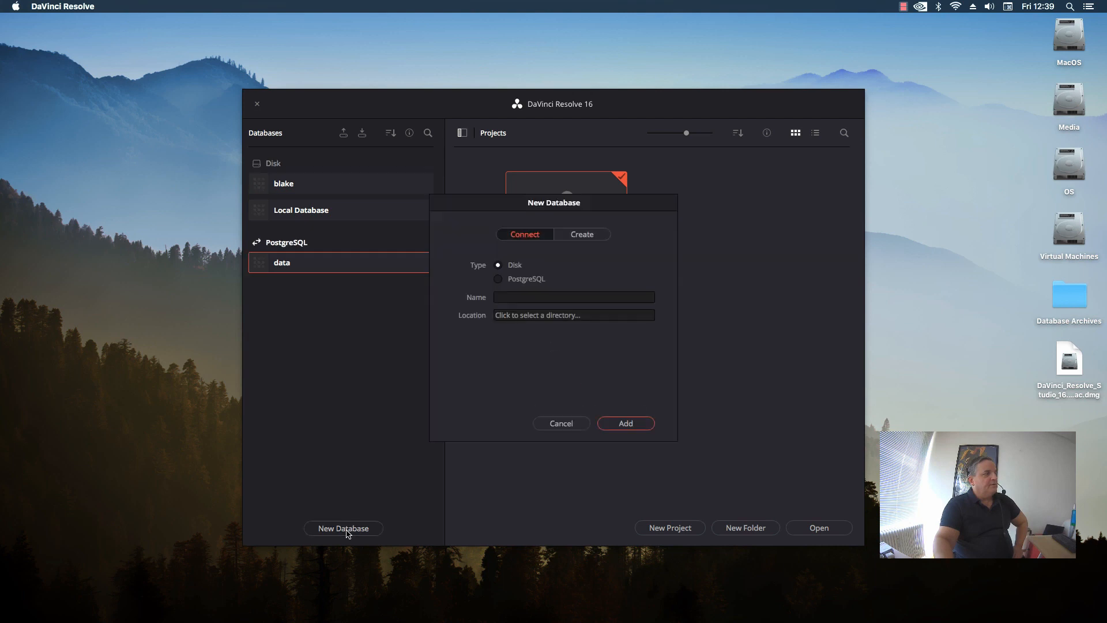
click(583, 234)
click(498, 280)
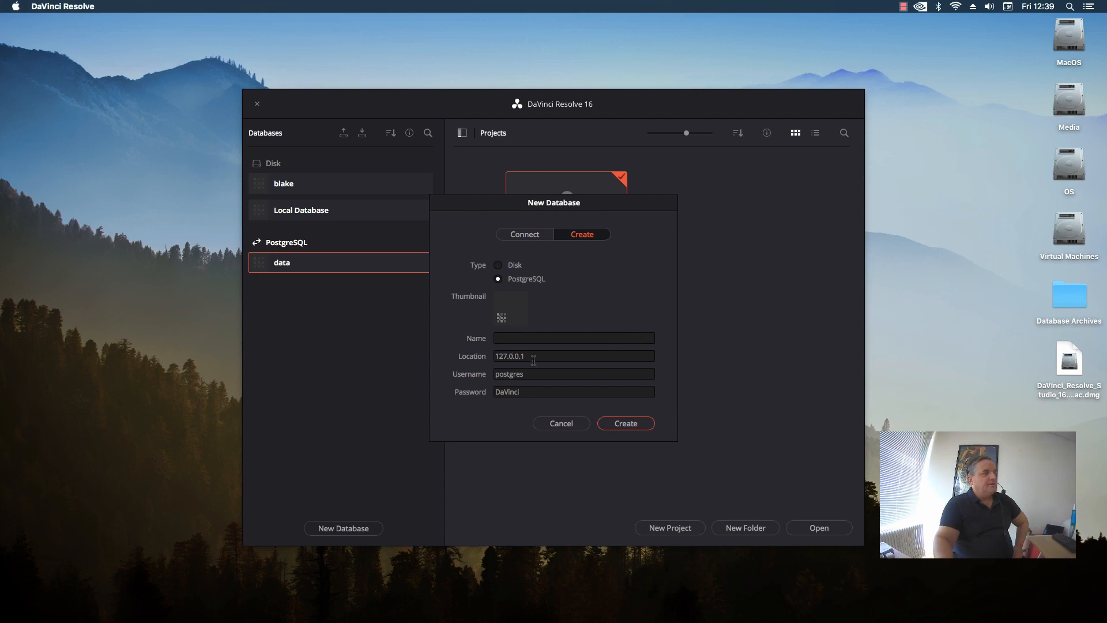
drag(497, 356, 541, 355)
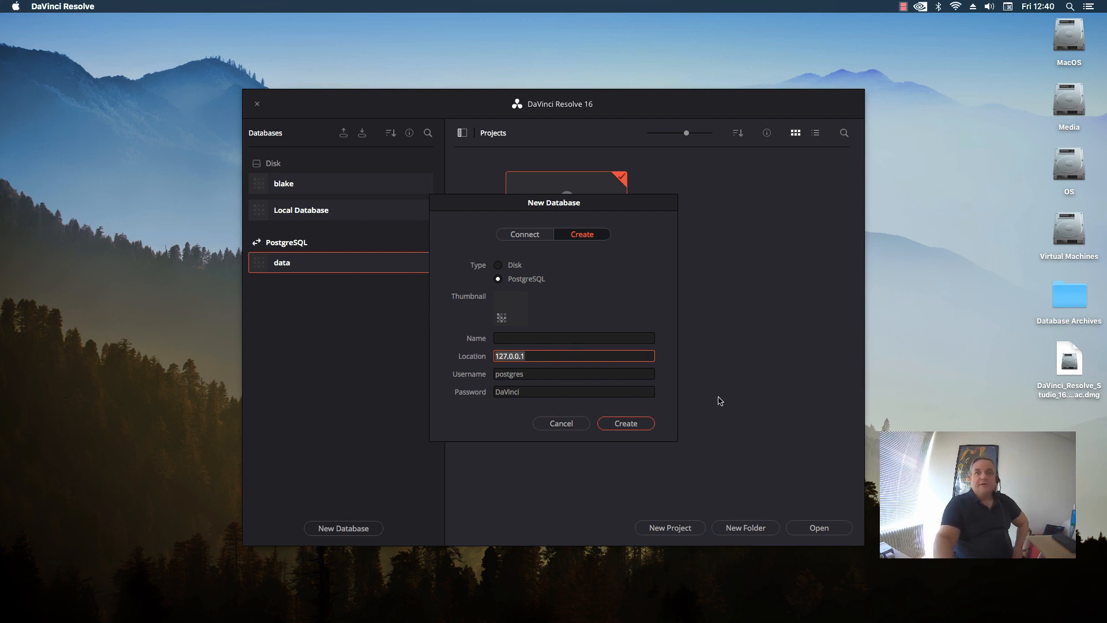
click(566, 427)
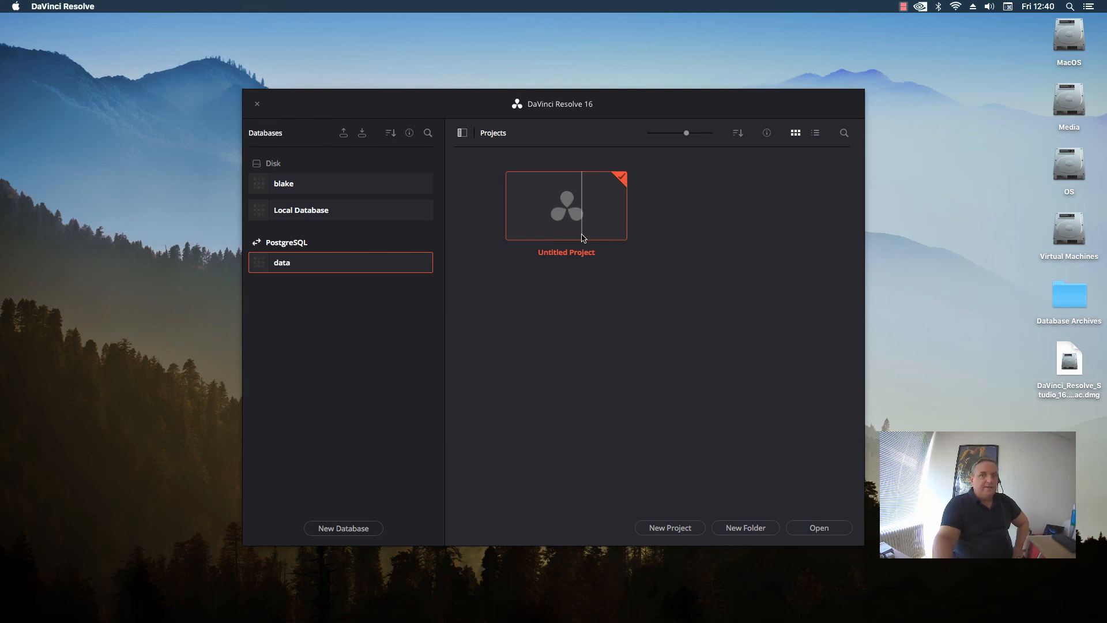
- Select the new disk database, check its projects in list view, and return to thumbnail view
click(284, 185)
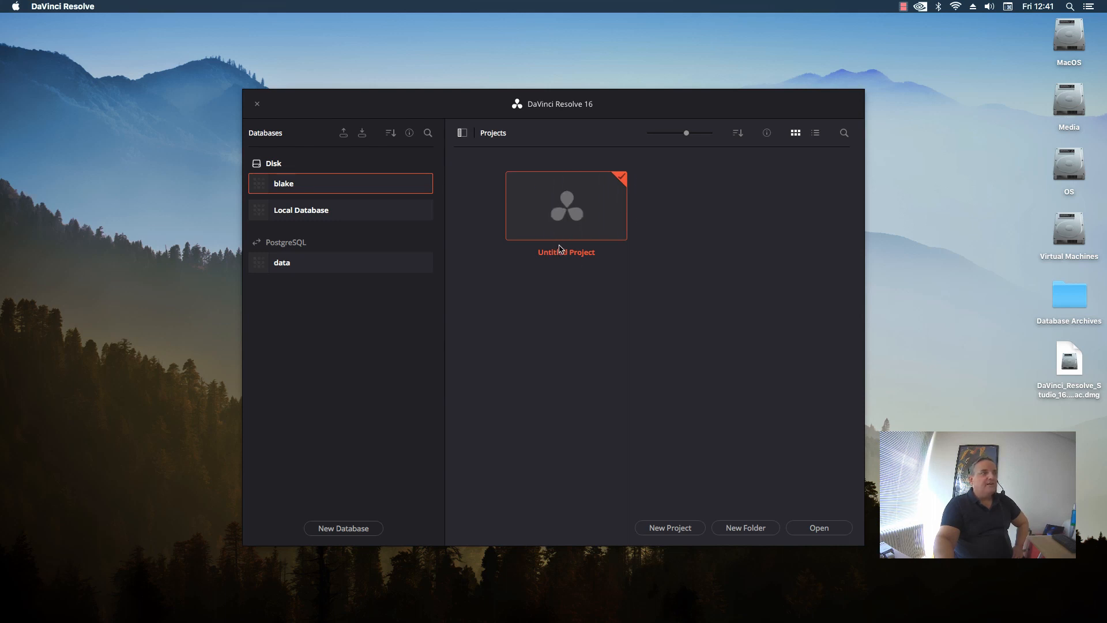
click(815, 133)
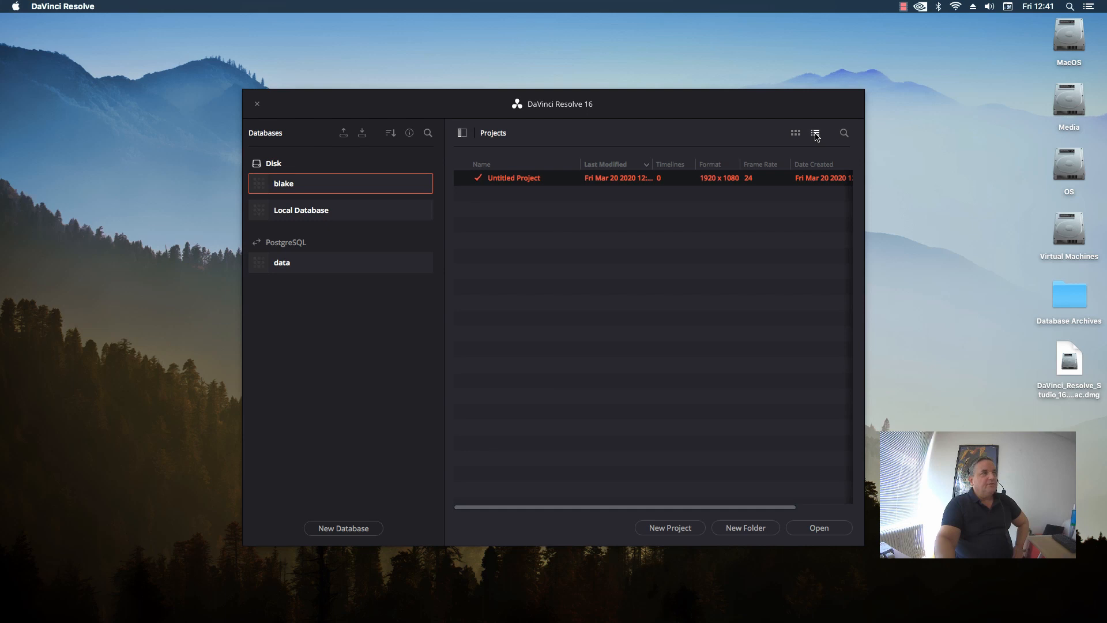
click(796, 134)
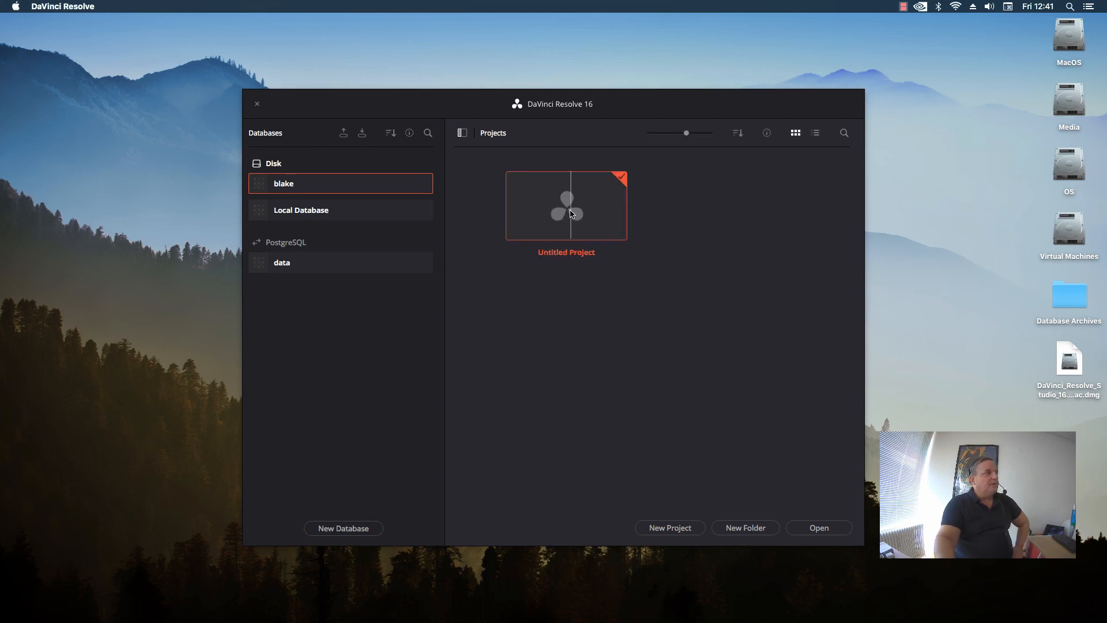
- Create a project named training in the selected database and check it in the Project Manager
click(687, 529)
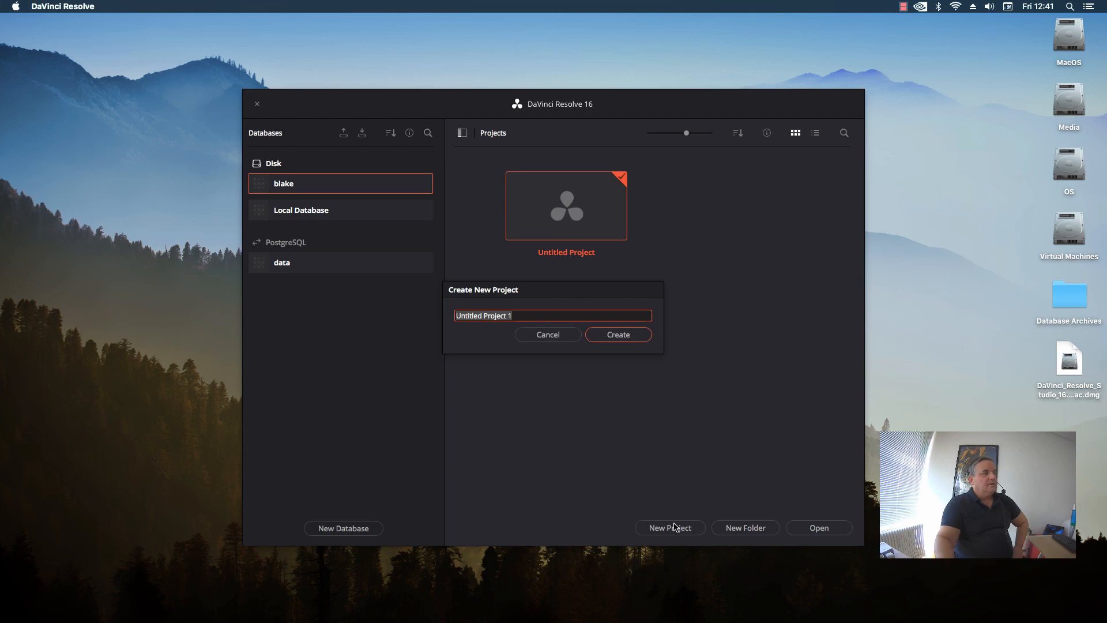
text(training)
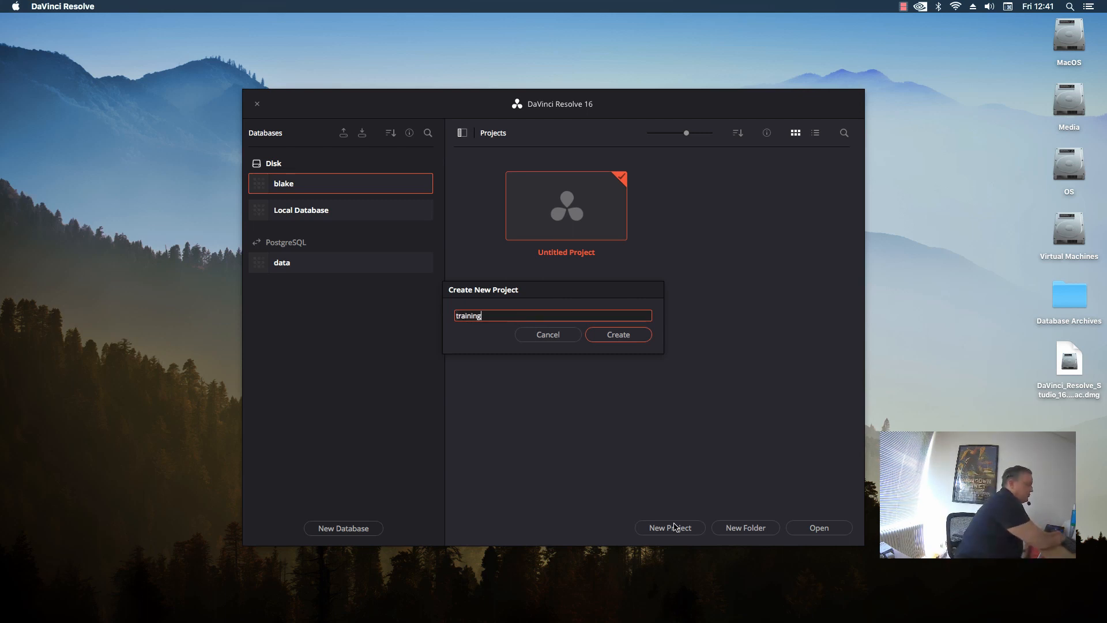
key(Return)
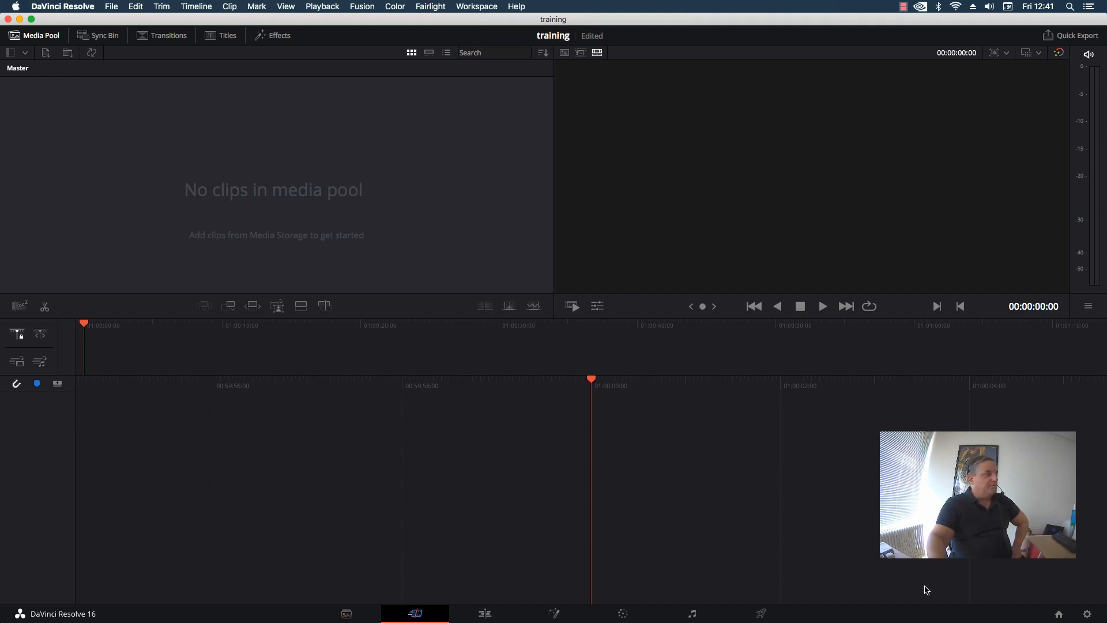
click(1060, 614)
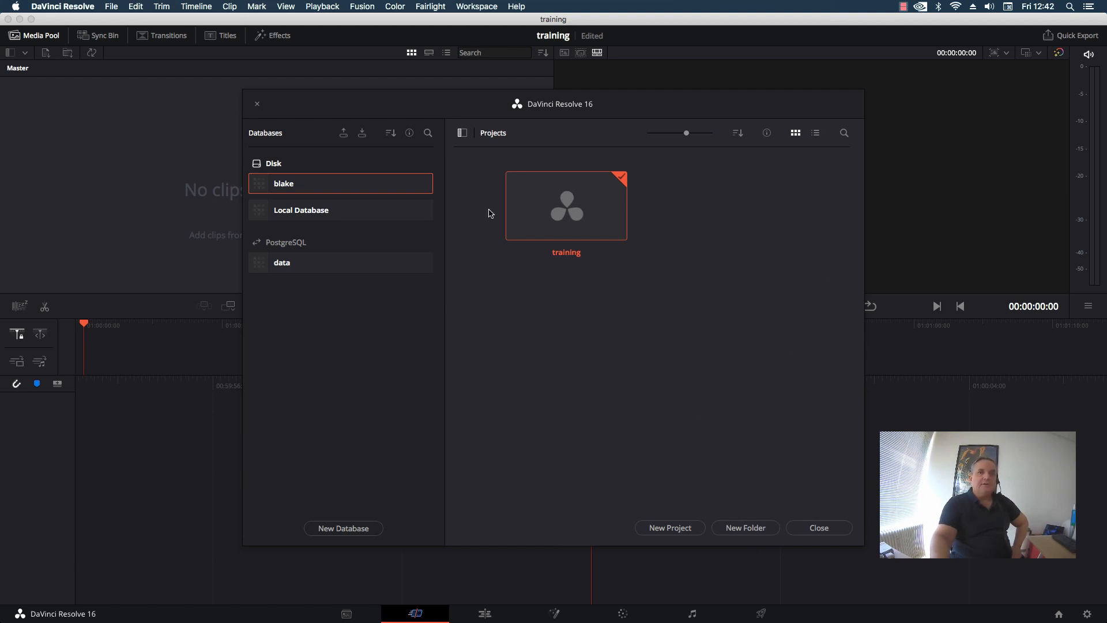
click(831, 528)
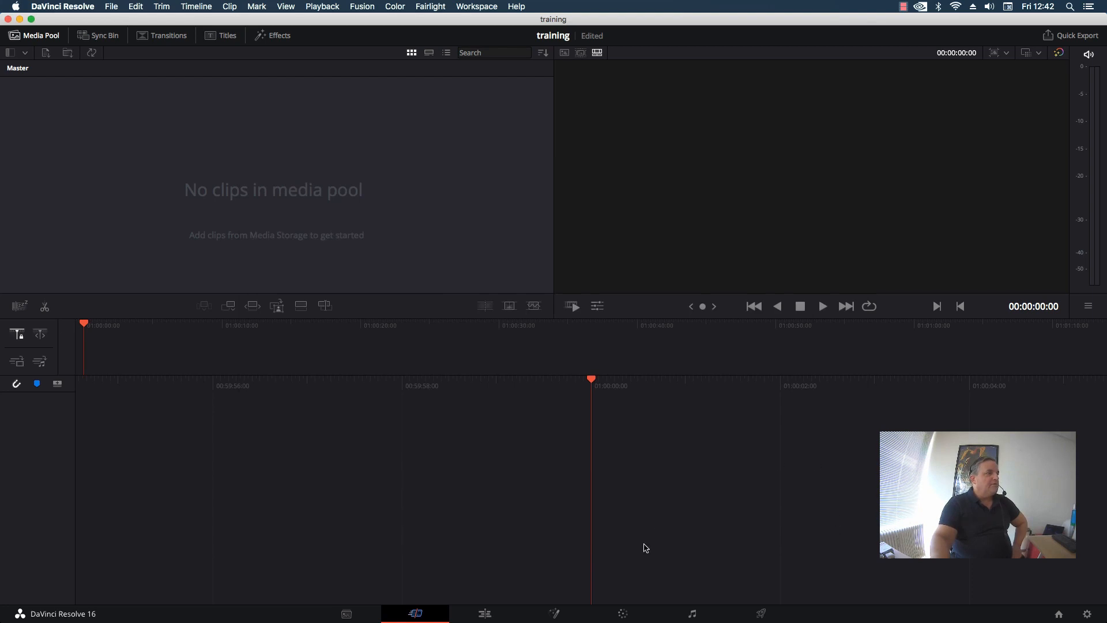
- On the Media page, browse the Media drive's Extended Class Media folder and preview the R3D clip in epicdragon-lowlight-6k-ws-48fps
click(348, 614)
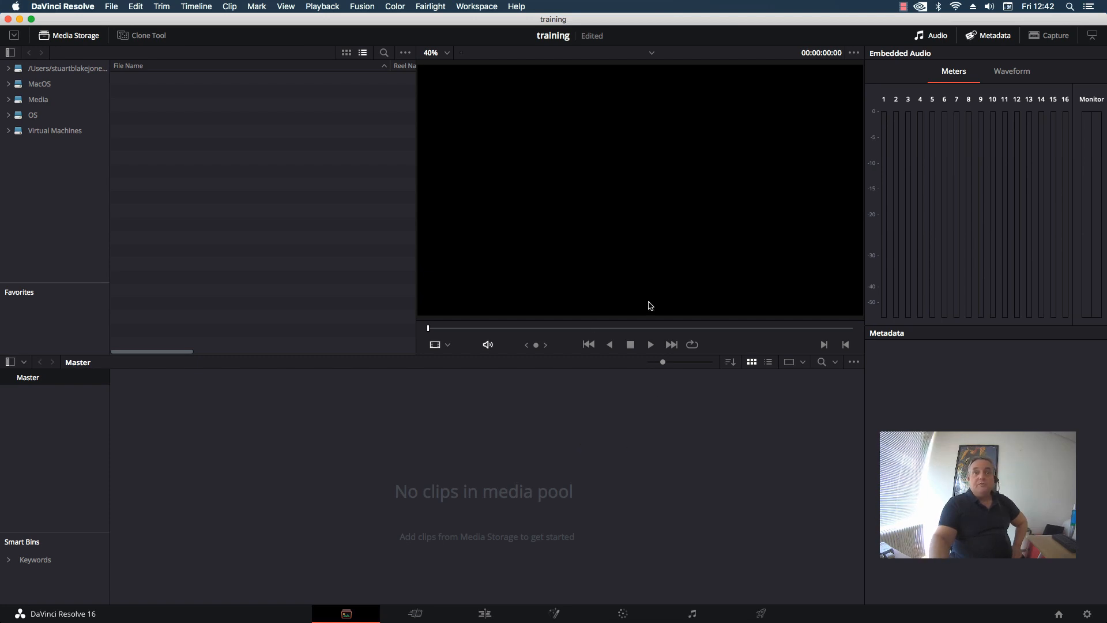
click(32, 103)
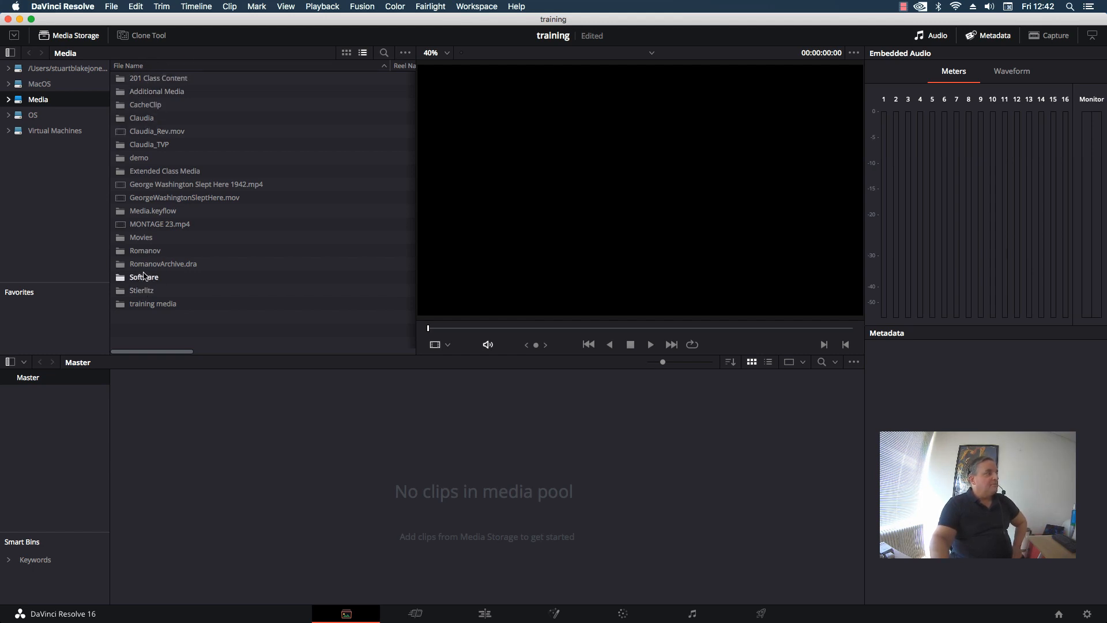
click(153, 172)
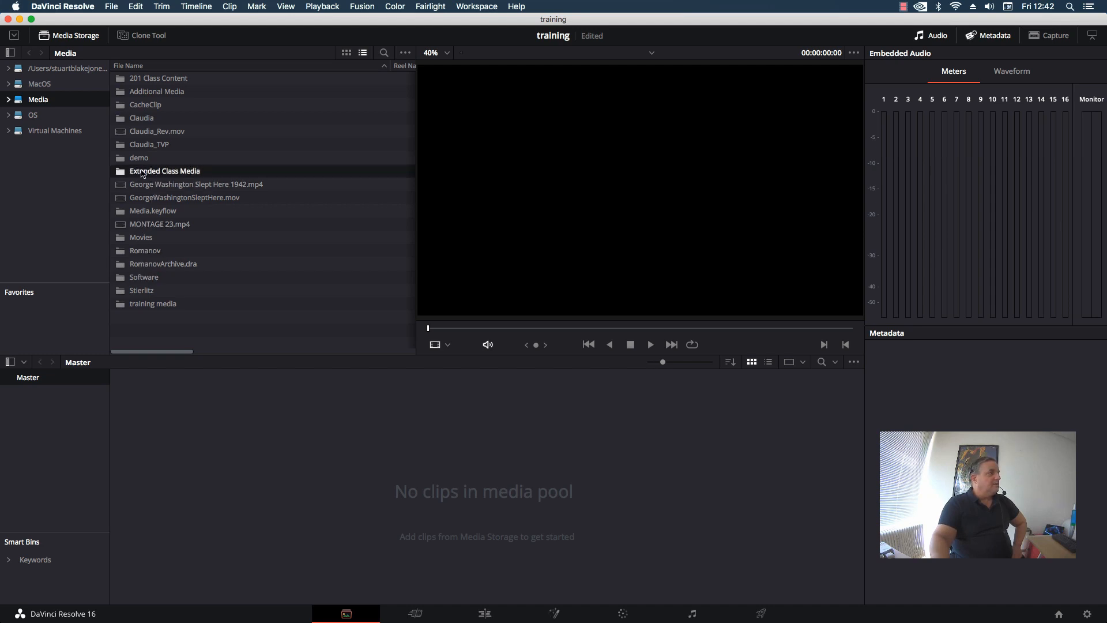
double_click(142, 173)
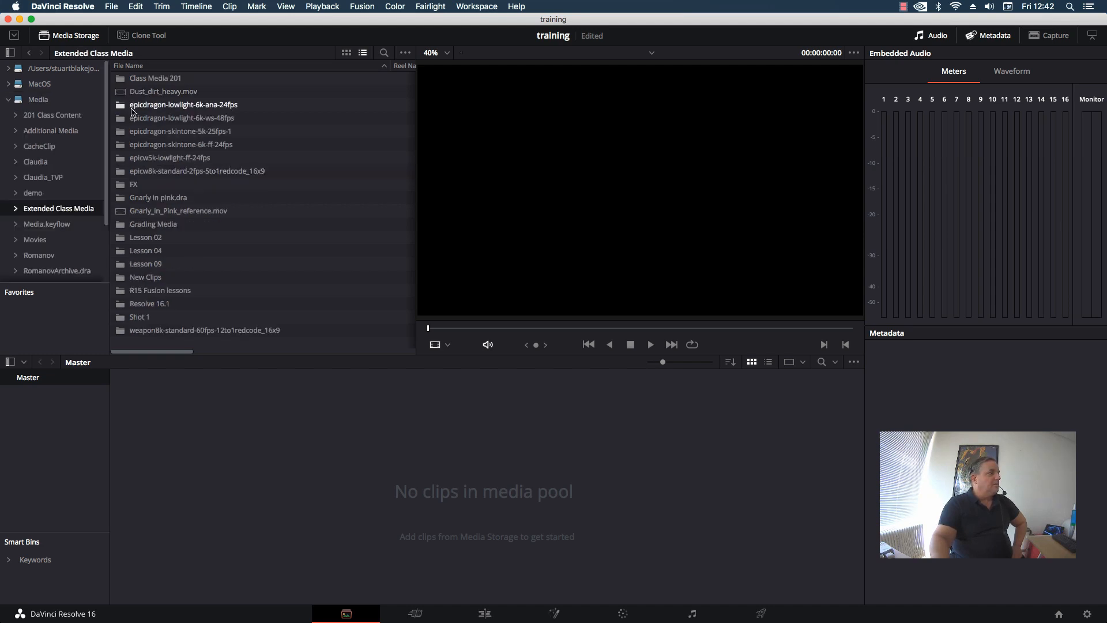
double_click(140, 119)
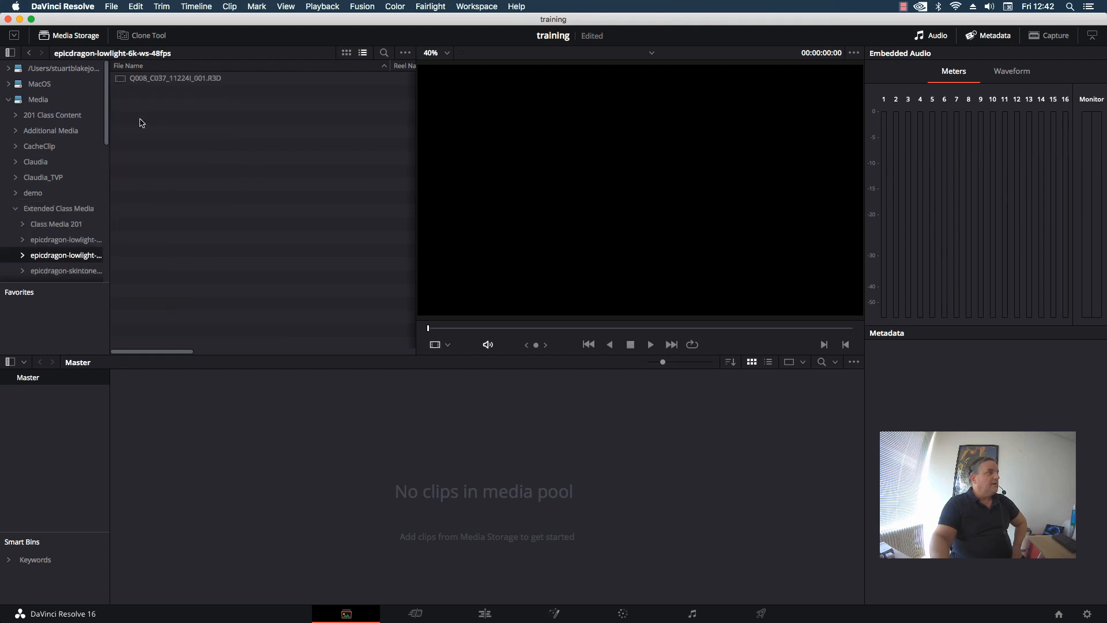
click(135, 81)
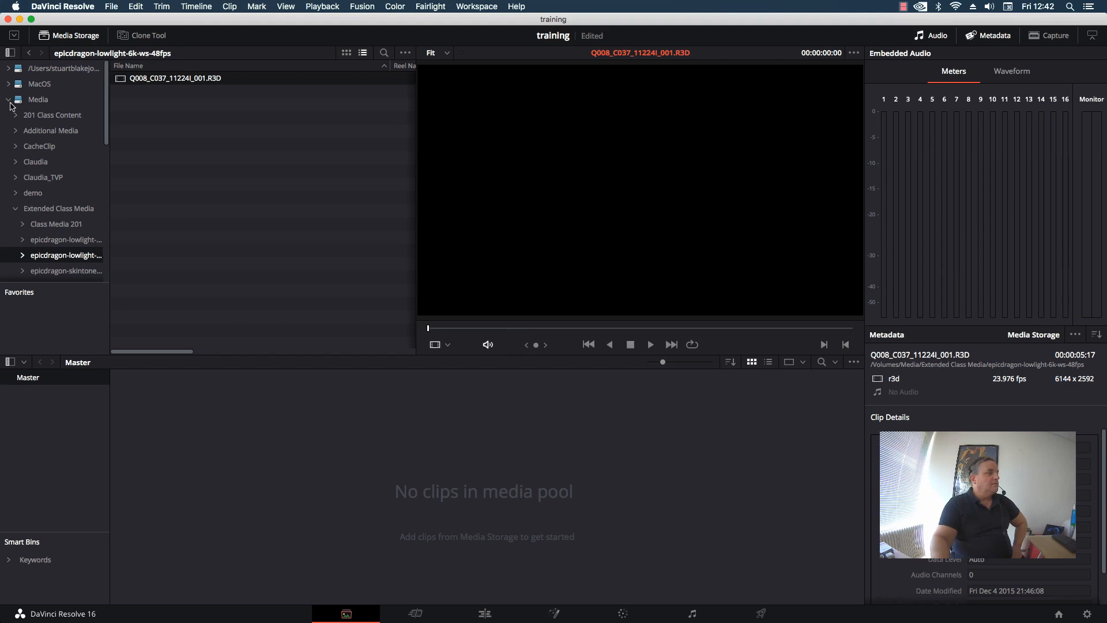
click(49, 241)
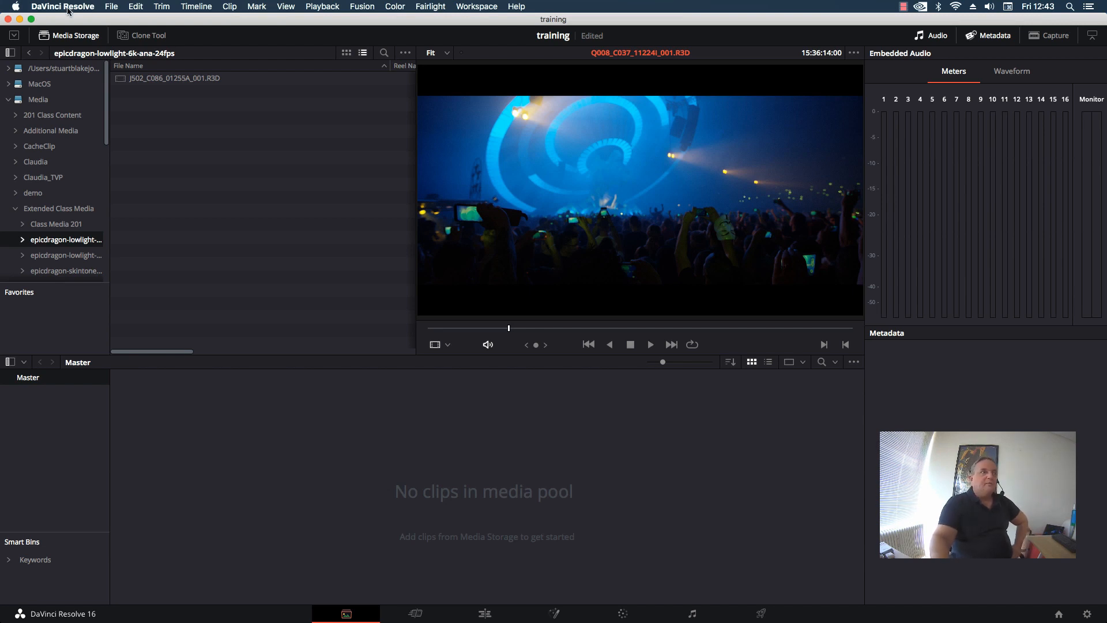
- Open the preferences and review all System categories, from Memory and GPU, media storage and decoding through control panels, internet accounts and Advanced
click(67, 8)
click(74, 59)
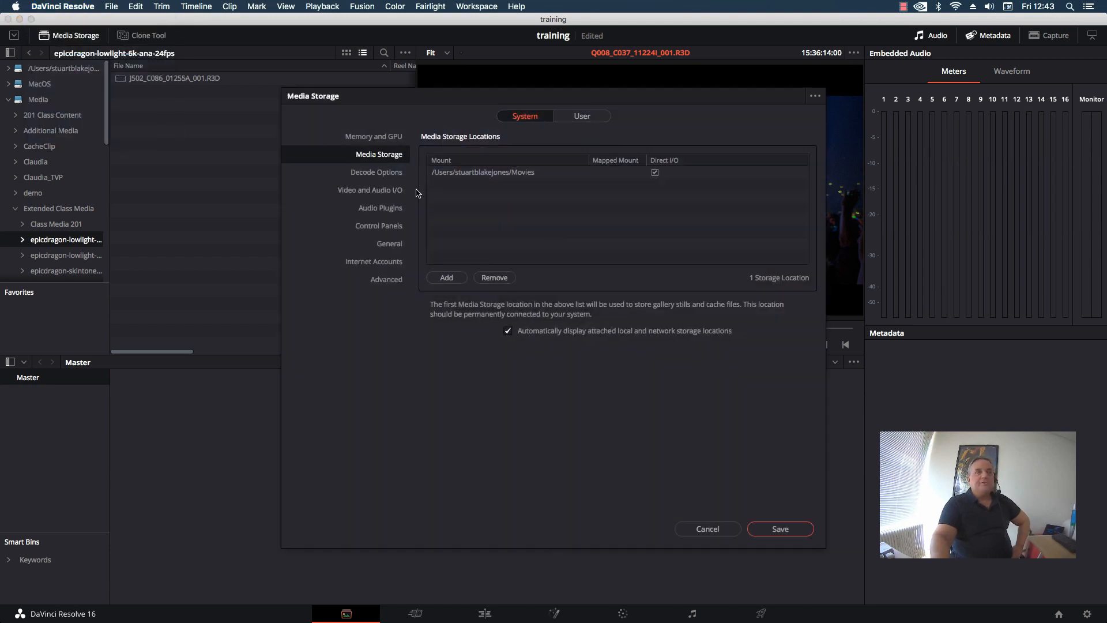
click(385, 137)
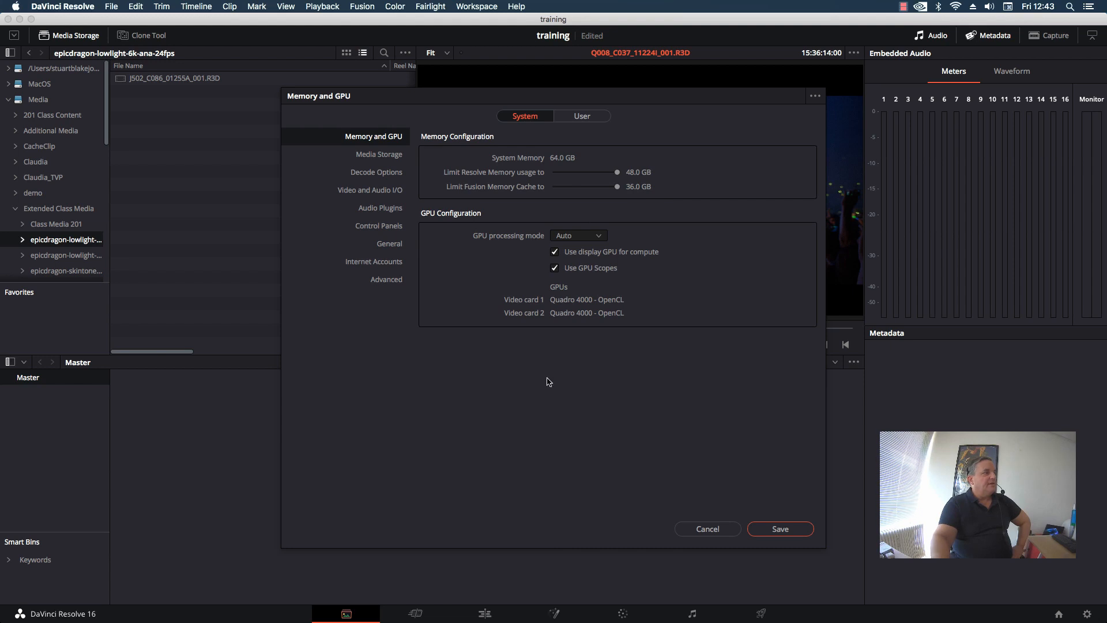
click(372, 158)
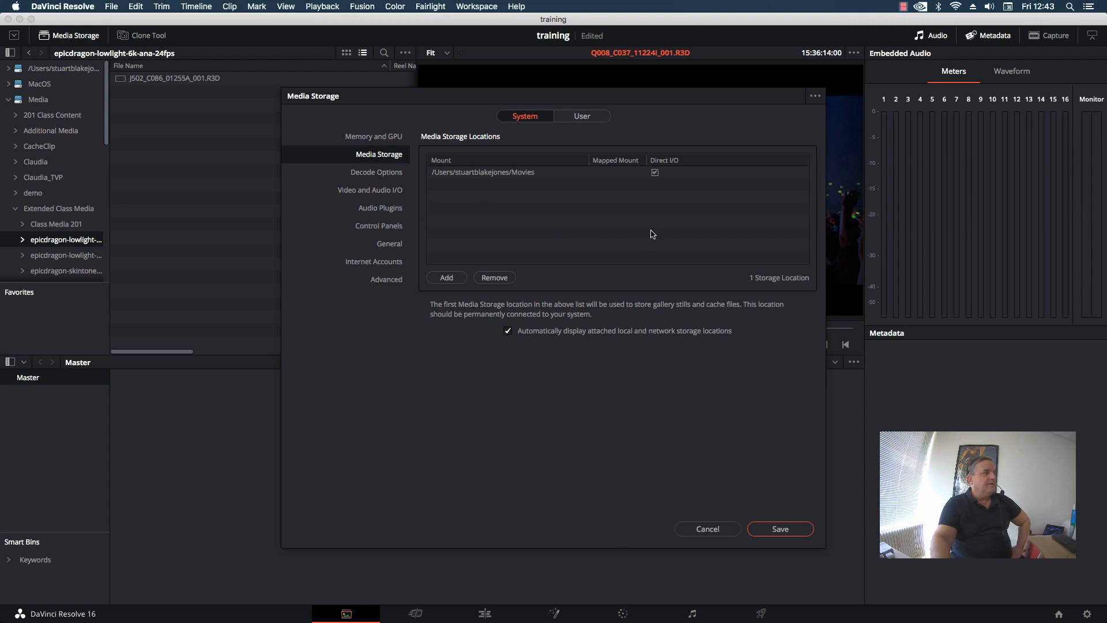
click(375, 174)
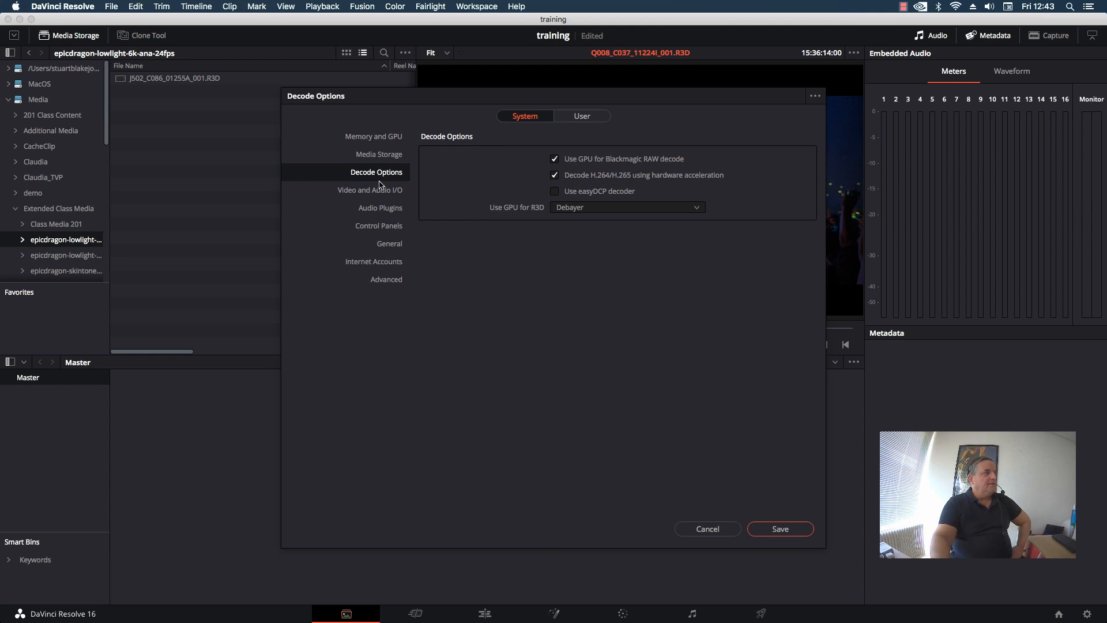
click(381, 191)
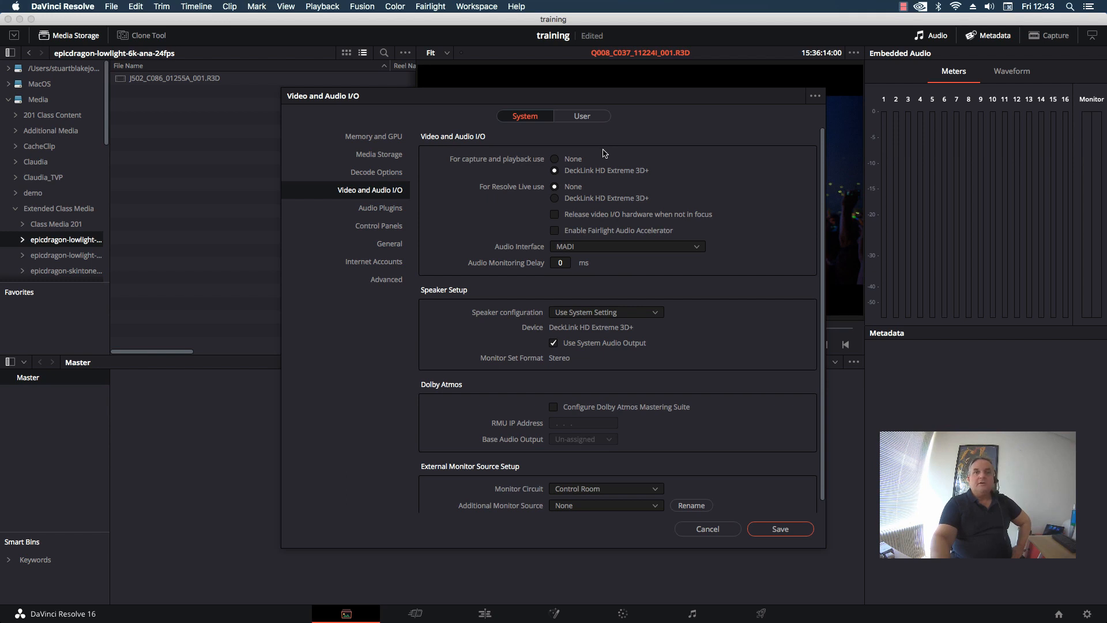
click(386, 209)
click(388, 229)
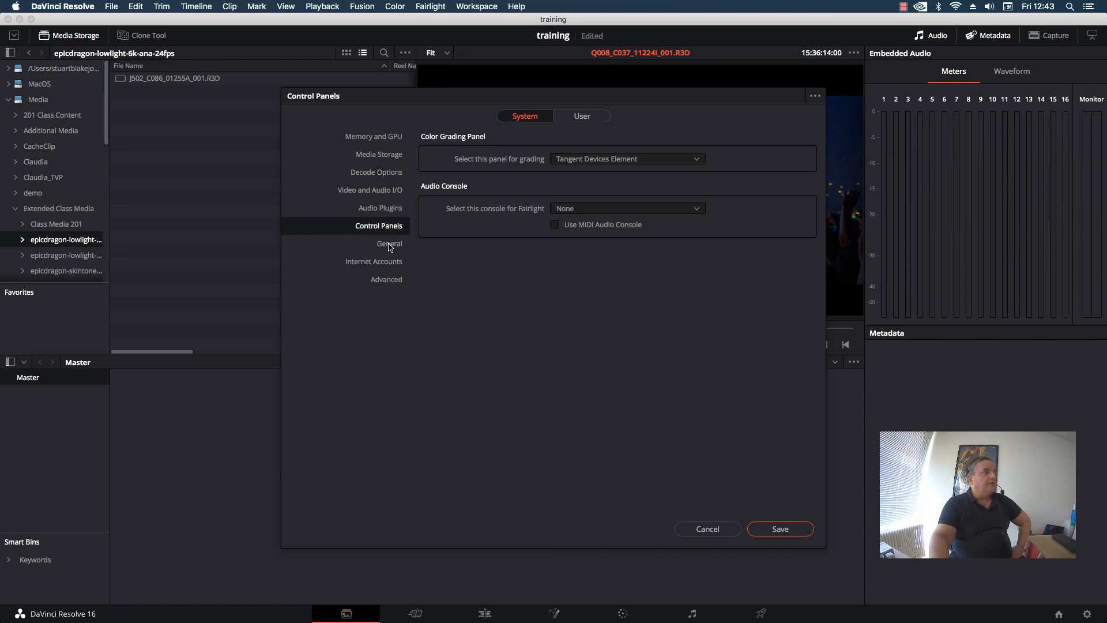
click(390, 245)
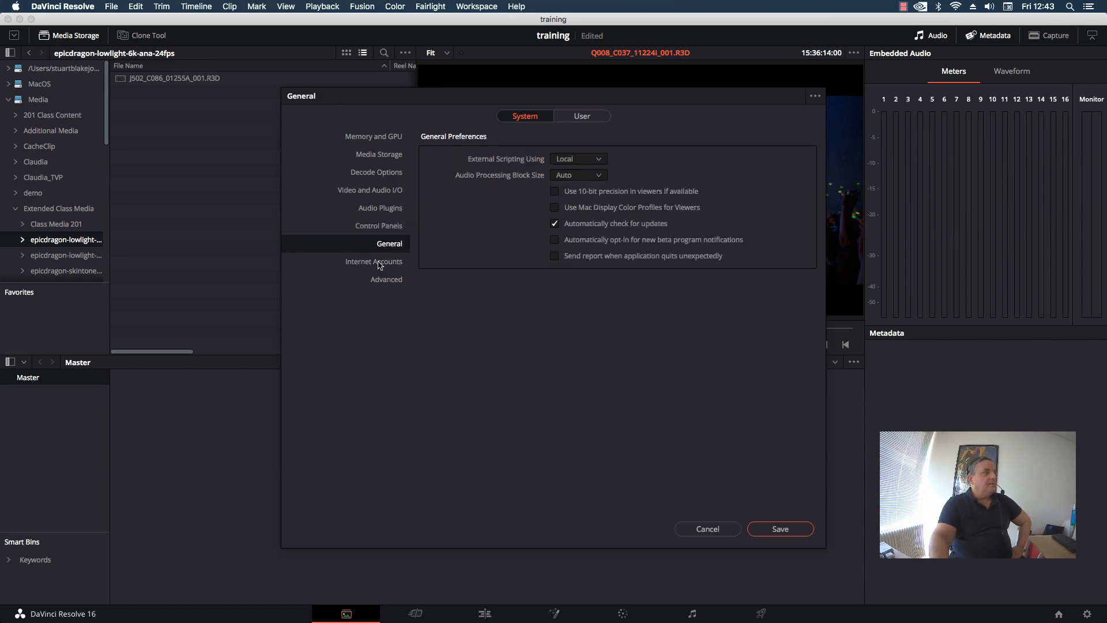
click(381, 265)
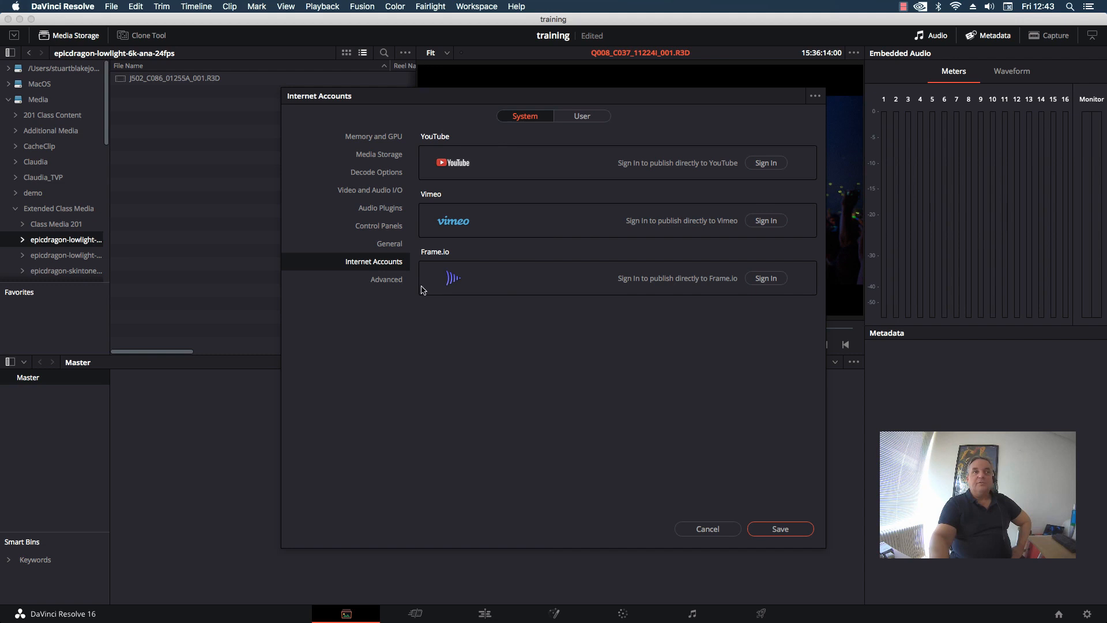
click(388, 283)
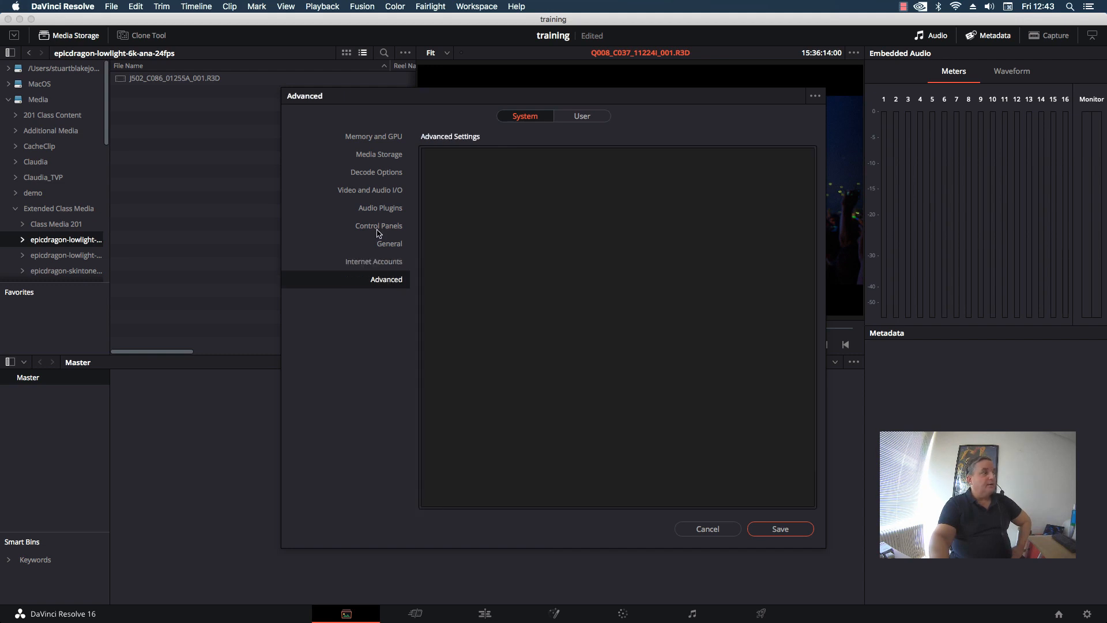
click(378, 140)
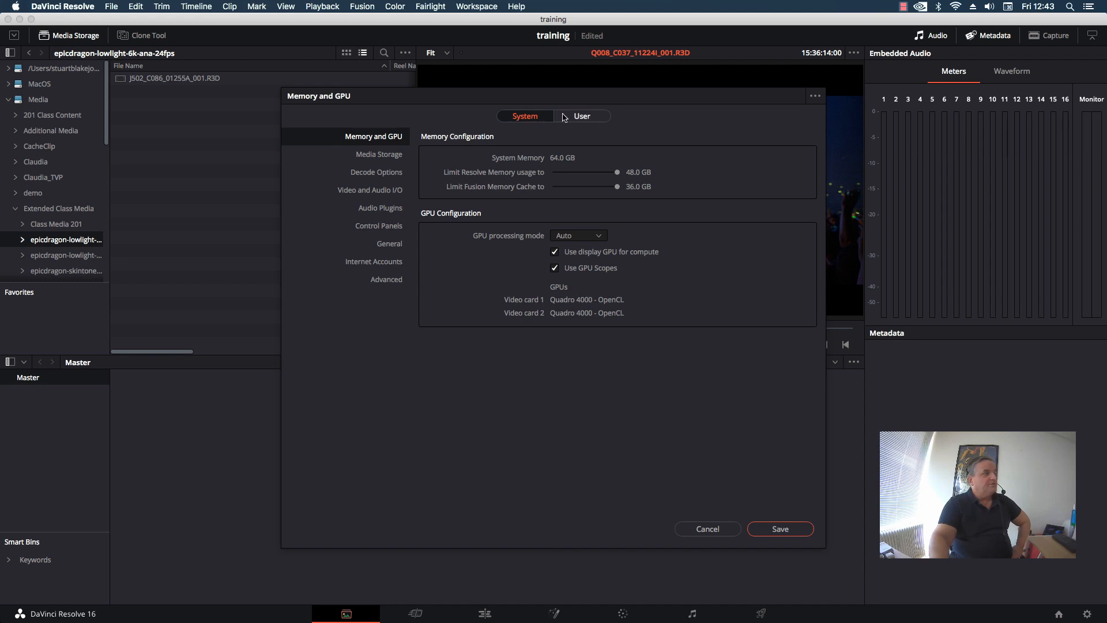
- Review the User preferences, covering UI language choices, project save and load, editing, color, playback, control panels and metadata
click(585, 116)
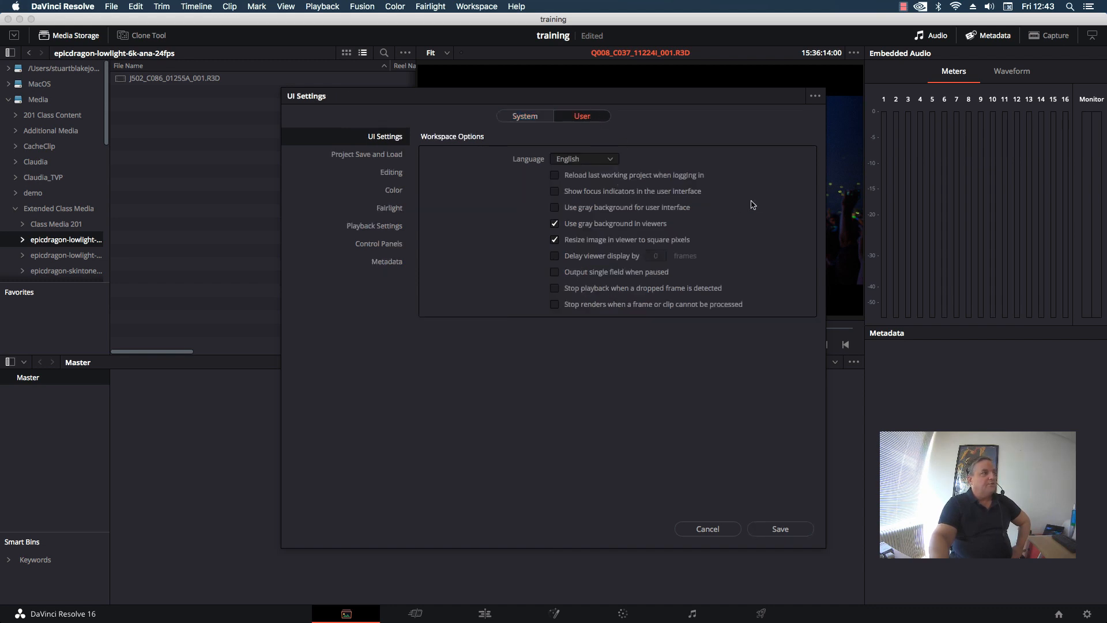
click(584, 158)
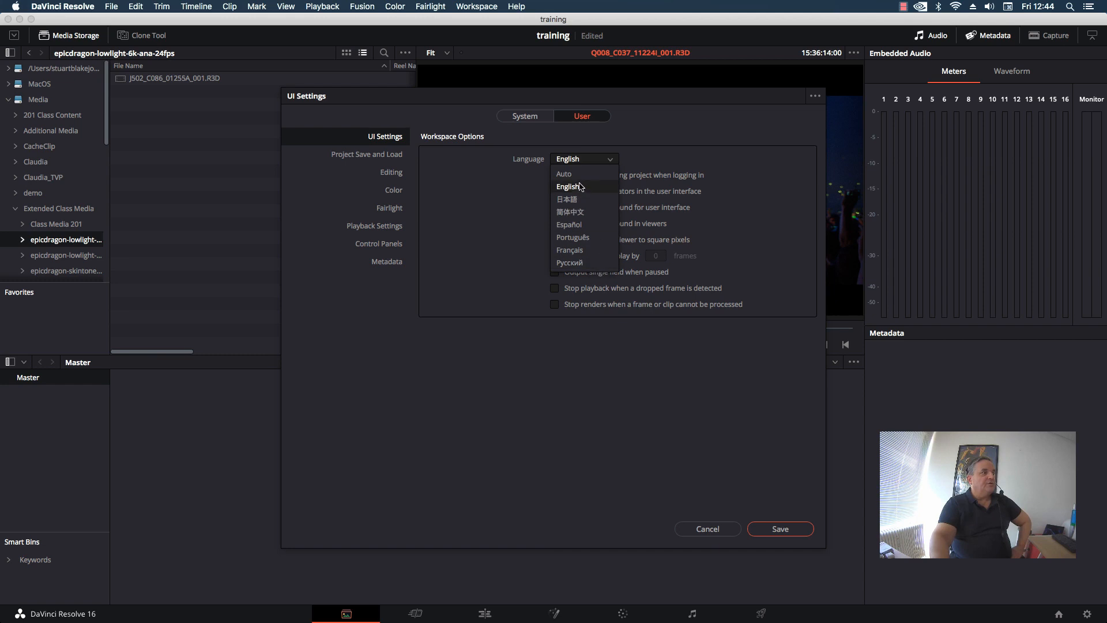
click(692, 151)
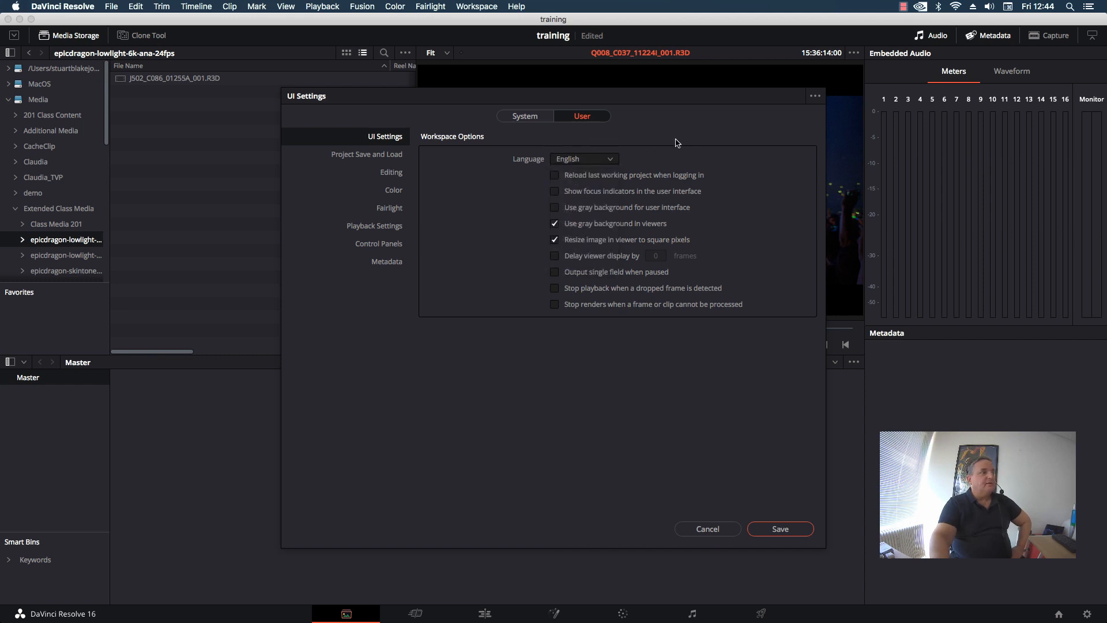
click(365, 154)
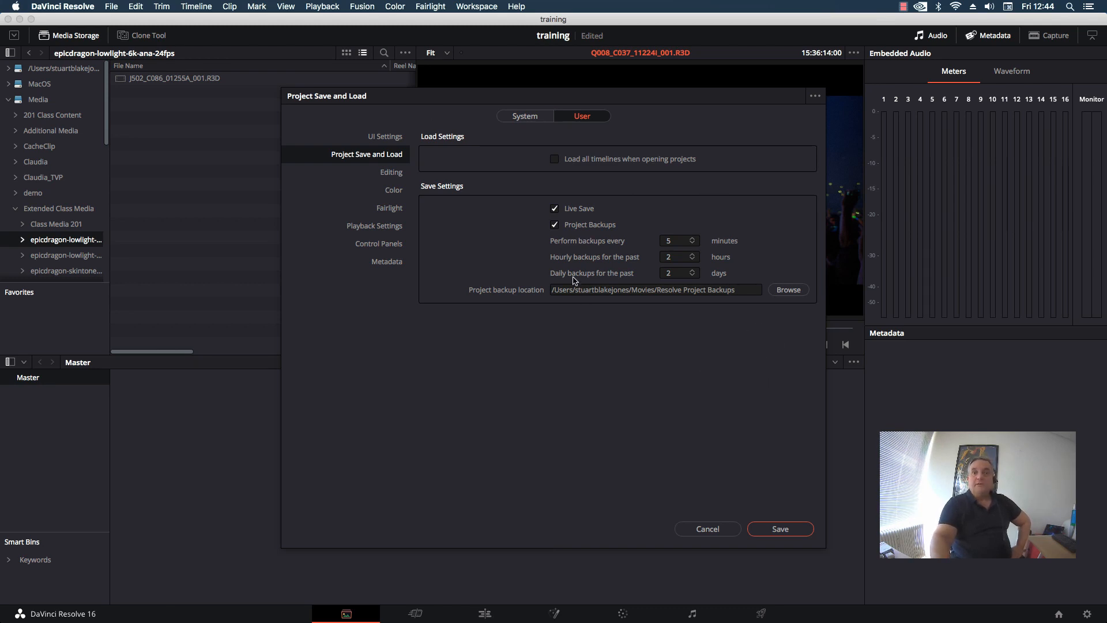
click(389, 174)
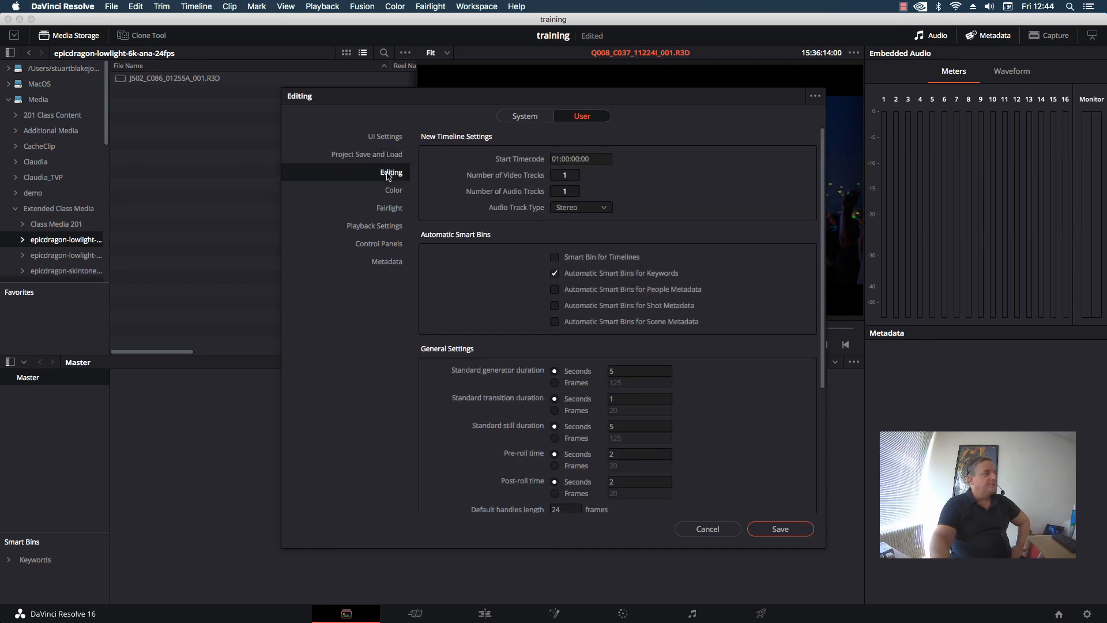
click(394, 190)
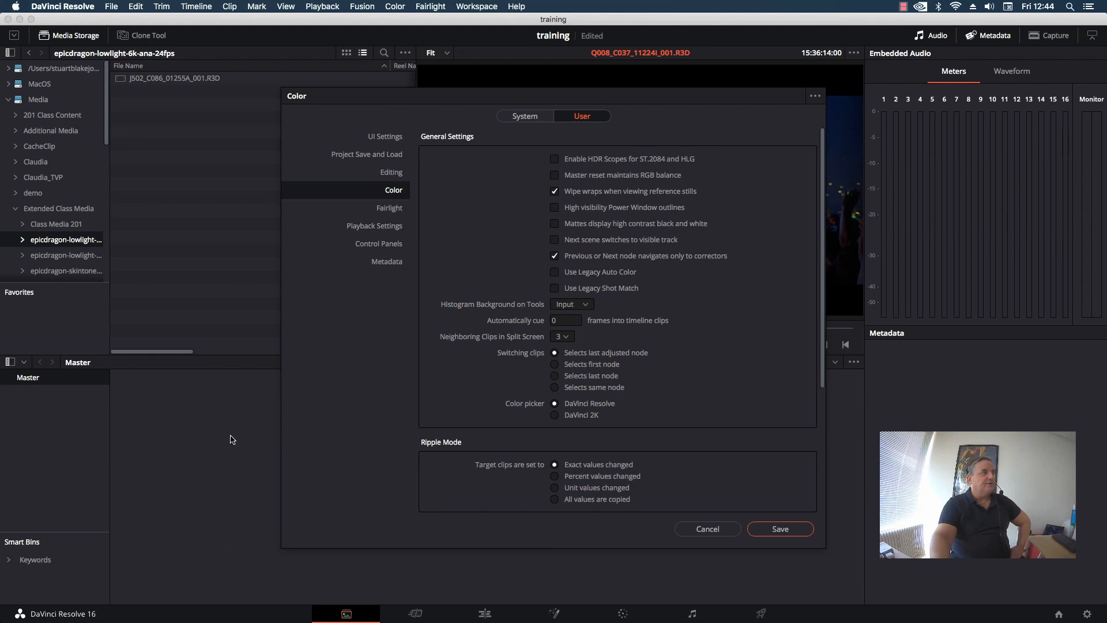
click(376, 227)
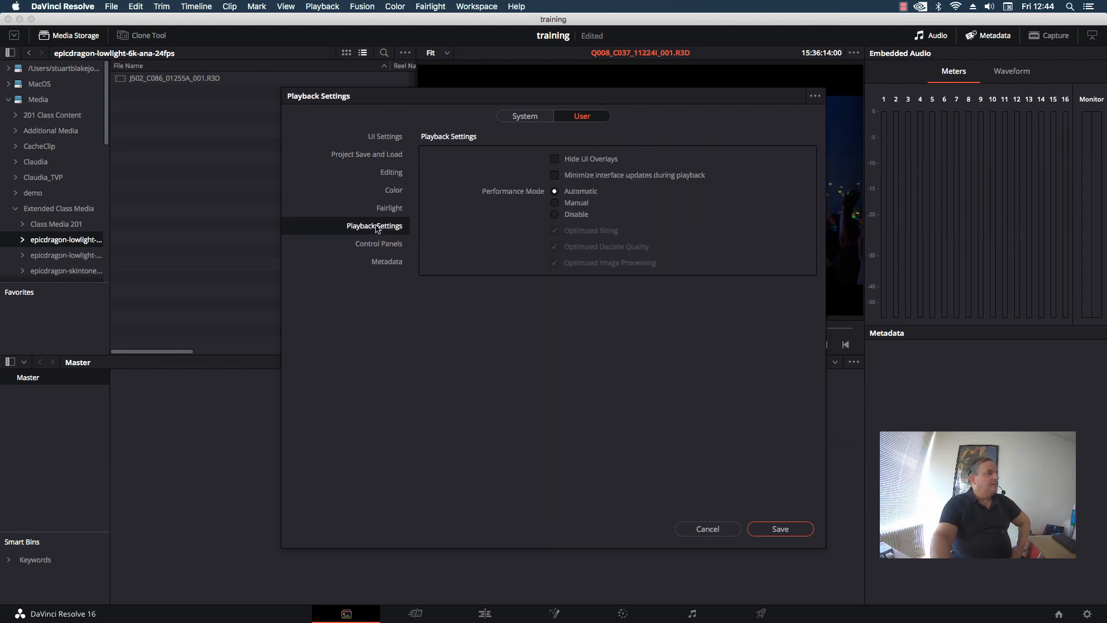
click(383, 249)
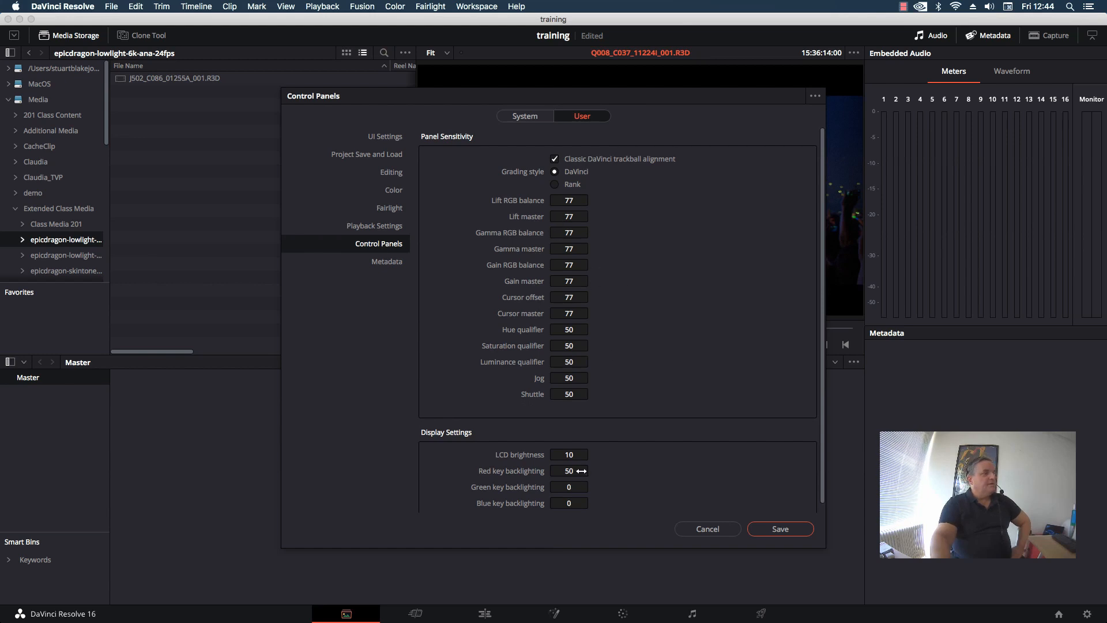
click(381, 264)
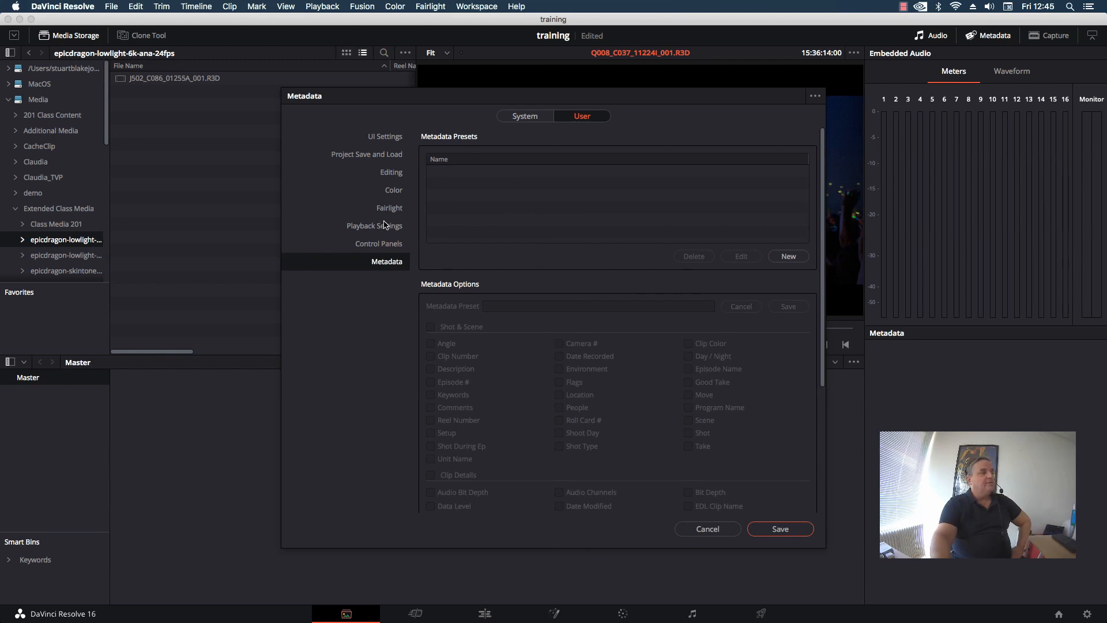
- Recheck the User playback, Fairlight, project saving and UI preferences, return to the System preferences, and close them without saving
click(372, 228)
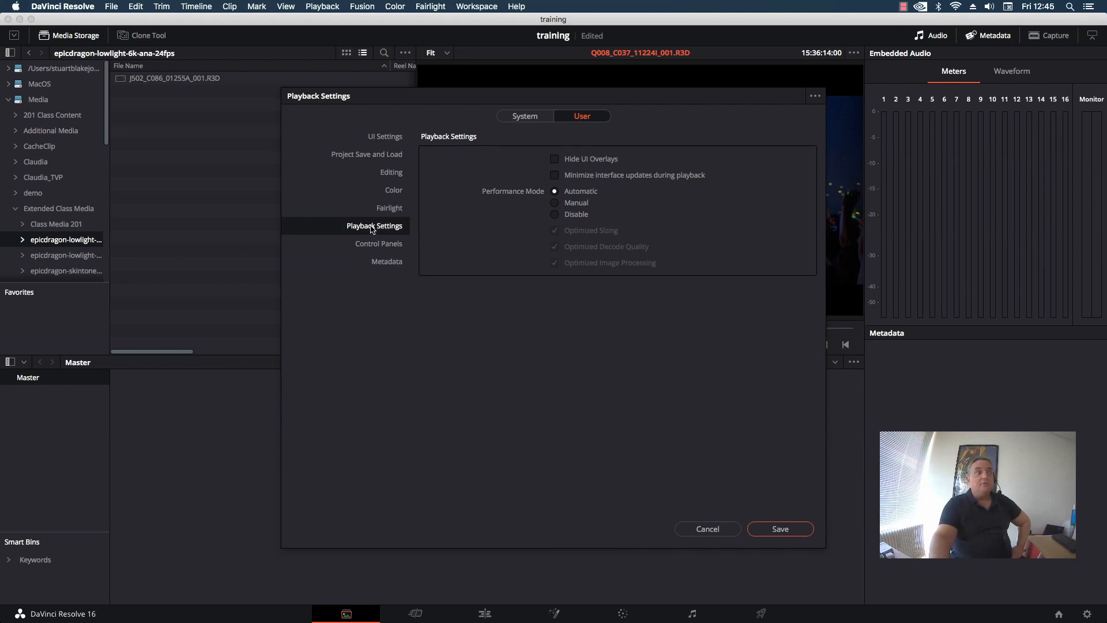
click(393, 209)
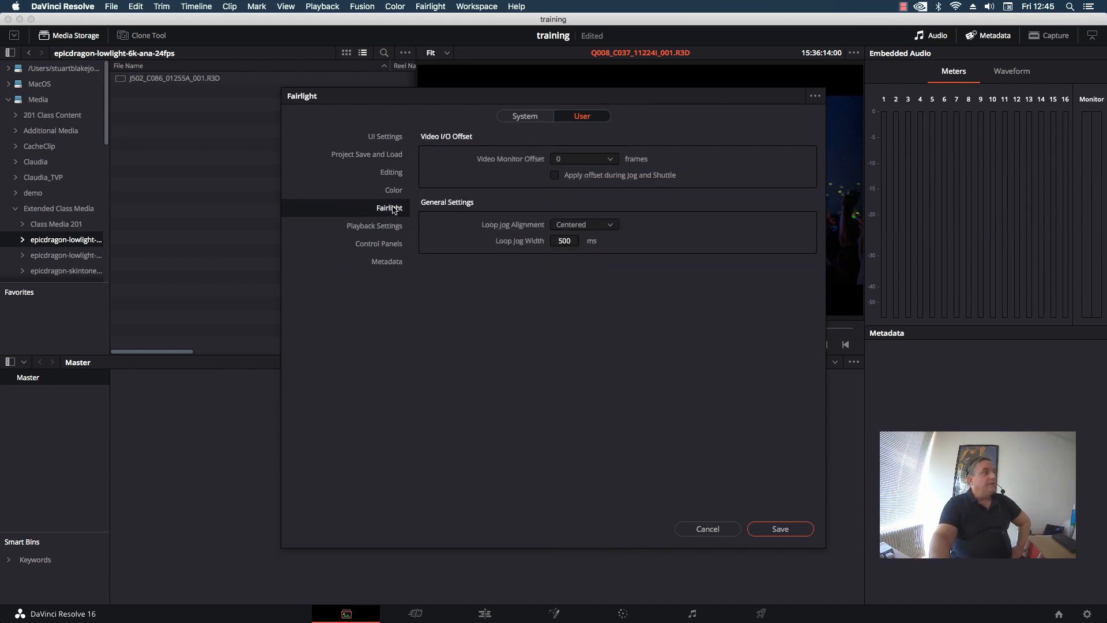
click(395, 191)
click(392, 155)
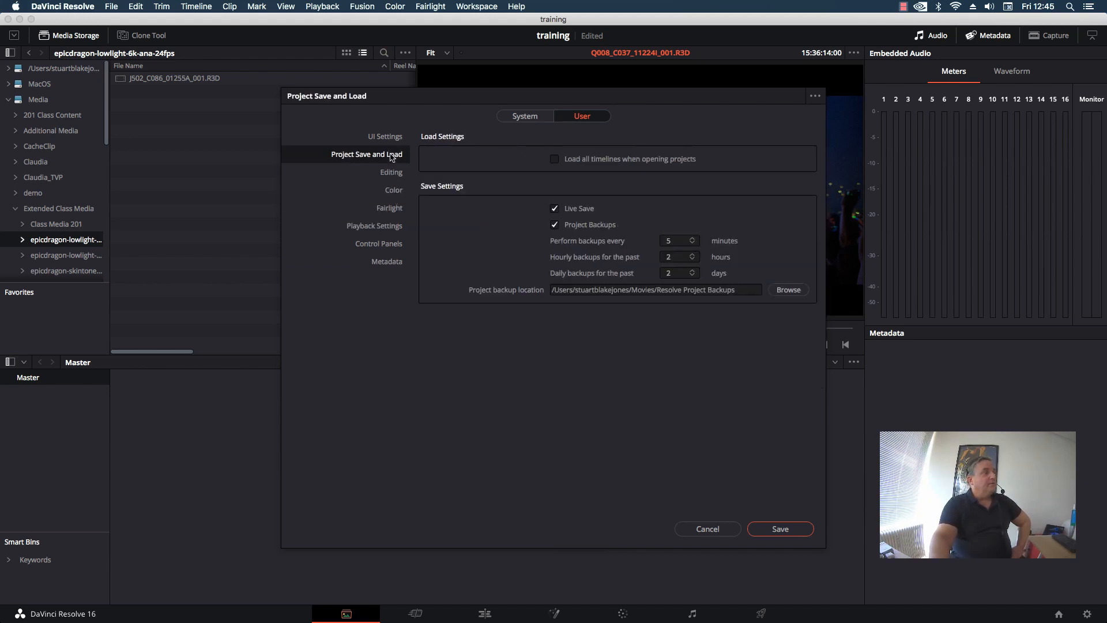
click(383, 139)
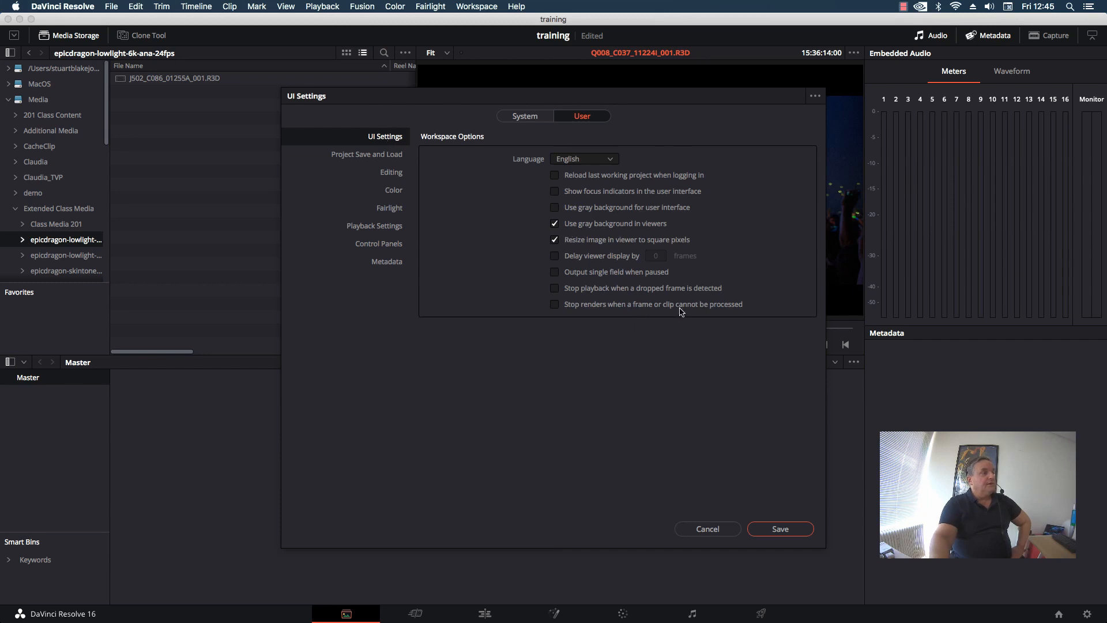
click(527, 119)
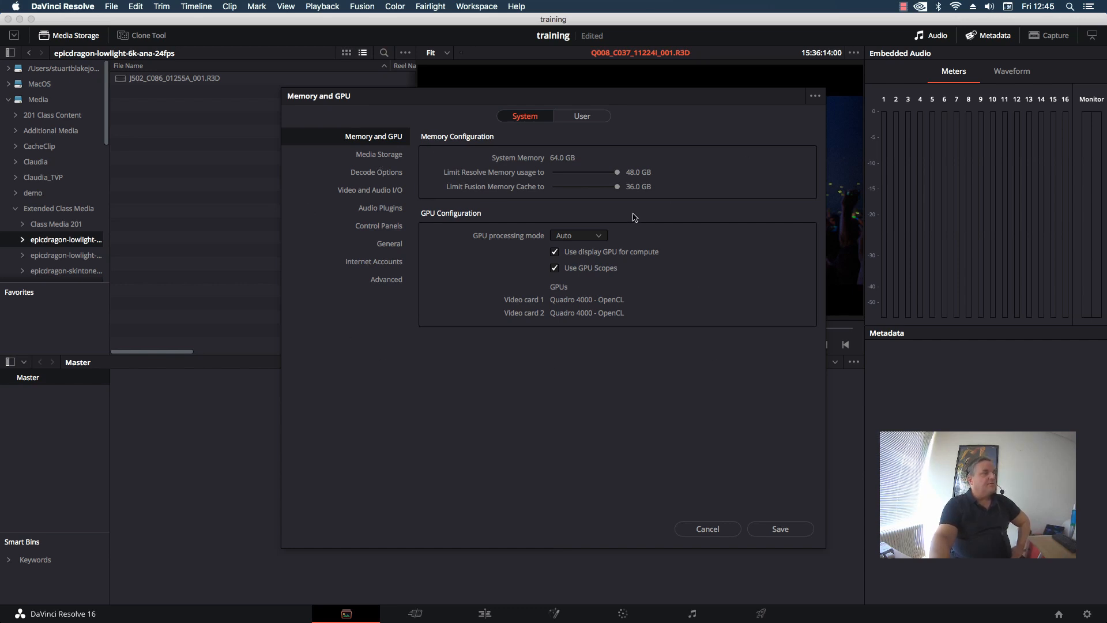
click(707, 528)
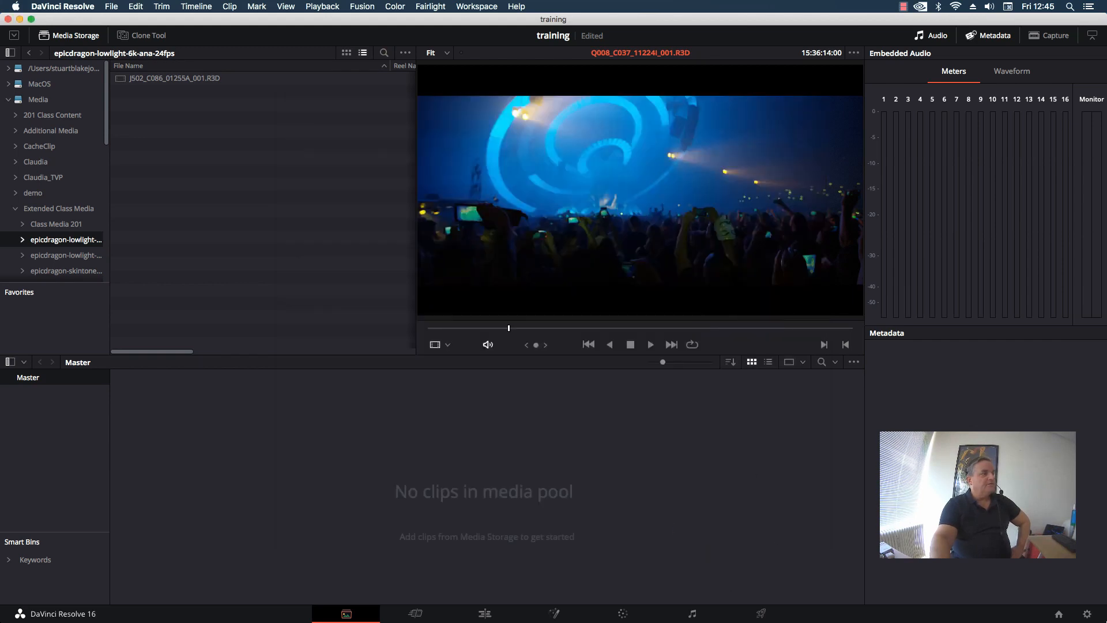
- In the training project's master settings, set the video monitoring format to HD 1080PsF 25 and the timeline frame rate to 25
click(1088, 616)
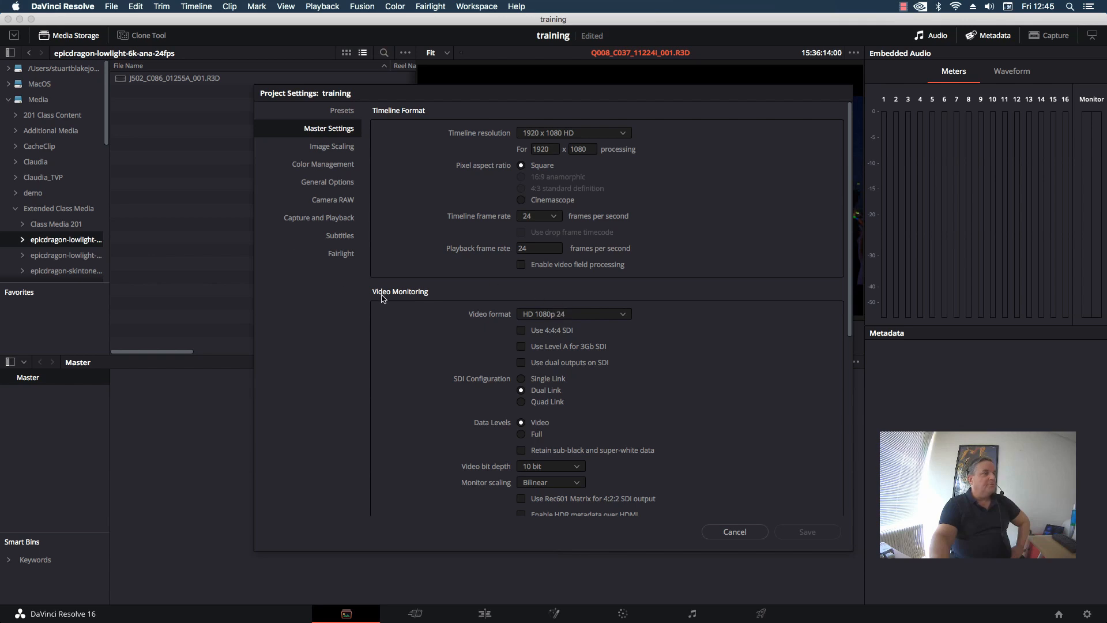
click(555, 318)
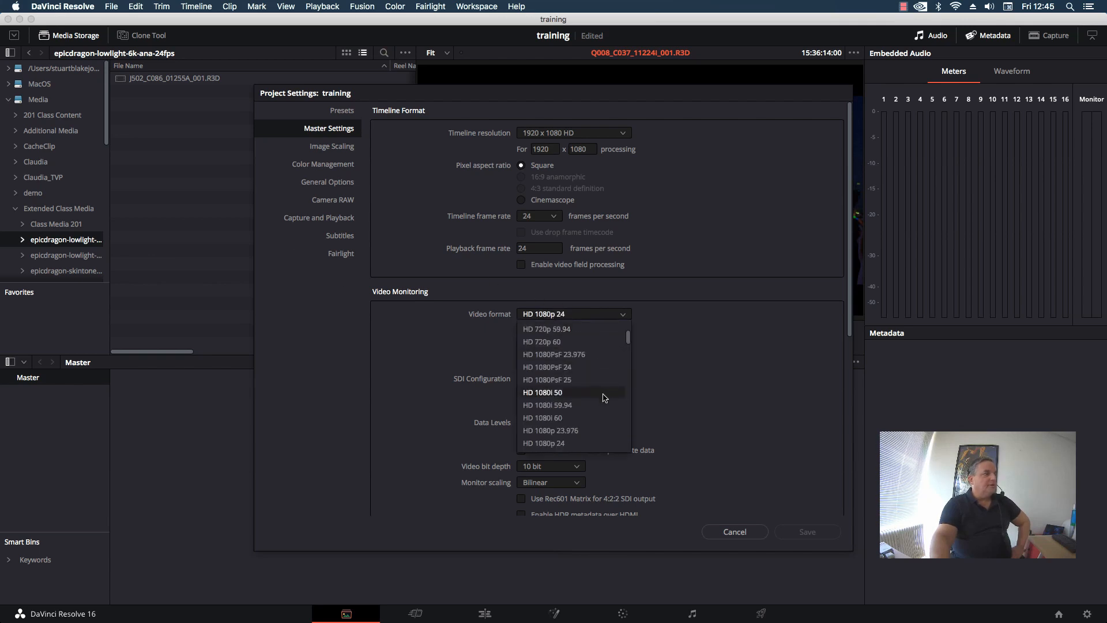
scroll(629, 349, down, 3)
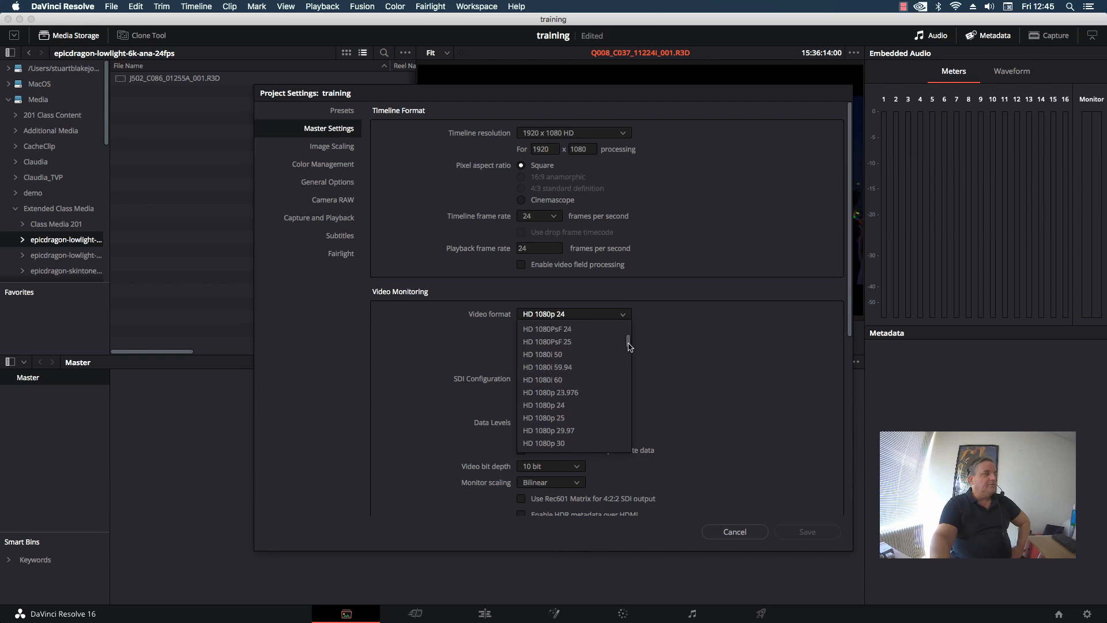
click(576, 342)
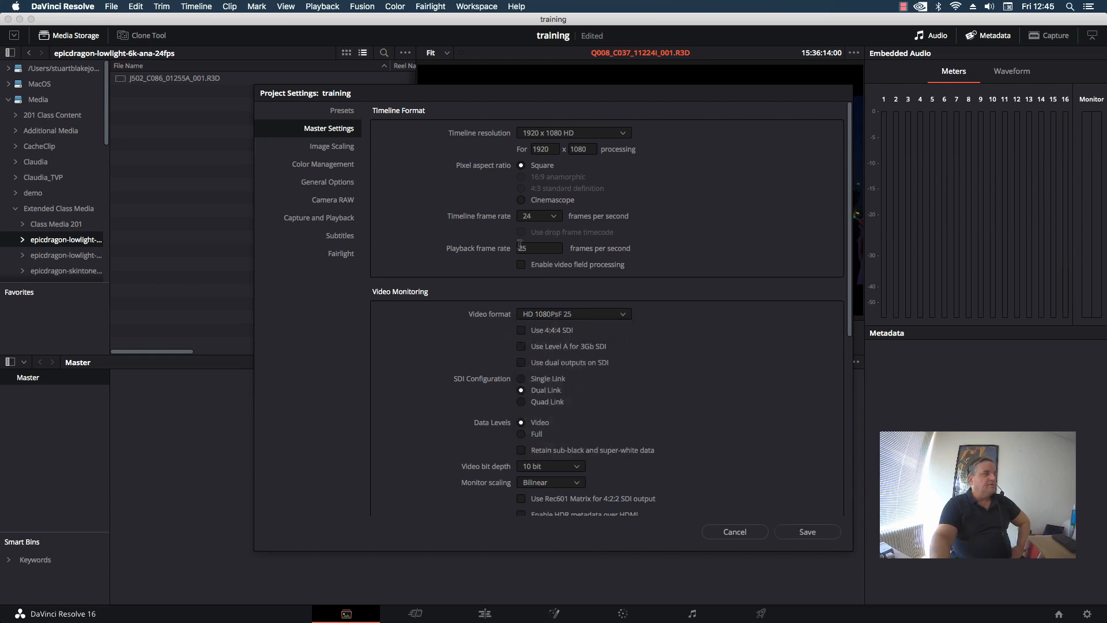
click(548, 217)
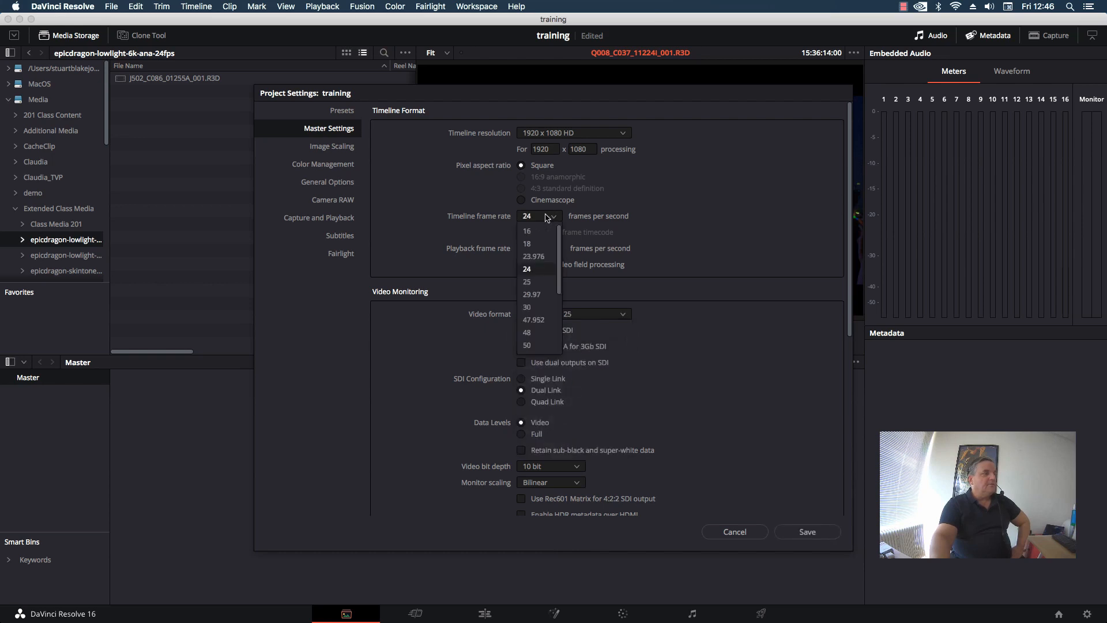
click(540, 282)
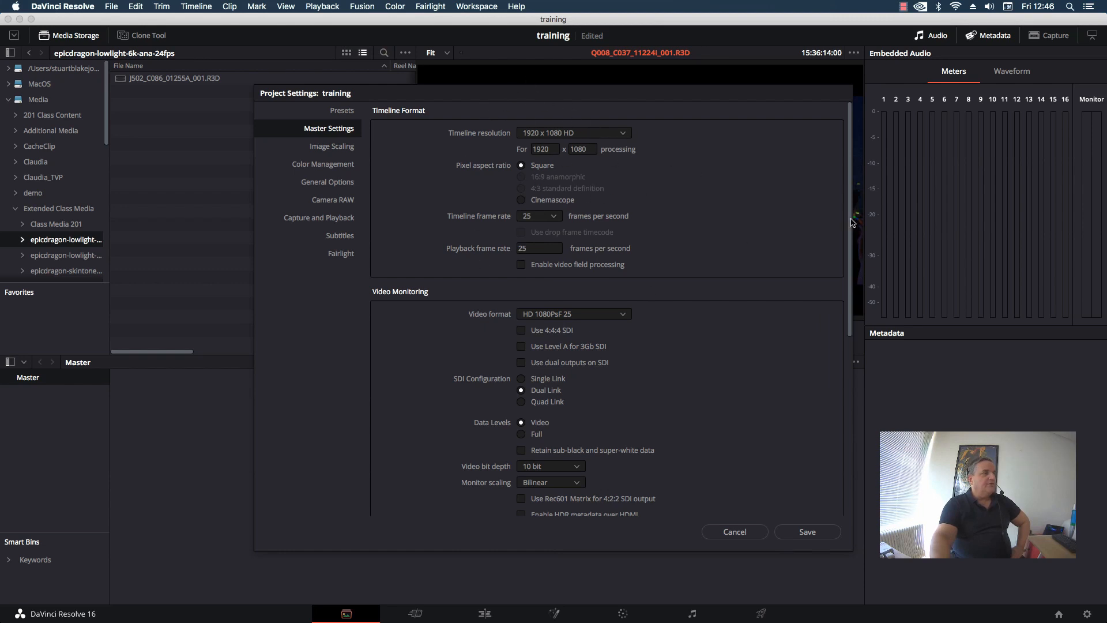
- Examine the project's cache, working folder and frame interpolation settings, and the color science choices in Color Management
drag(848, 225, 819, 421)
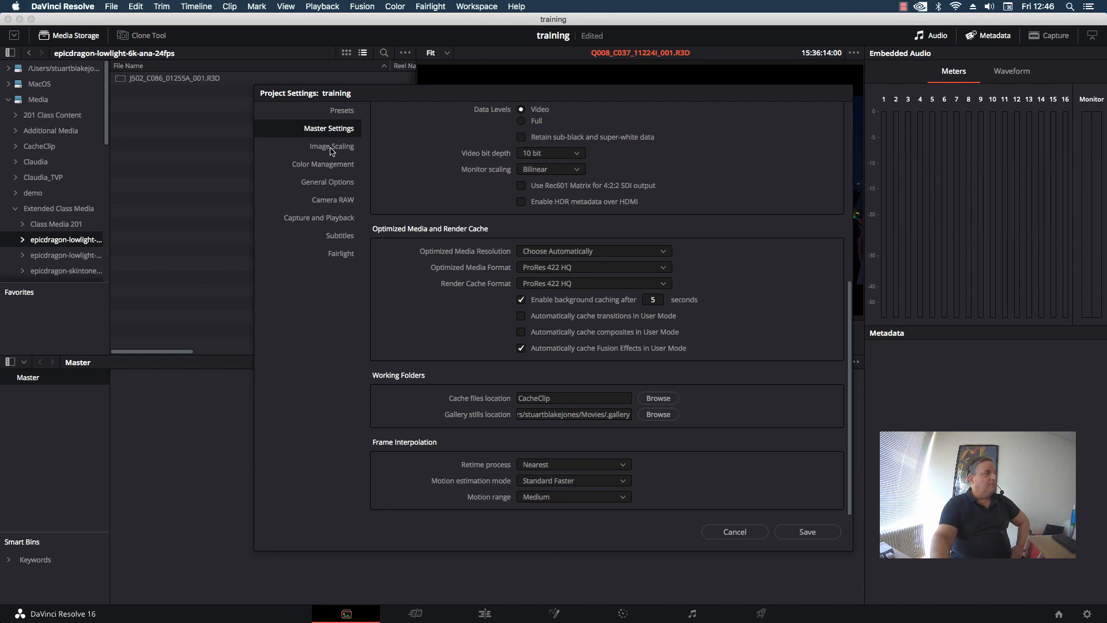
click(327, 167)
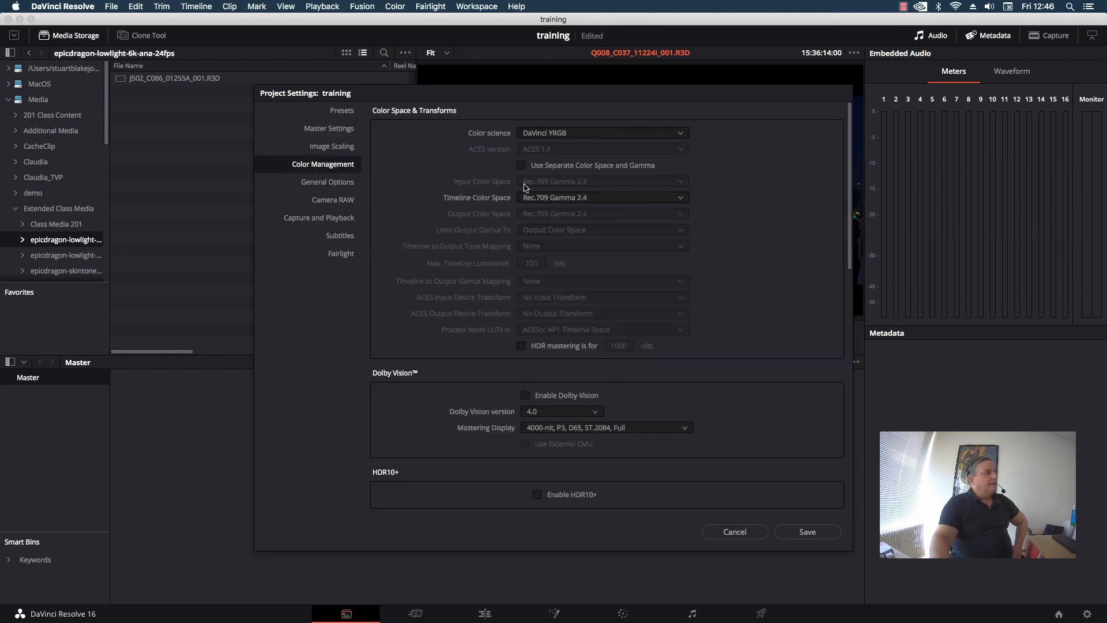
click(569, 134)
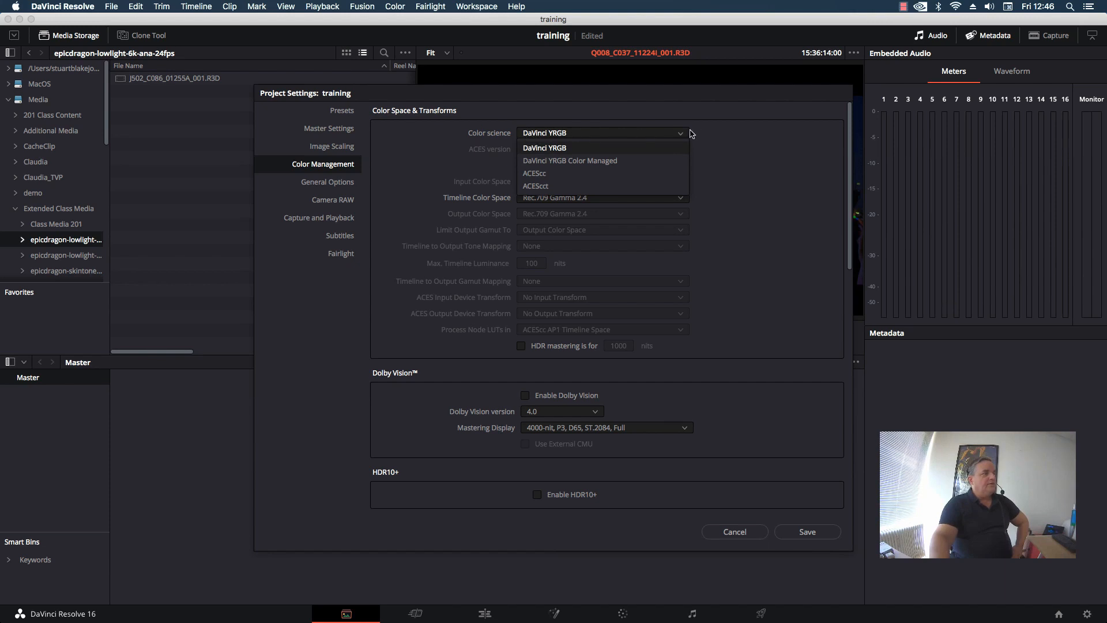
click(735, 147)
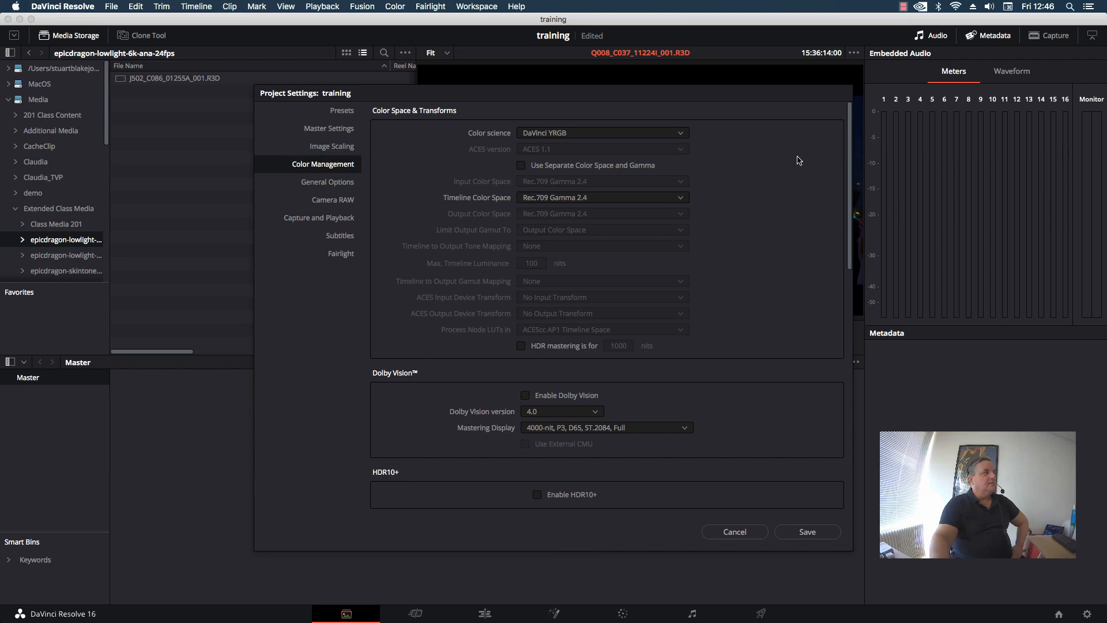
- Look through the Dolby Vision, HDR10+ and lookup table settings in Color Management, and open the LUT folder and close it again
drag(849, 268, 850, 361)
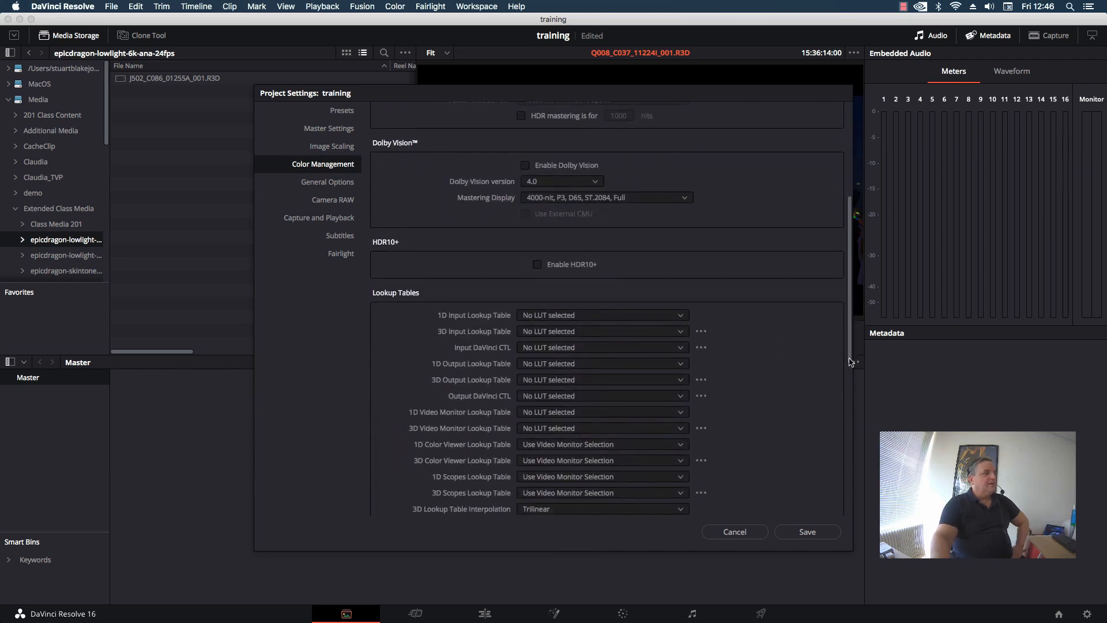
drag(849, 359, 914, 403)
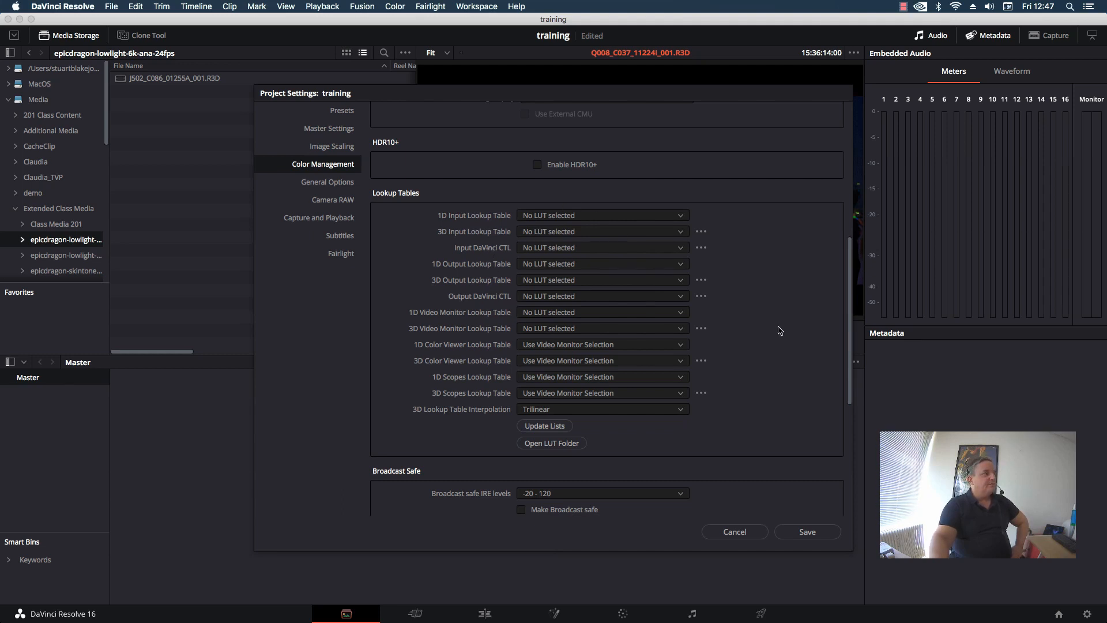
click(566, 443)
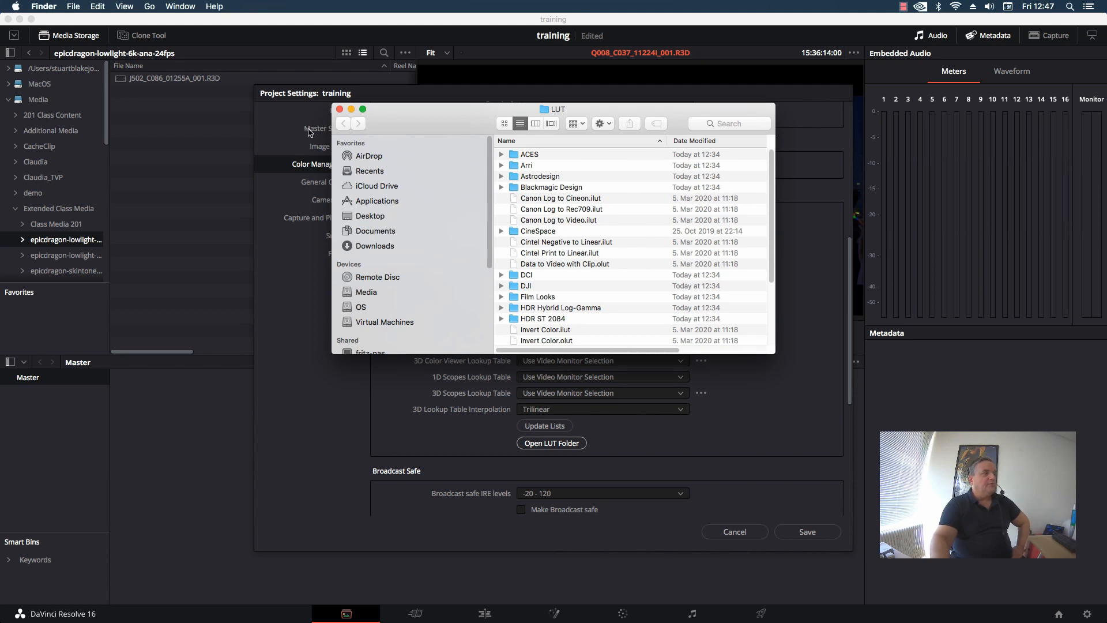
click(340, 109)
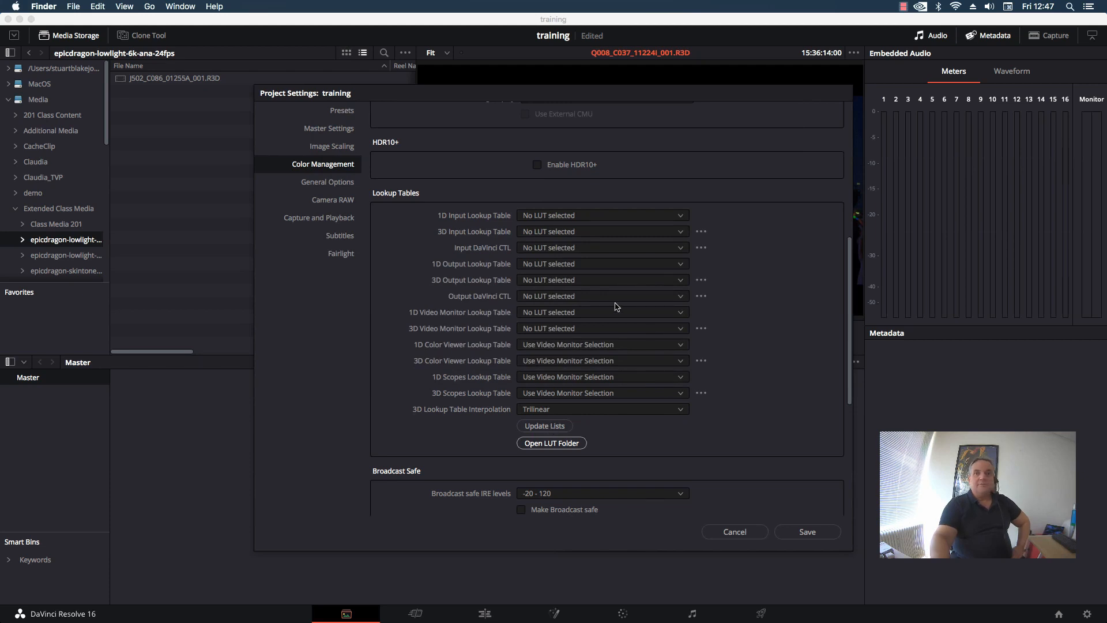
- Examine the available 1D and 3D input lookup tables, and the Broadcast Safe and soft clip LUT settings
click(587, 315)
click(762, 239)
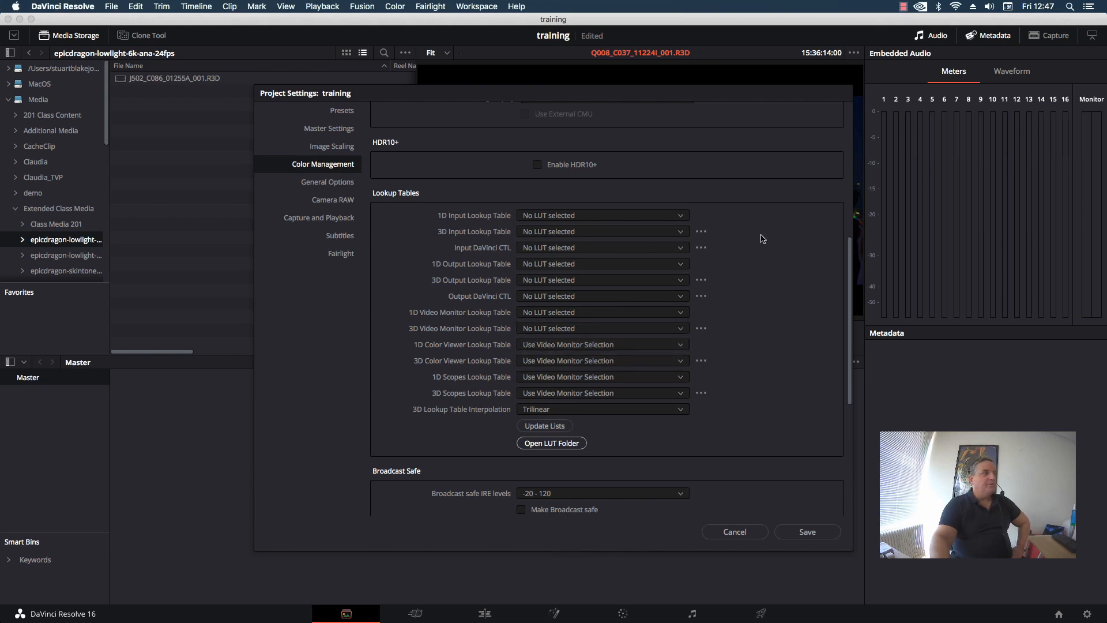
click(561, 218)
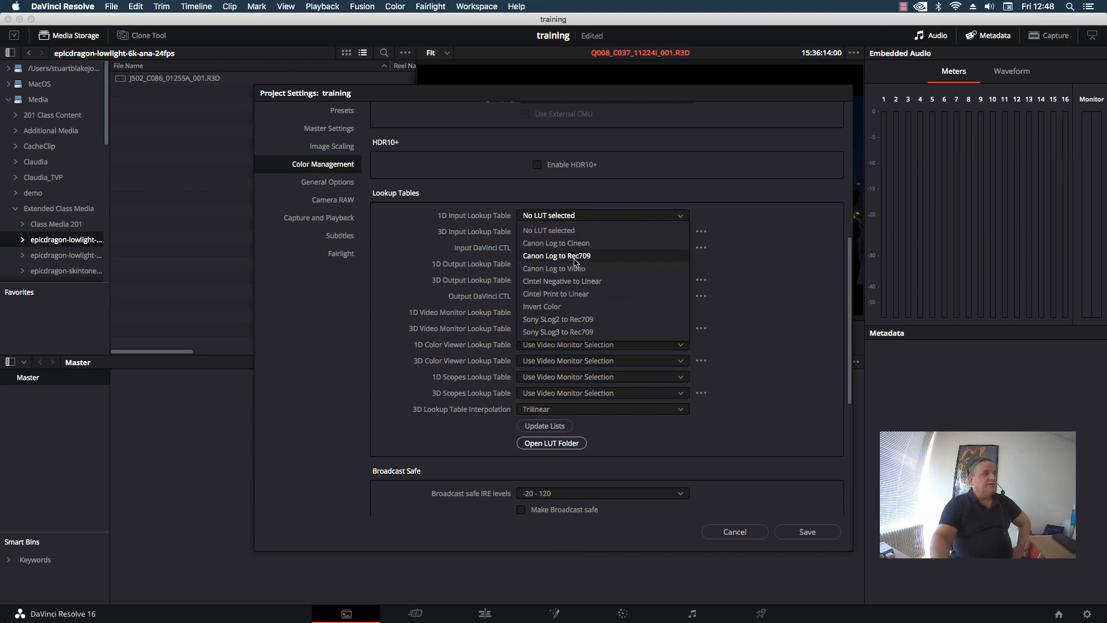
click(778, 190)
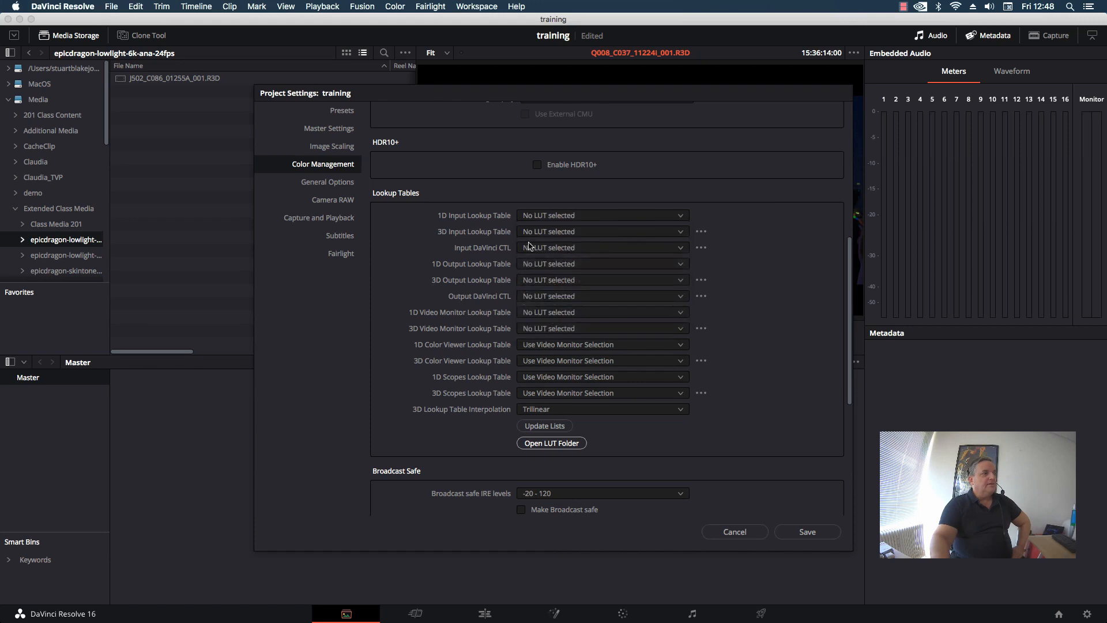
click(552, 233)
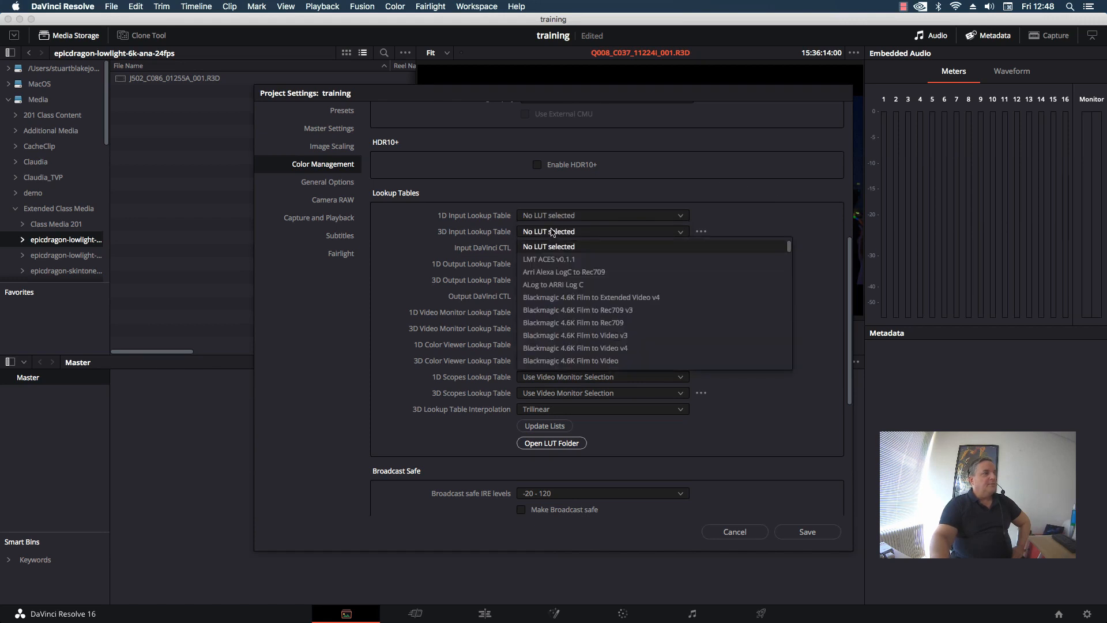
scroll(600, 358, down, 3)
scroll(601, 359, down, 8)
scroll(613, 367, down, 3)
click(611, 368)
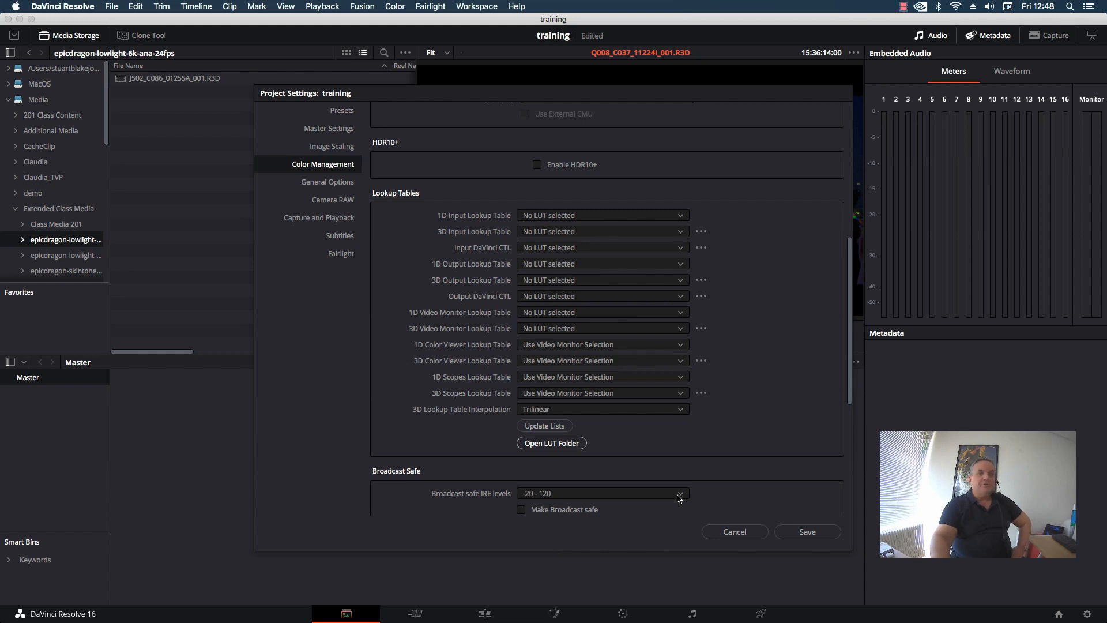
scroll(750, 294, down, 5)
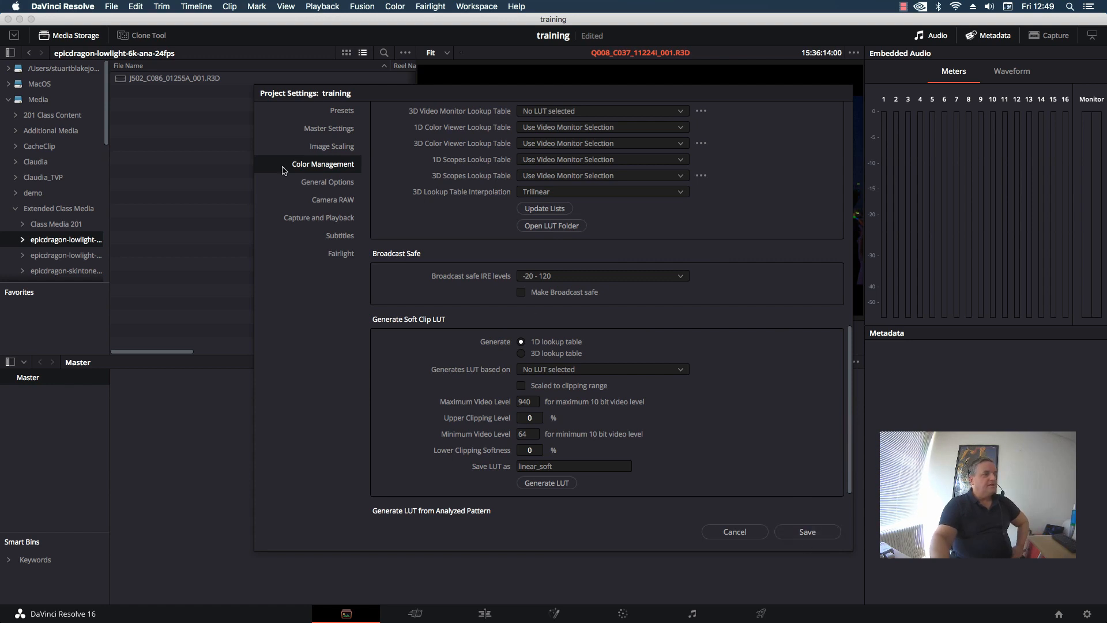
- Check the General Options, Camera RAW, and Capture and Playback settings, and save the project settings
click(326, 182)
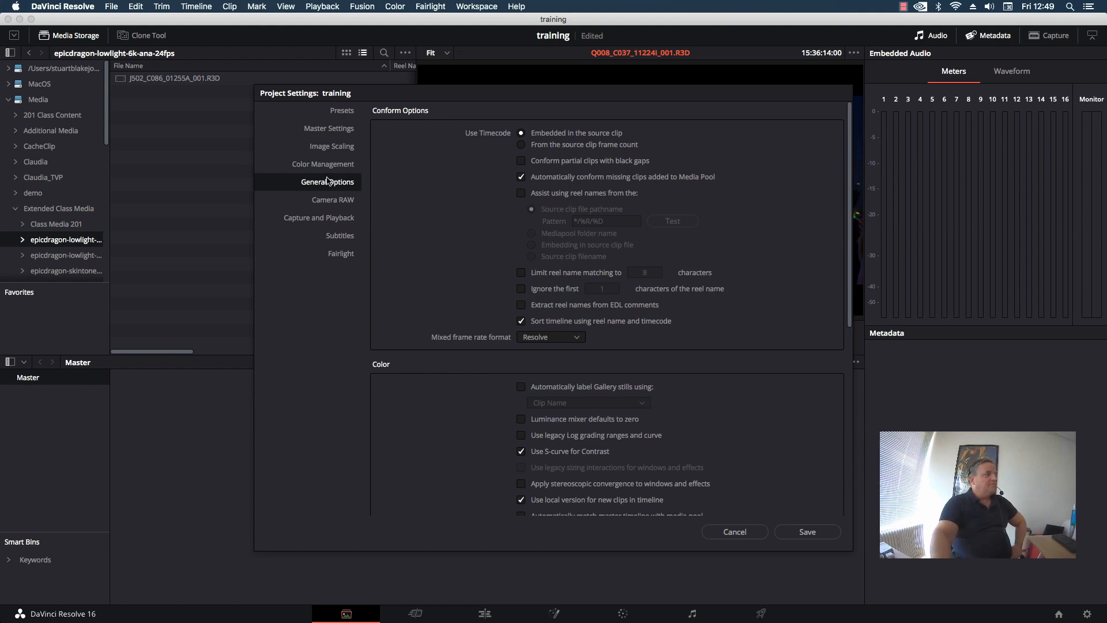
scroll(850, 158, down, 2)
scroll(850, 159, up, 2)
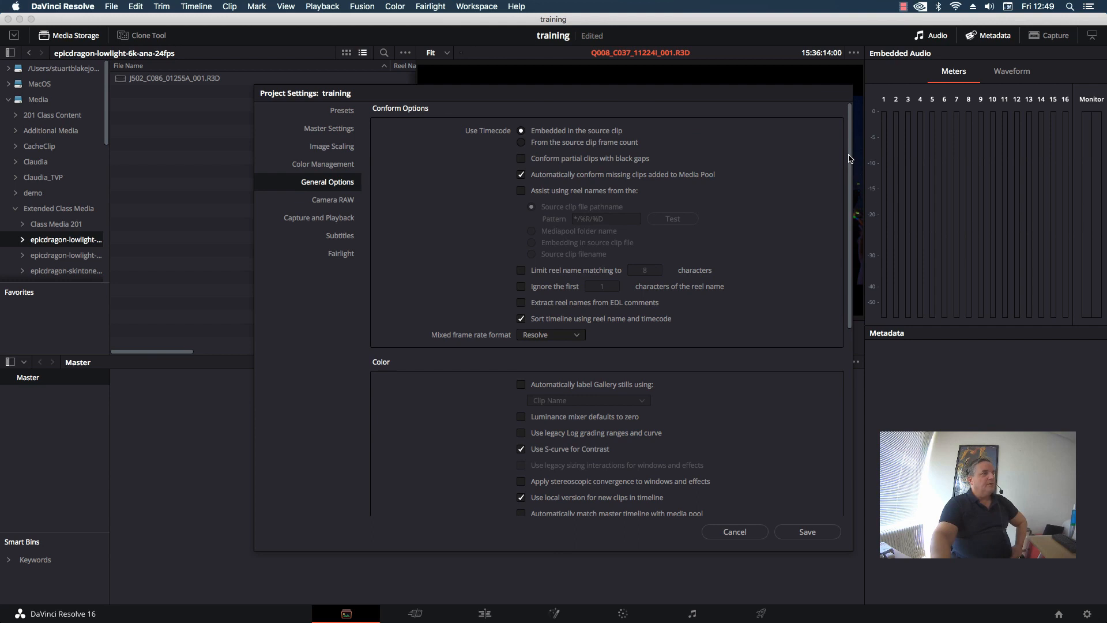
drag(850, 158, 830, 358)
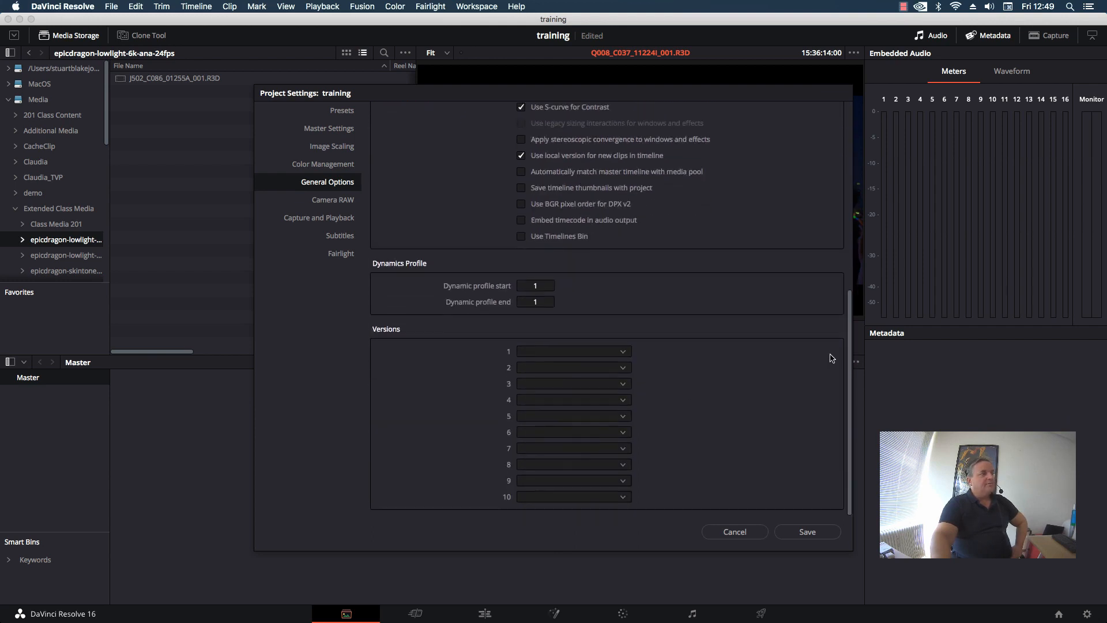
click(332, 201)
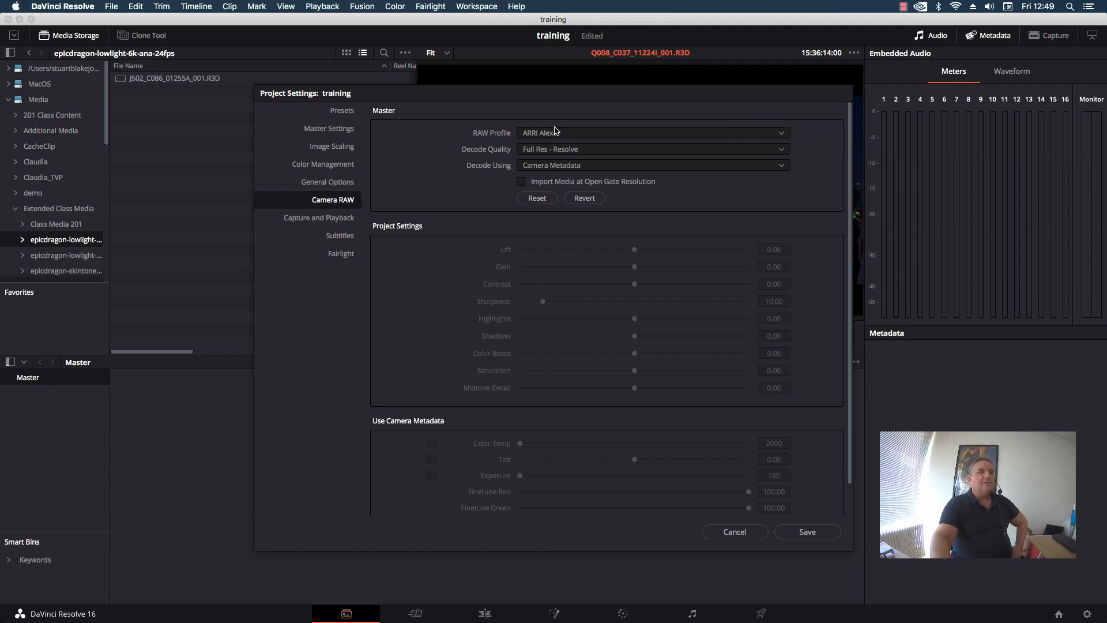
click(321, 219)
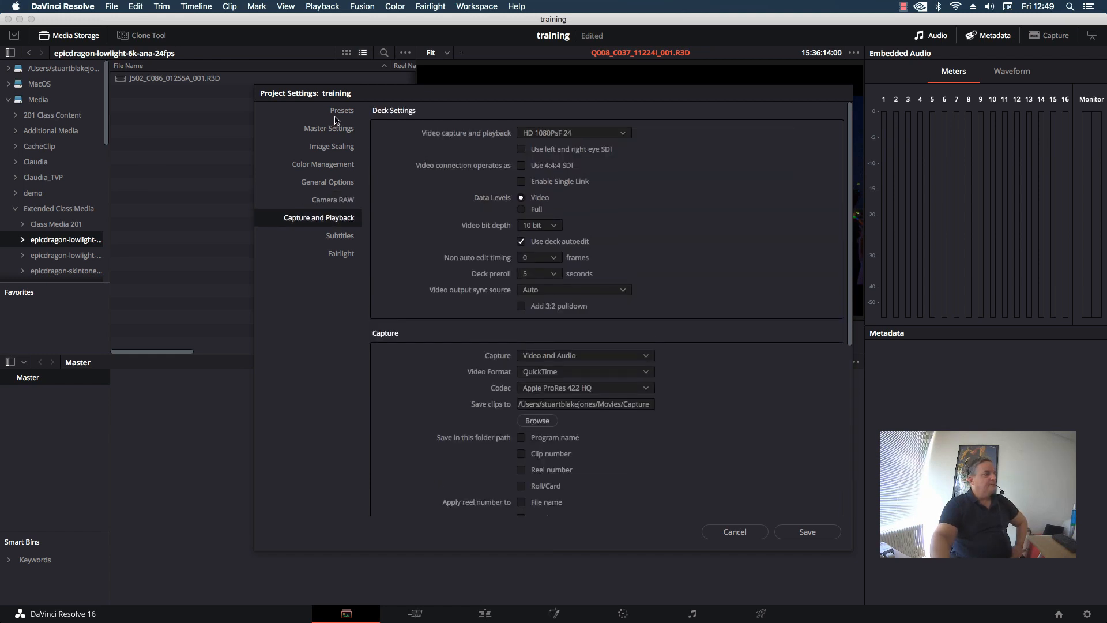
click(809, 532)
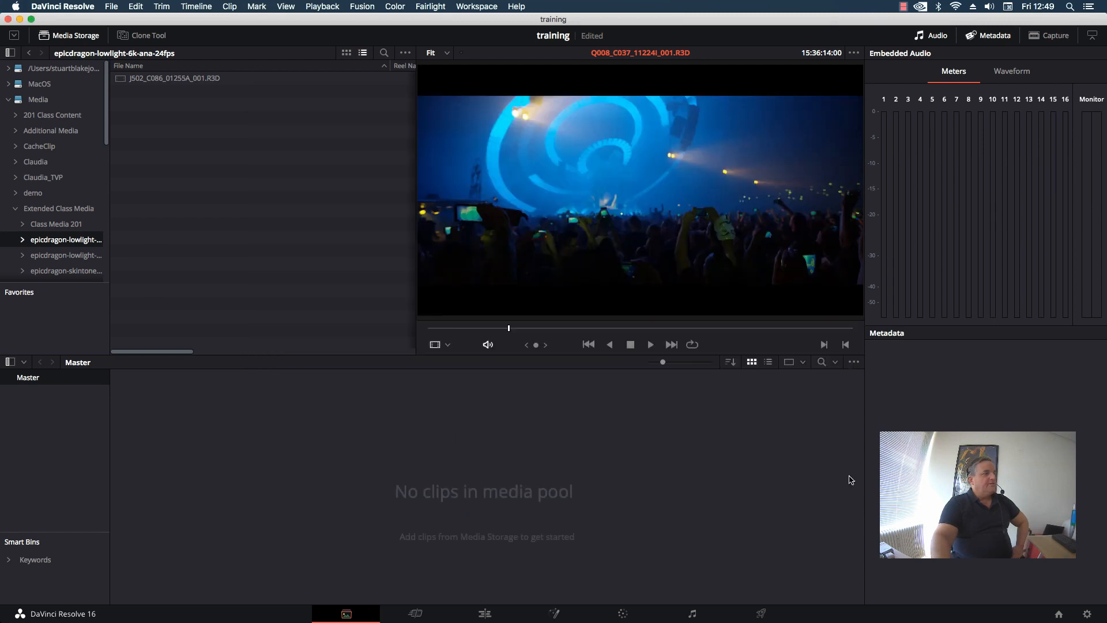
- Preview A14_2016-01-28_2155_C0003.mov in 201 Class Content, and add the Citizen Chain folder to the media pool without changing the project frame rate
click(68, 115)
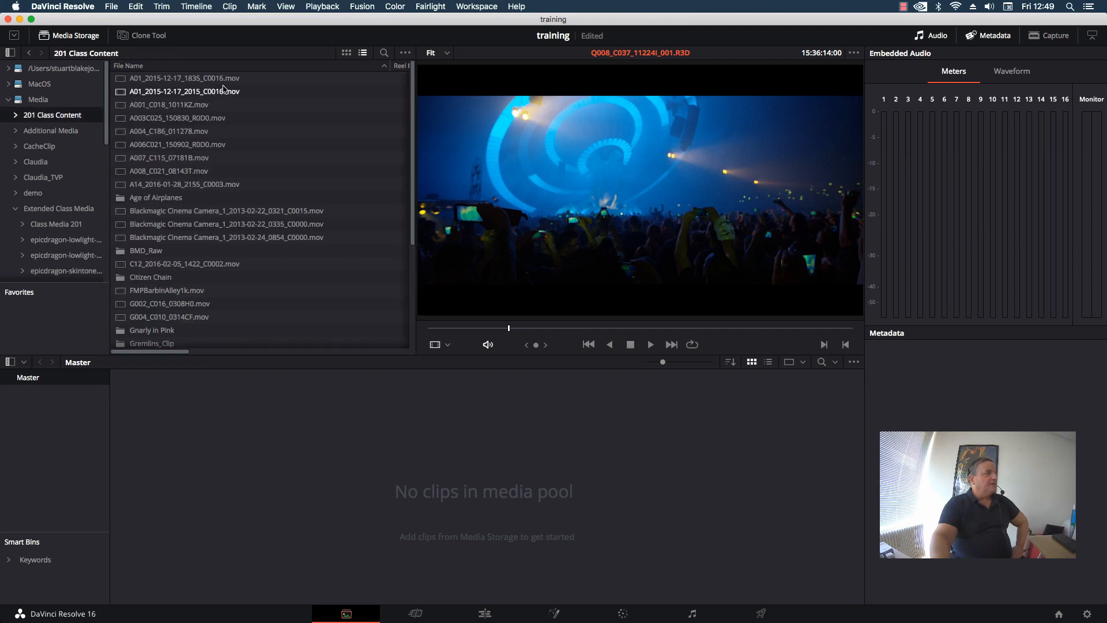
click(214, 185)
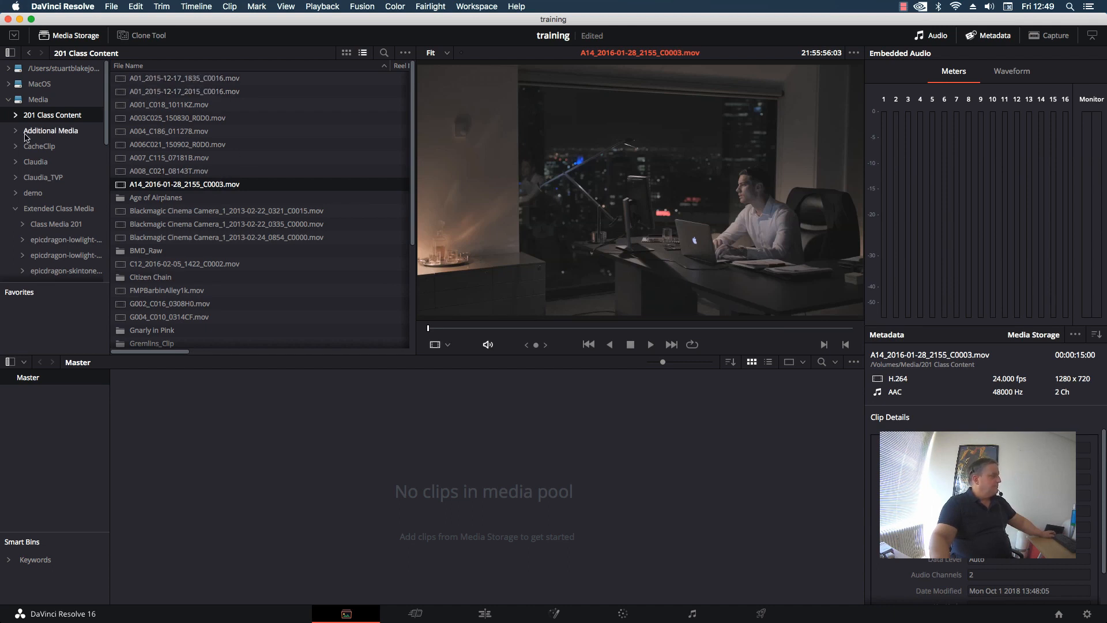
click(16, 116)
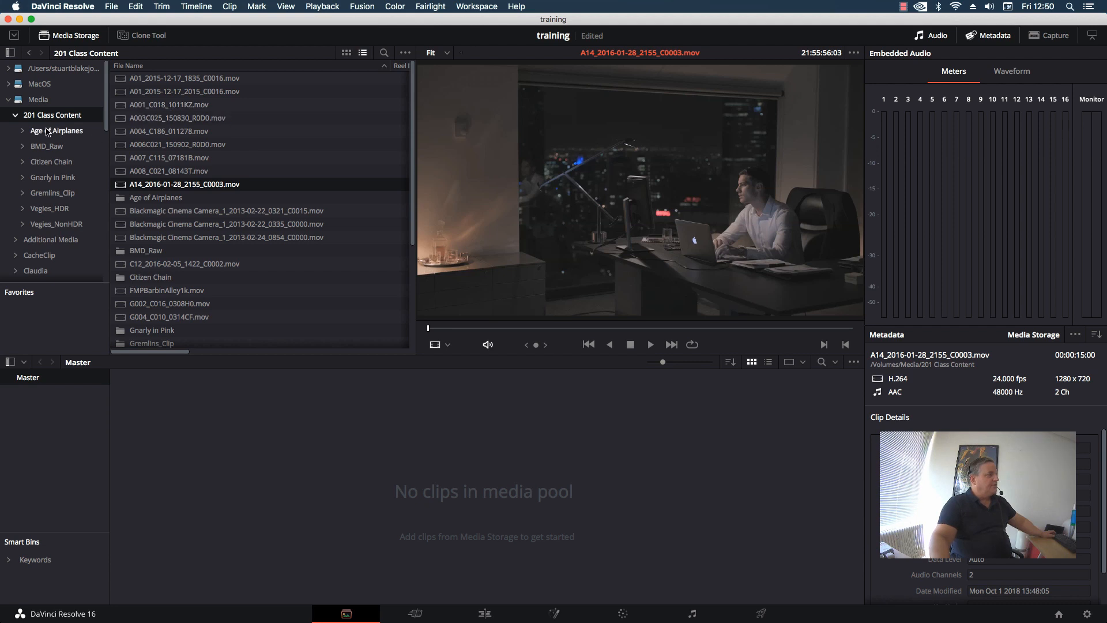
click(37, 163)
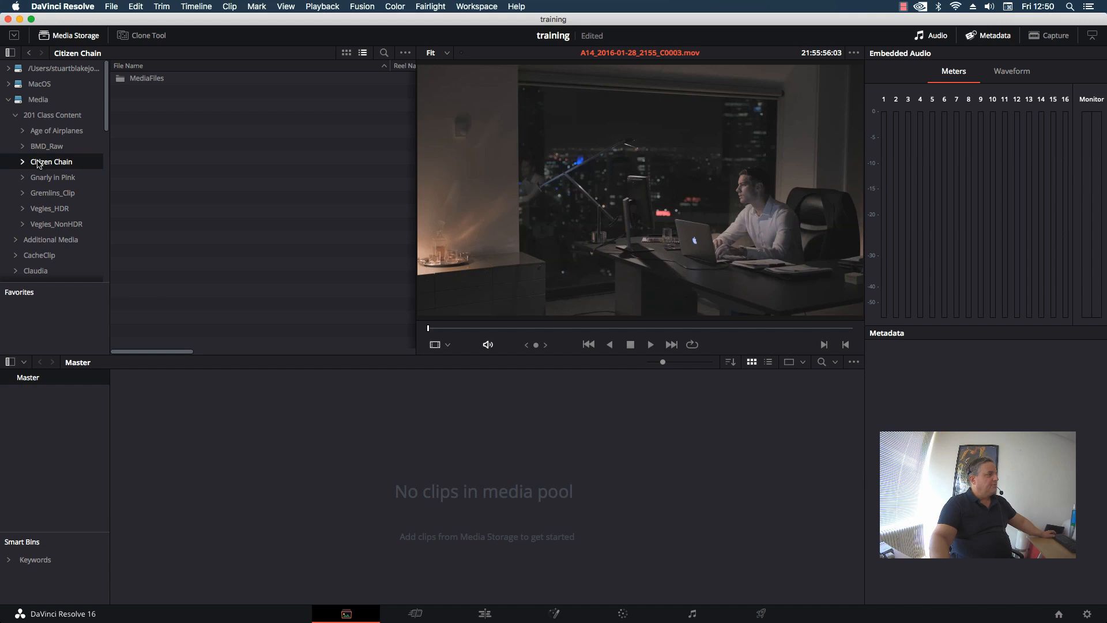
drag(40, 165, 250, 427)
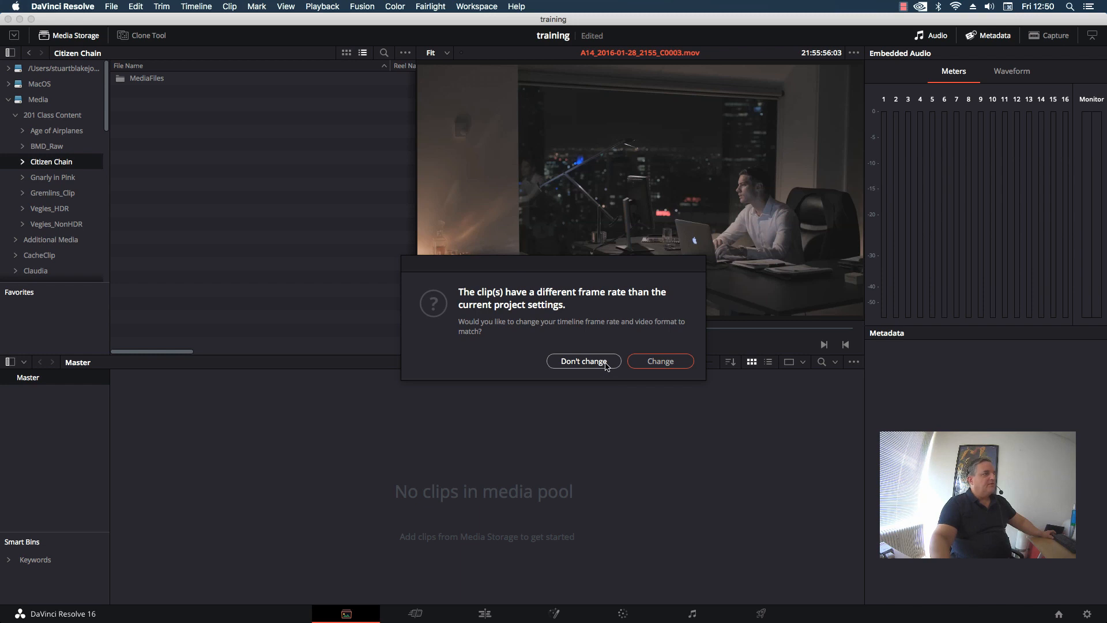
click(605, 365)
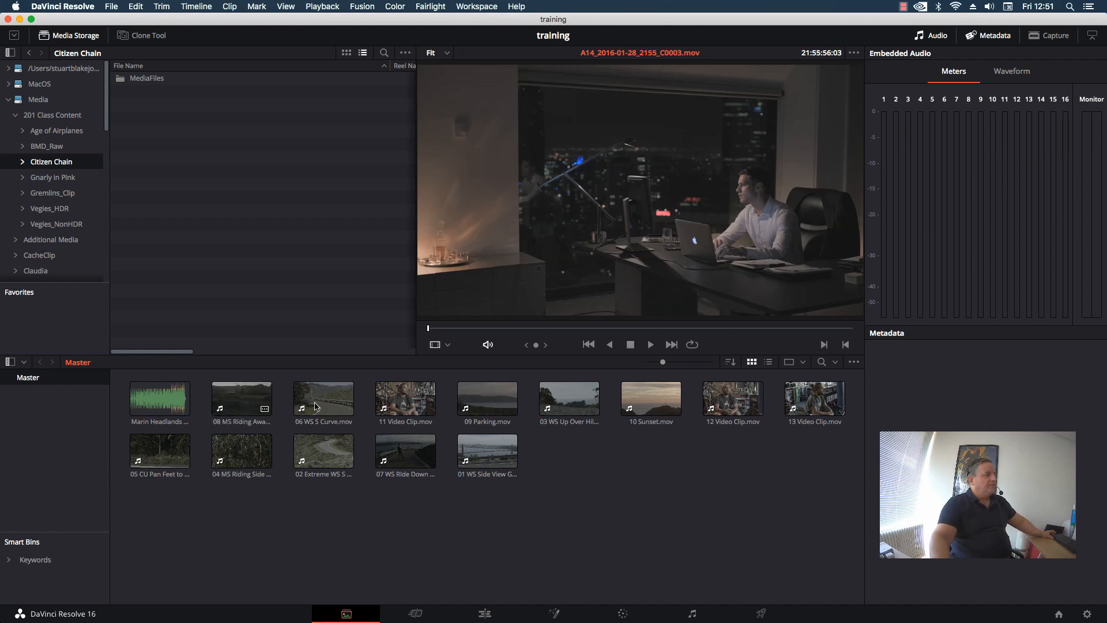
- Preview 03 WS Up Over Hill.mov in the viewer, and scrub through the audio of Marin Headlands Biking Song.aif
click(598, 408)
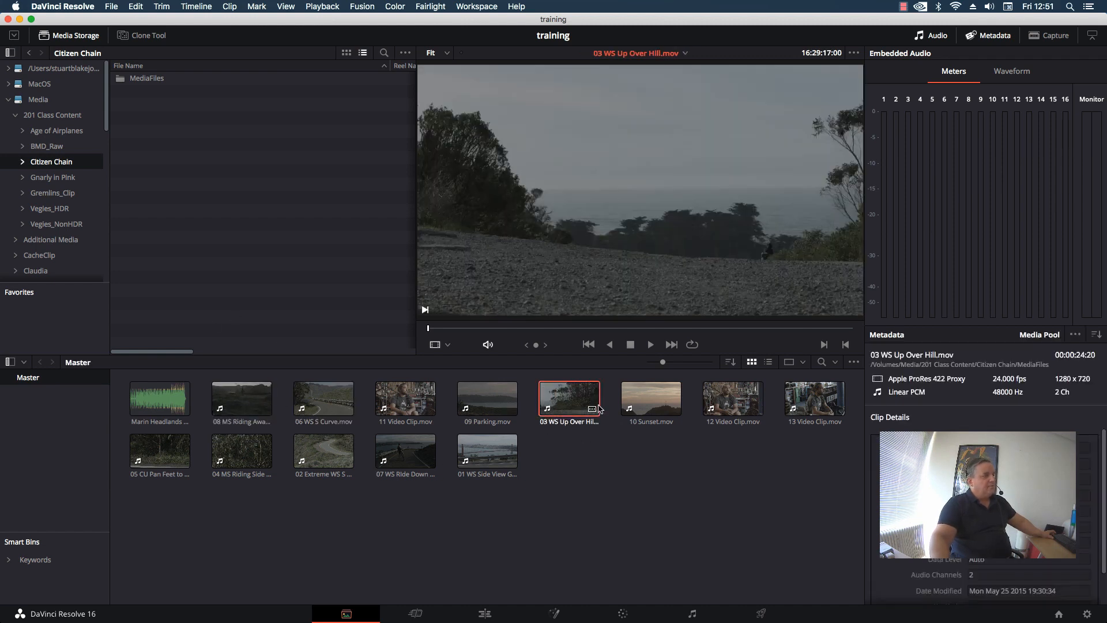
click(549, 470)
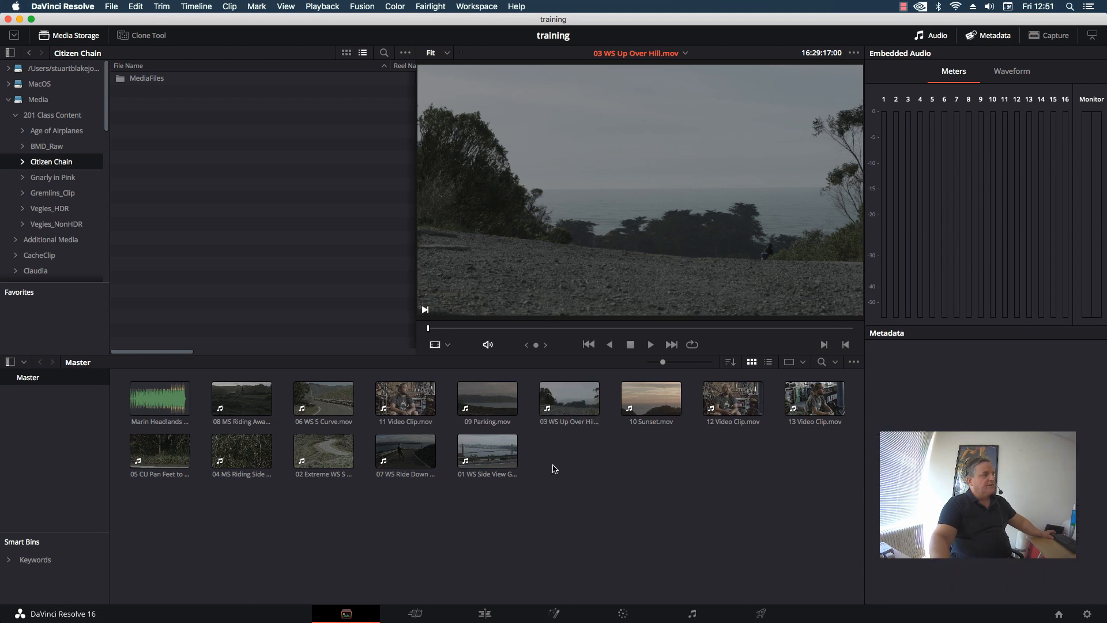
click(172, 398)
drag(487, 327, 587, 325)
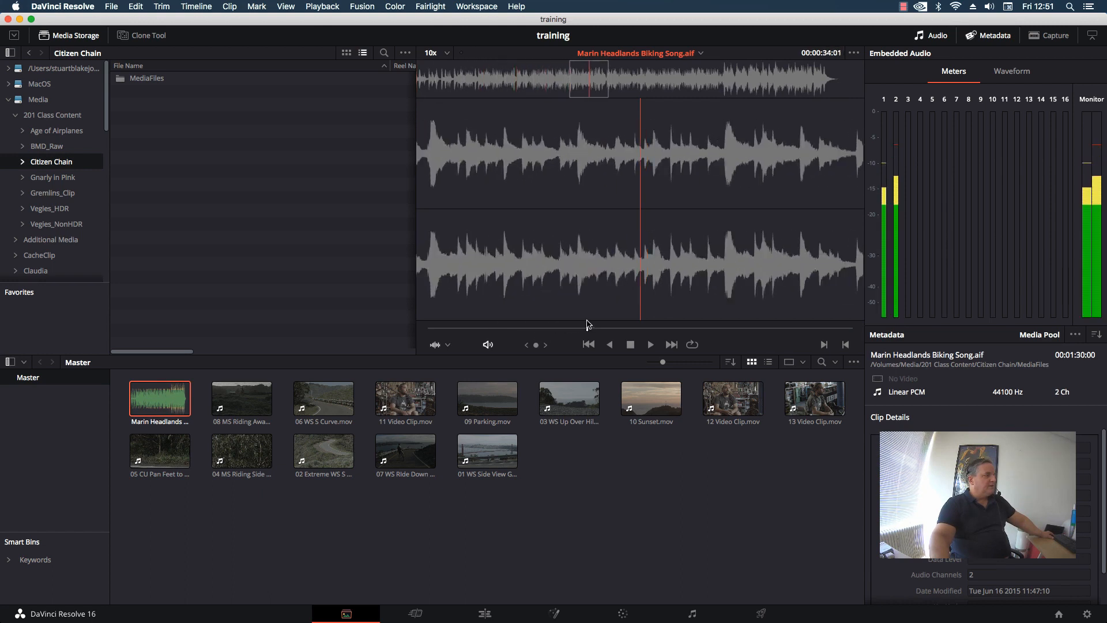
- Preview the first-row video clips from 08 MS Riding Away.mov to 10 Sunset.mov, and view the clip information of 08 MS Riding Away.mov
click(257, 399)
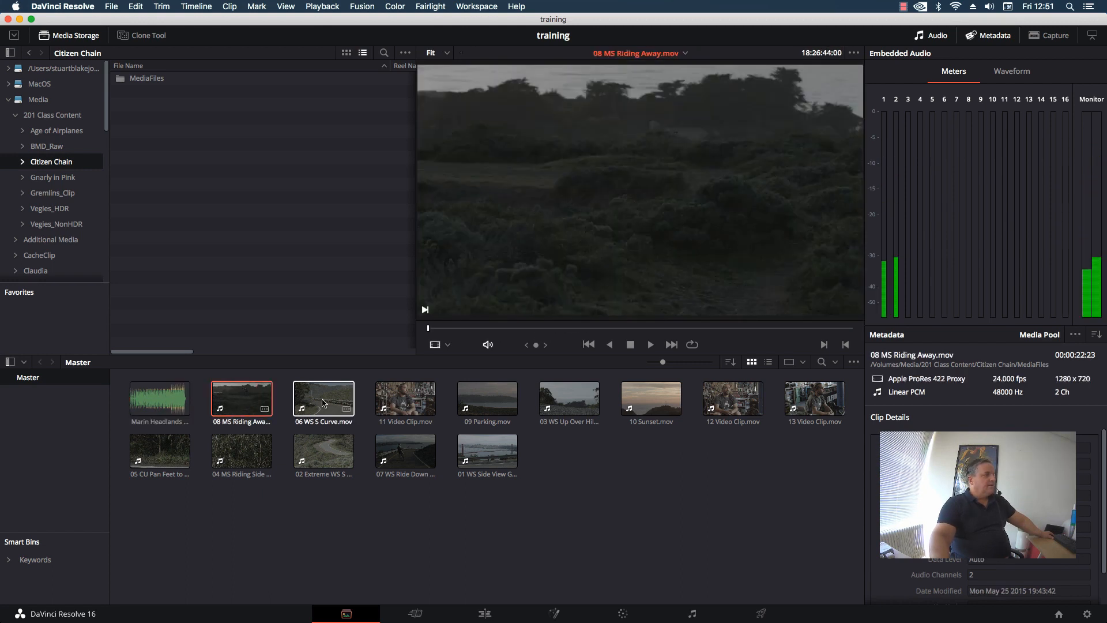
click(323, 402)
click(406, 398)
click(487, 392)
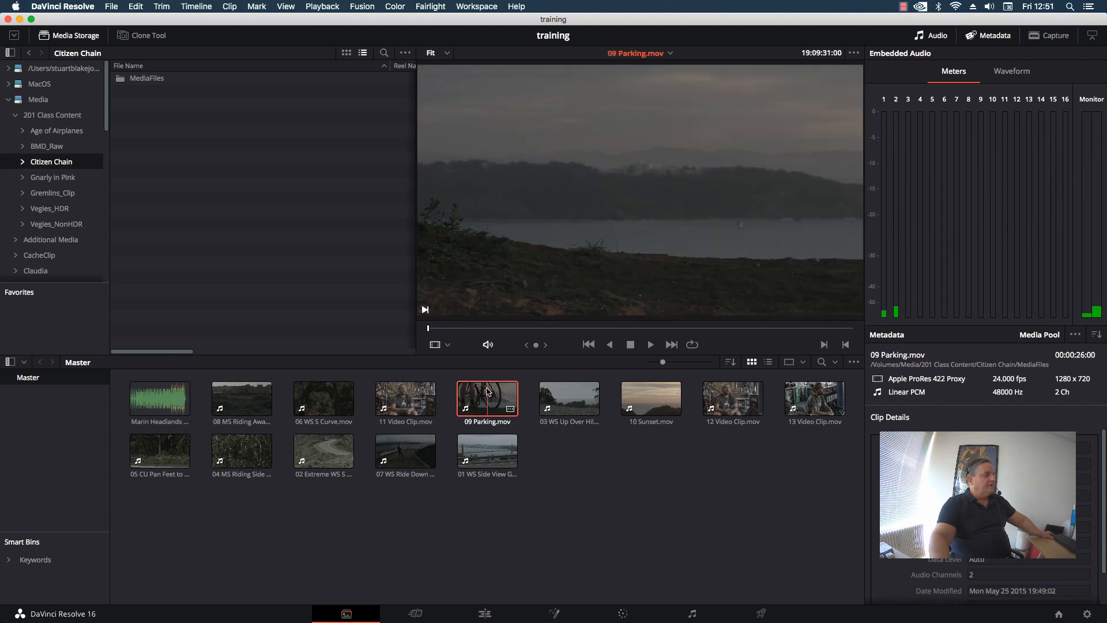
click(569, 398)
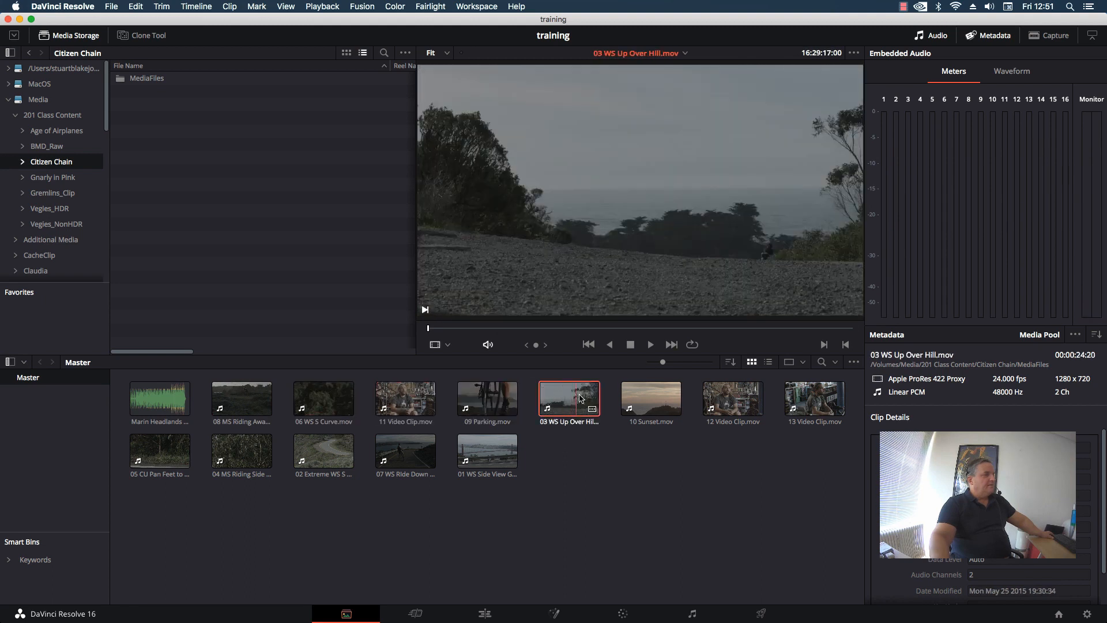
click(645, 396)
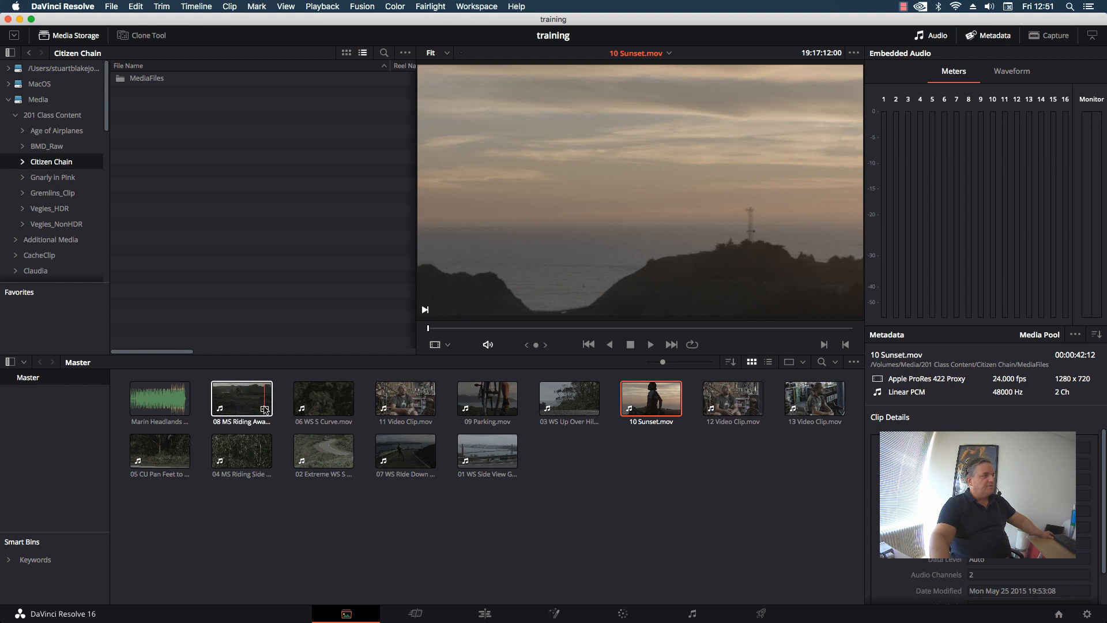
mouse_move(265, 410)
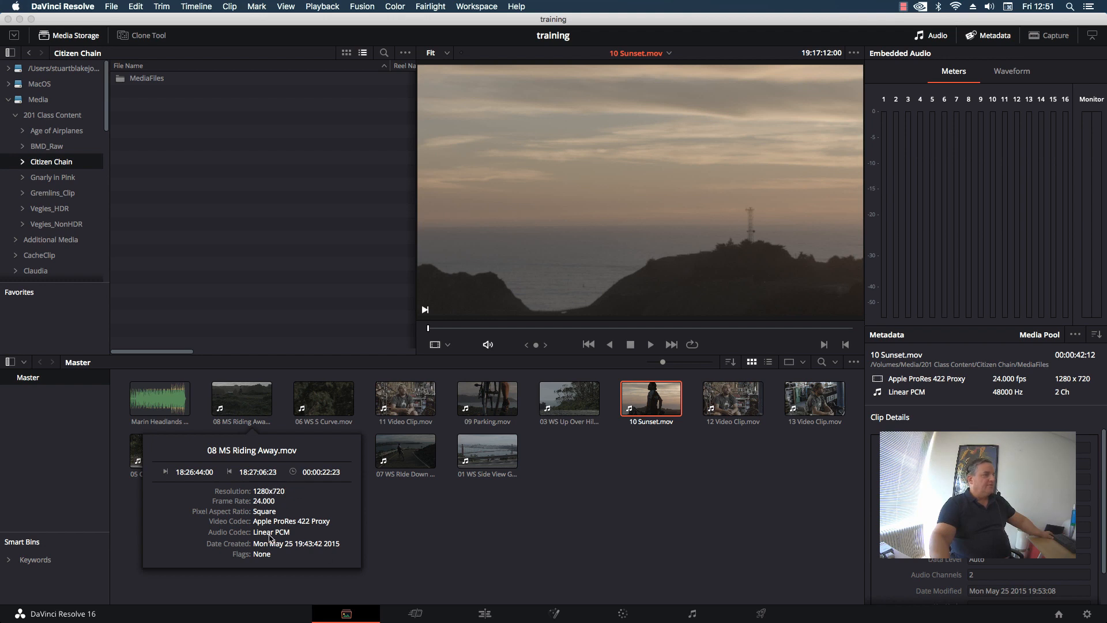
click(485, 554)
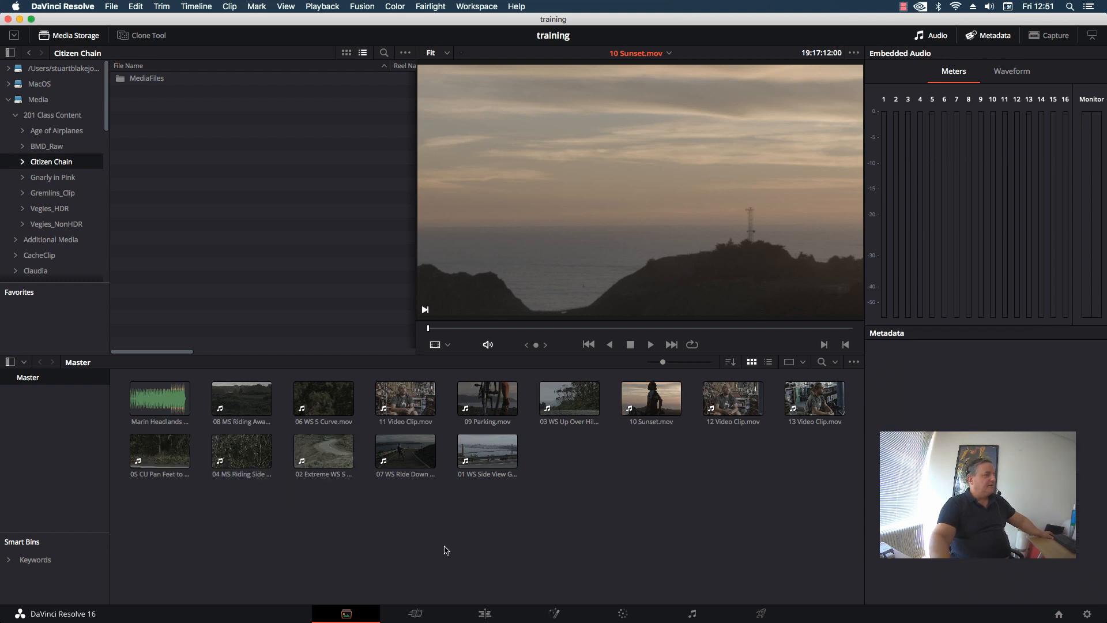
- Play 11 Video Clip.mov while watching its audio levels, and switch the embedded audio display to the waveform and play it
click(408, 404)
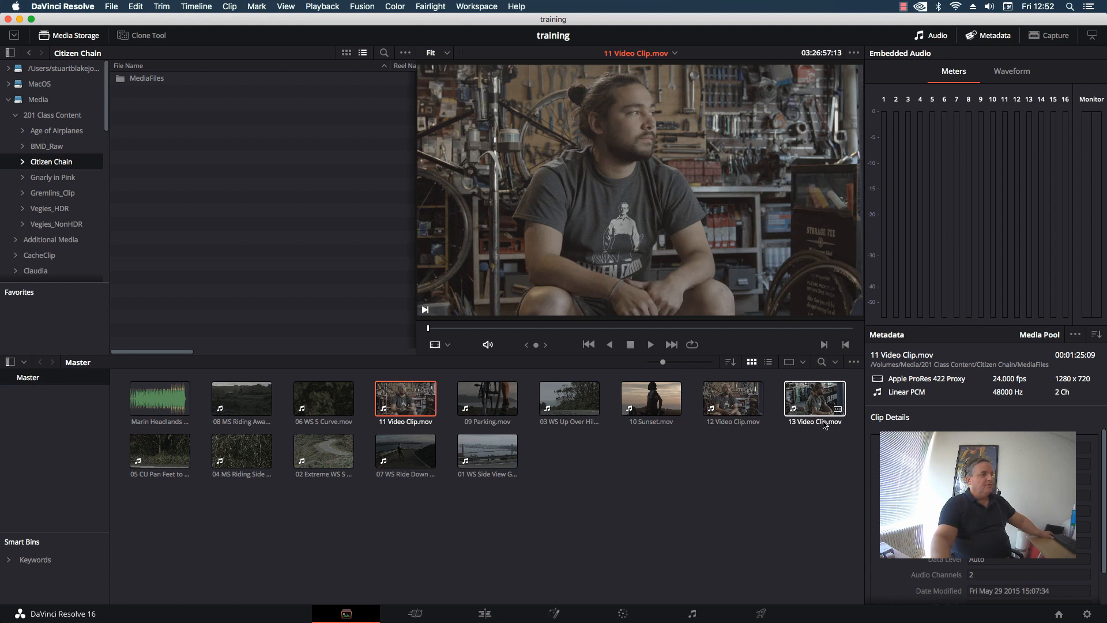
key(space)
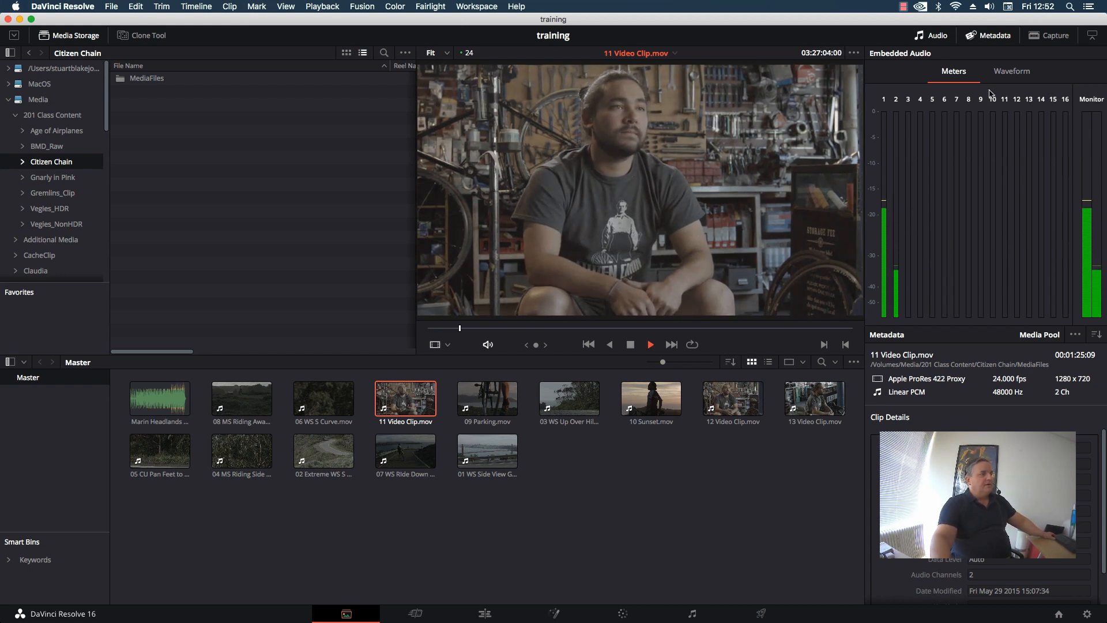
click(1012, 71)
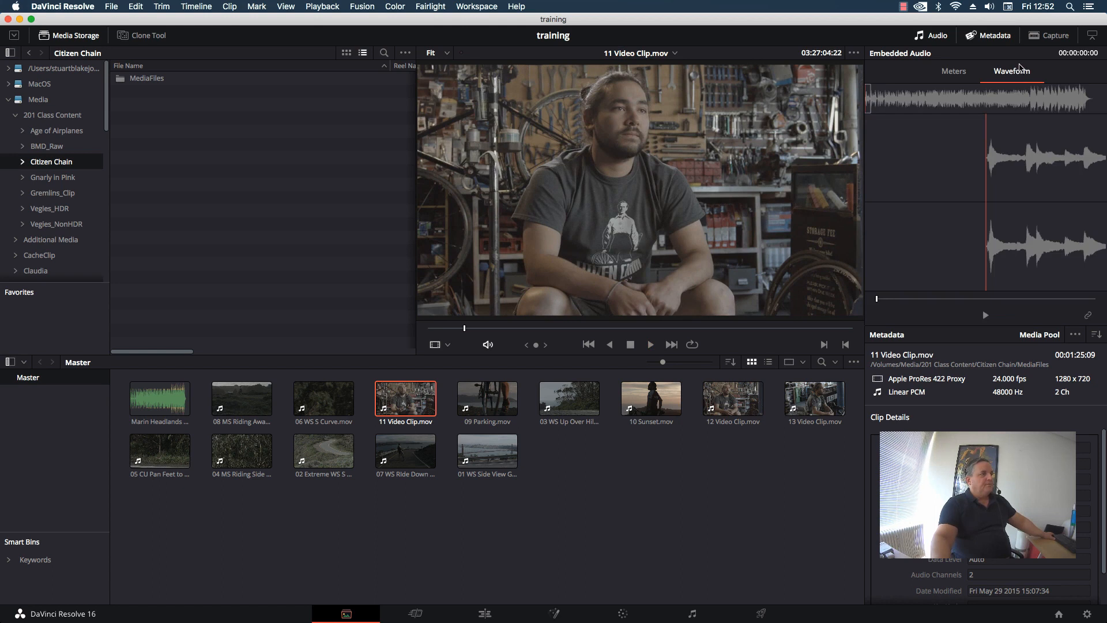
key(space)
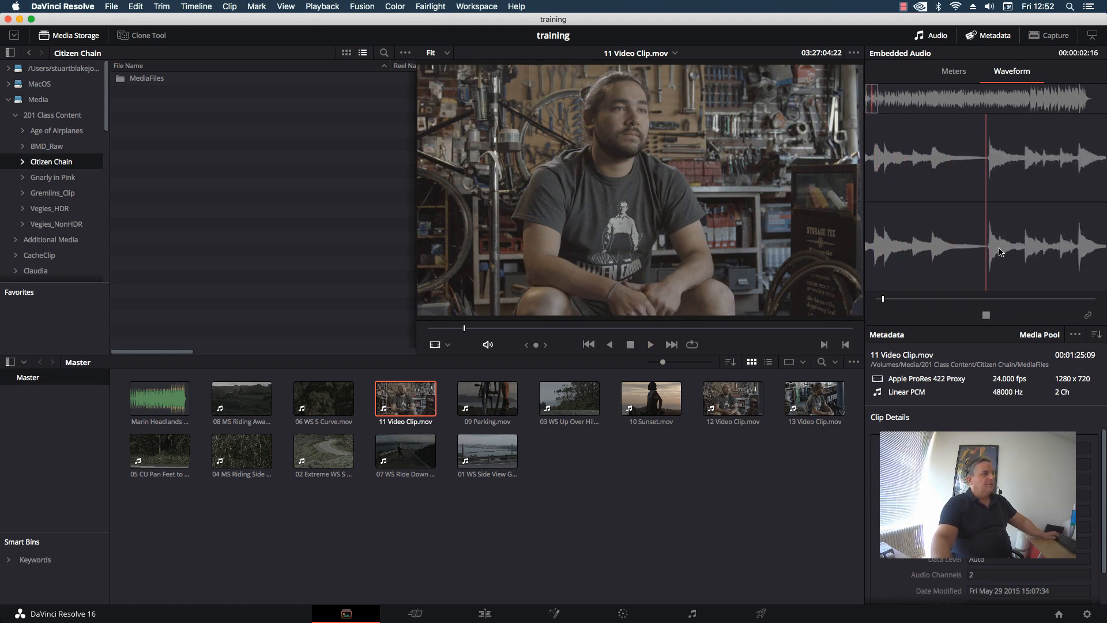
- Stop the audio playback, and compare the media pool's list and thumbnail views along with its sort options
key(space)
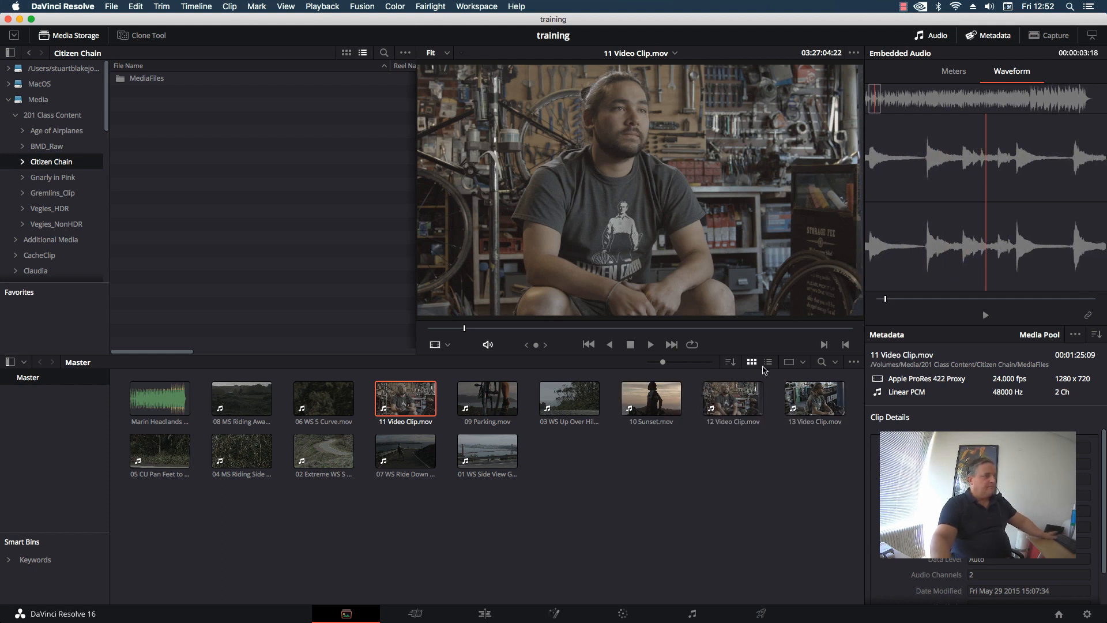
click(768, 362)
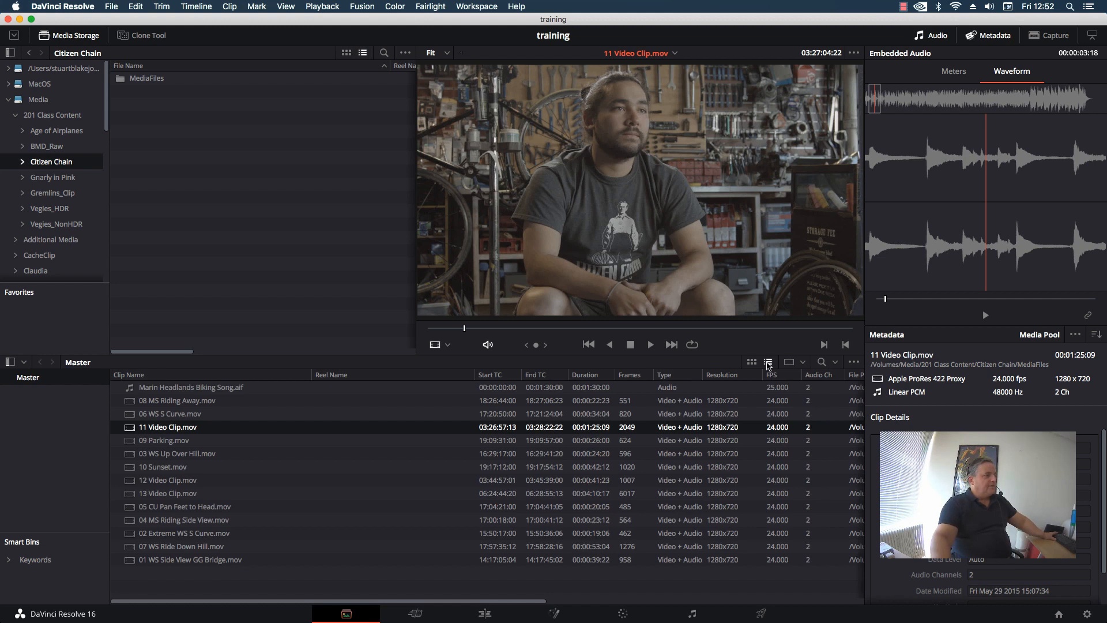
click(752, 362)
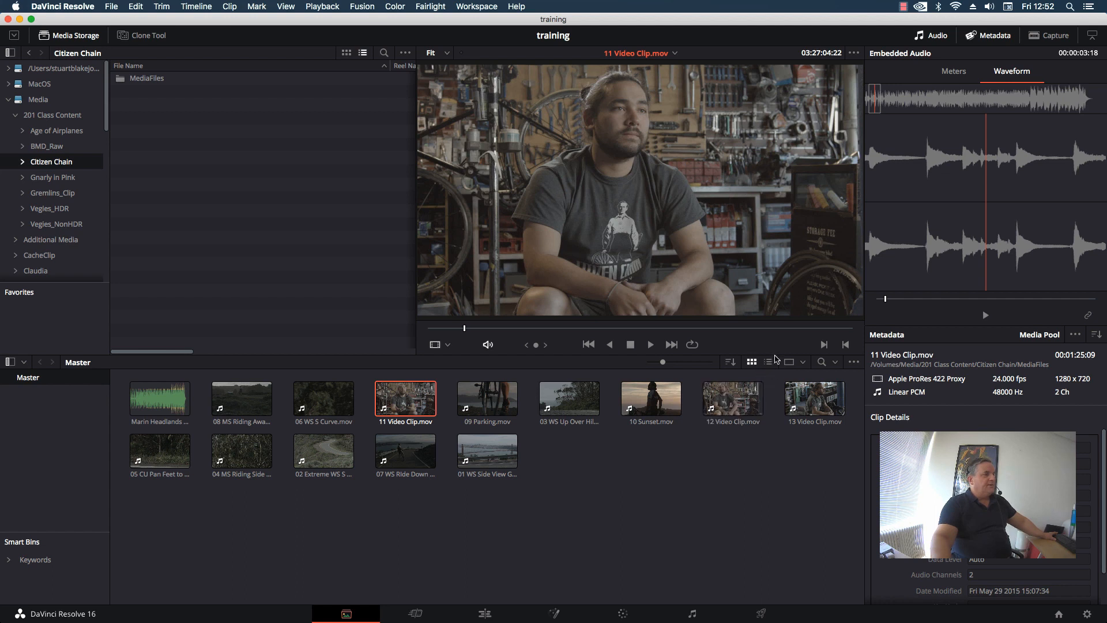
click(769, 364)
click(753, 363)
click(731, 362)
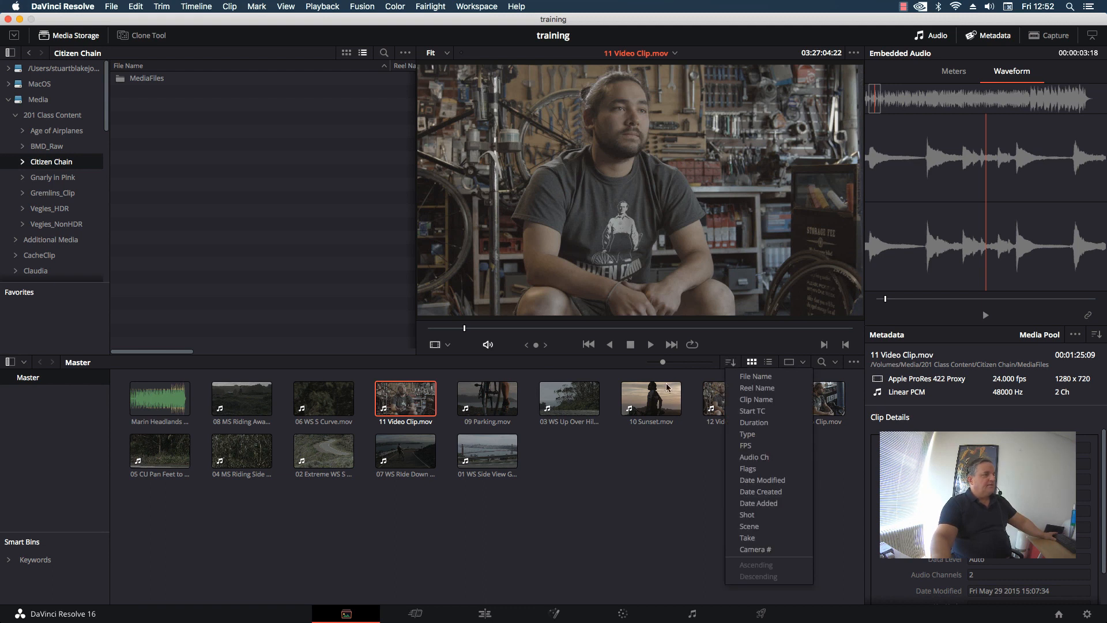
click(671, 561)
- Split the media pool into two side-by-side bin views, and return it to a single view
click(804, 363)
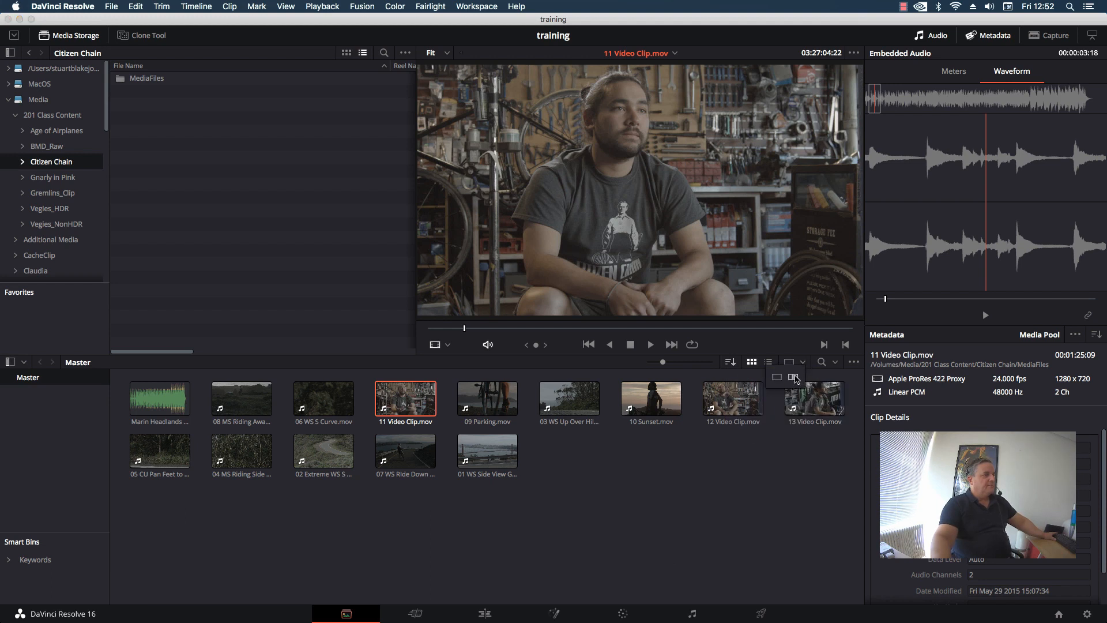
click(793, 377)
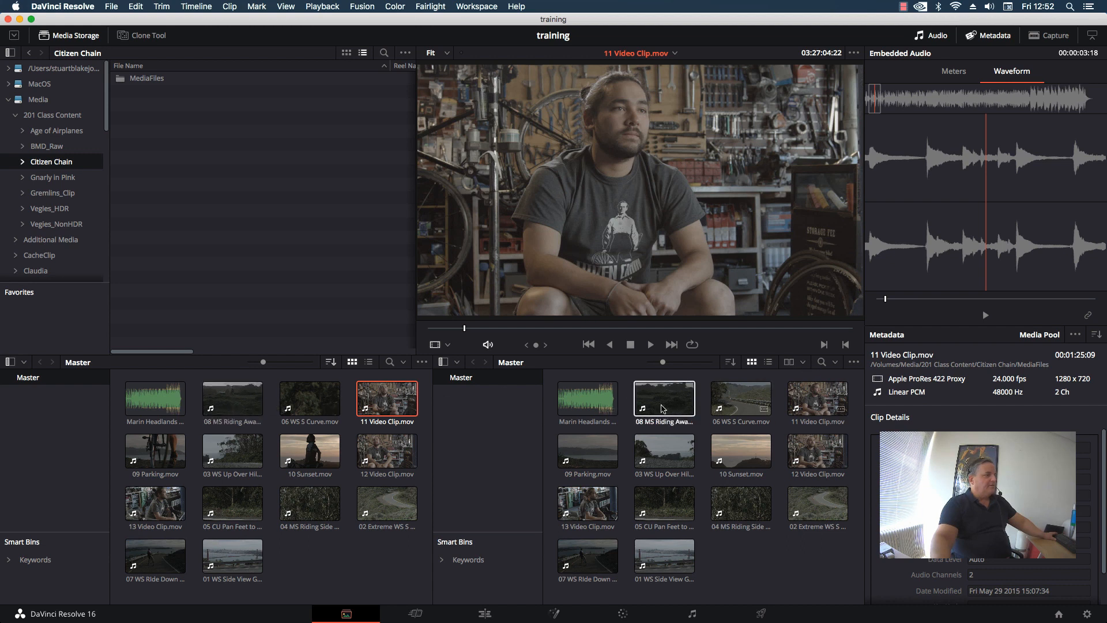
click(790, 362)
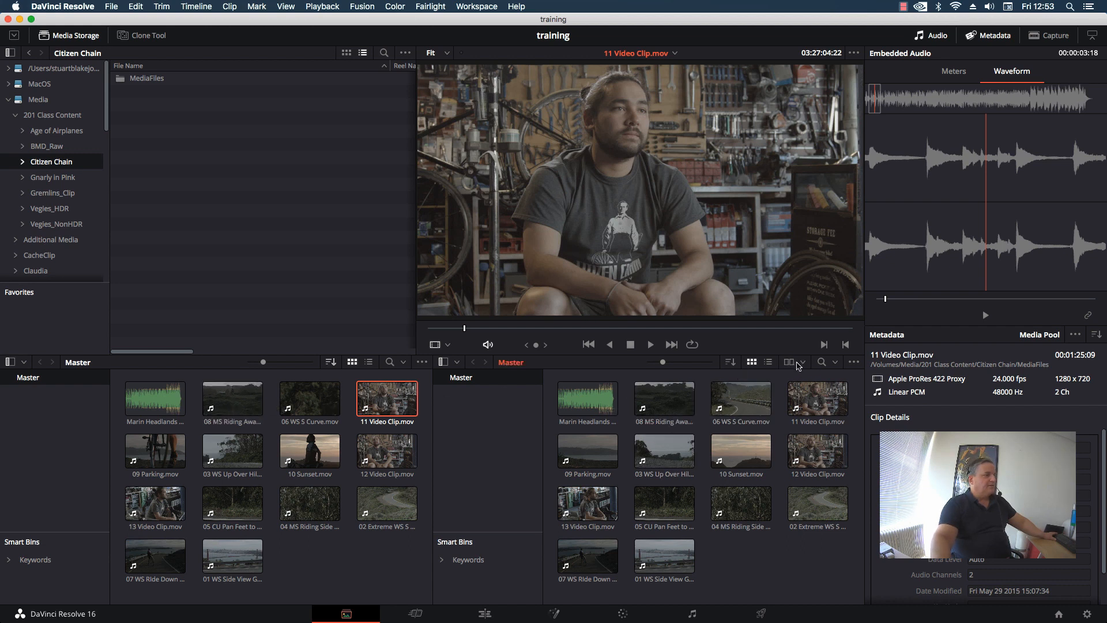
click(801, 363)
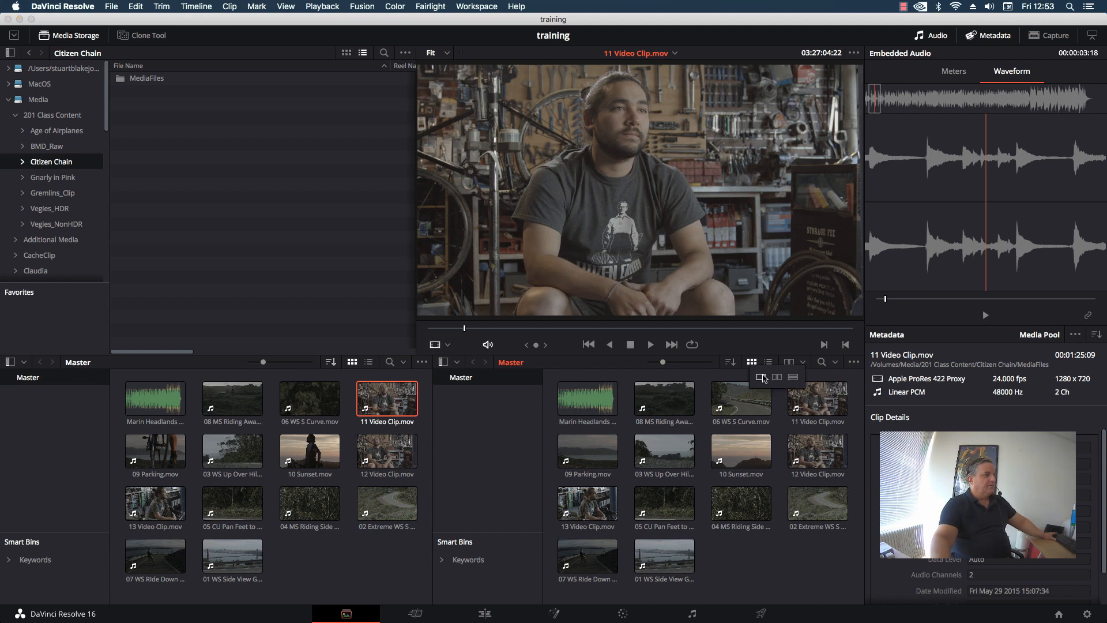
click(758, 377)
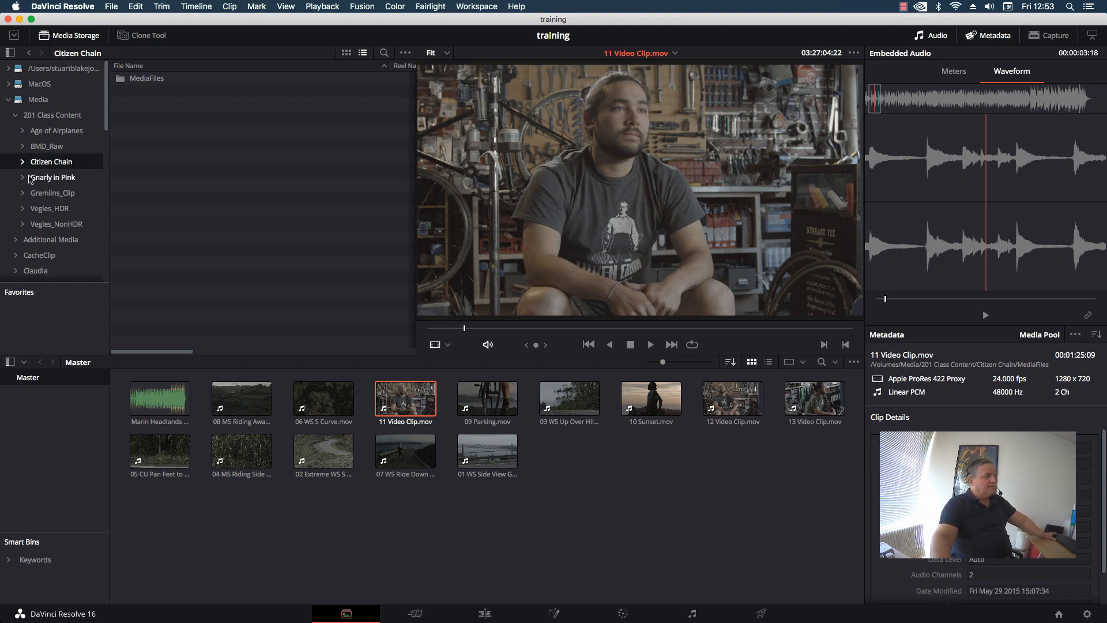
- Add the Gnarly in Pink folder with its subfolders as bins under Master, and view the new bin's contents
click(31, 180)
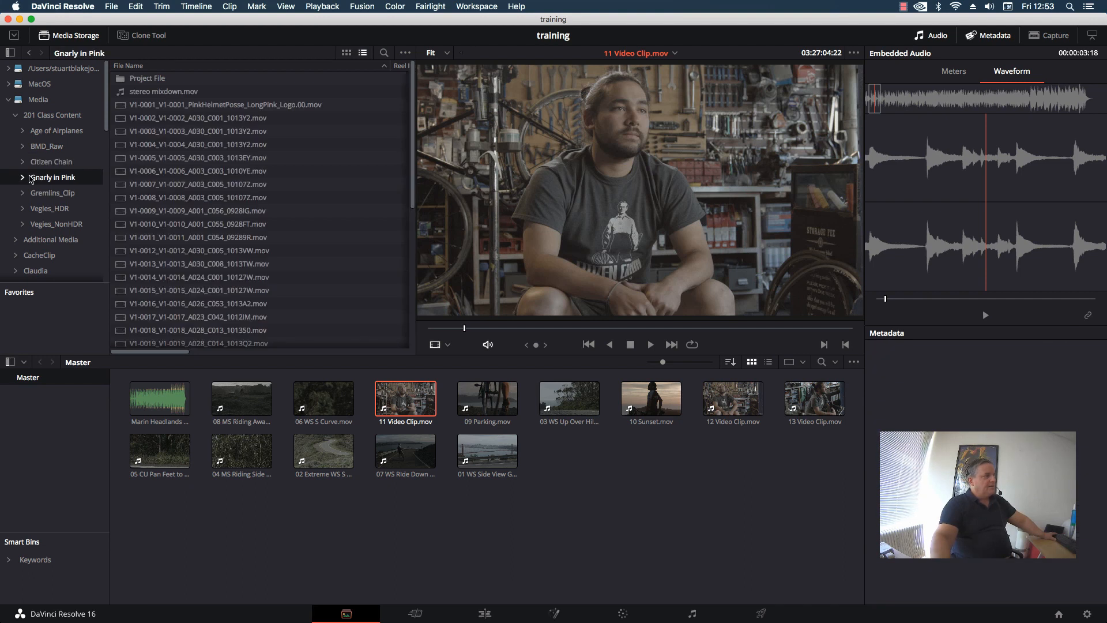
drag(31, 179, 48, 445)
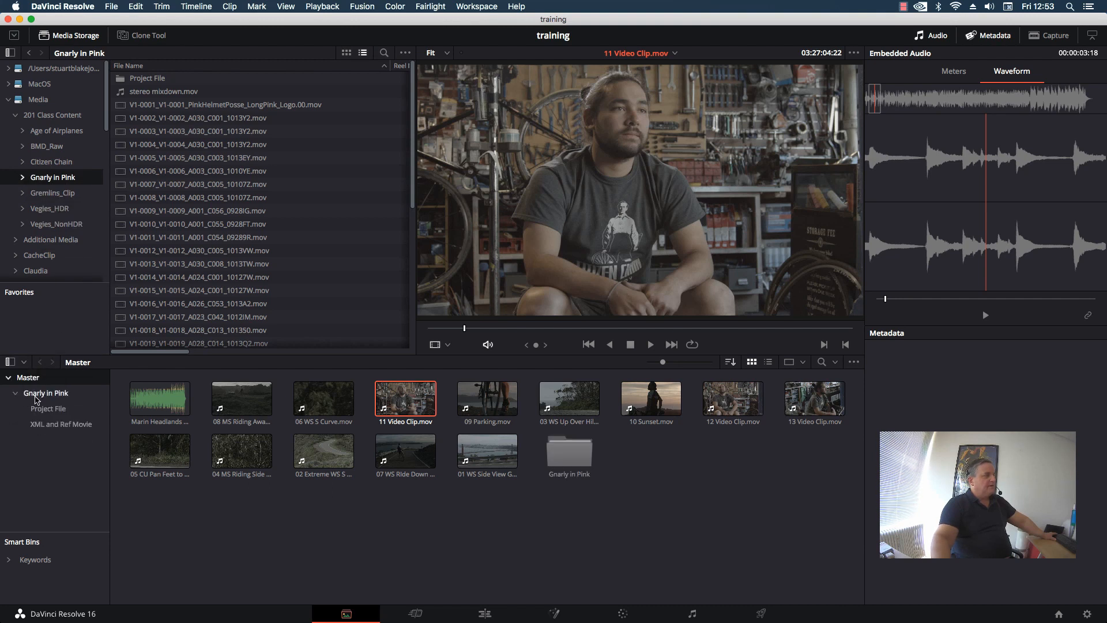
click(38, 398)
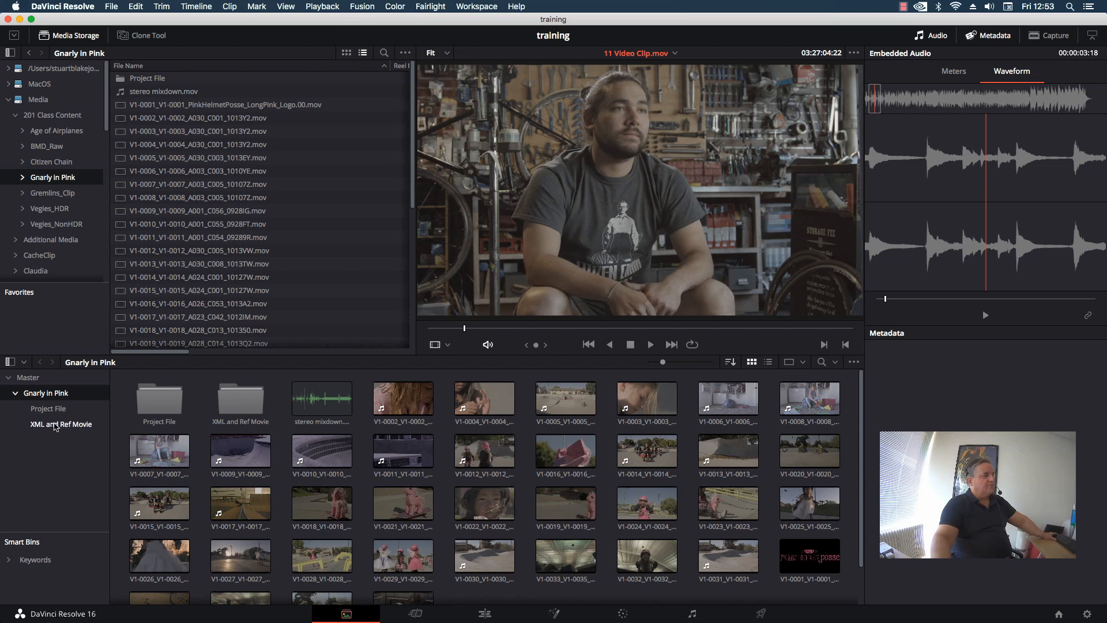
click(27, 379)
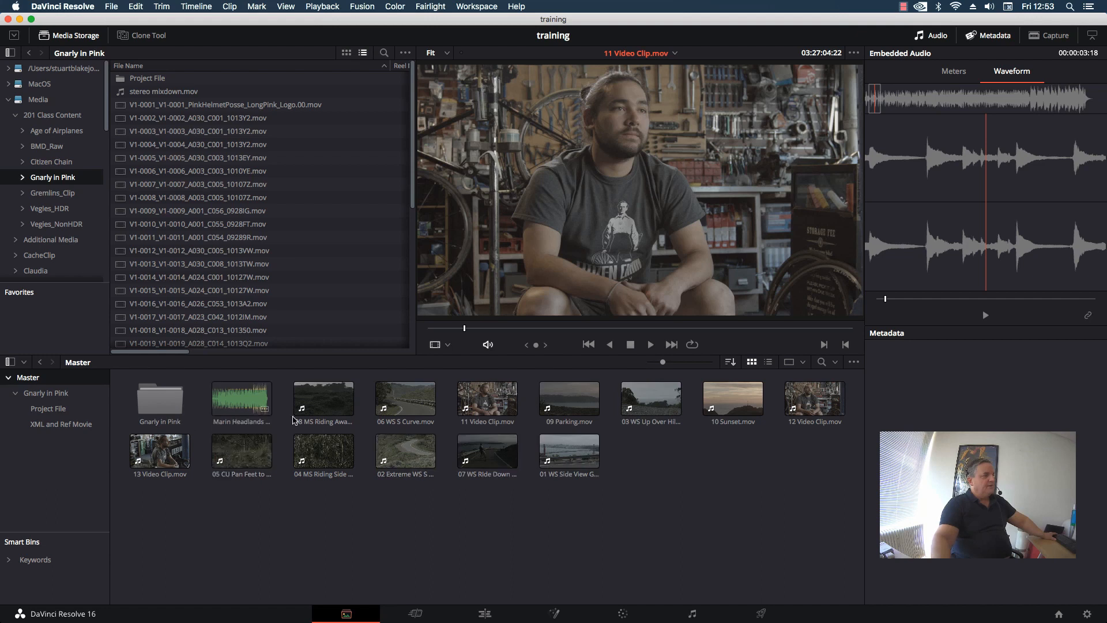
- Preview 13 Video Clip.mov and 02 Extreme WS S Curve.mov in the Master bin, and view the Keywords smart bin
click(160, 451)
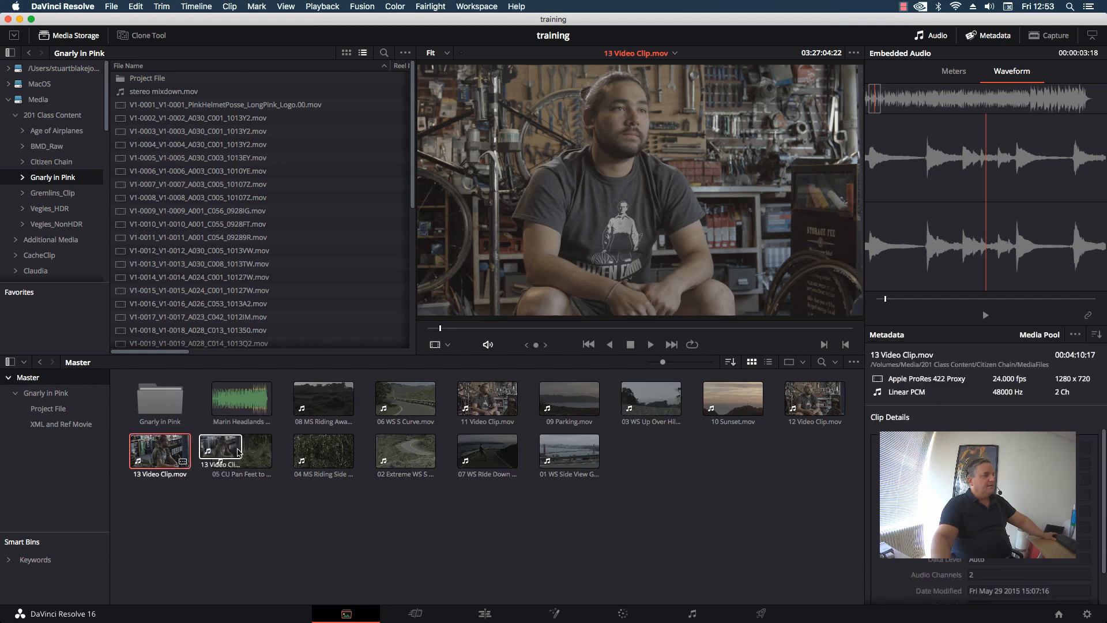
click(309, 454)
click(410, 456)
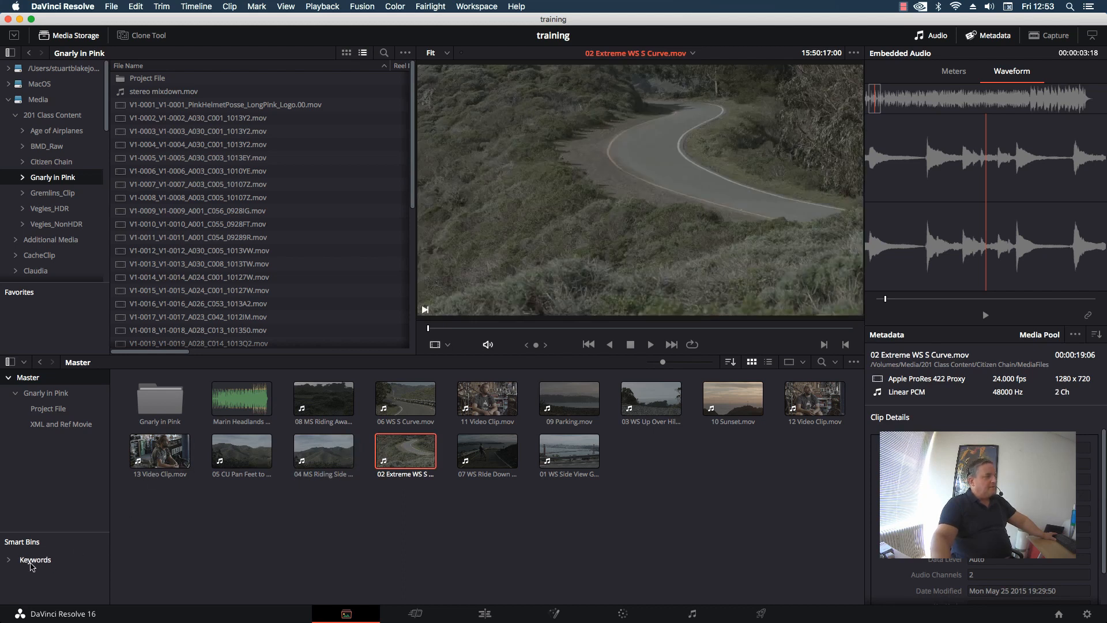
click(32, 564)
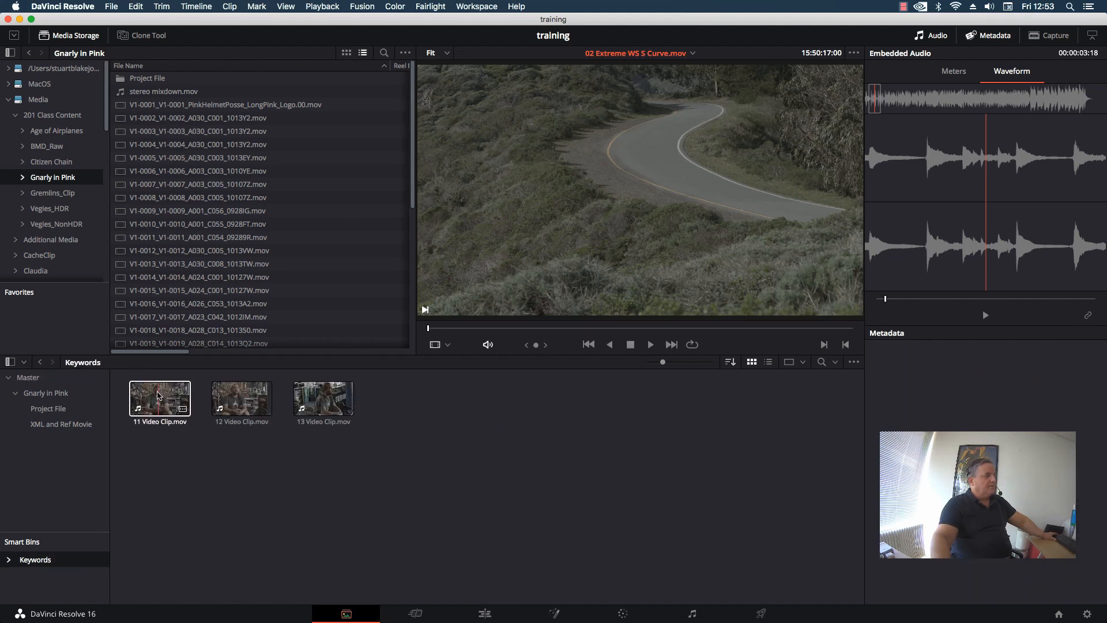
- Start a new smart bin, look through its rule categories, and set the File Name rule to ends with
right_click(38, 583)
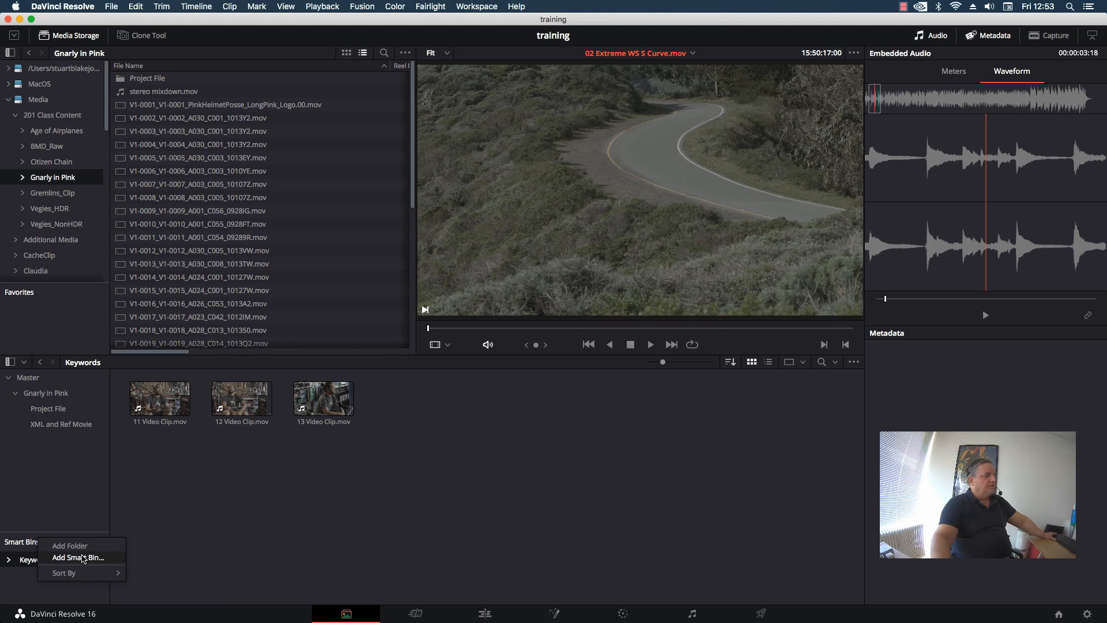
click(84, 557)
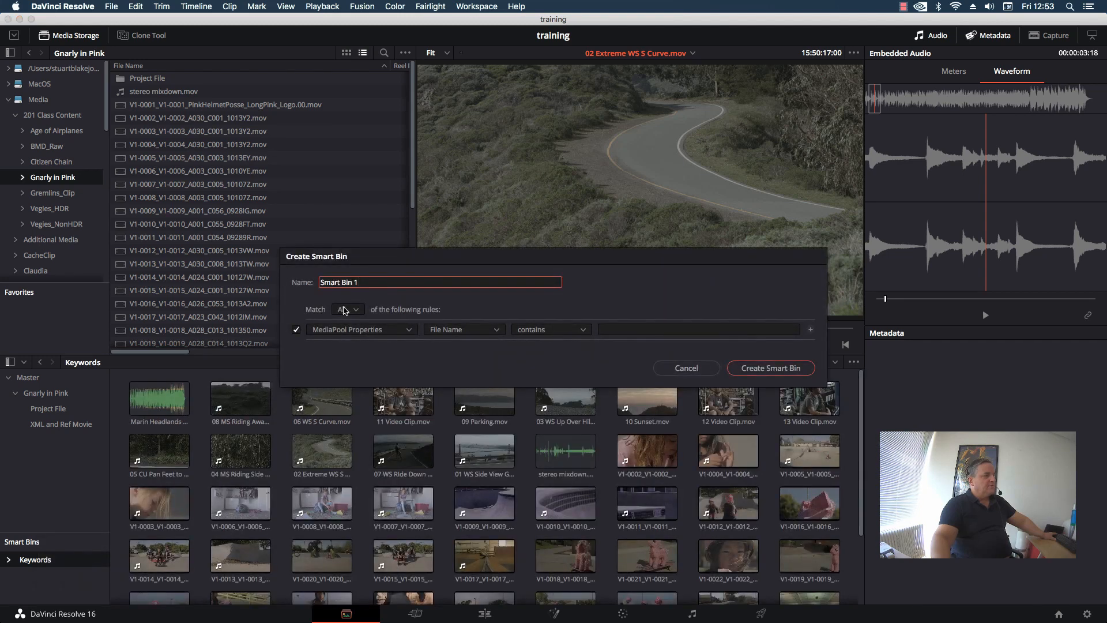
click(354, 331)
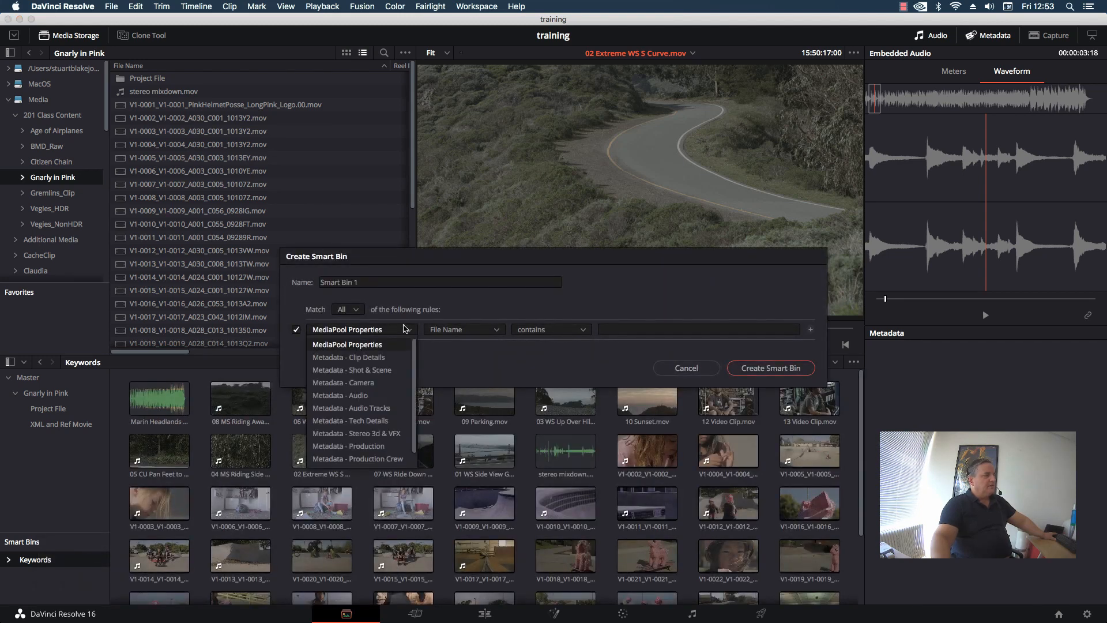
click(453, 333)
click(459, 331)
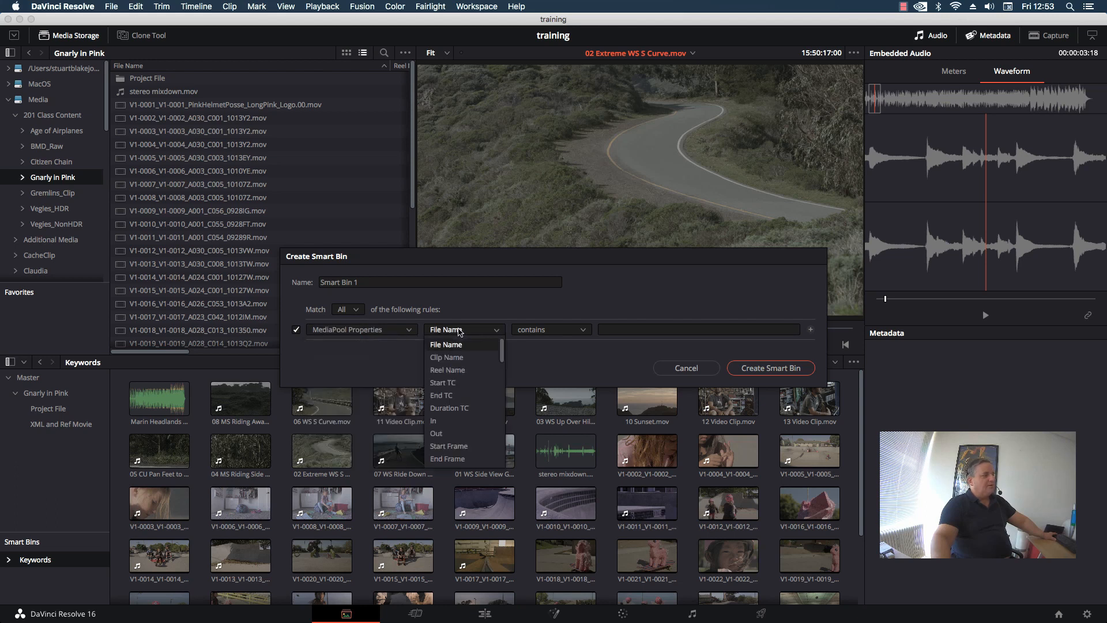
click(551, 330)
click(550, 330)
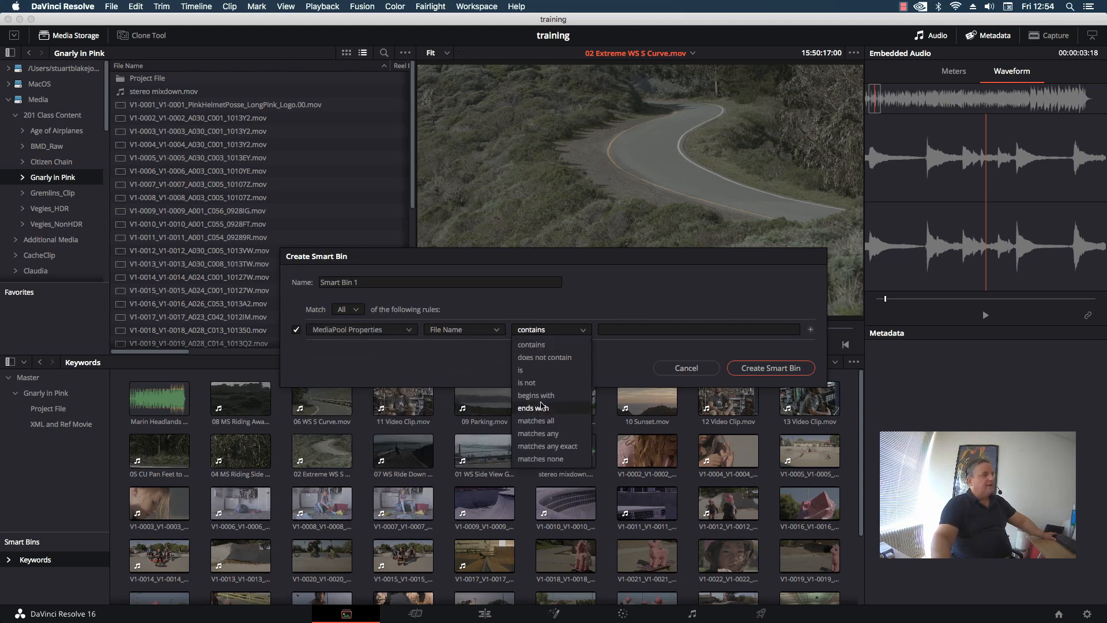
click(540, 410)
- Try a Reel Name rule and a Metadata - Clip Details rule matching Any, and cancel the smart bin
click(454, 334)
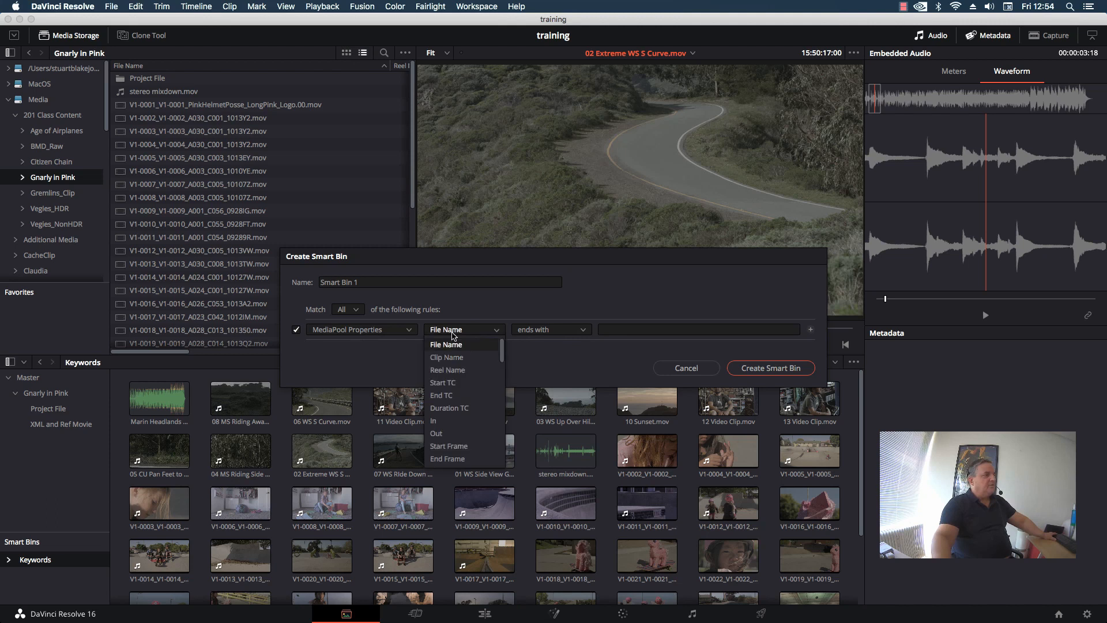
click(451, 369)
click(349, 333)
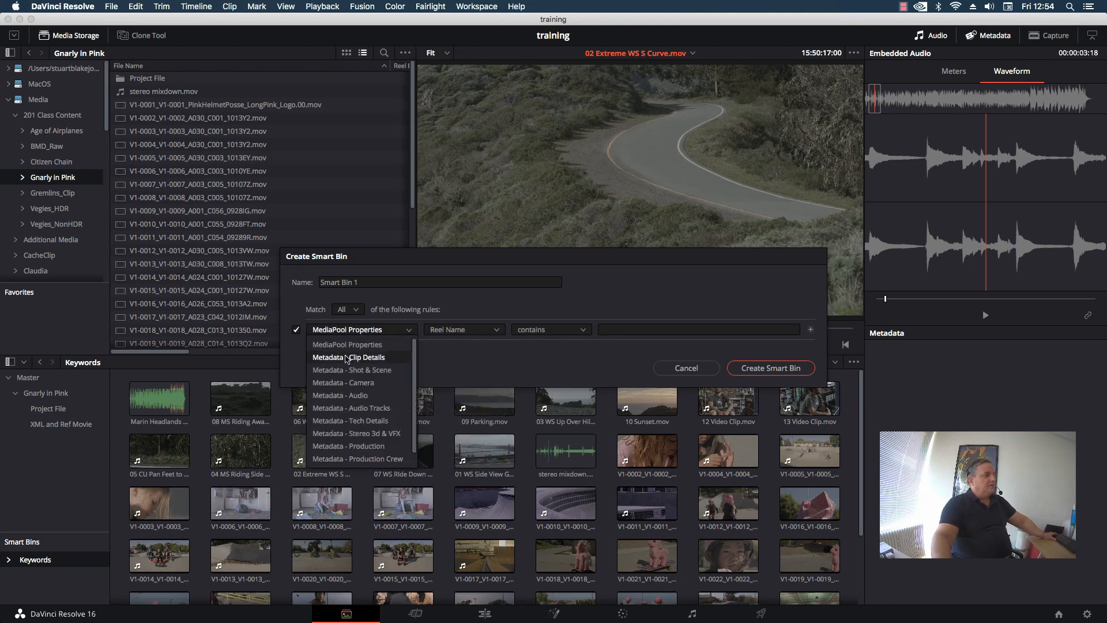
click(349, 357)
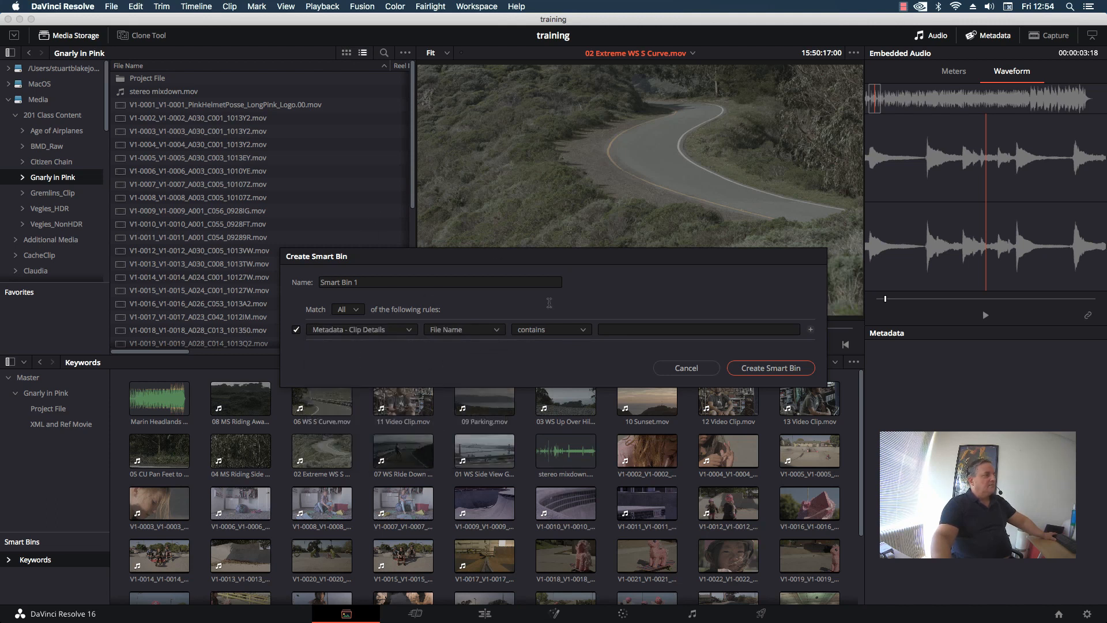
click(350, 309)
click(345, 338)
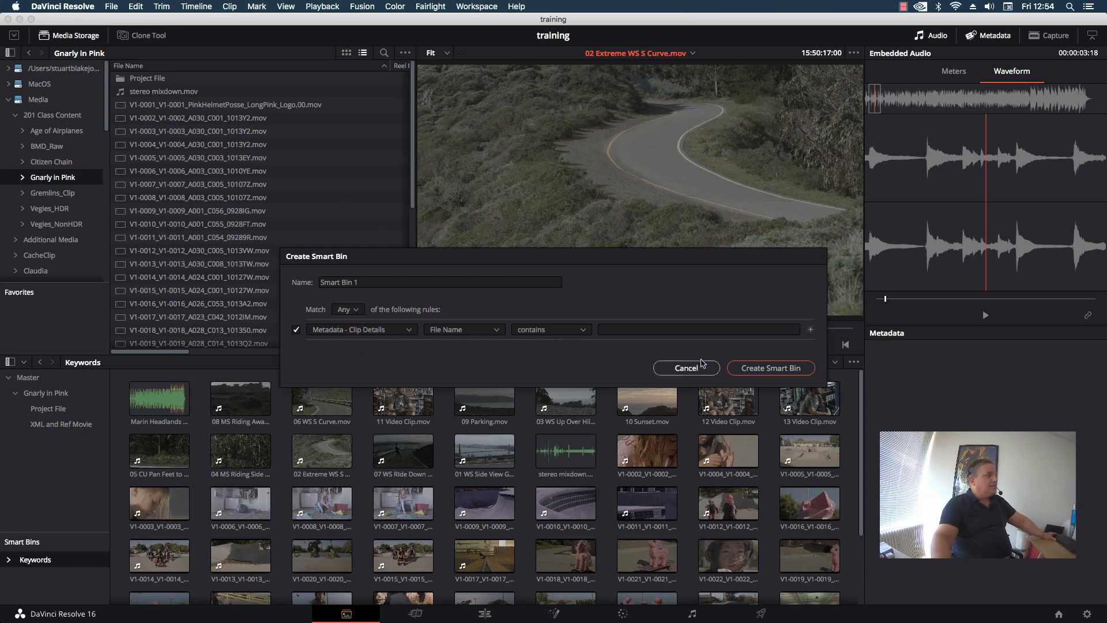
click(686, 367)
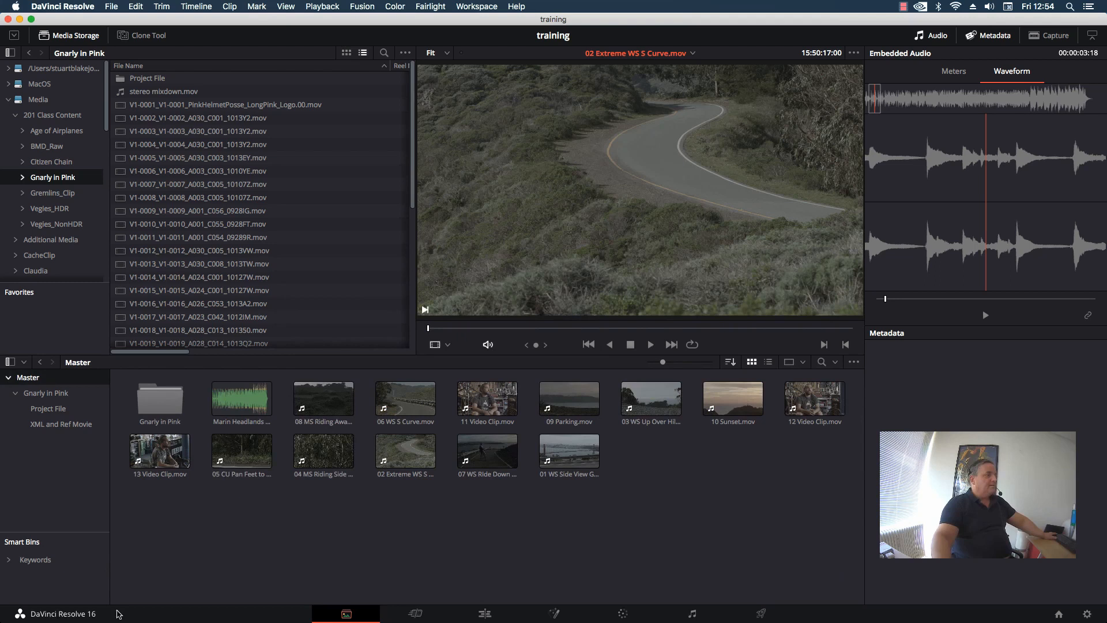
- Toggle the audio and metadata displays off and on again
click(386, 446)
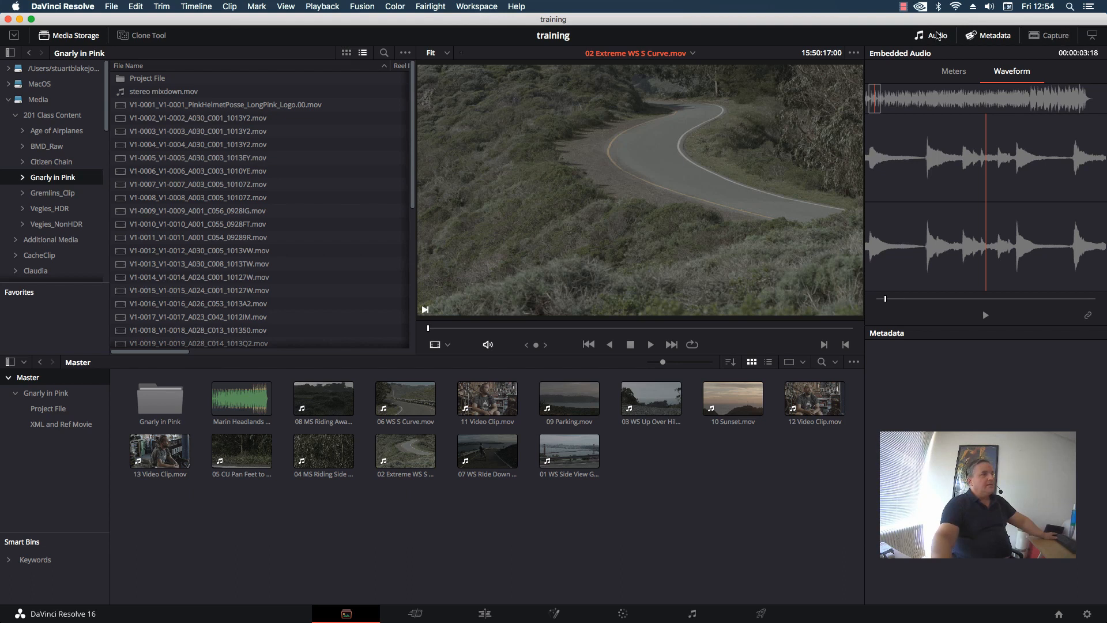
click(933, 35)
click(933, 35)
click(989, 38)
click(988, 36)
- View the Video Capture and Film Scanner settings, dismissing the input signal warning, and close the capture display
click(1046, 36)
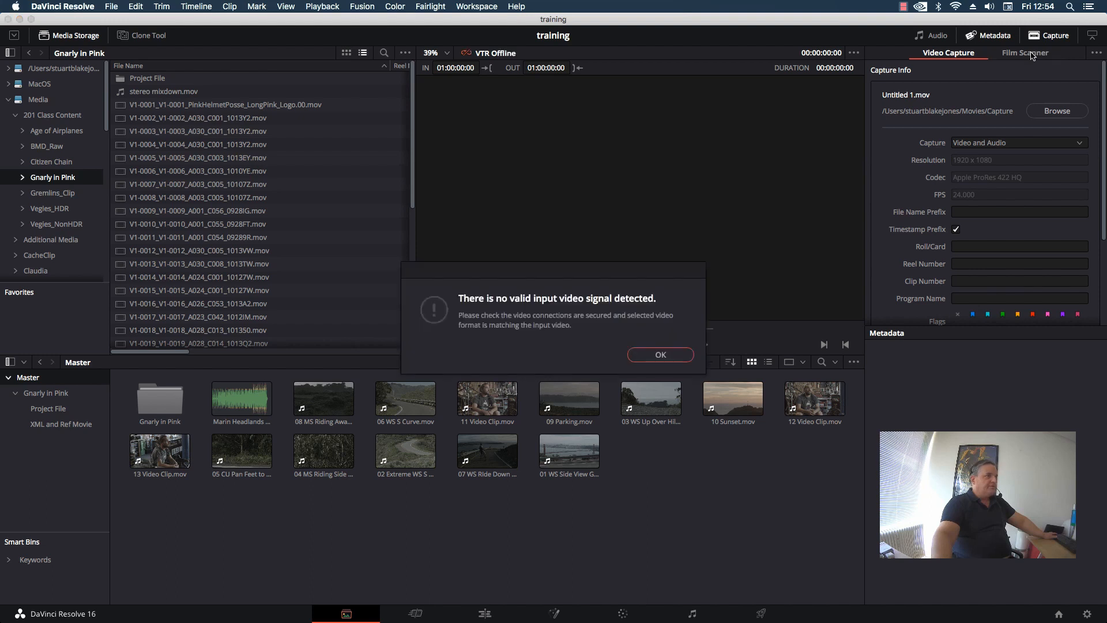
click(661, 355)
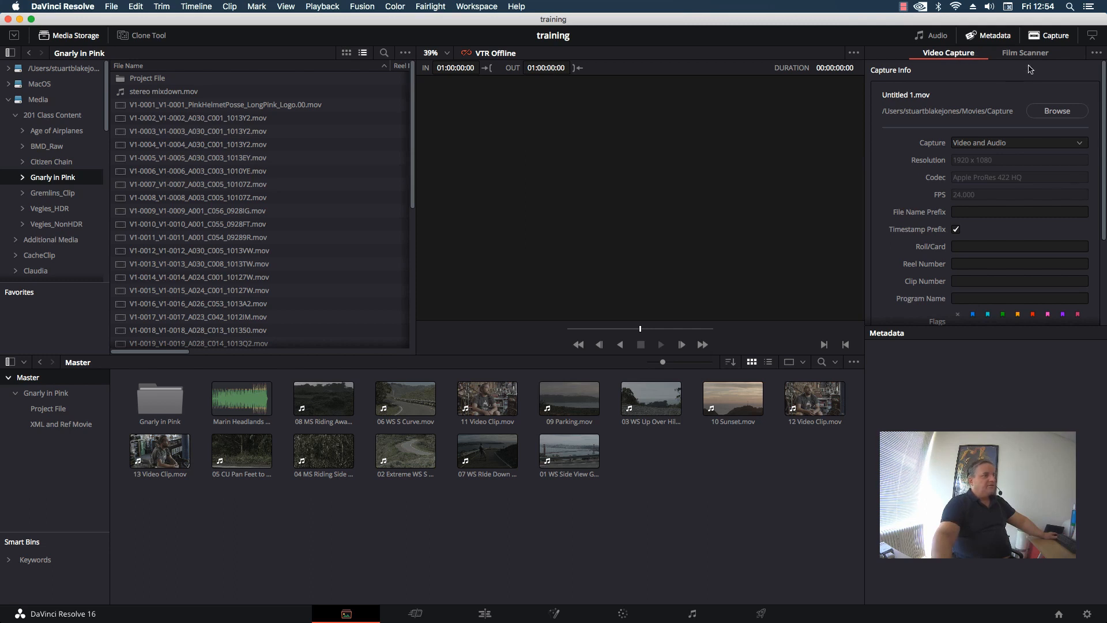
click(1025, 54)
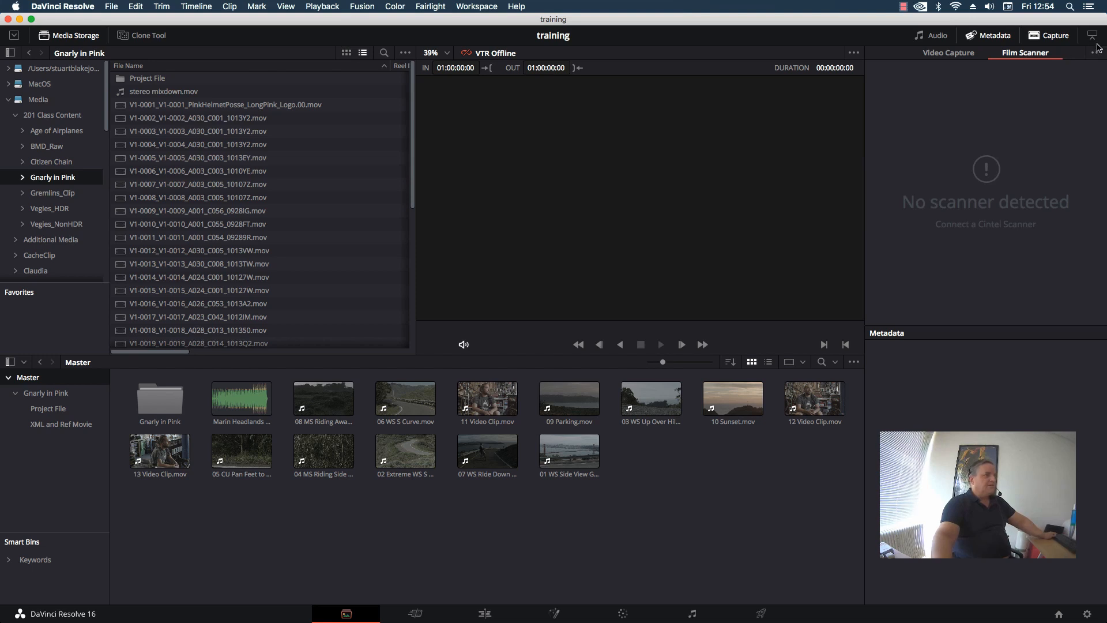
click(1053, 38)
- Preview V1-0012_V1-0012_A030_C005_1013VW.mov from the Gnarly in Pink storage folder, and open the Clone Tool
click(235, 250)
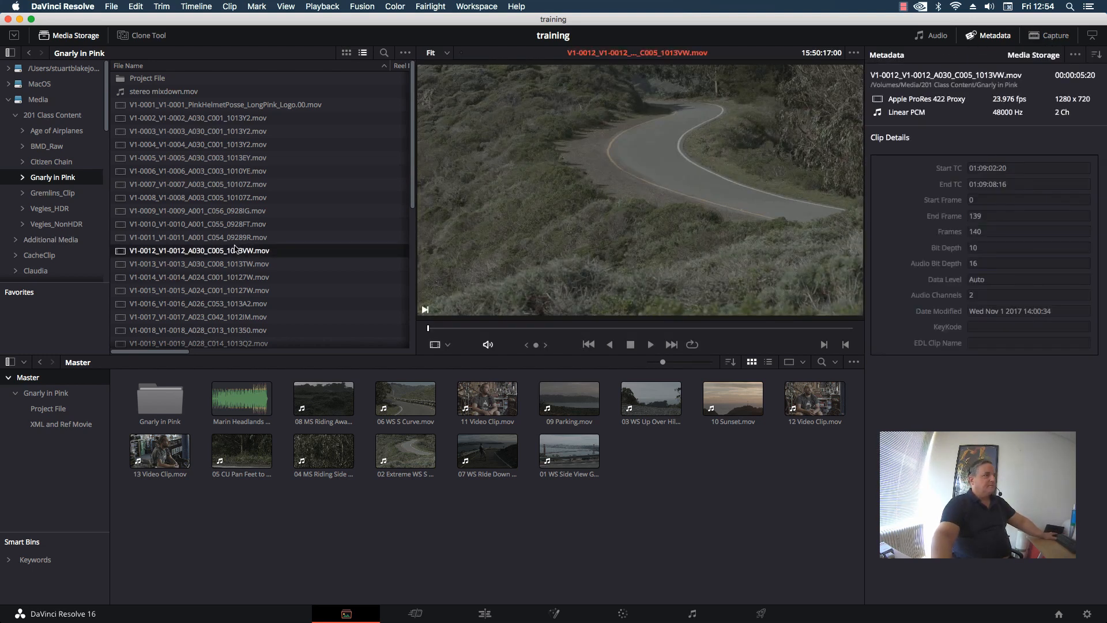
click(632, 527)
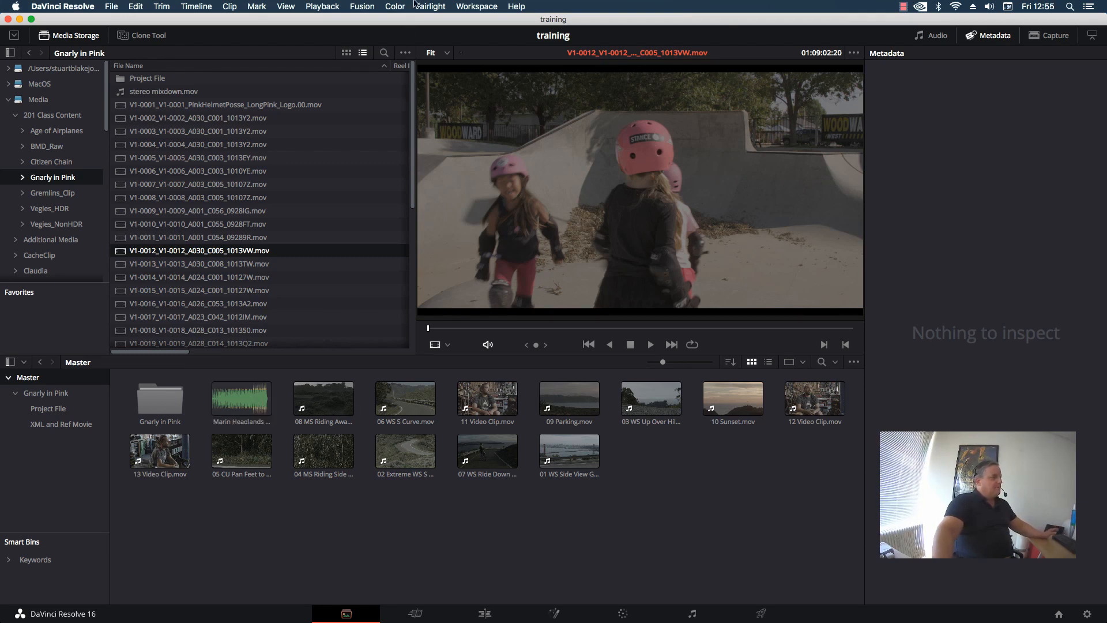
click(142, 36)
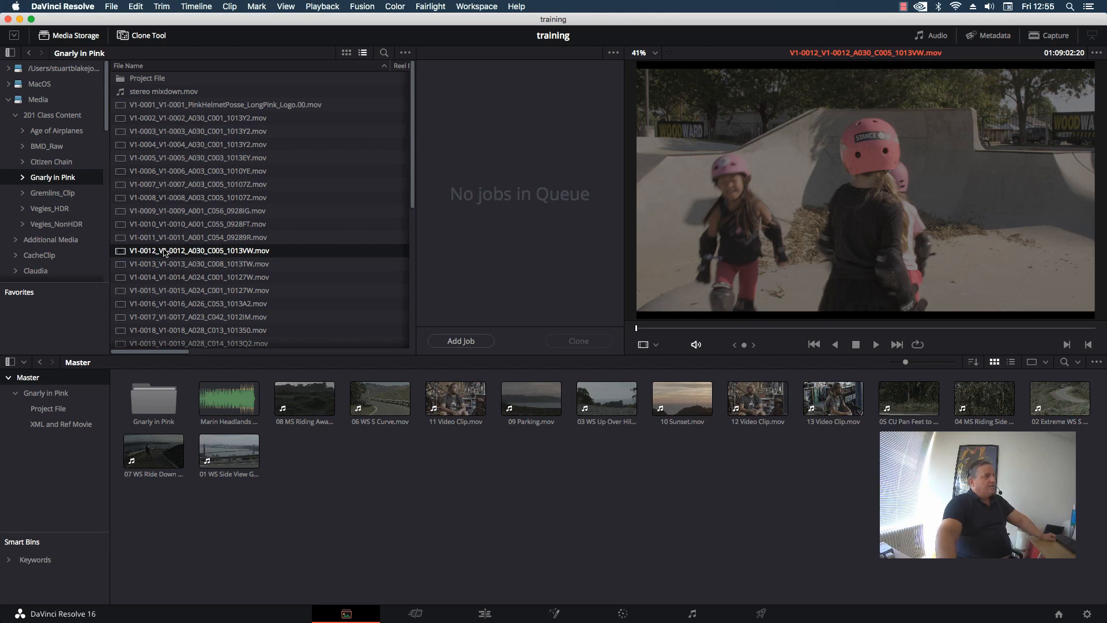
- View the Video and Audio I/O and Media Storage preferences, and close the preferences without saving
click(67, 7)
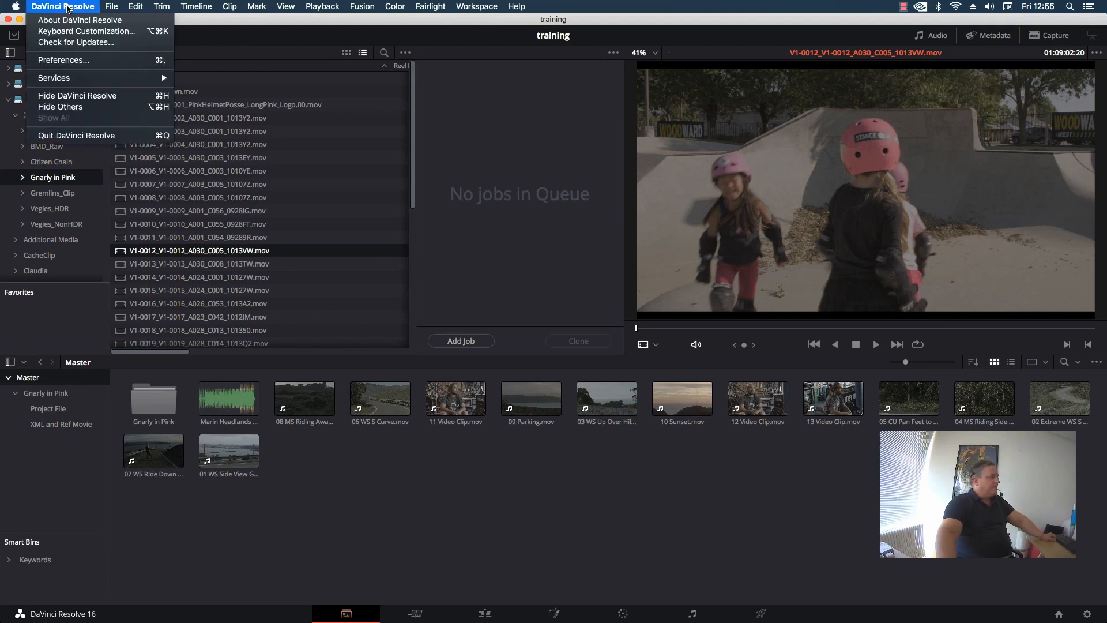
click(90, 61)
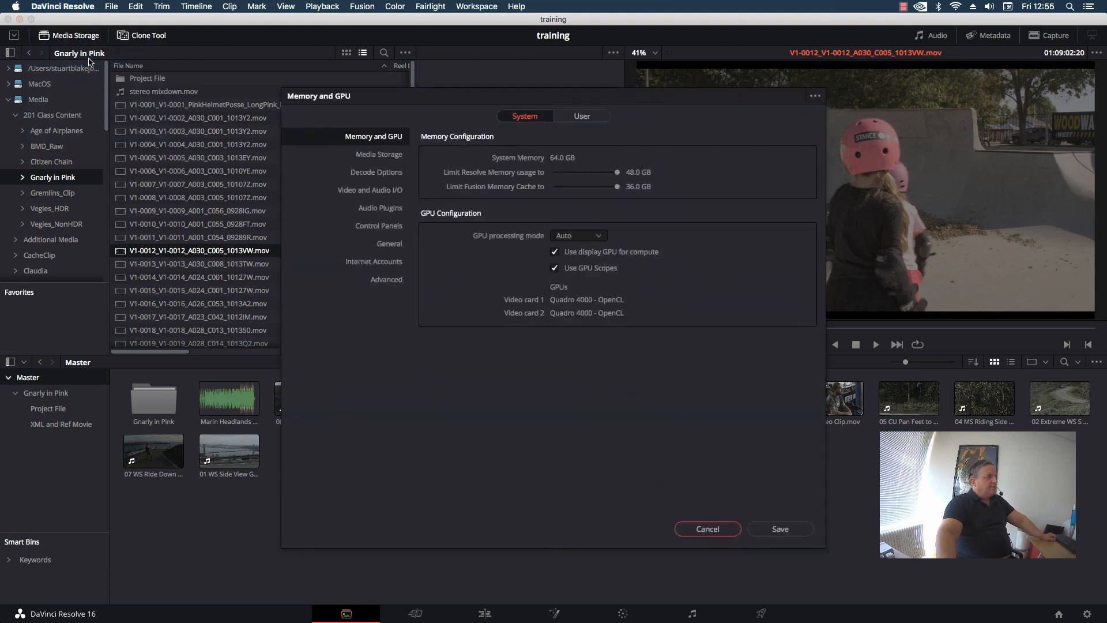
click(404, 192)
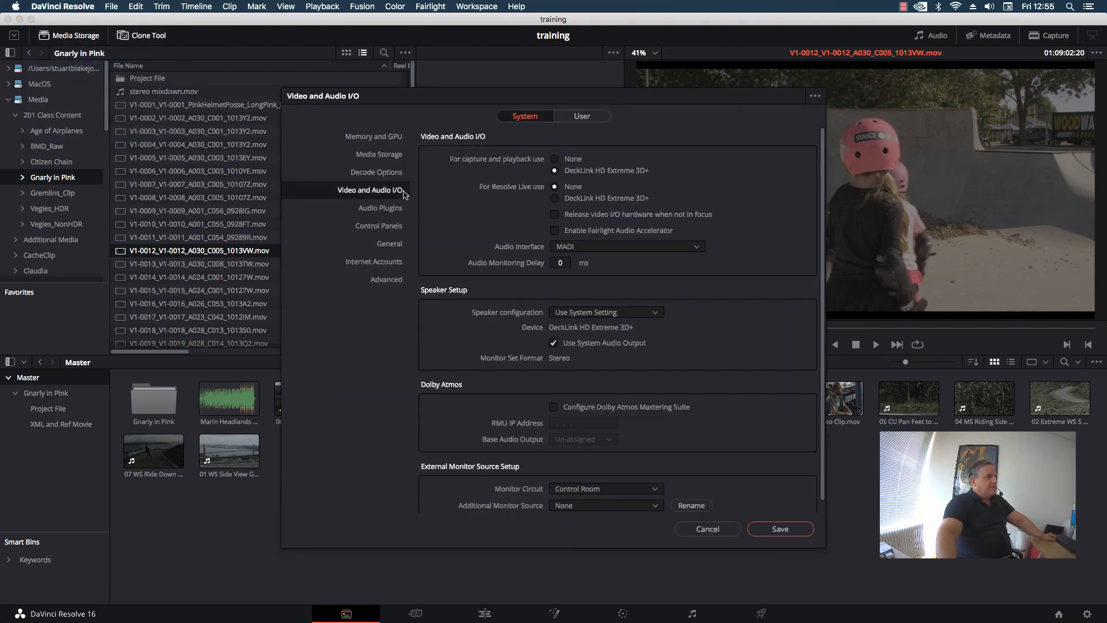
click(391, 156)
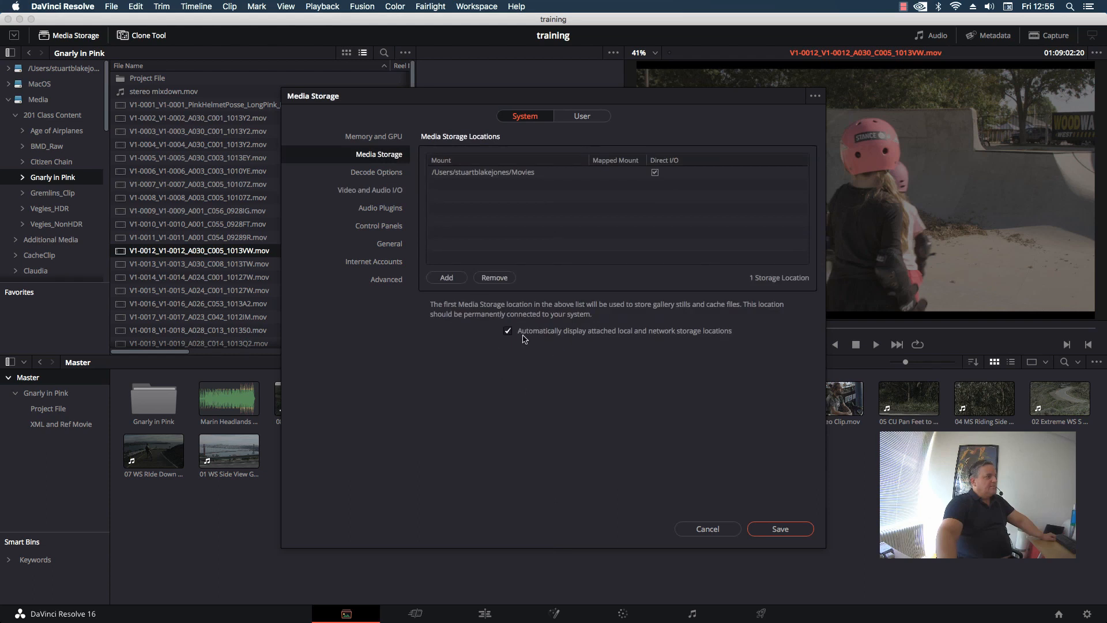
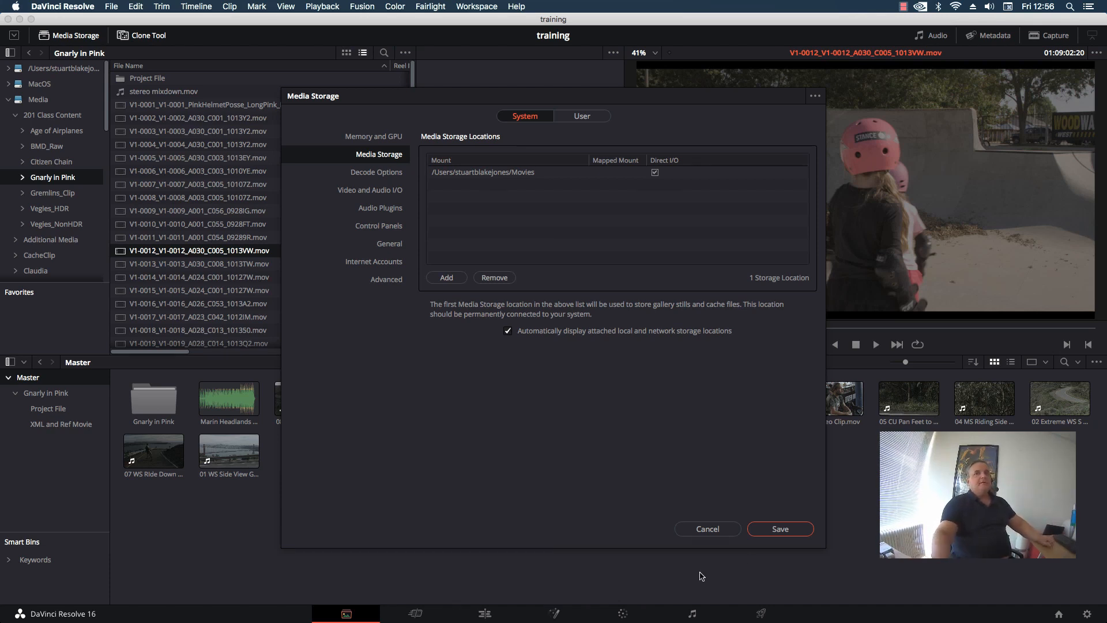
click(702, 528)
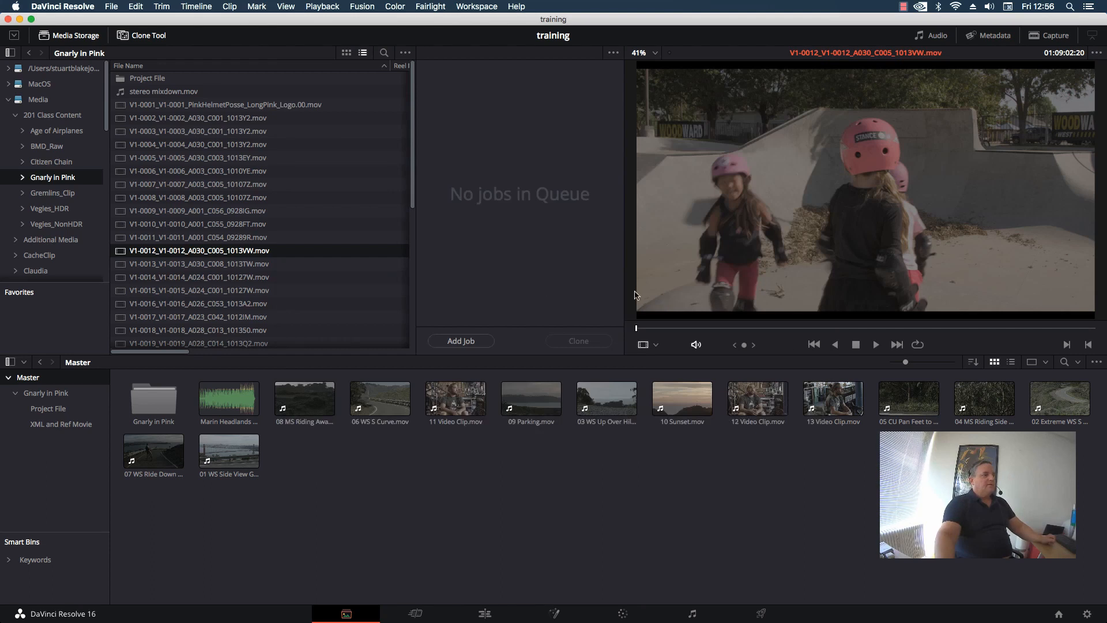
- Add a clone job, view the available checksum types, and remove the job
click(465, 340)
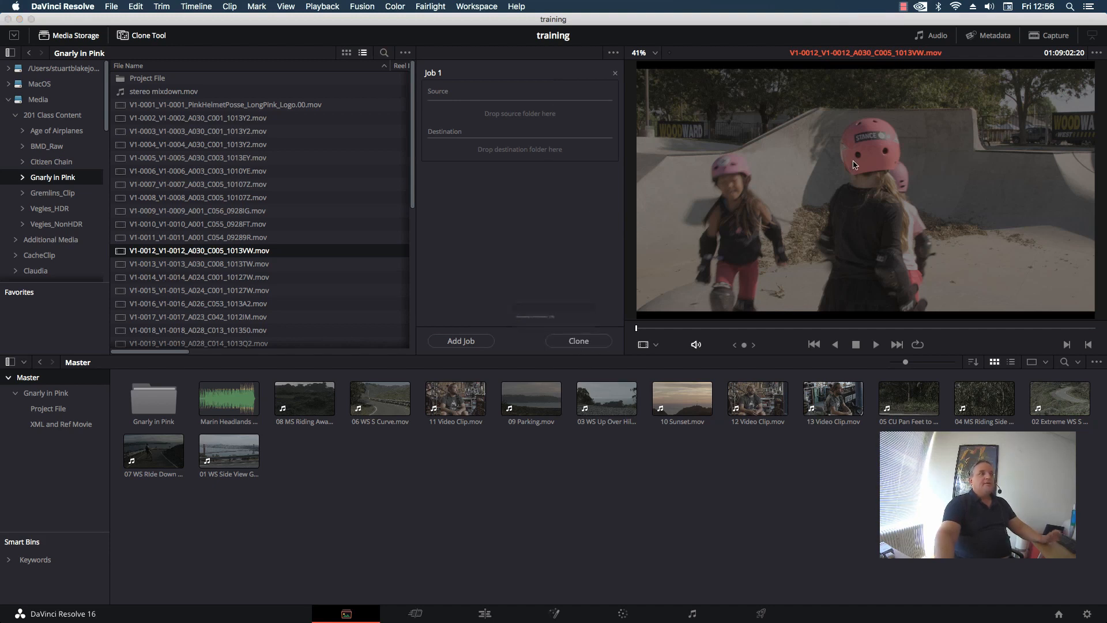
click(612, 54)
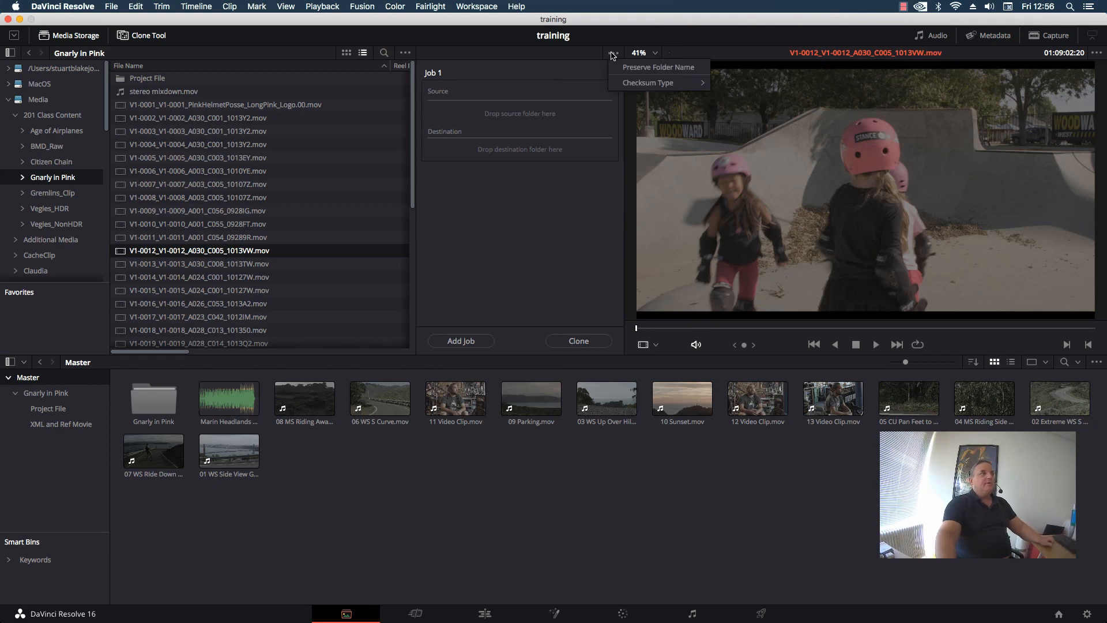
mouse_move(641, 86)
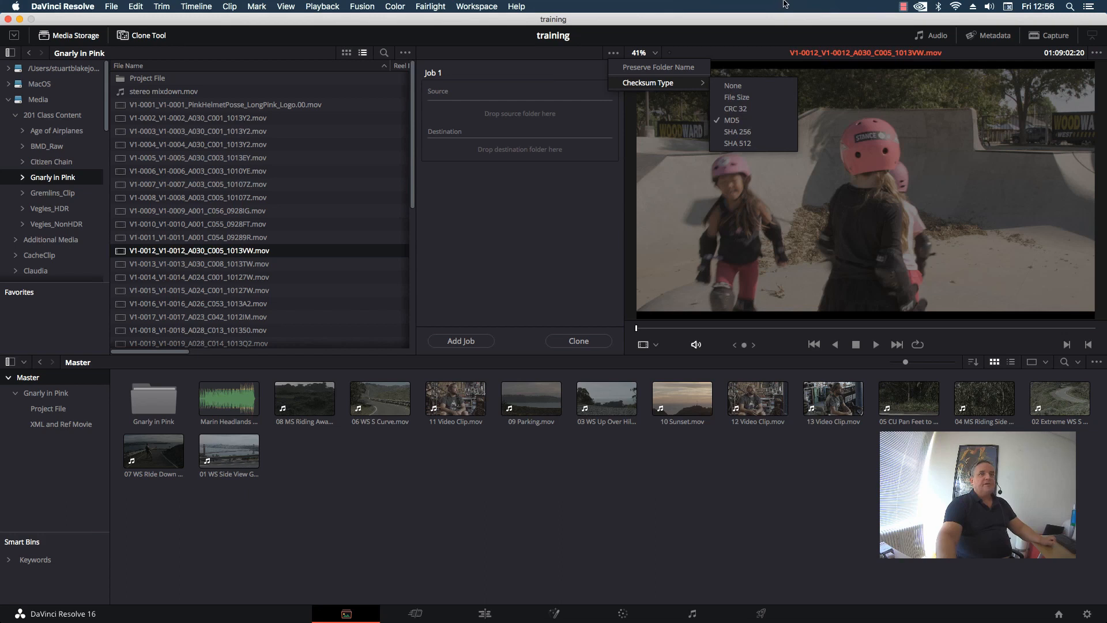
click(554, 236)
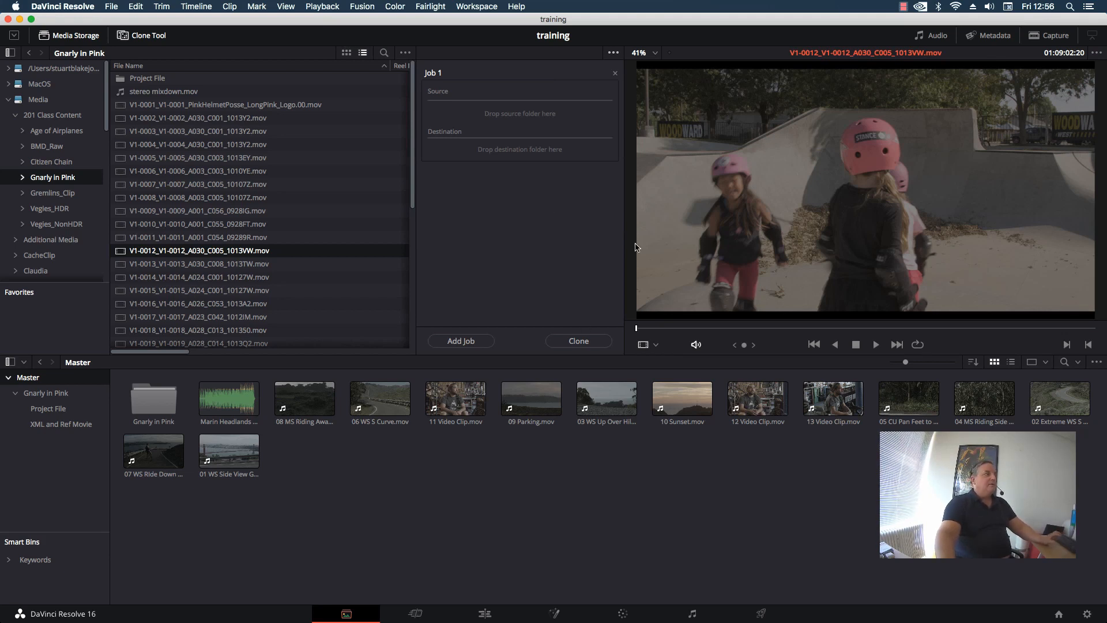
click(614, 72)
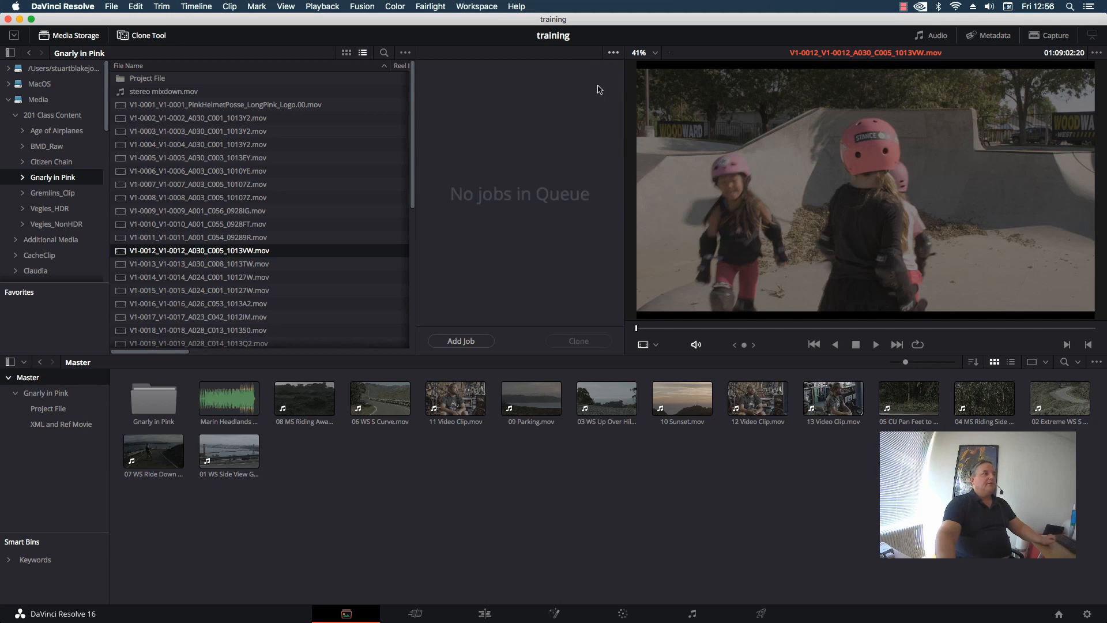
- Preview V1-0016_V1-0016_A026_C053_1013A2.mov from the storage folder and switch to the Cut page
click(187, 304)
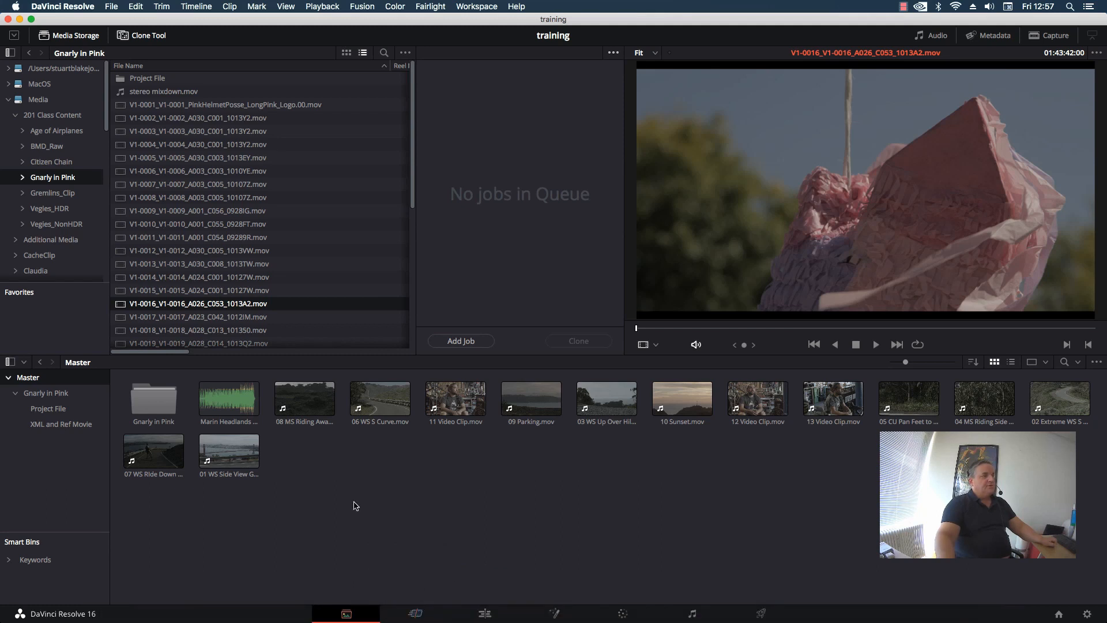
click(416, 614)
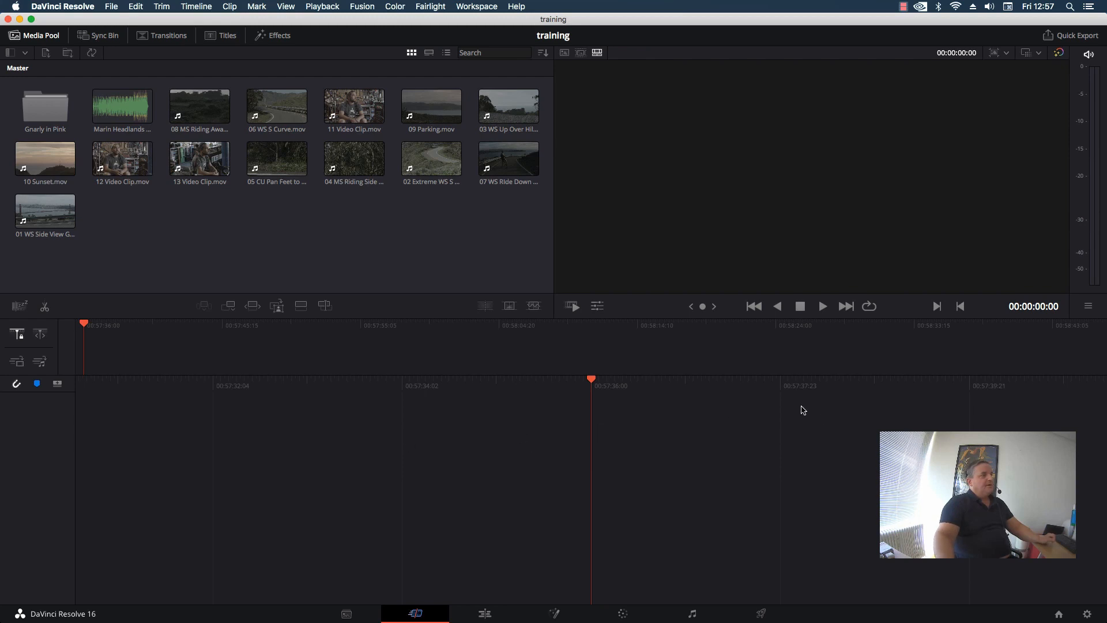
- Load 02 Extreme WS S Curve.mov for source viewing and mark its In point at 15:50:20:03
click(420, 161)
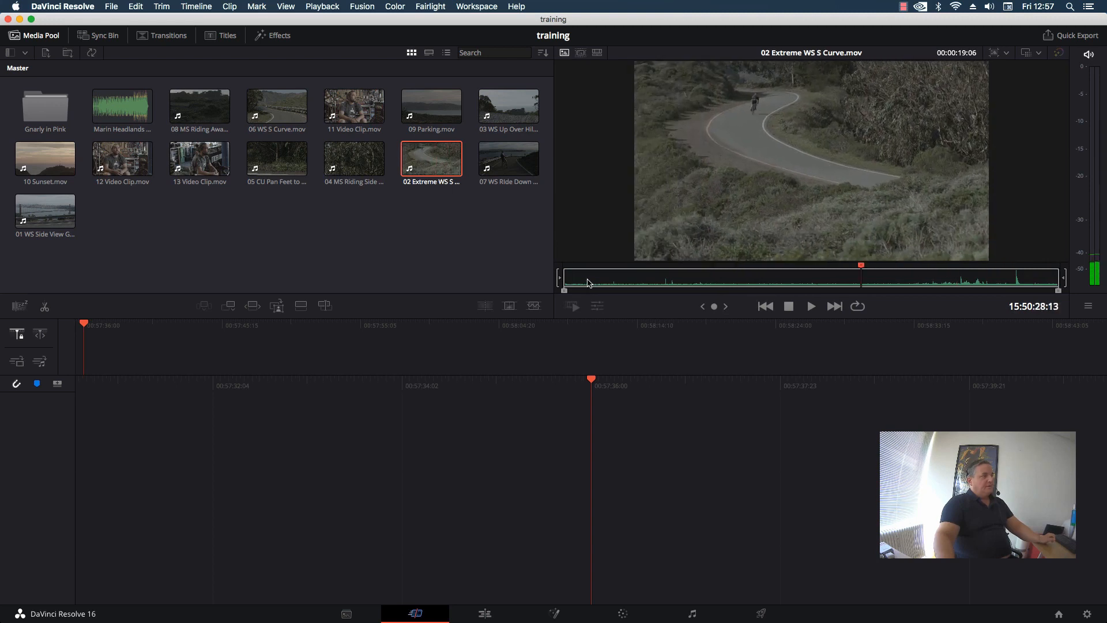
key(space)
key(space)
drag(833, 274, 645, 271)
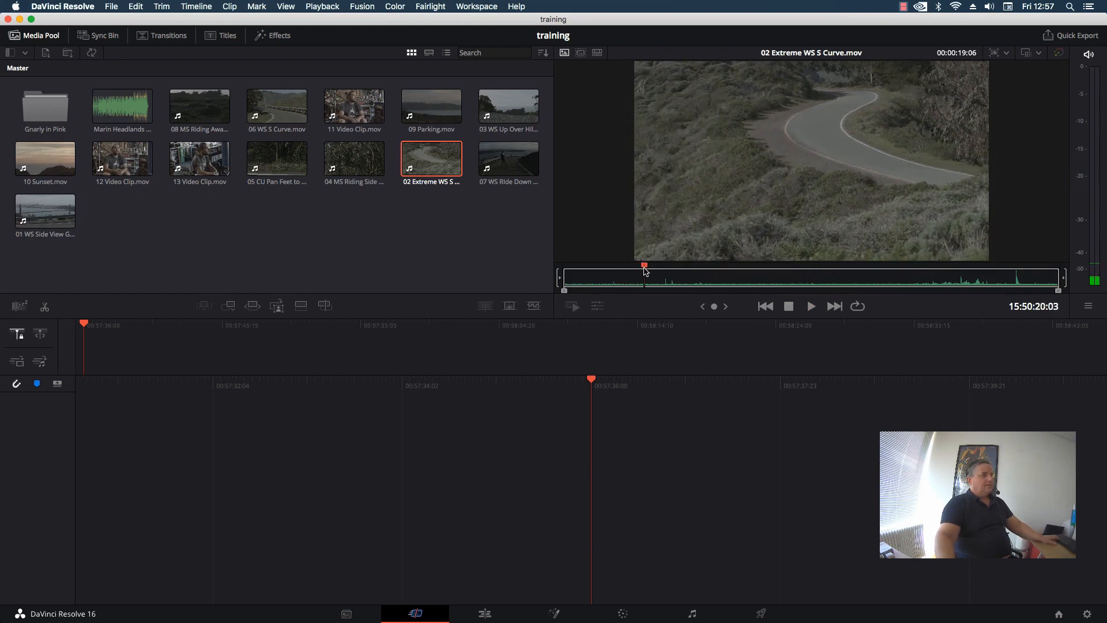
key(i)
- Mark the S Curve clip's Out point at 15:50:30:08 and append the marked range to a new timeline
key(space)
key(space)
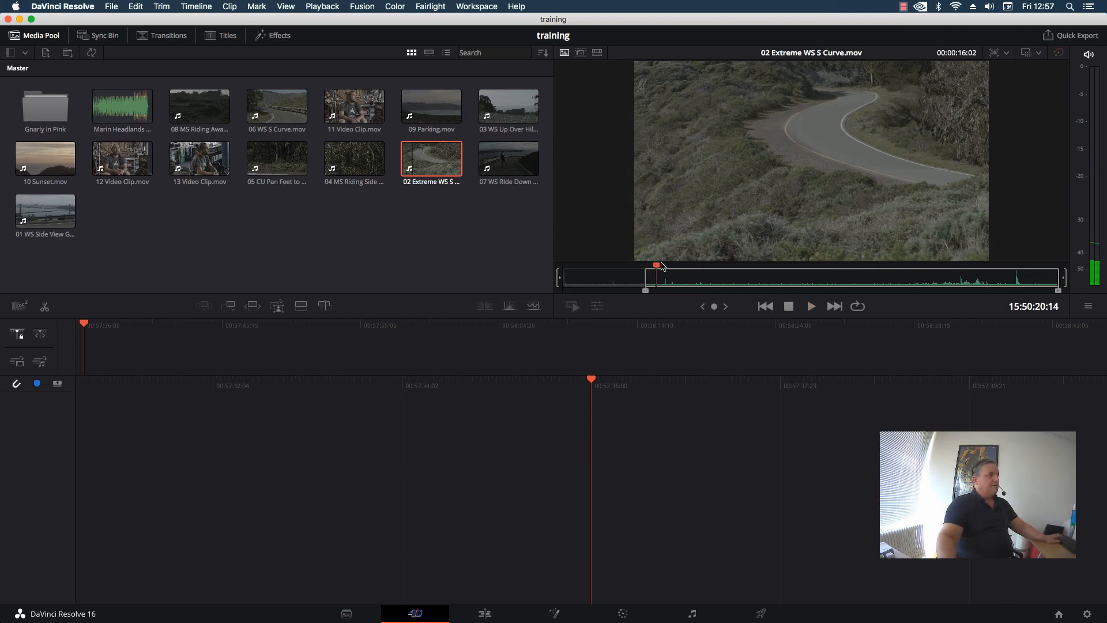
drag(657, 270, 907, 280)
key(o)
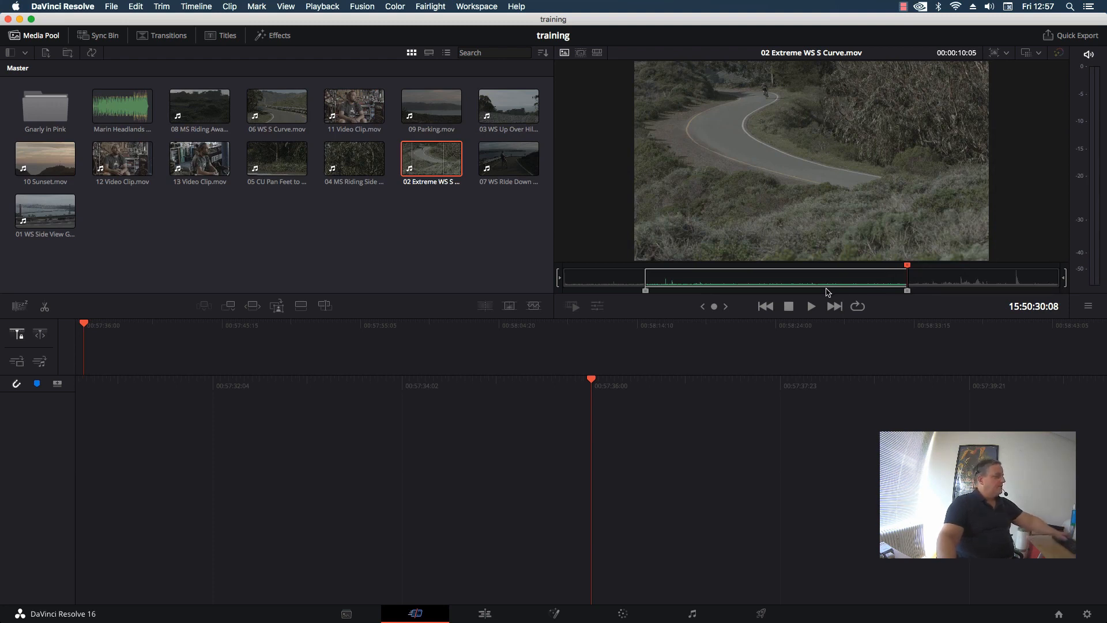
key(shift+F12)
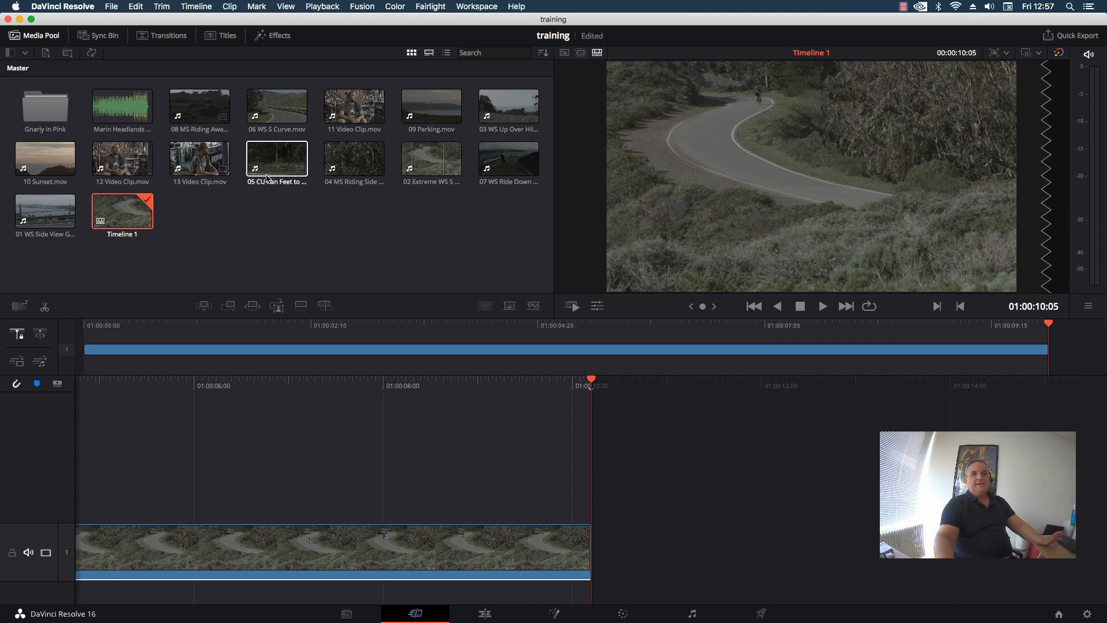
- Mark 11 Video Clip.mov from 03:27:05:15 to 03:27:54:05 and append that range to the timeline
click(343, 111)
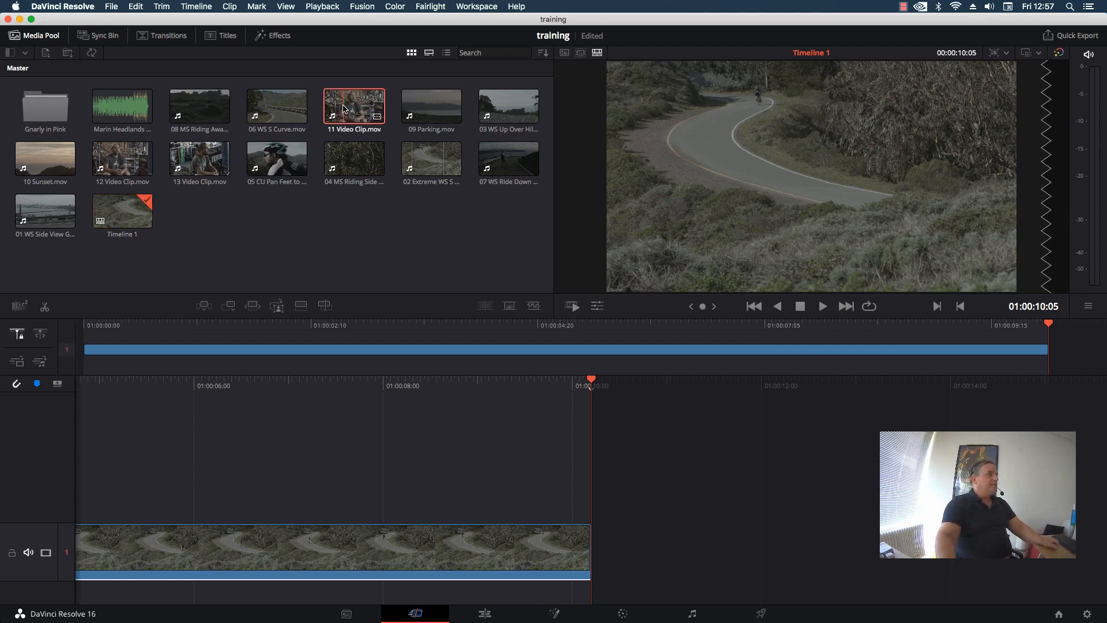
double_click(344, 112)
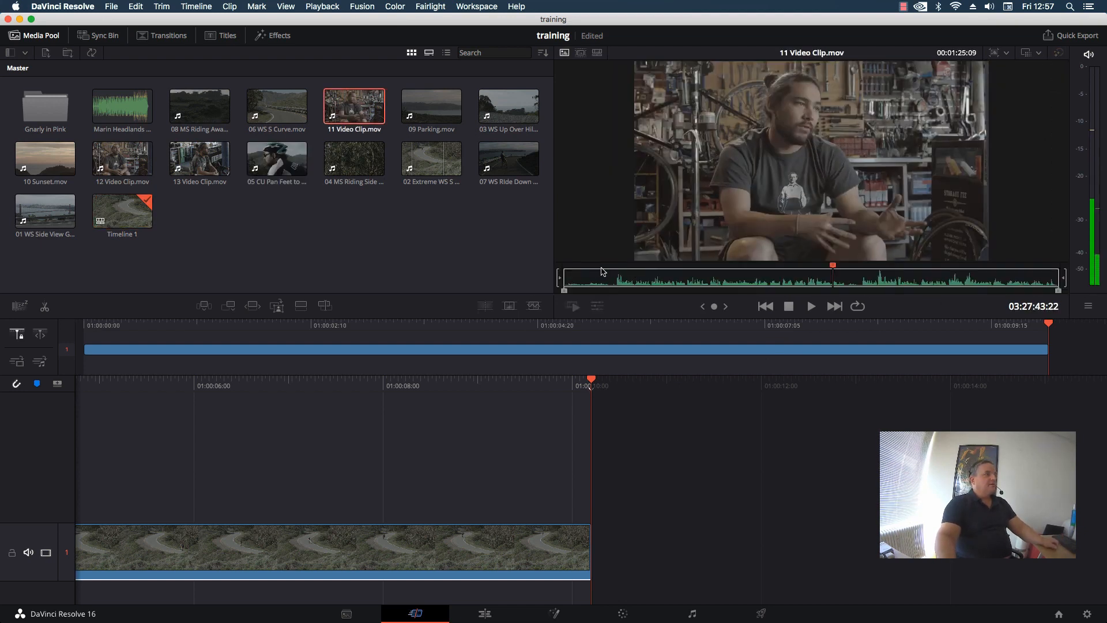
drag(833, 265, 611, 264)
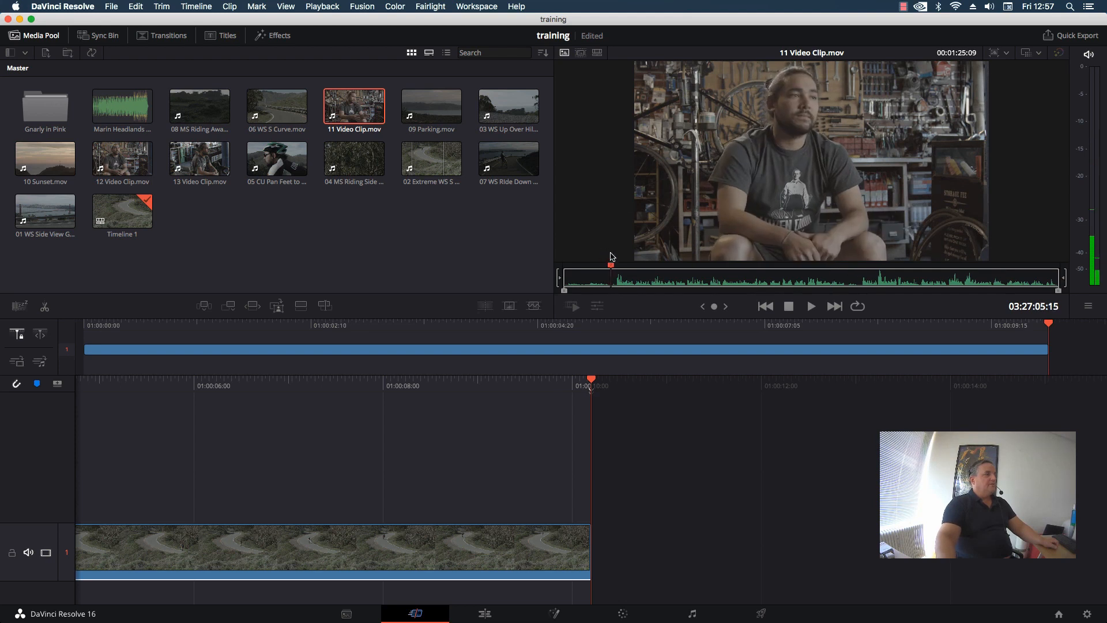
key(i)
click(892, 269)
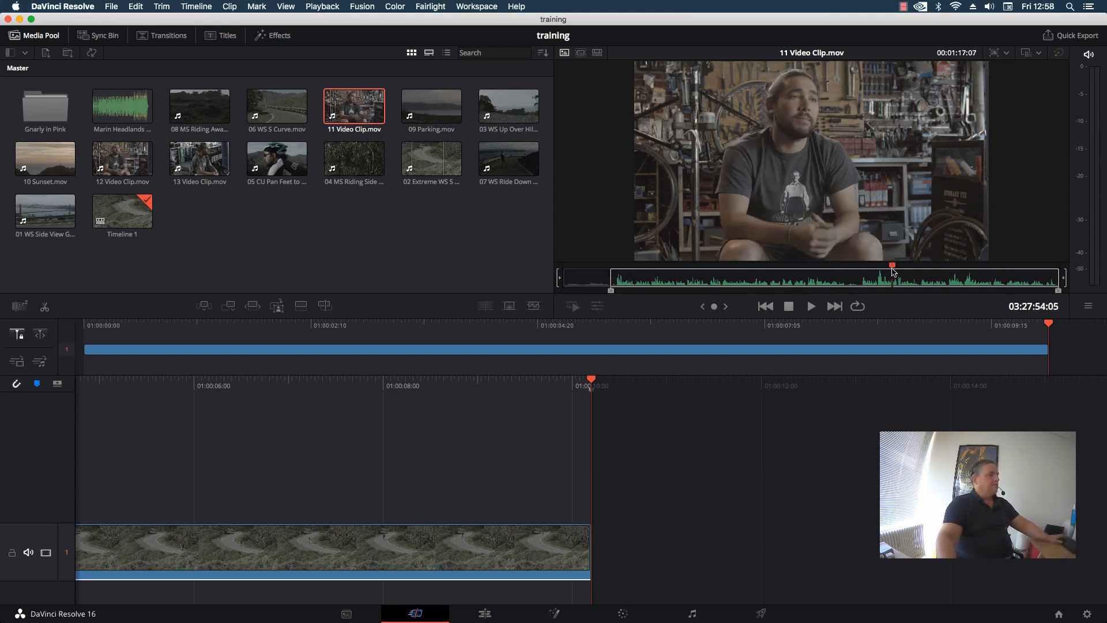
key(o)
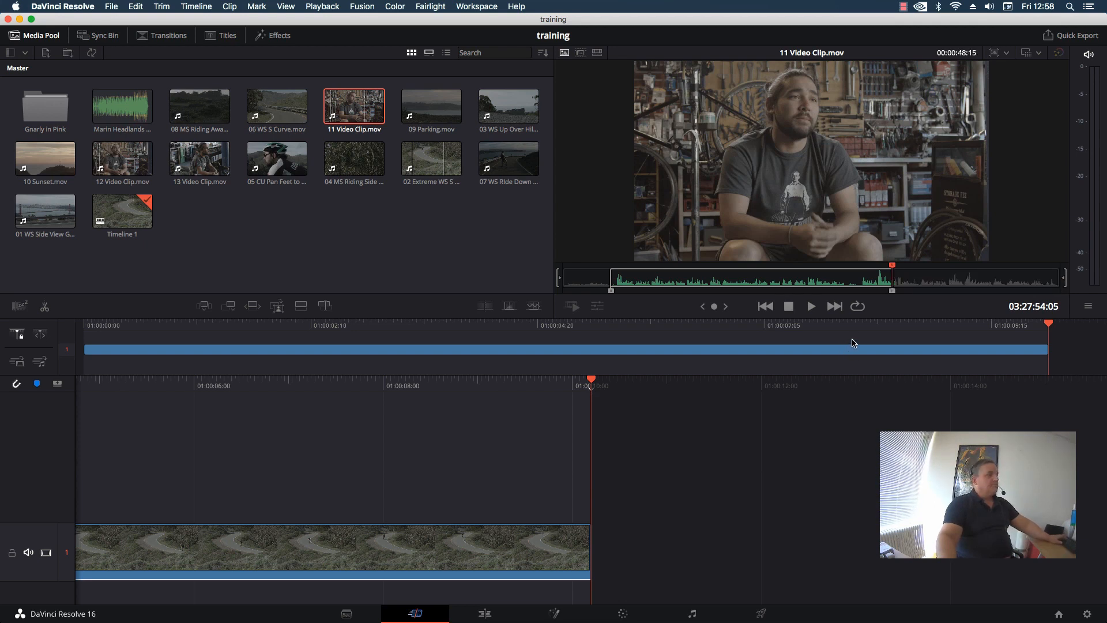
key(shift+F12)
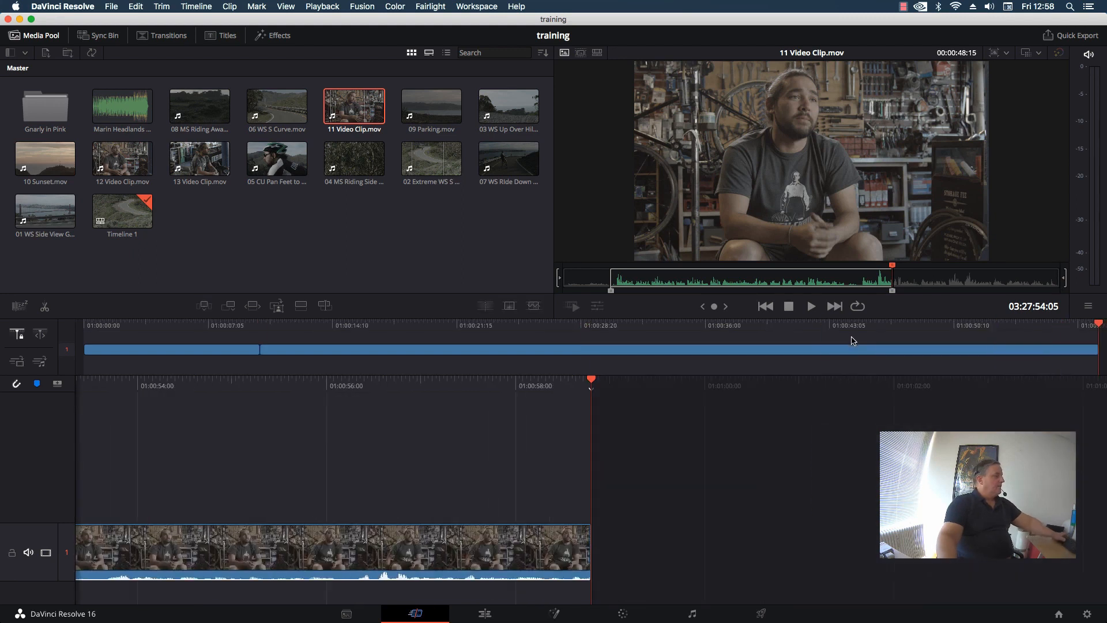
- Review the second timeline clip around 01:00:49 by scrubbing, playing it in reverse and forward, and jogging
drag(596, 382, 944, 361)
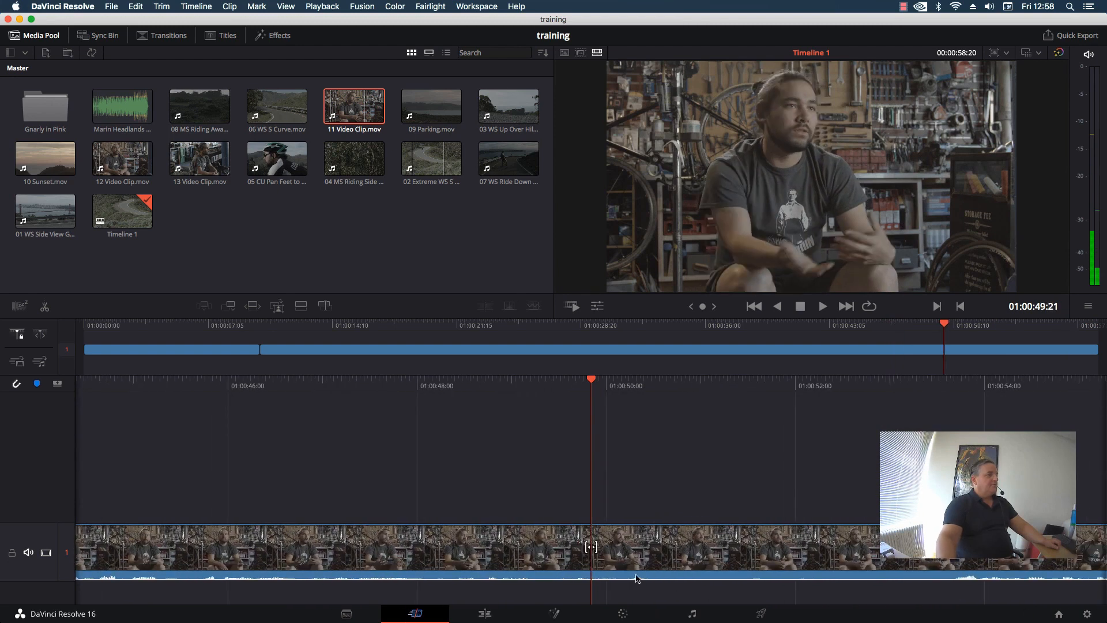
mouse_move(595, 547)
mouse_down()
mouse_move(683, 558)
mouse_move(865, 548)
mouse_move(591, 547)
mouse_up()
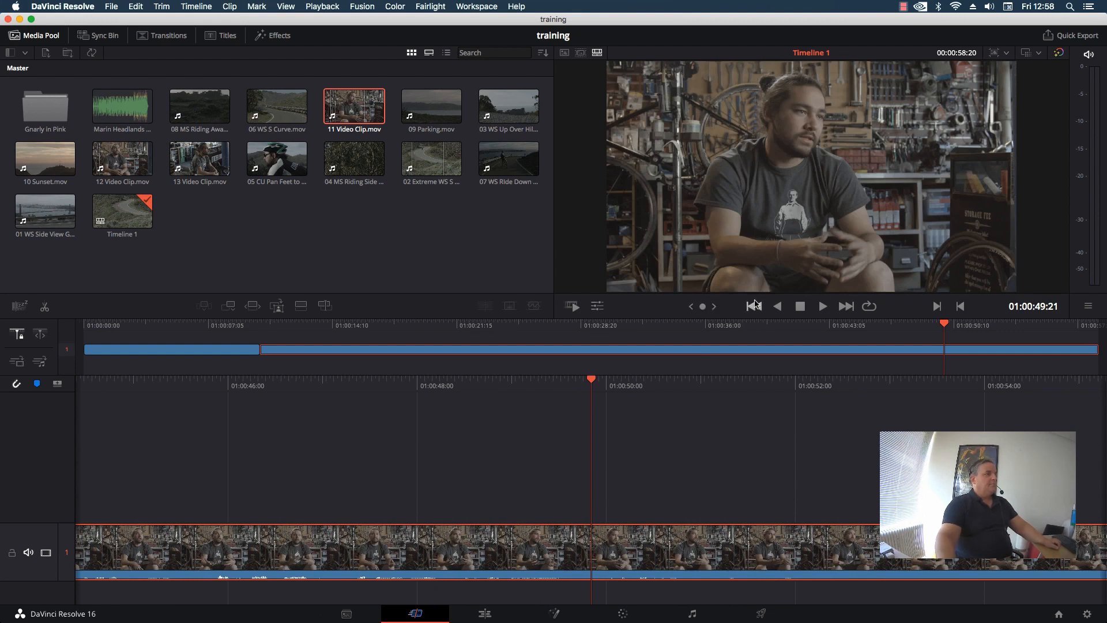
click(779, 309)
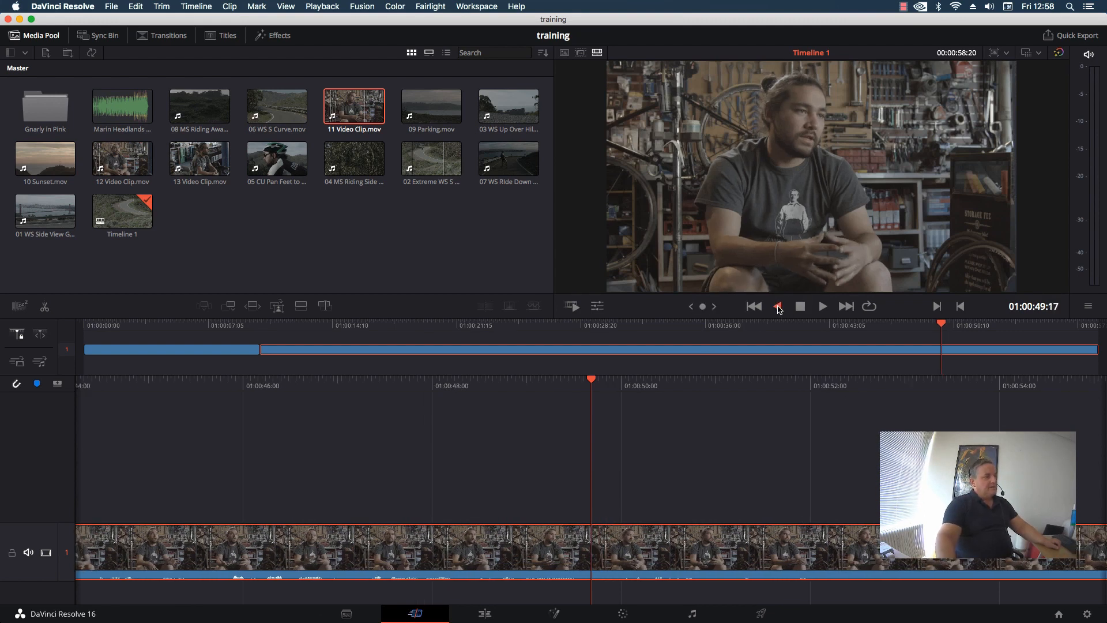
click(800, 306)
click(823, 307)
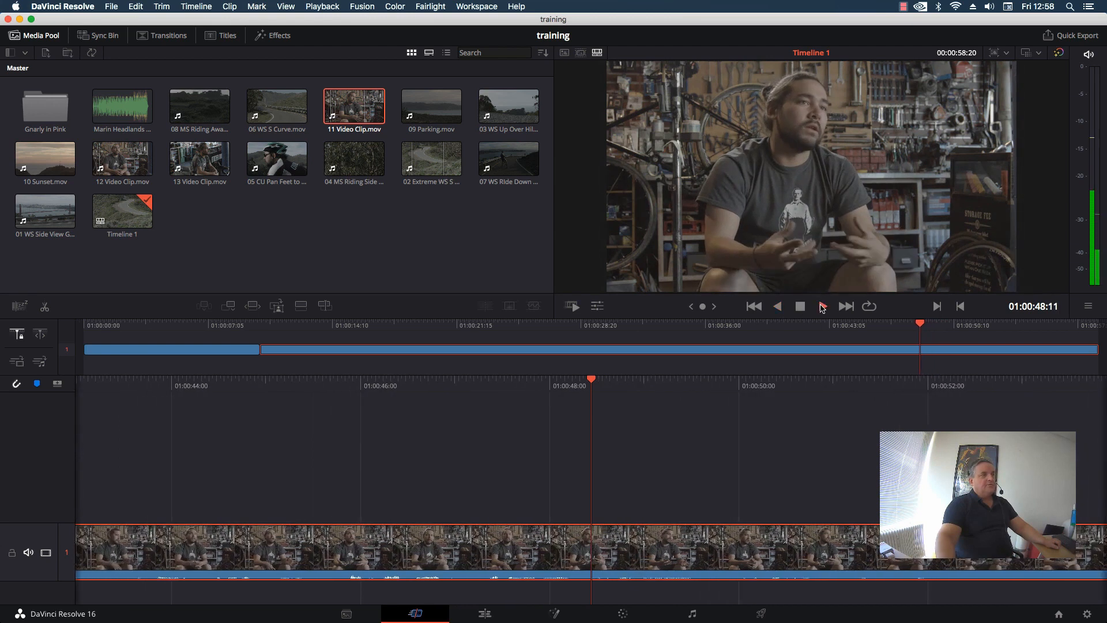
click(800, 307)
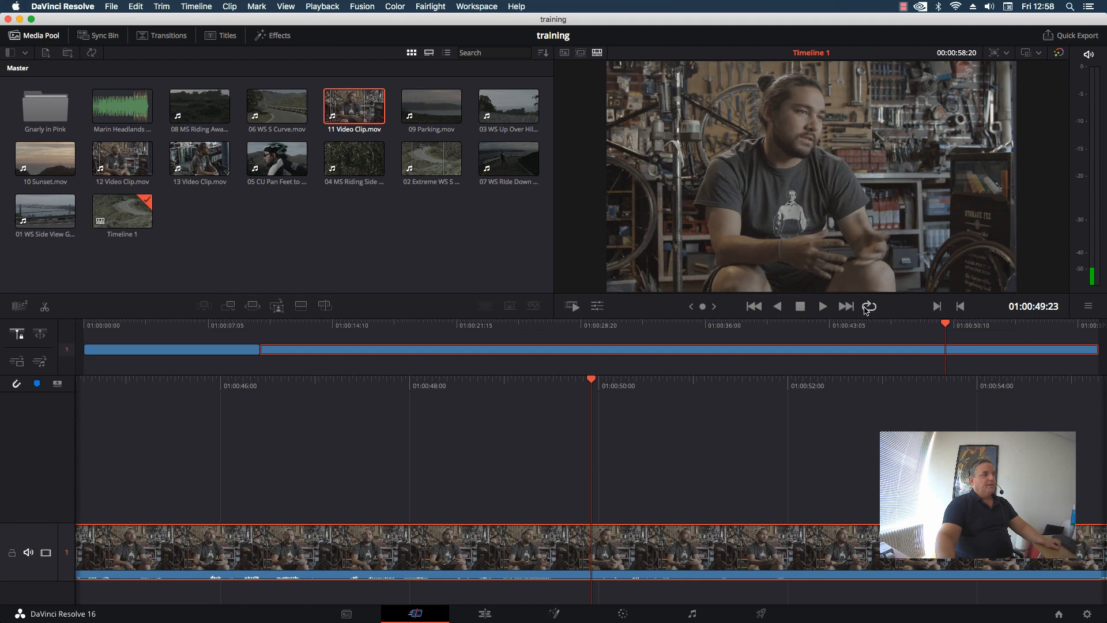
mouse_move(703, 306)
mouse_down()
mouse_move(713, 306)
mouse_move(697, 306)
mouse_up()
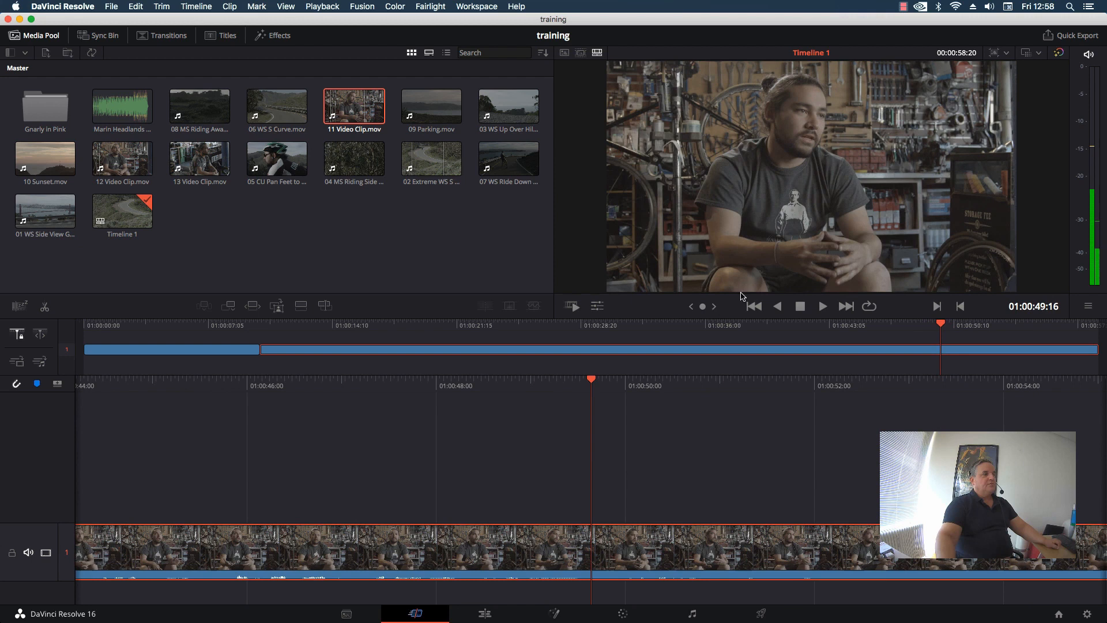
- Show the viewer's clip tools, try the Color composite mode on the interview clip, and set the mode to Add
click(597, 306)
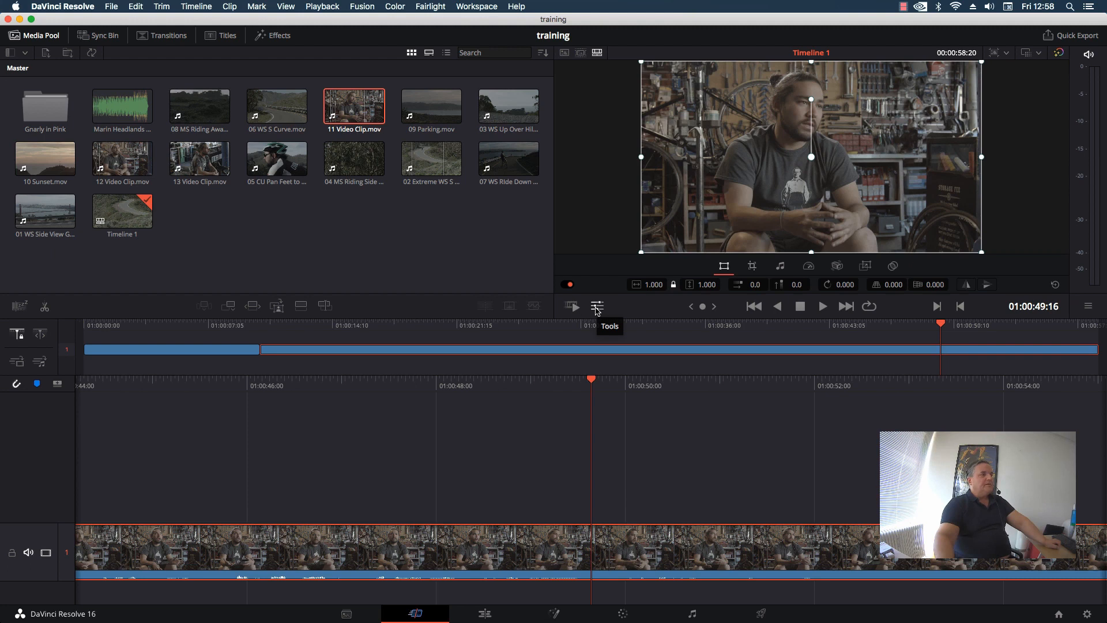
click(597, 307)
click(597, 306)
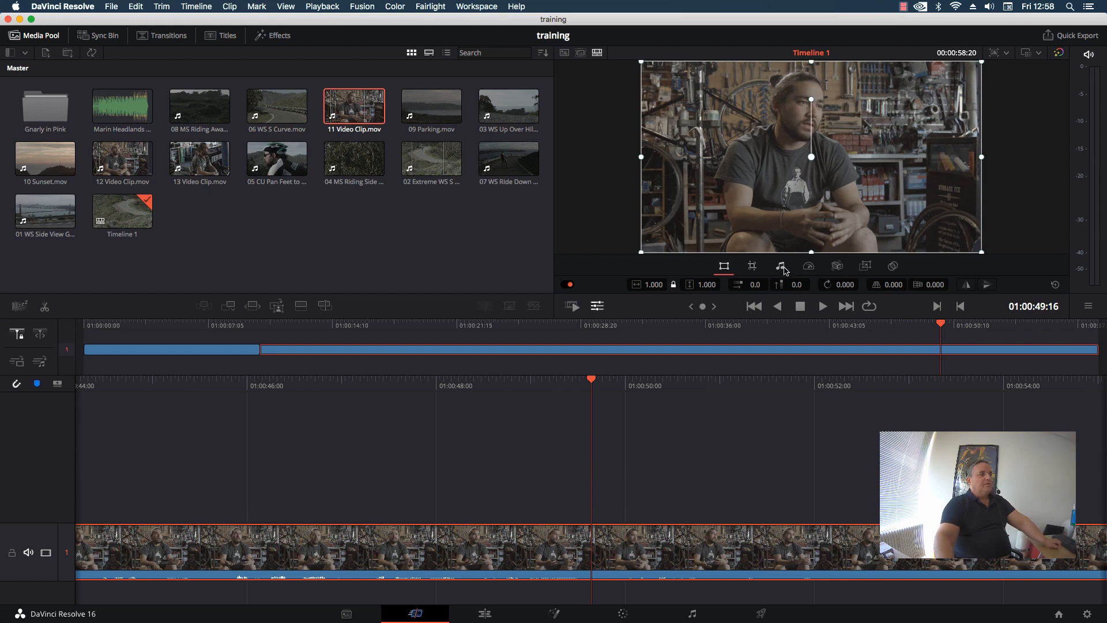
click(894, 267)
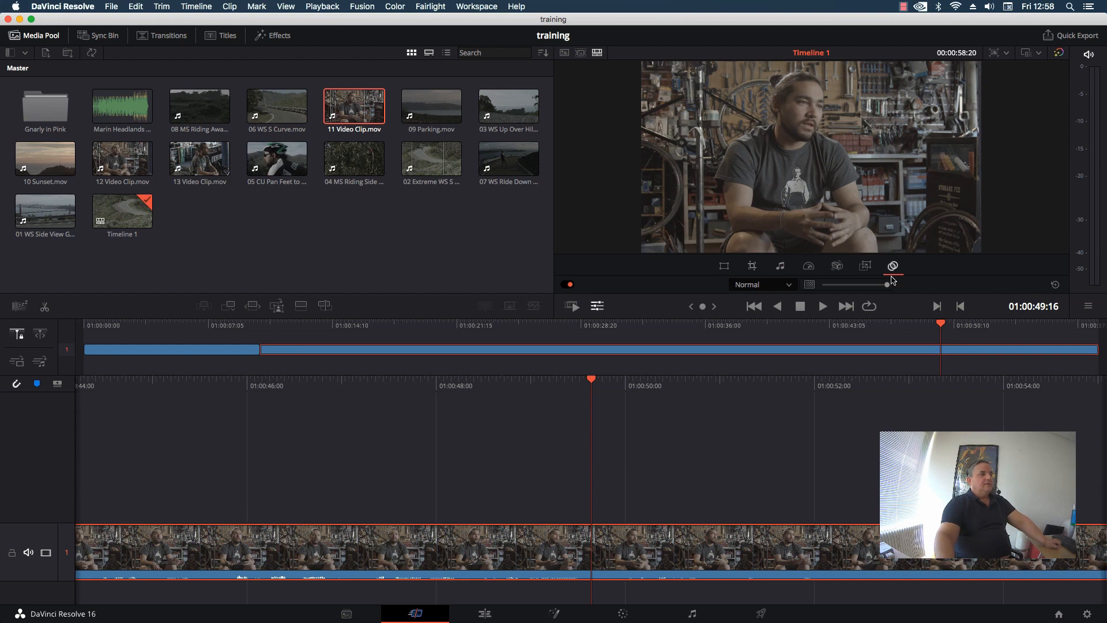
click(758, 285)
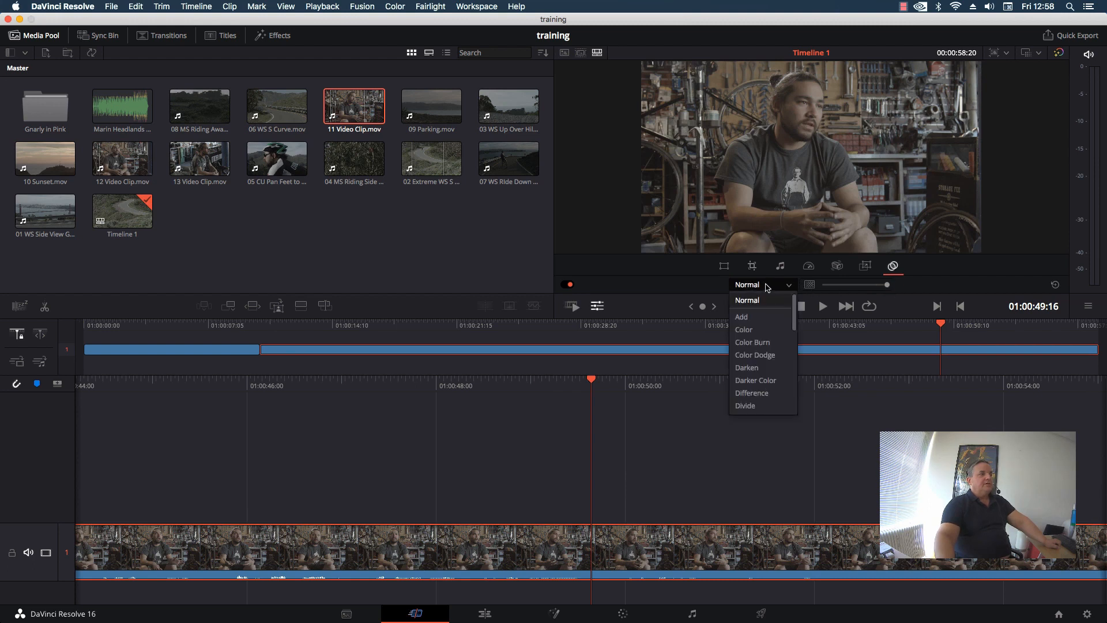
click(752, 330)
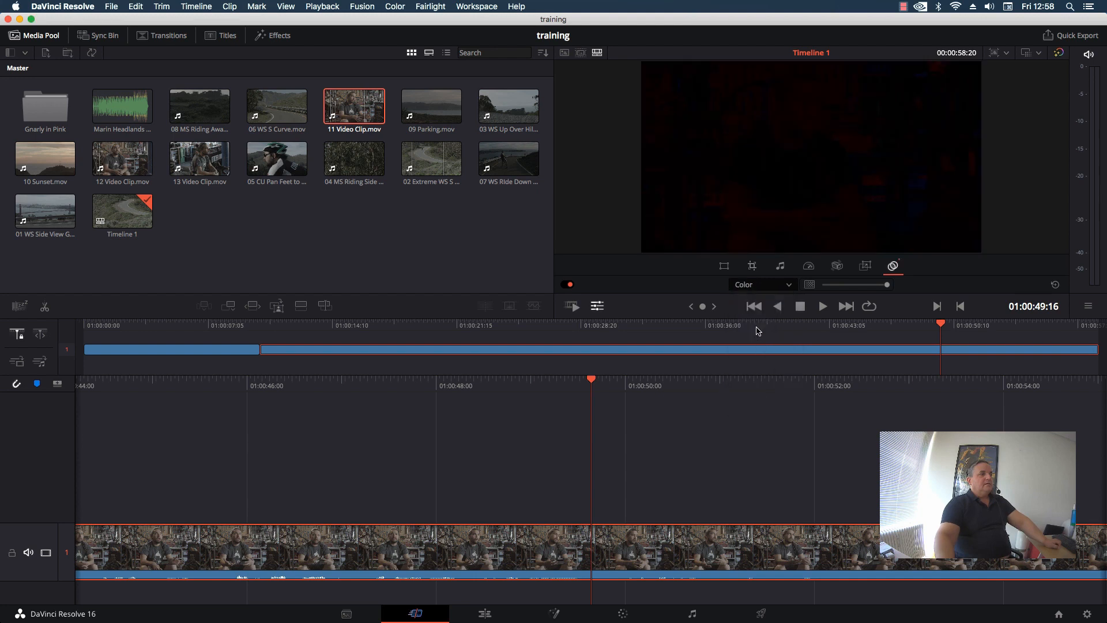
click(758, 285)
click(752, 317)
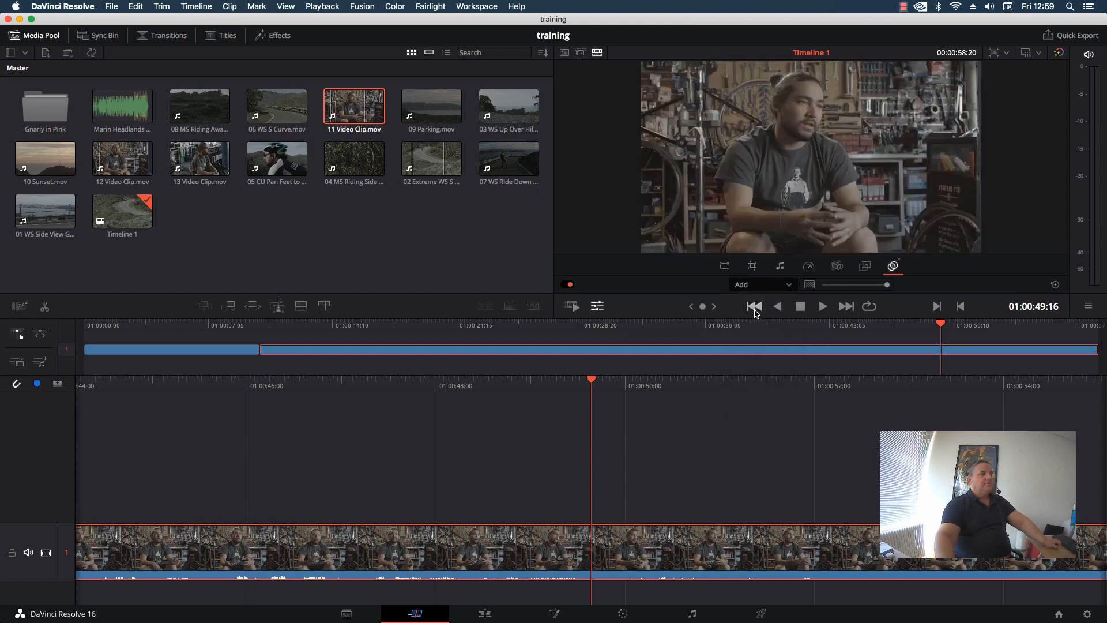
- Raise the interview clip's audio volume slightly in the viewer's clip tools
click(780, 266)
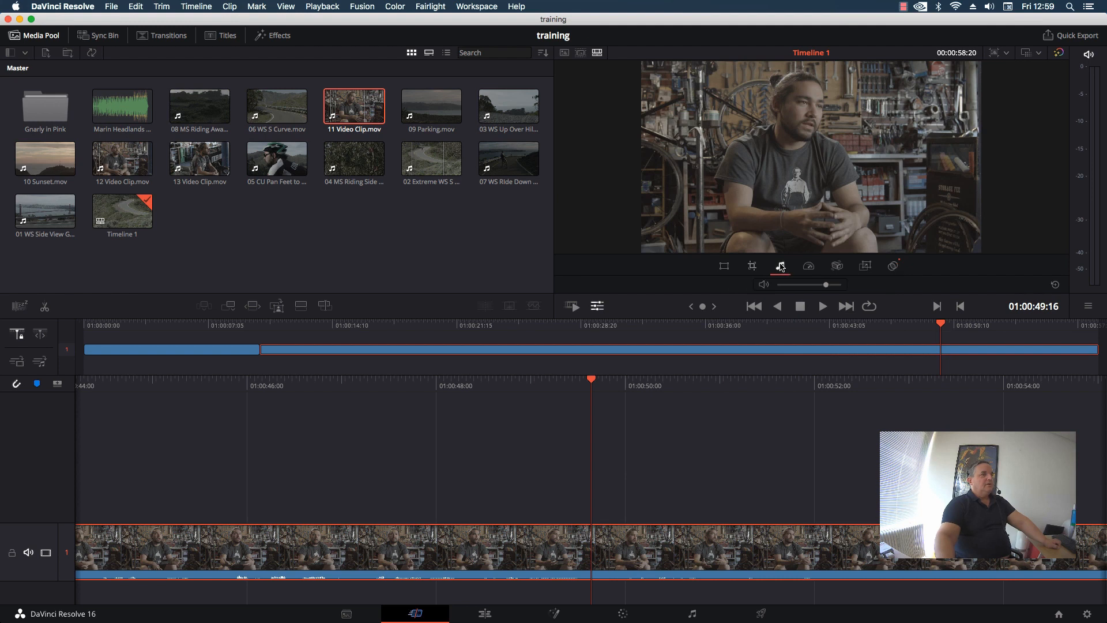
drag(833, 288, 829, 287)
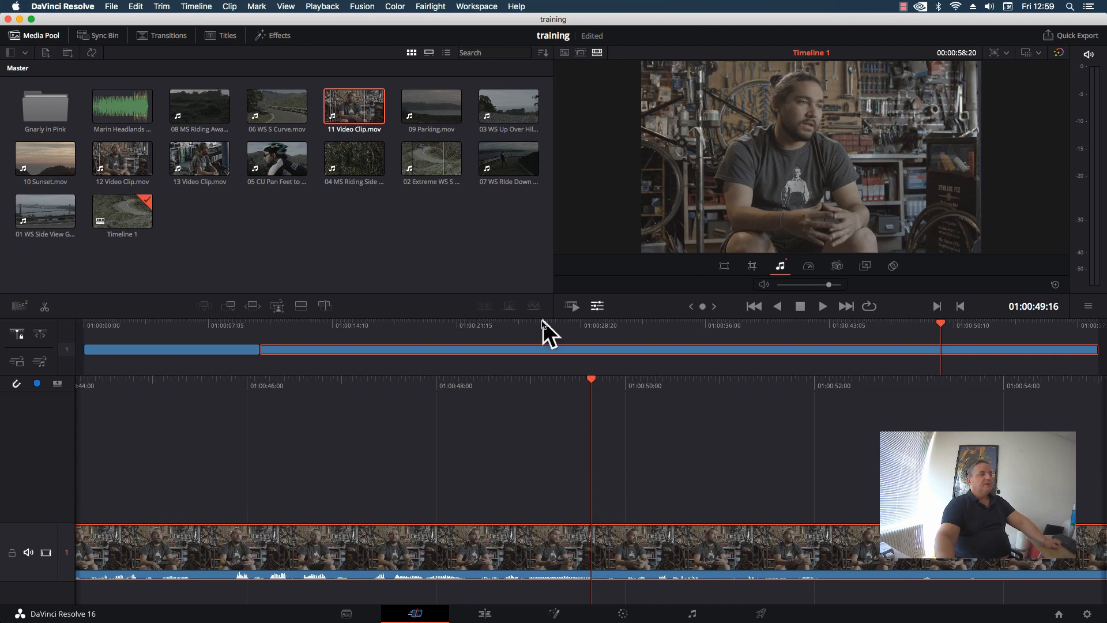
- Fast-review the timeline and move the playhead back to 01:00:24:00
click(573, 306)
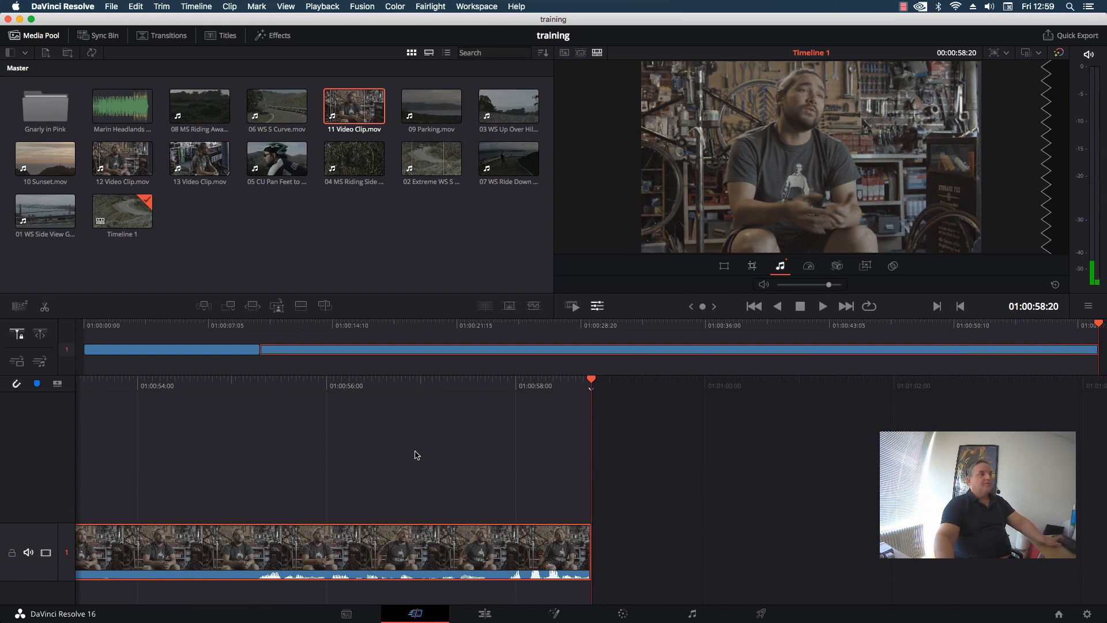
drag(314, 327, 489, 326)
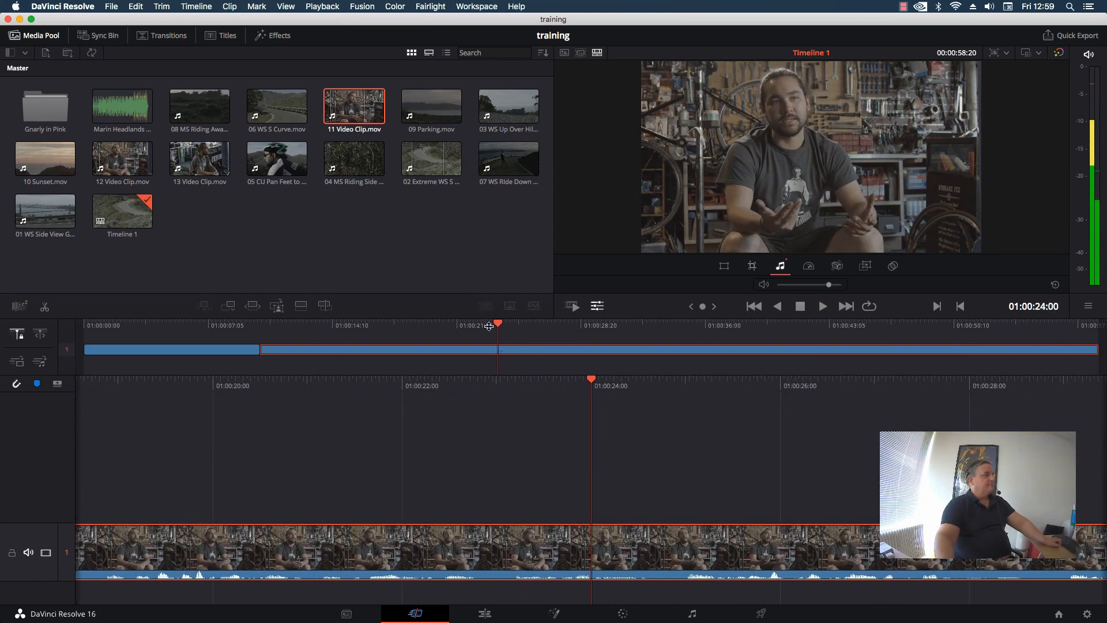
- View 11 Video Clip.mov as the source clip and scrub through the Master bin's clips as a source tape
click(564, 53)
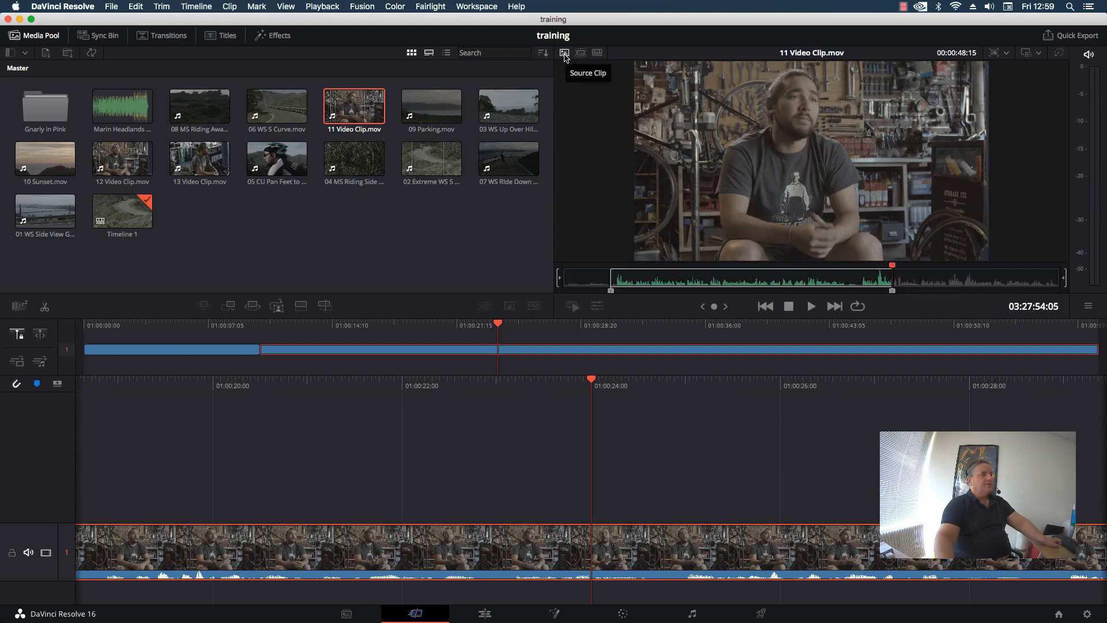
click(581, 53)
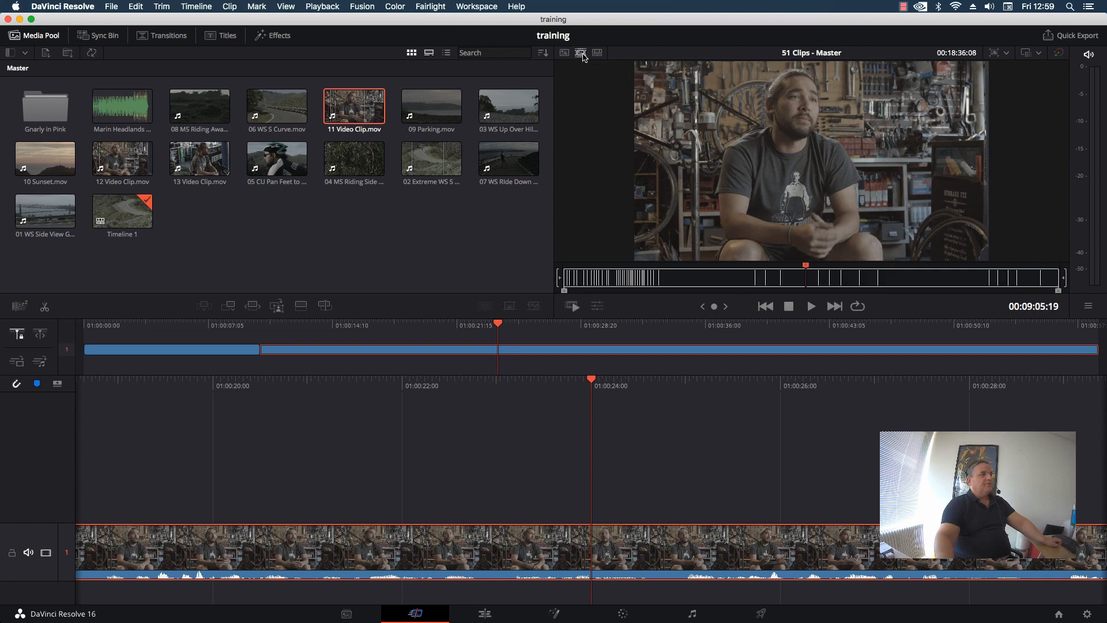
drag(807, 267, 748, 268)
- Return the viewer to the timeline and lower the interview clip's audio volume
click(597, 53)
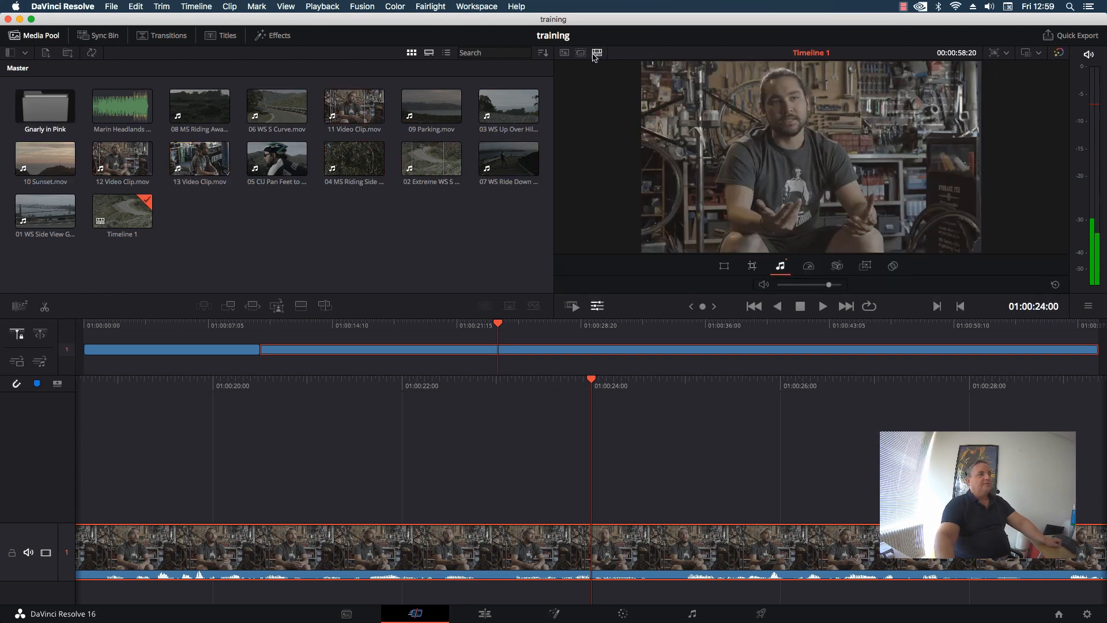
drag(828, 285, 813, 287)
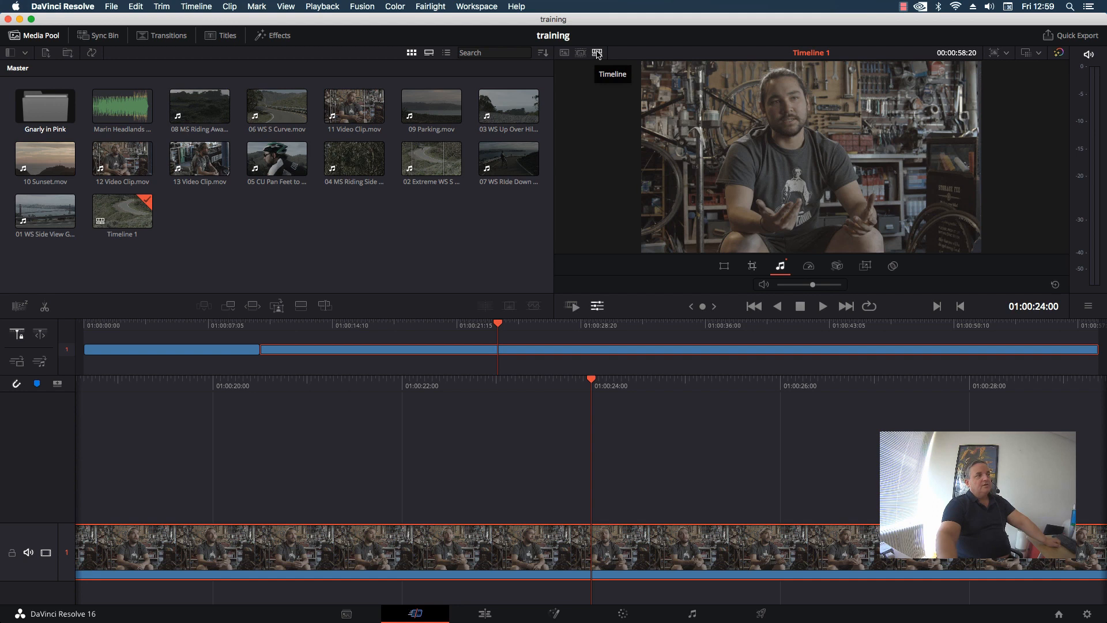
- Examine the available timeline resolution presets and color science options without changing them
click(1007, 53)
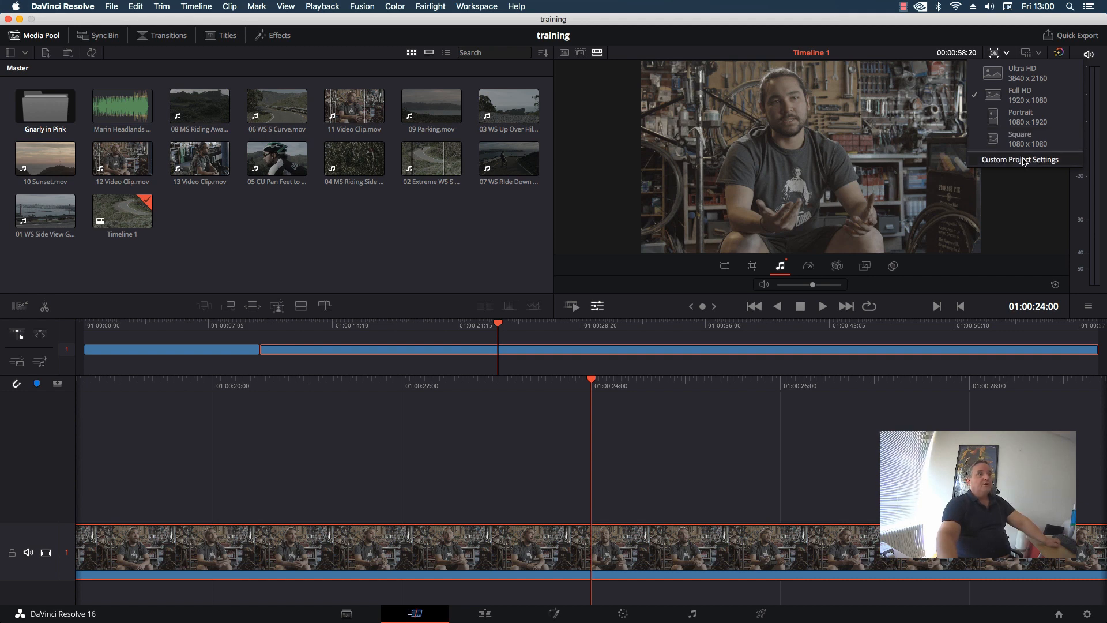
click(1024, 39)
click(1039, 53)
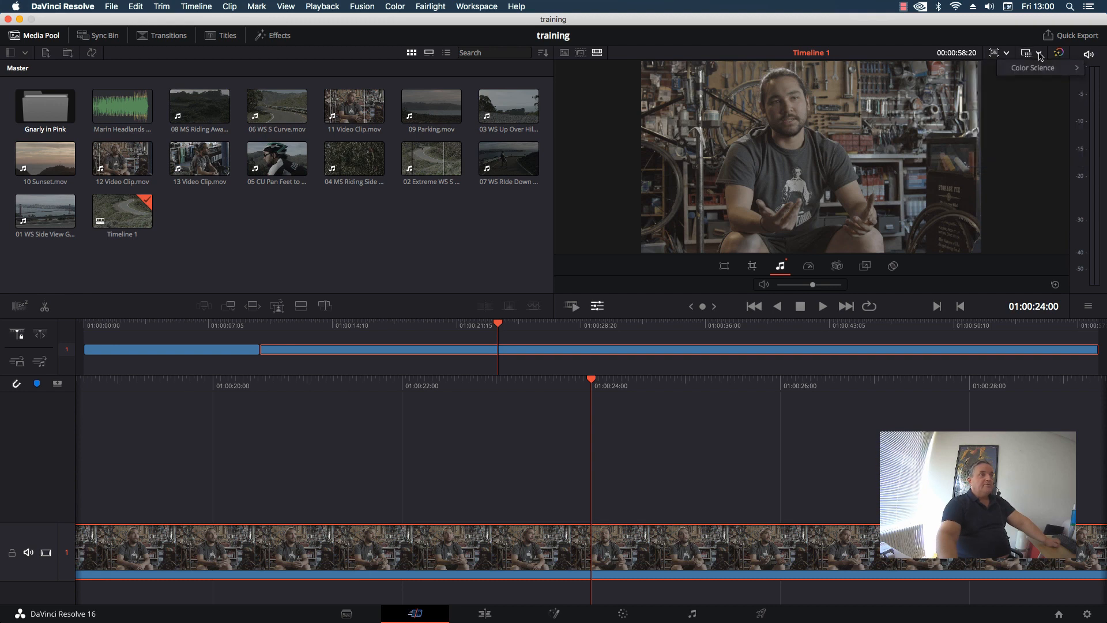
mouse_move(1038, 70)
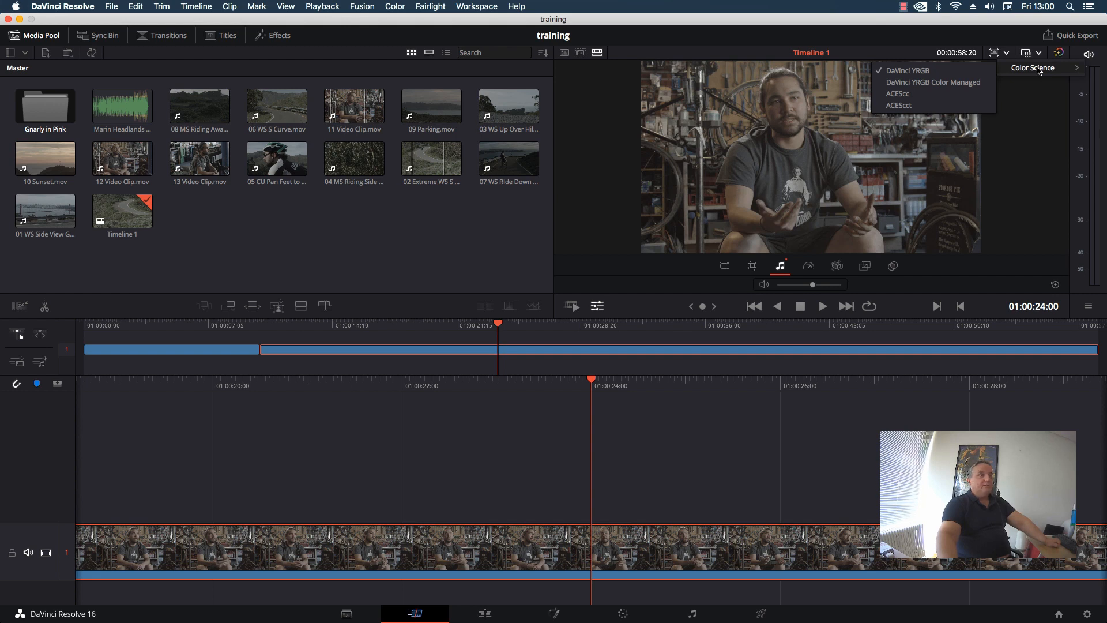
click(1041, 109)
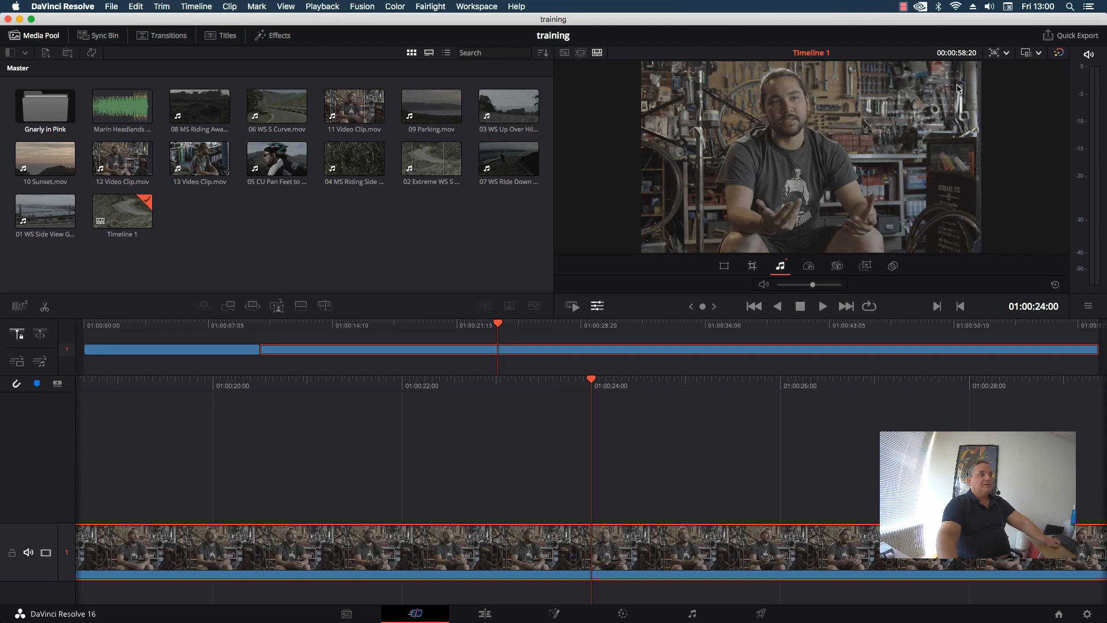
- Review the Quick Export formats and settings, and cancel without exporting
click(1075, 38)
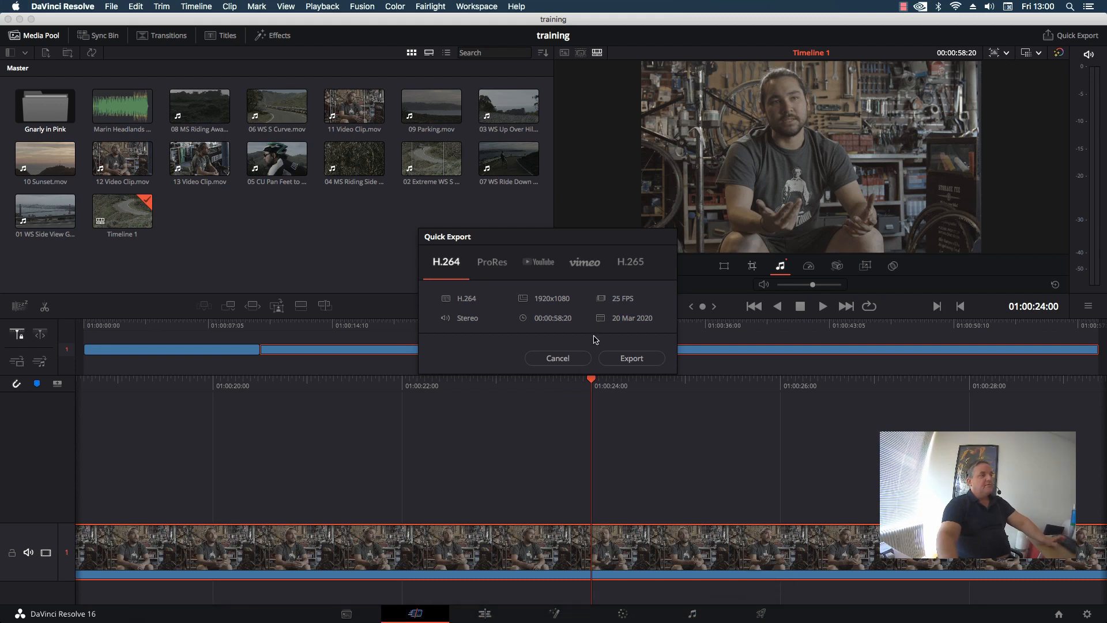
click(556, 358)
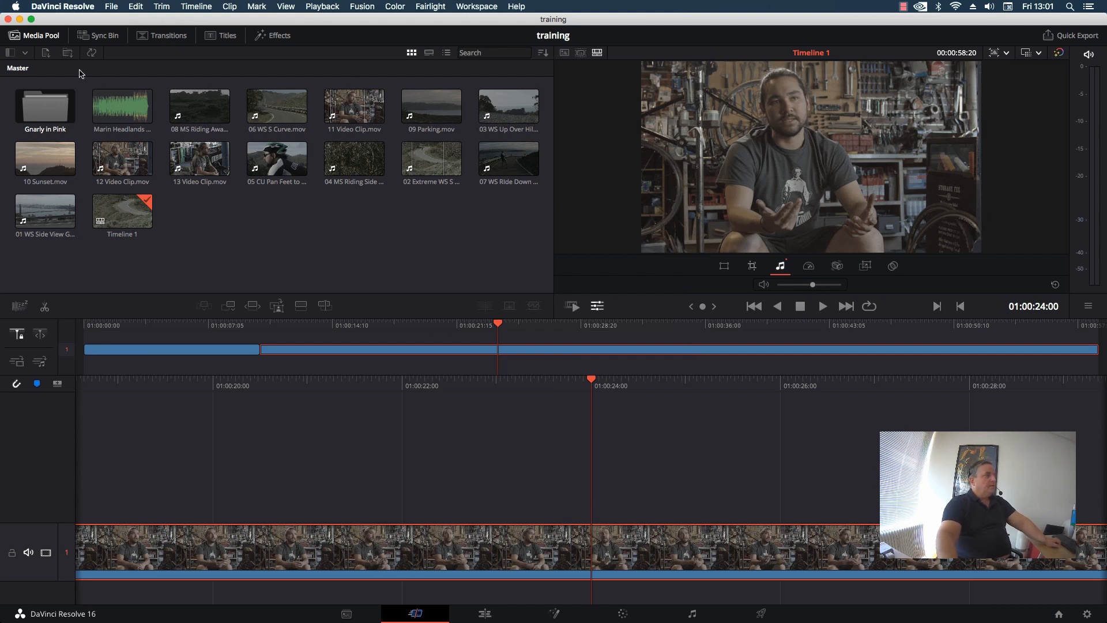
- Open the Gnarly in Pink bin inside the Master bin of the media pool
click(25, 54)
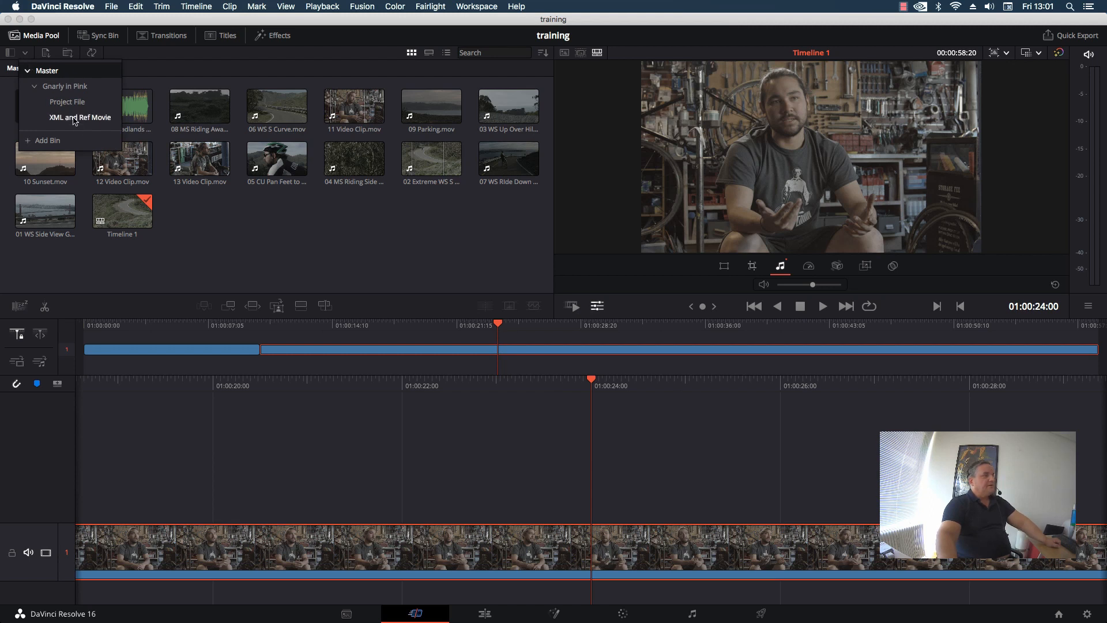
click(50, 87)
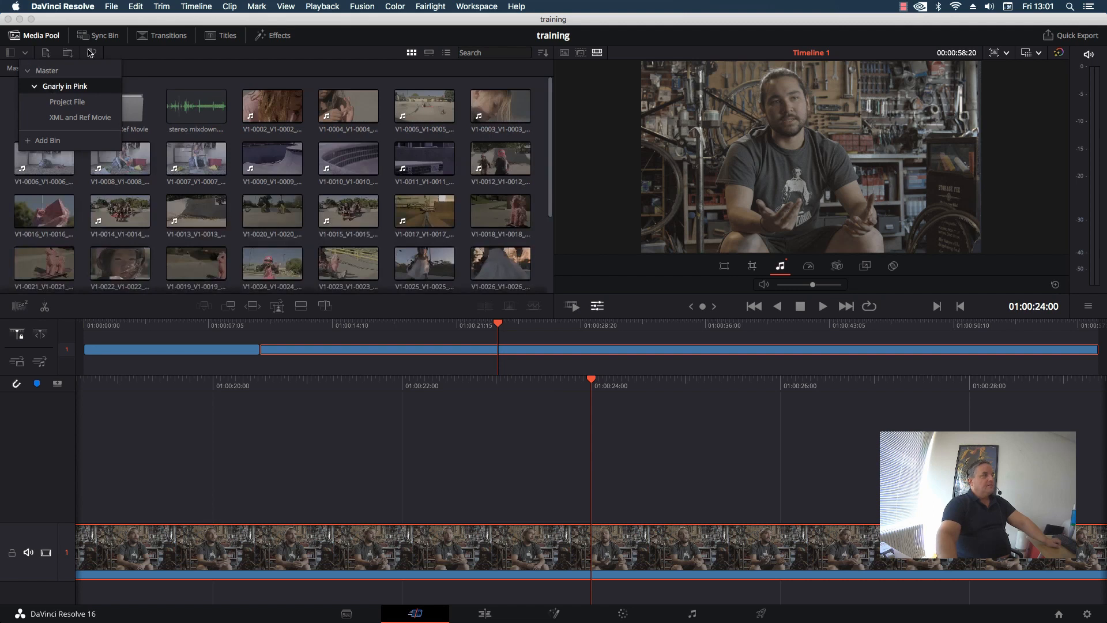
click(25, 56)
- View the file browser for importing media and cancel it without importing
click(48, 55)
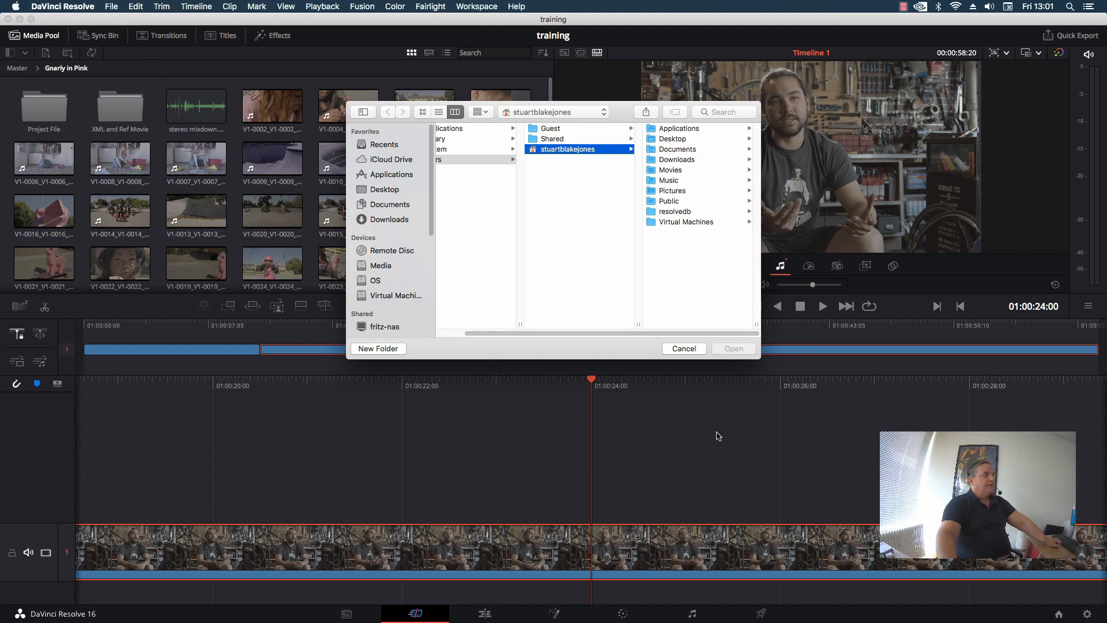
click(684, 348)
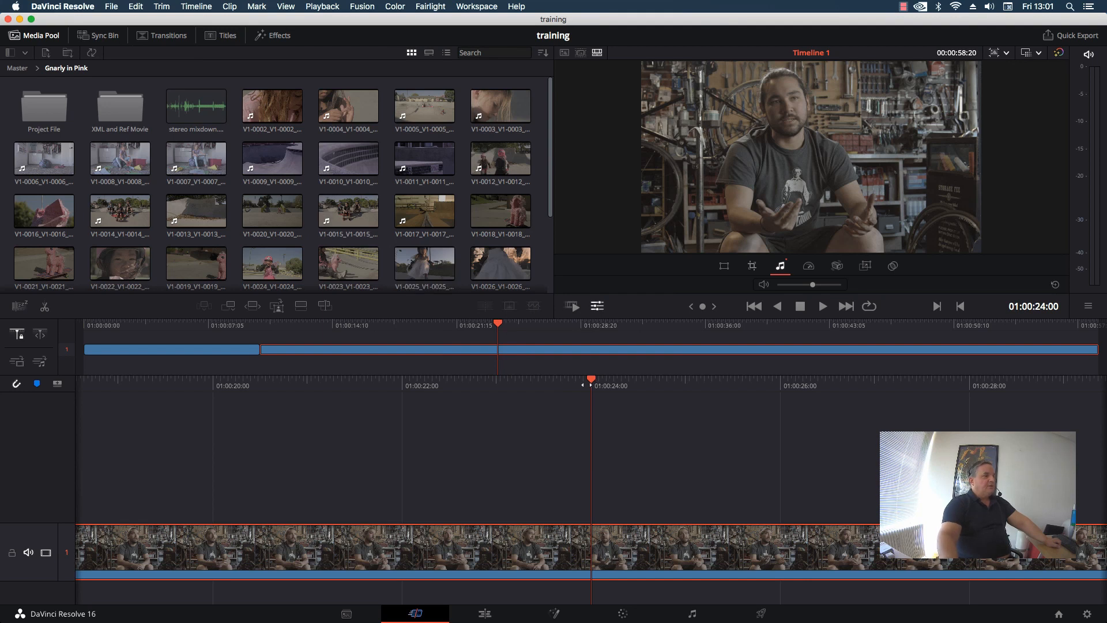
- Place the playhead on the cut between the road clip and the interview clip, at 01:00:10:05
key(space)
key(space)
click(281, 326)
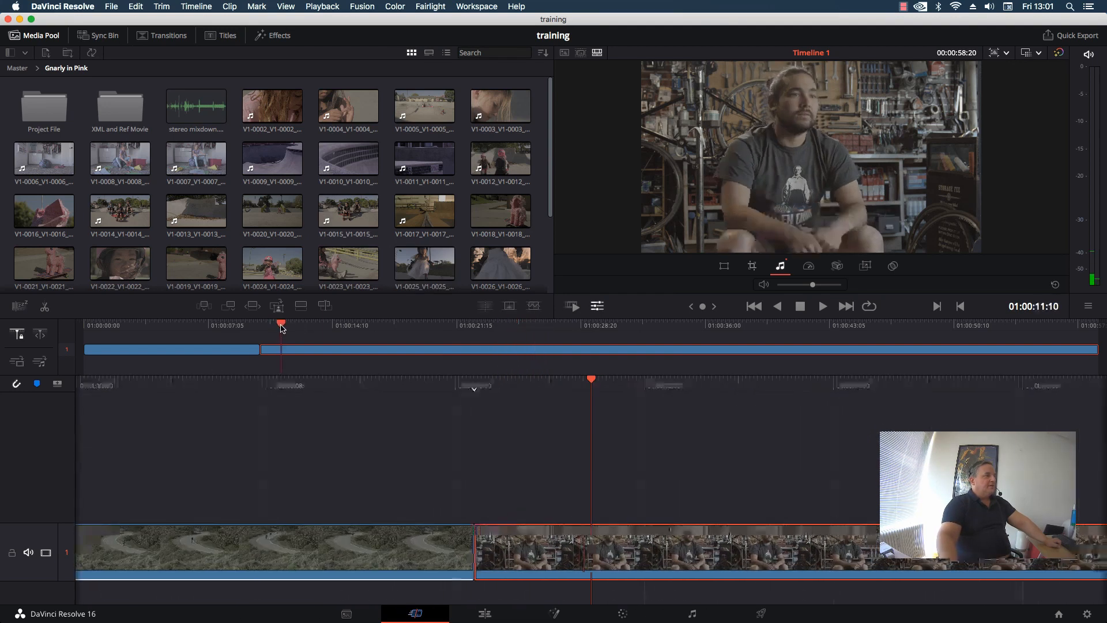
drag(280, 328, 260, 328)
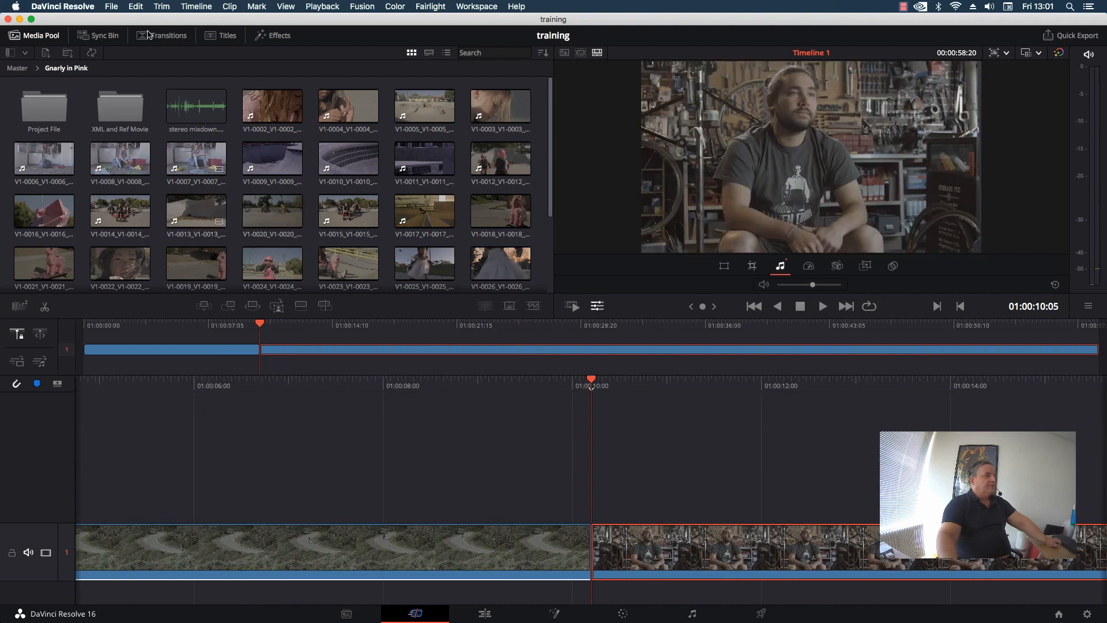
- Add a Band Wipe video transition at the cut between the road clip and the interview clip
click(177, 38)
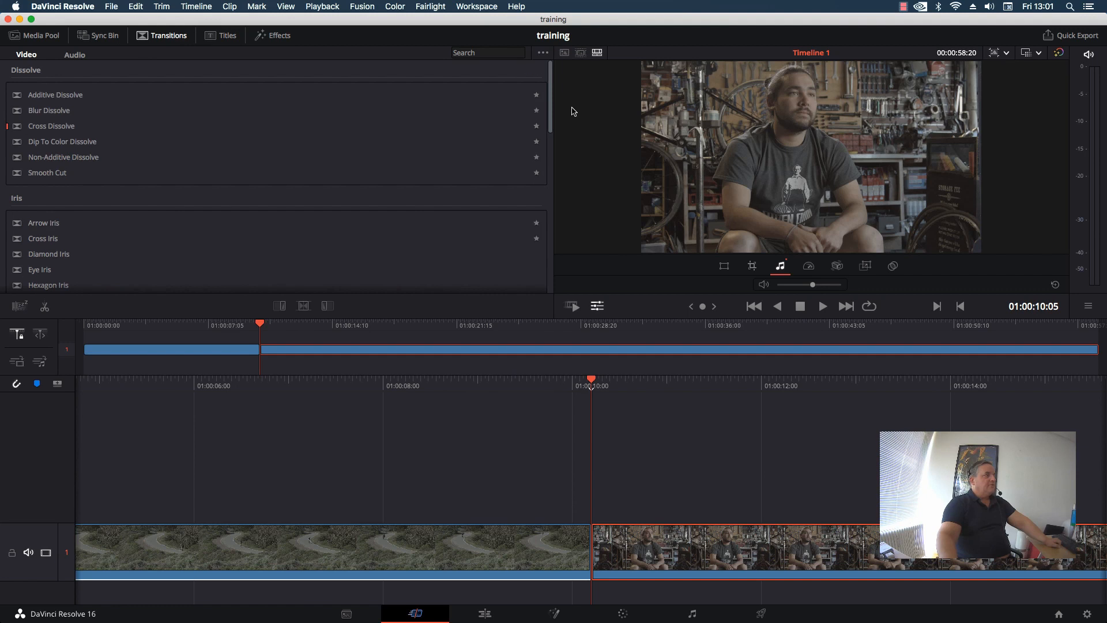
drag(552, 104, 542, 240)
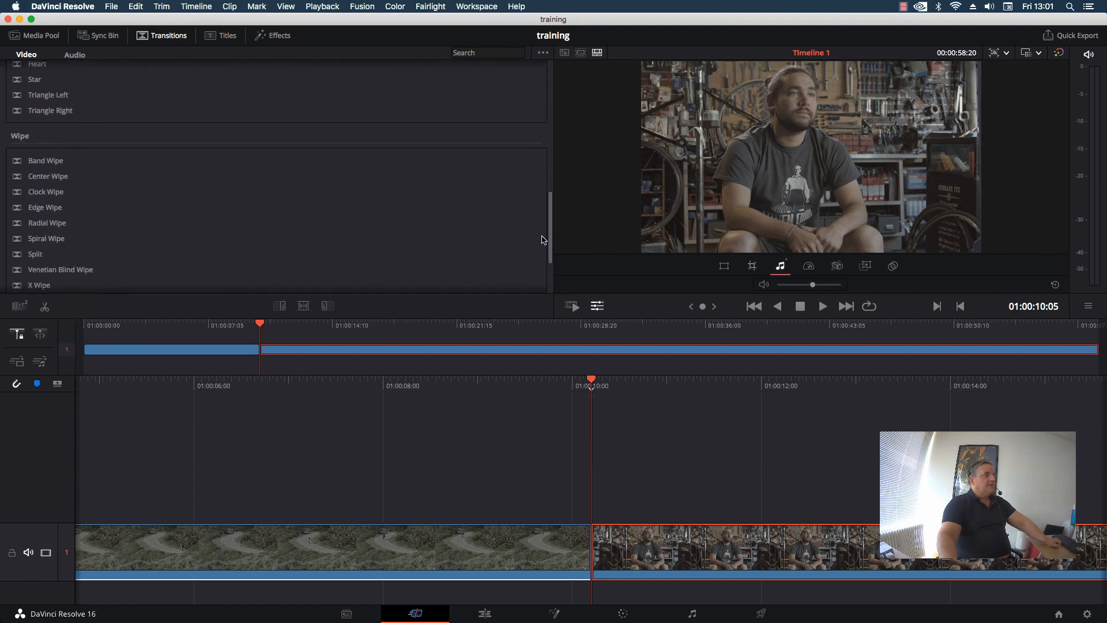
click(592, 539)
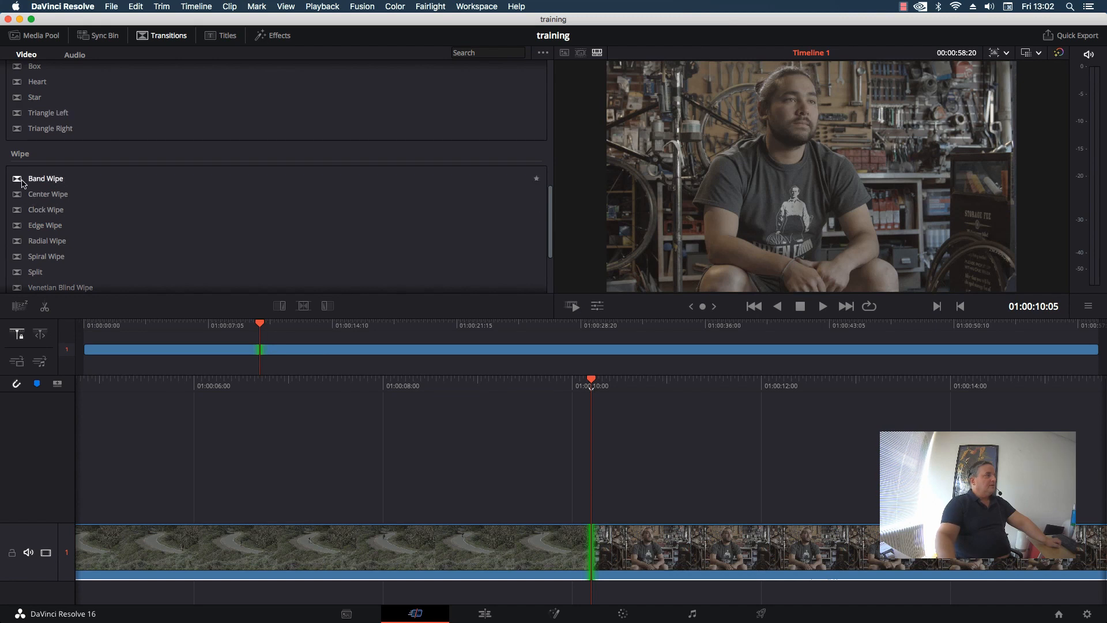
drag(16, 179, 579, 548)
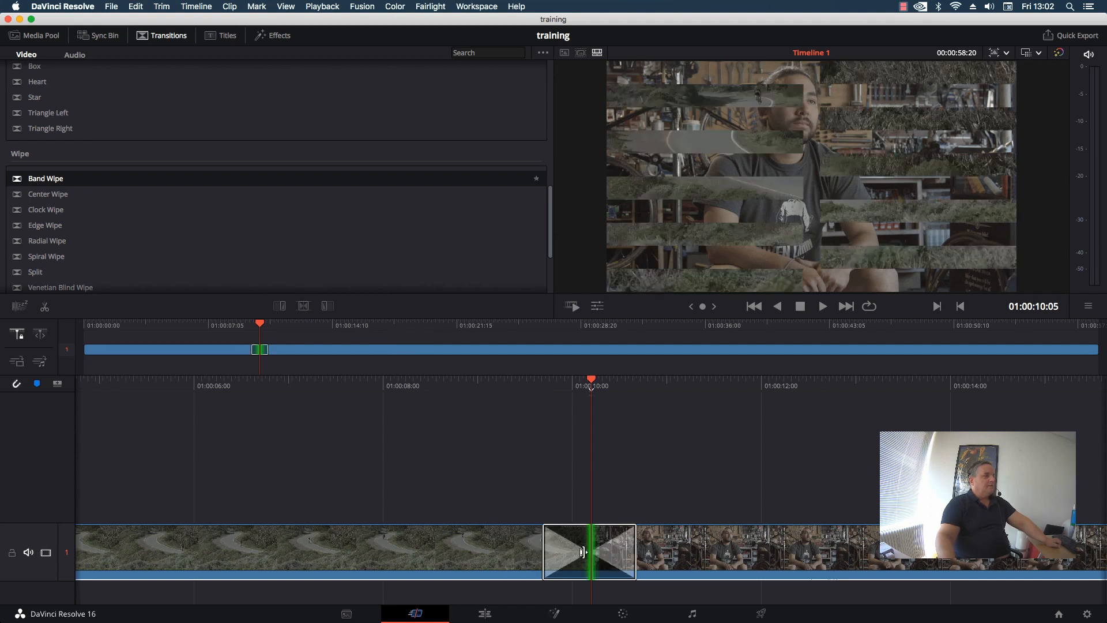
- Play the timeline from shortly before the Band Wipe through the transition to preview it
drag(538, 379, 663, 396)
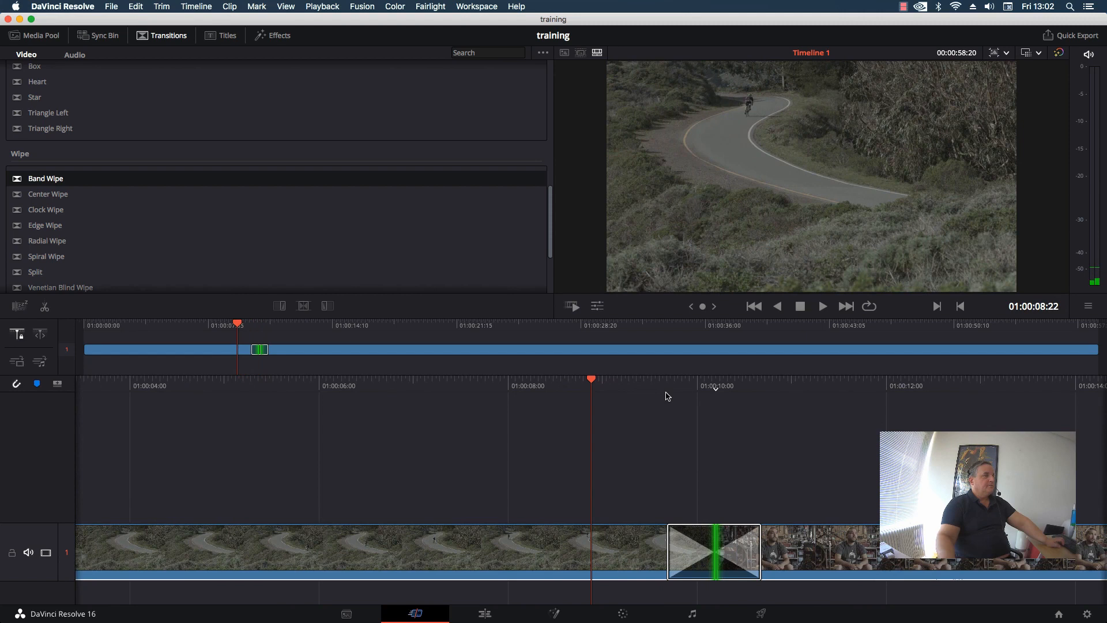
key(space)
key(space)
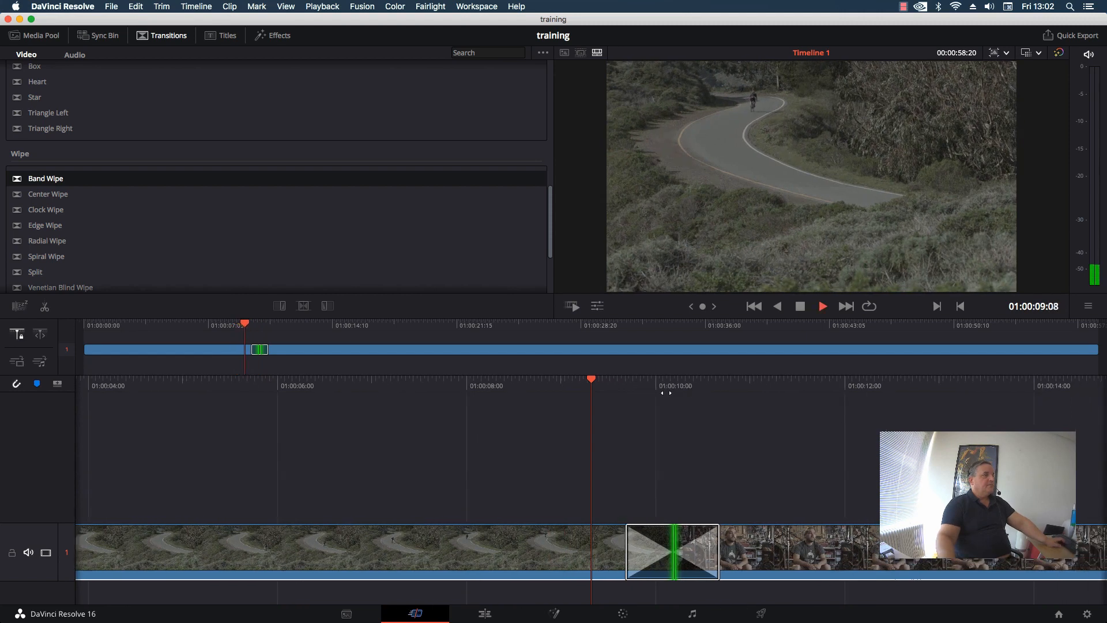
key(space)
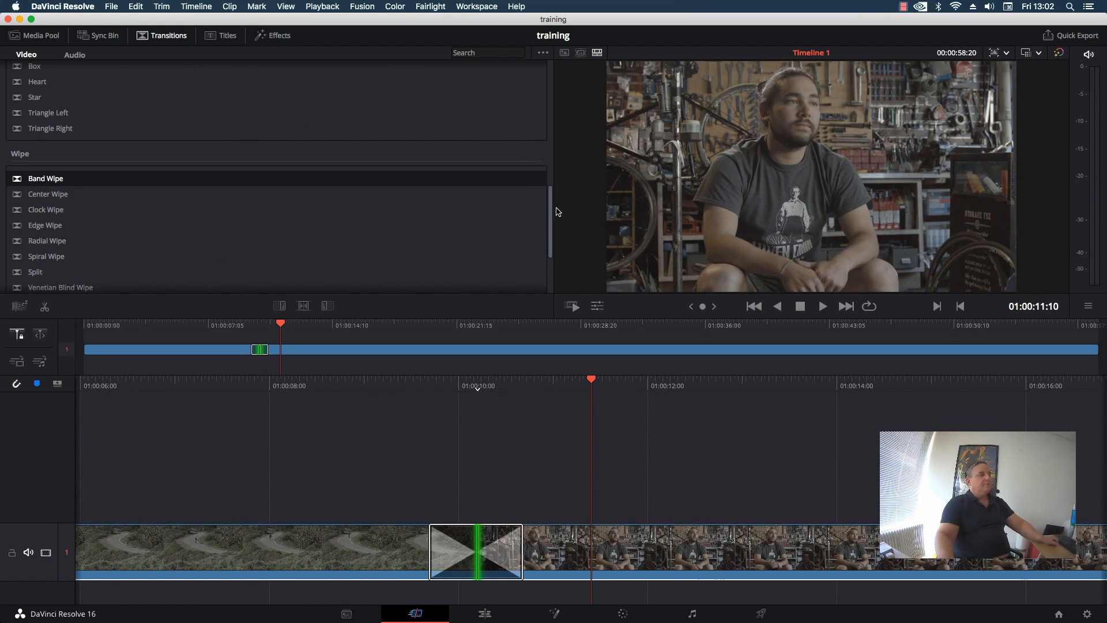
- Browse the available title templates, including the standard Titles and Fusion Titles
click(221, 36)
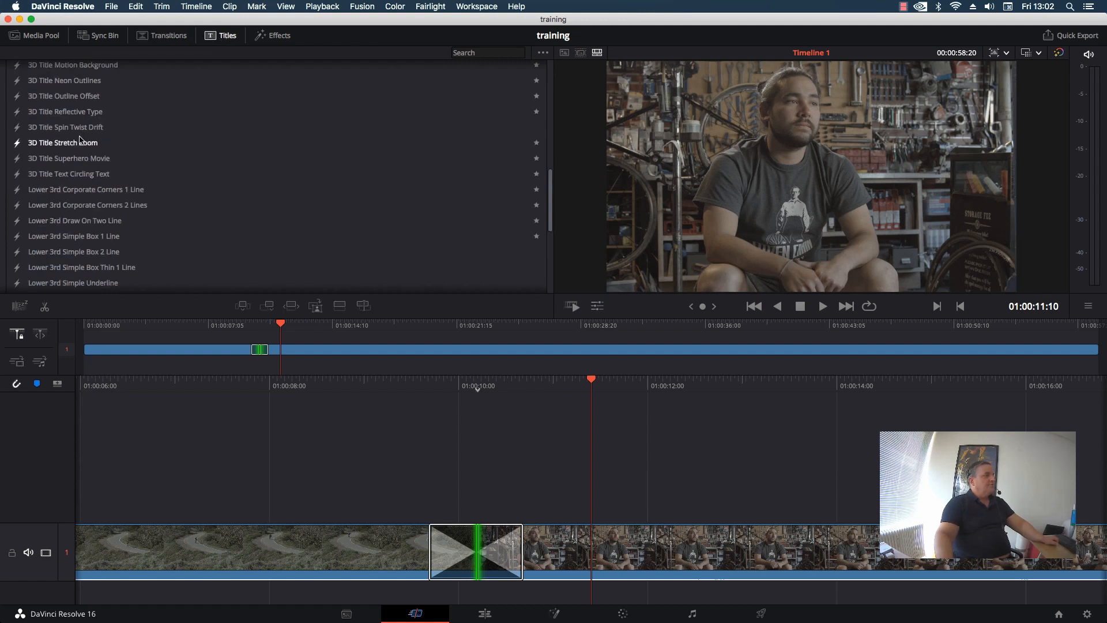
drag(551, 186, 564, 78)
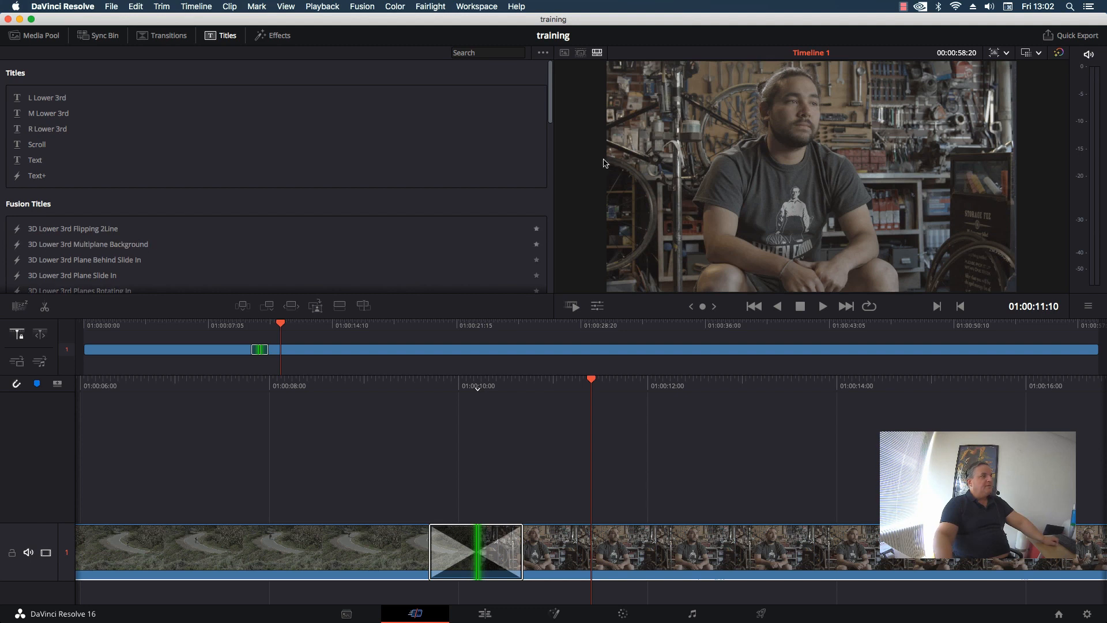
- Add the 3D Lower 3rd Shelf Fusion title on a track above the interview clip, starting just after the Band Wipe transition
drag(550, 94, 549, 65)
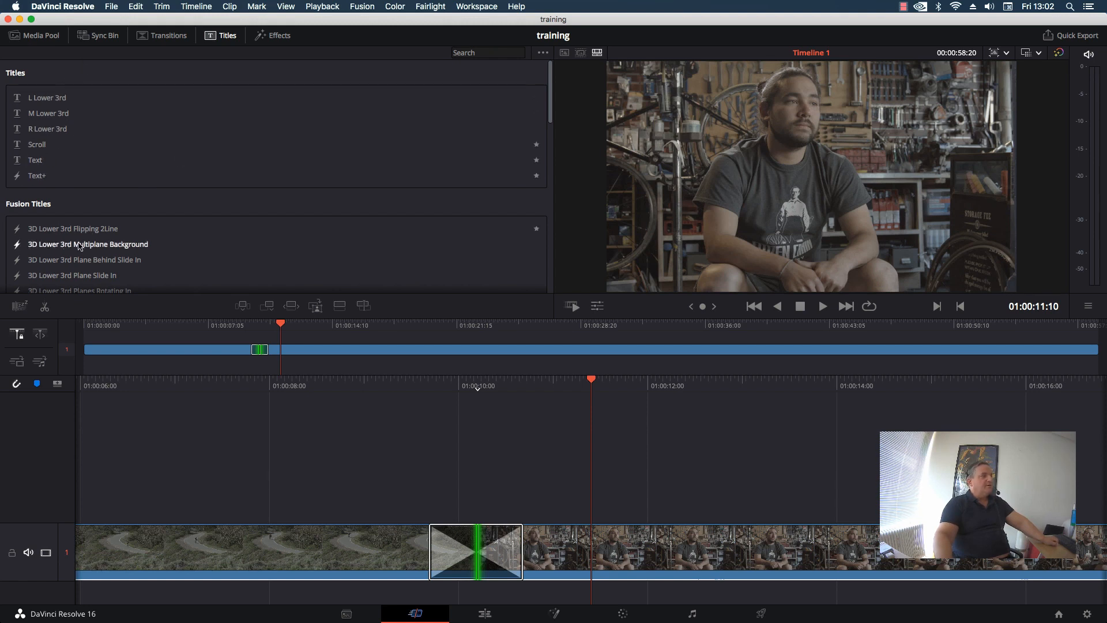
scroll(548, 103, down, 5)
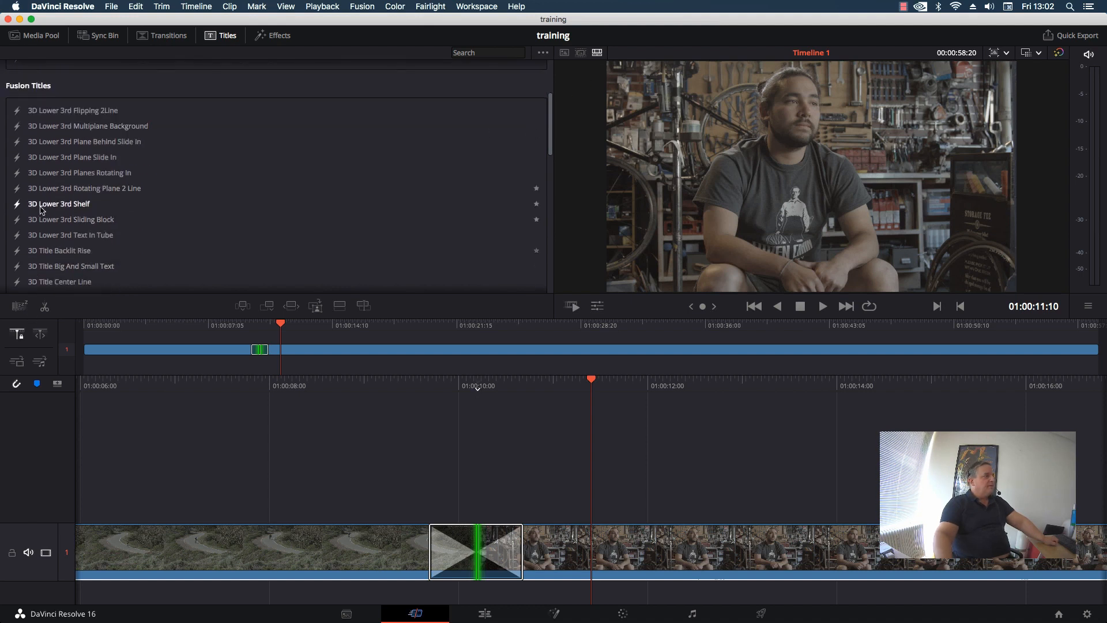
drag(31, 207, 528, 462)
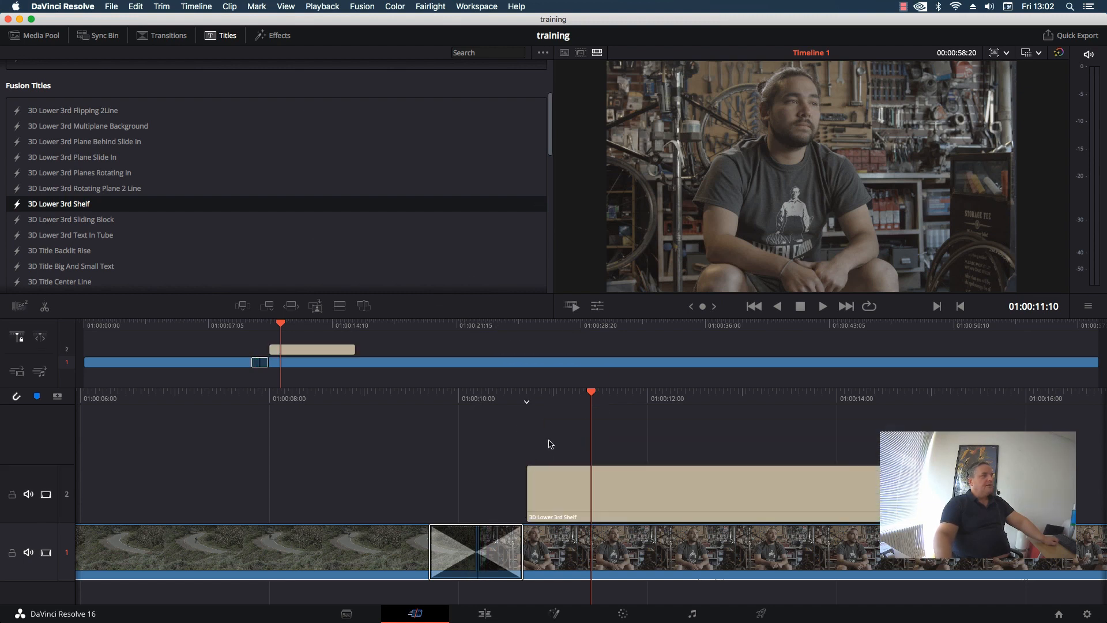
- Play the timeline through the 3D Lower 3rd Shelf title to its end to preview the animation
drag(576, 398, 487, 397)
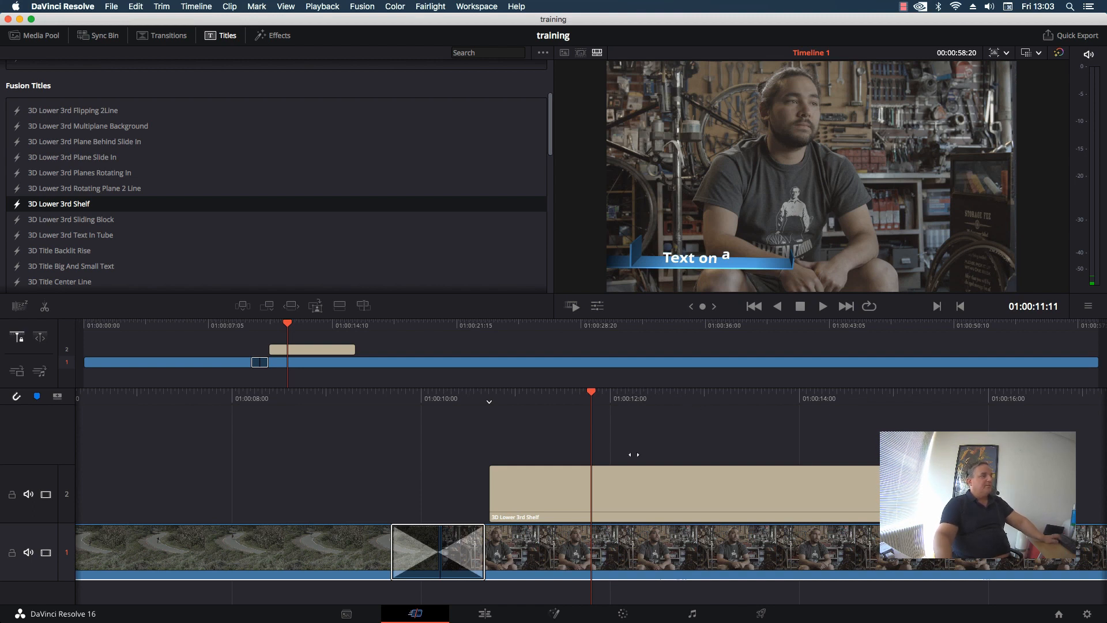
click(637, 490)
key(space)
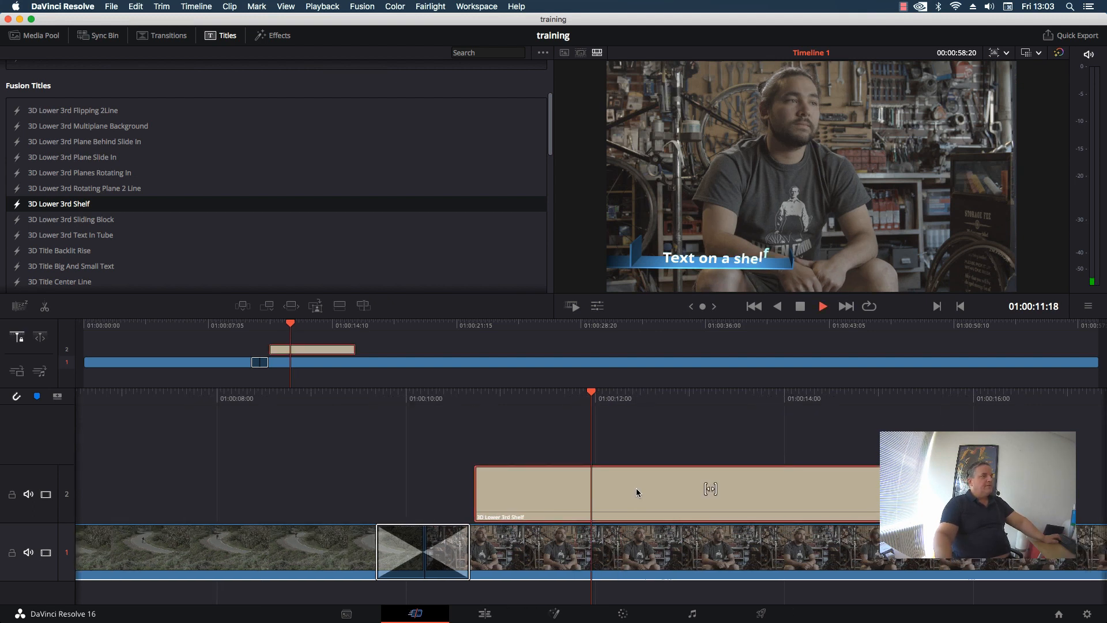
key(space)
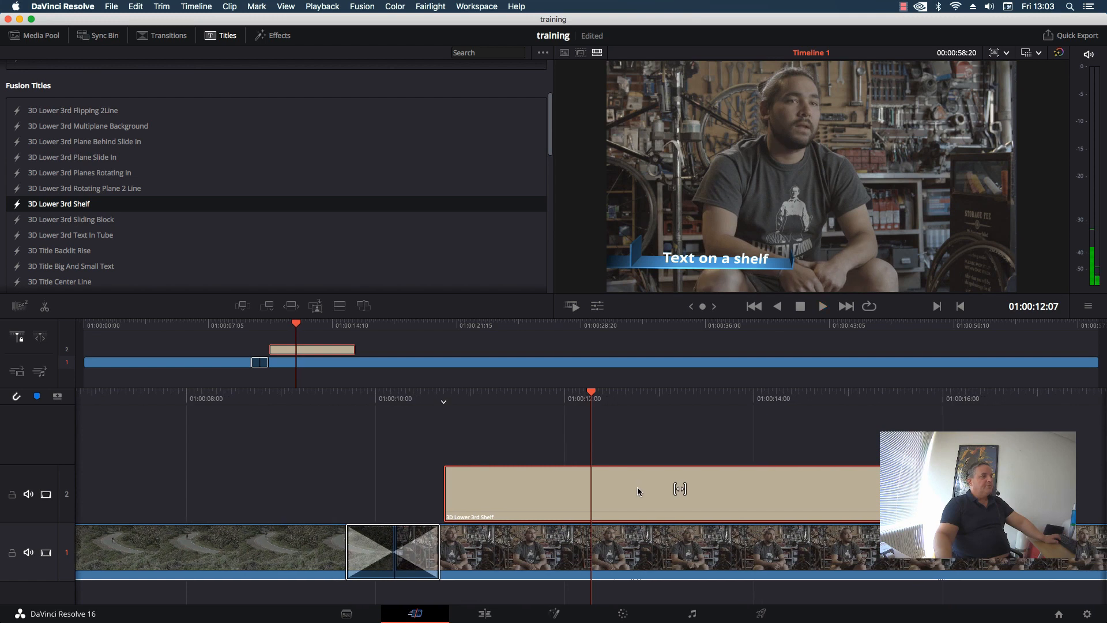
key(space)
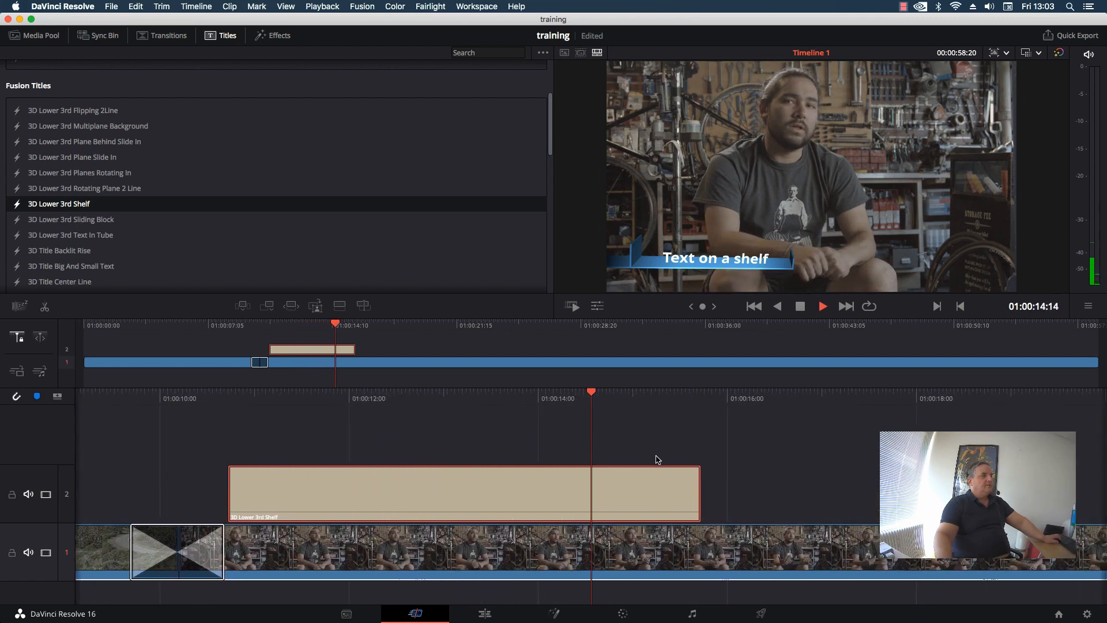
key(space)
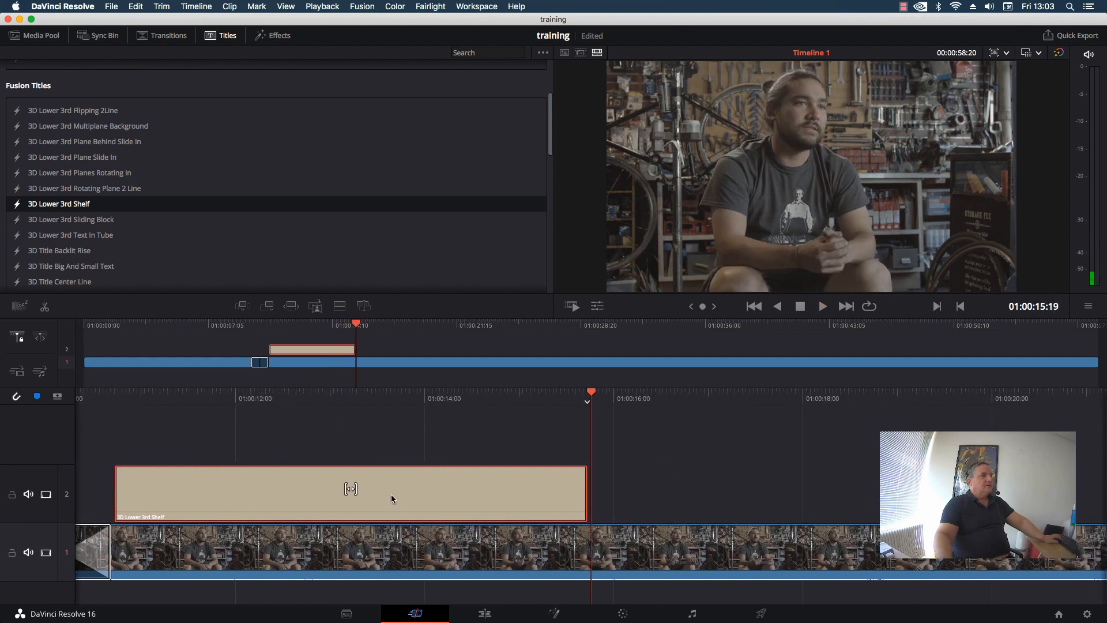
- Examine the clip options, including the clip colours, available for the lower-third title and for the interview clip
right_click(431, 495)
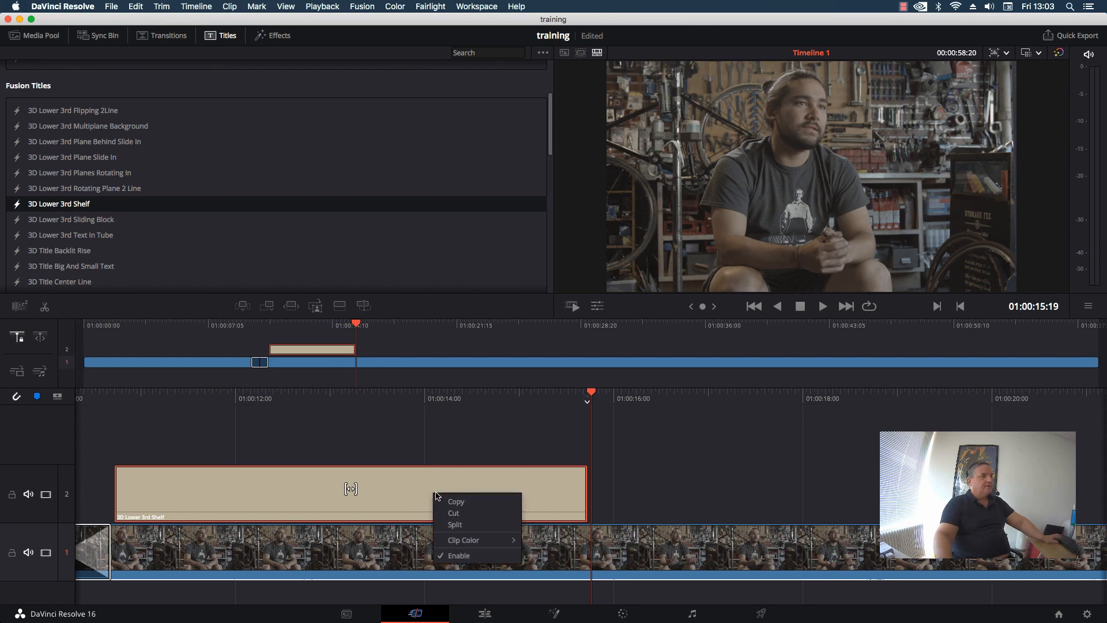
mouse_move(476, 539)
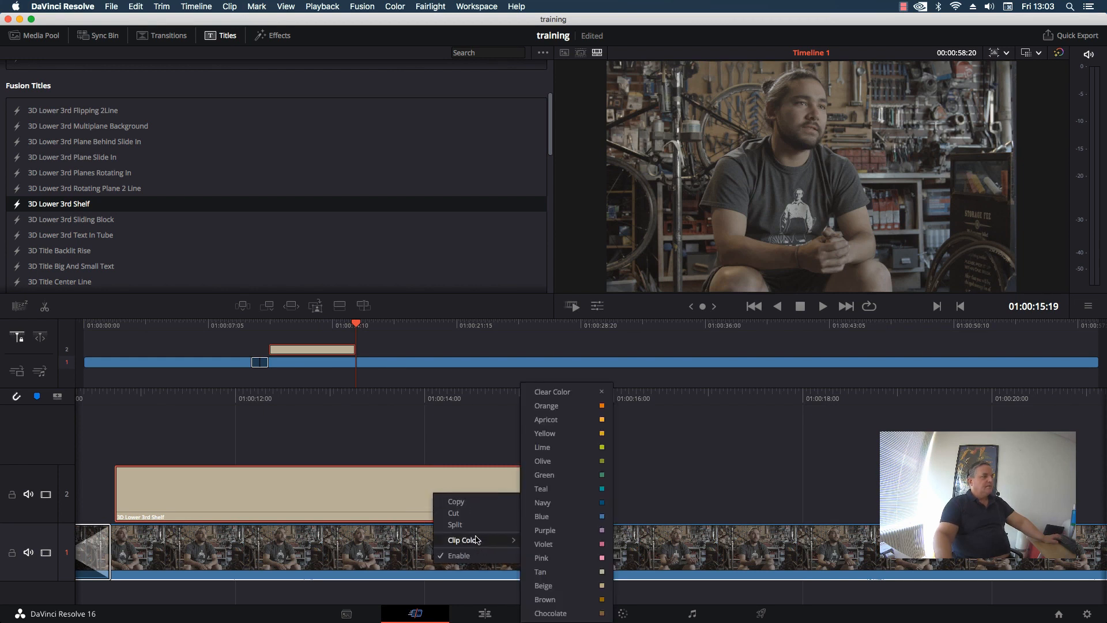
click(705, 545)
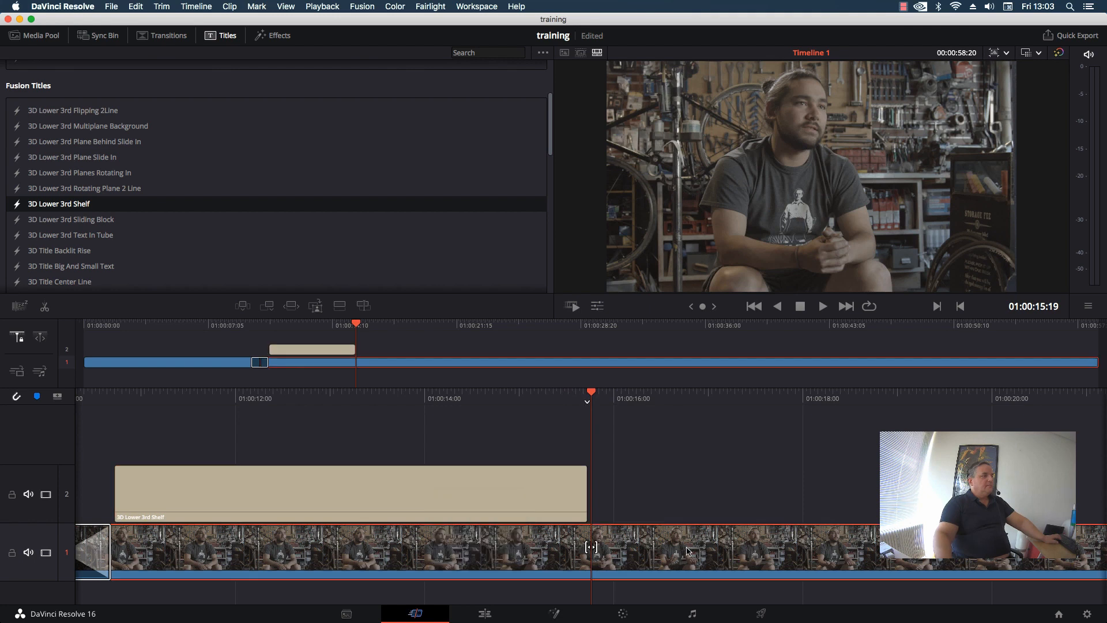
right_click(534, 539)
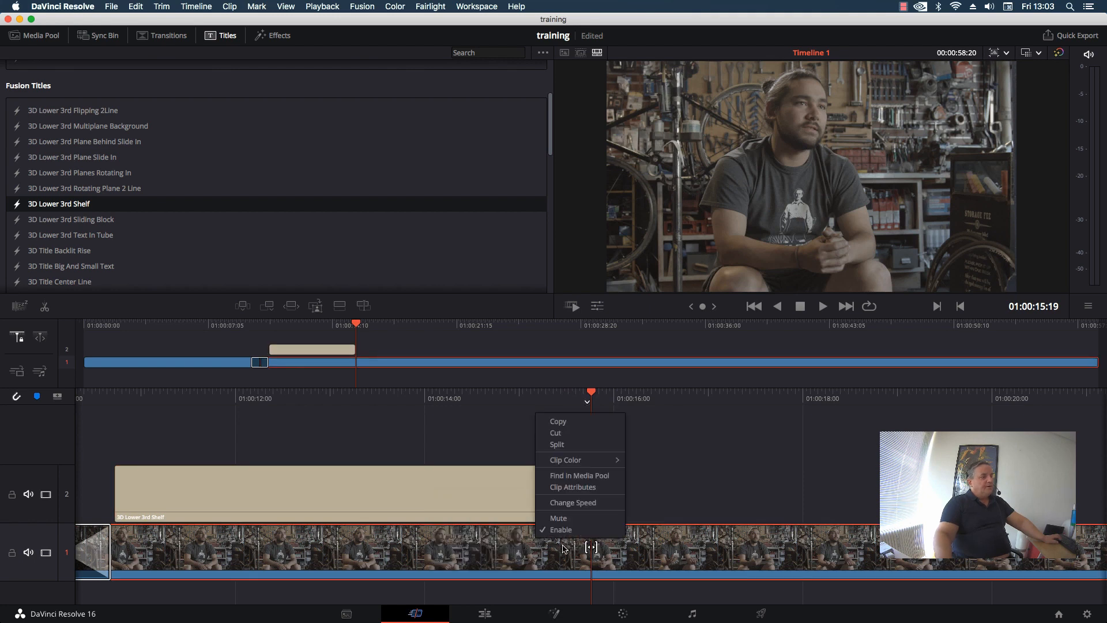
mouse_move(560, 462)
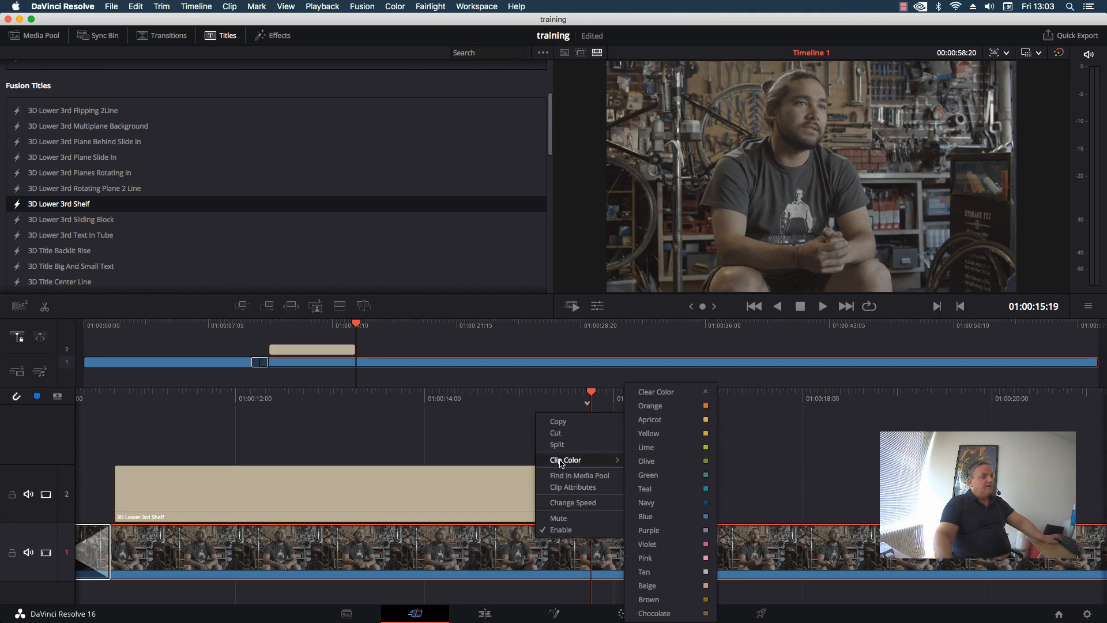
- Review the interview clip's attributes, covering the pixel aspect ratio choices and the video, audio, timecode and name settings
click(570, 487)
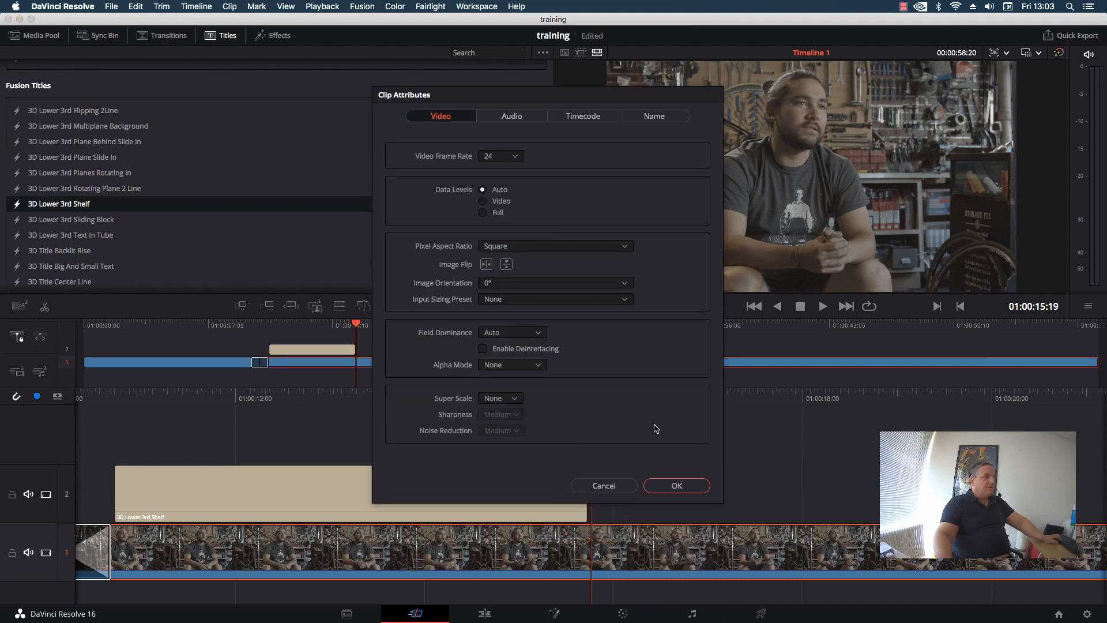
click(504, 246)
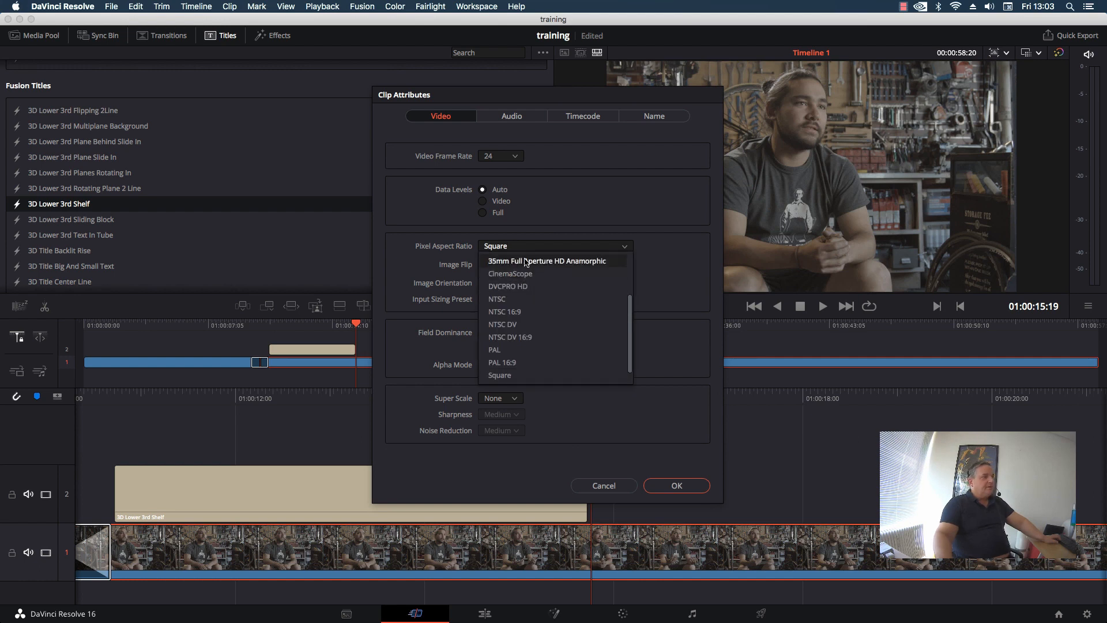
scroll(519, 369, down, 1)
click(681, 236)
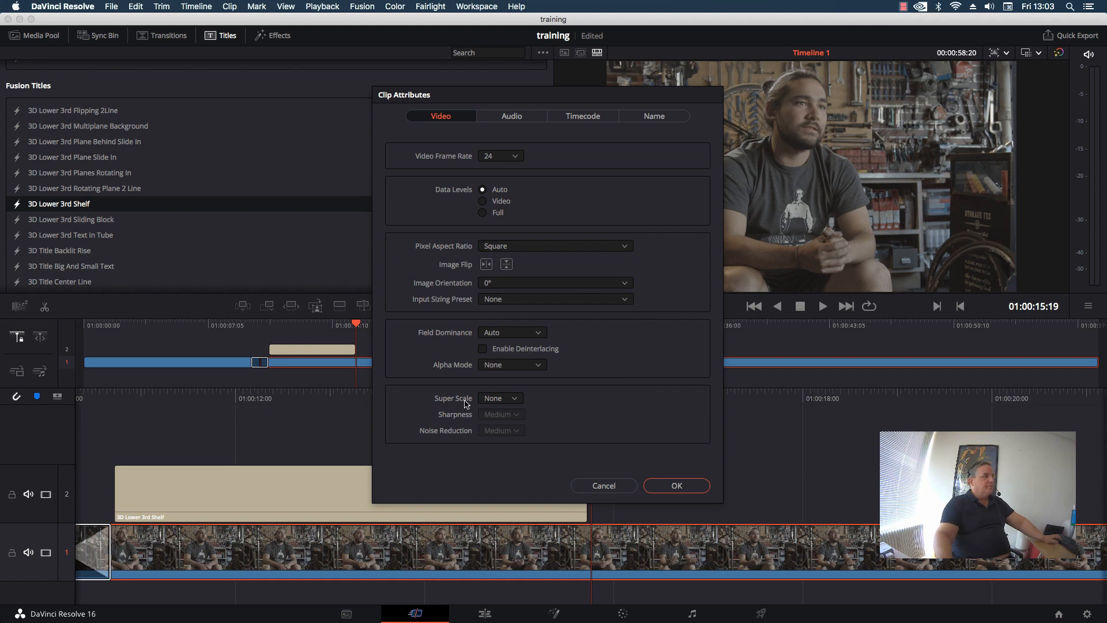
click(528, 116)
click(571, 118)
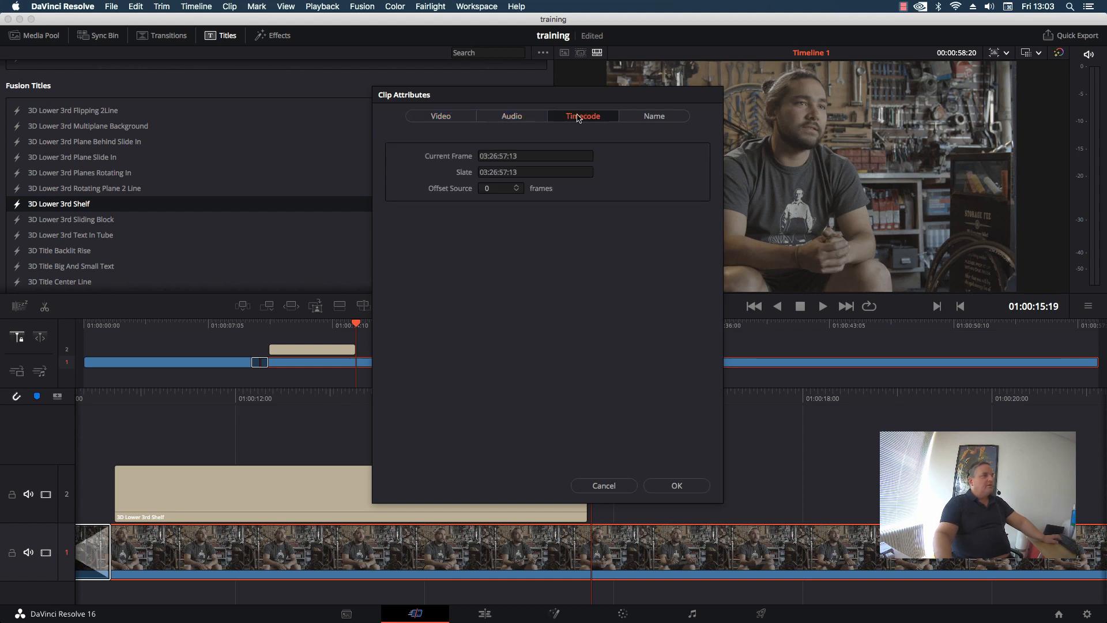
click(654, 118)
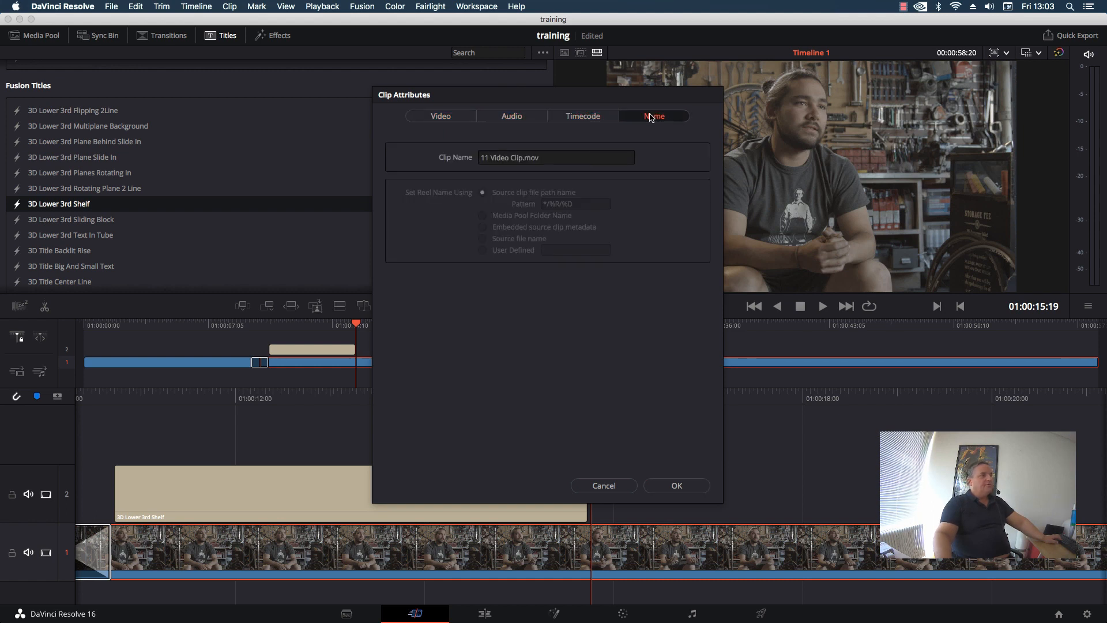
click(438, 118)
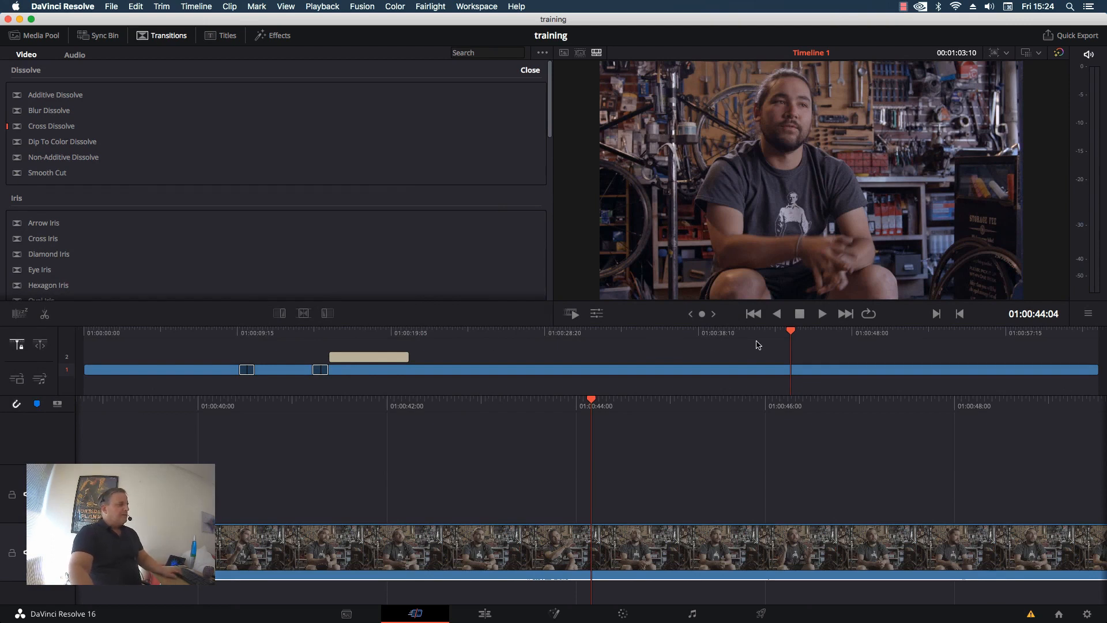
- Switch to the Edit page and place the timeline playhead at 01:00:46:20
drag(791, 335, 899, 329)
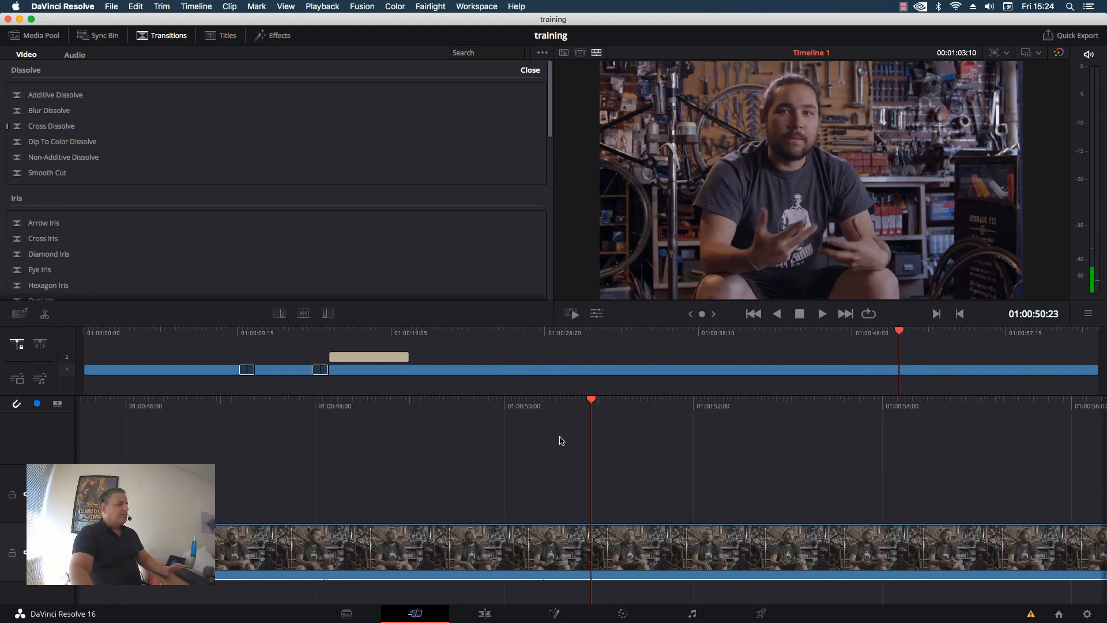
click(484, 615)
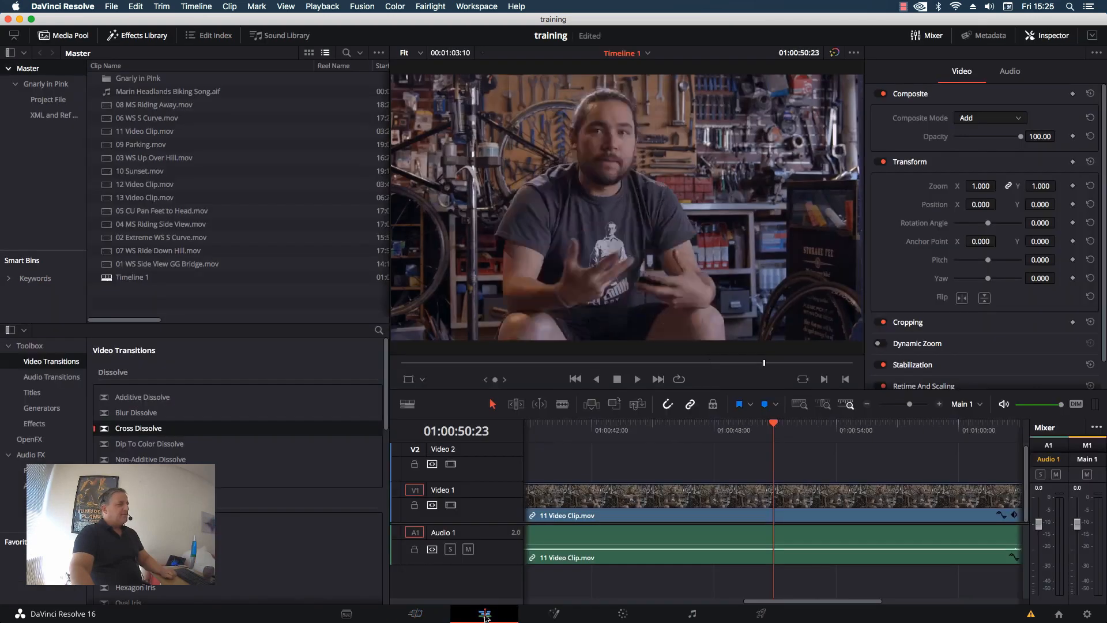
drag(637, 434, 689, 426)
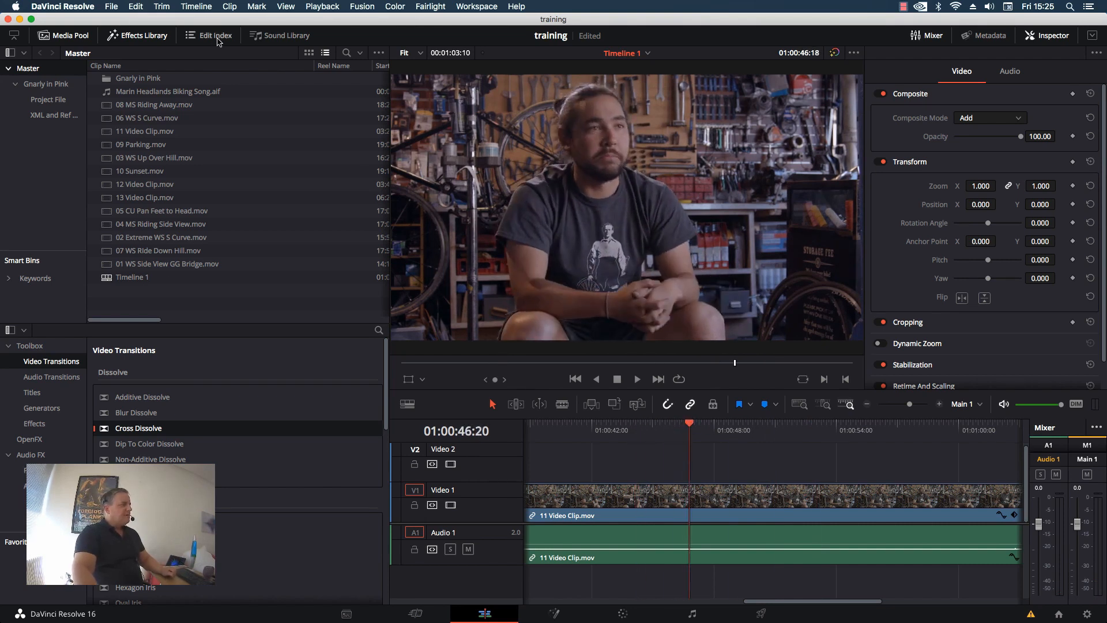
- Display the media pool clips as thumbnails and hide the Inspector so the source and timeline viewers share the space
click(81, 39)
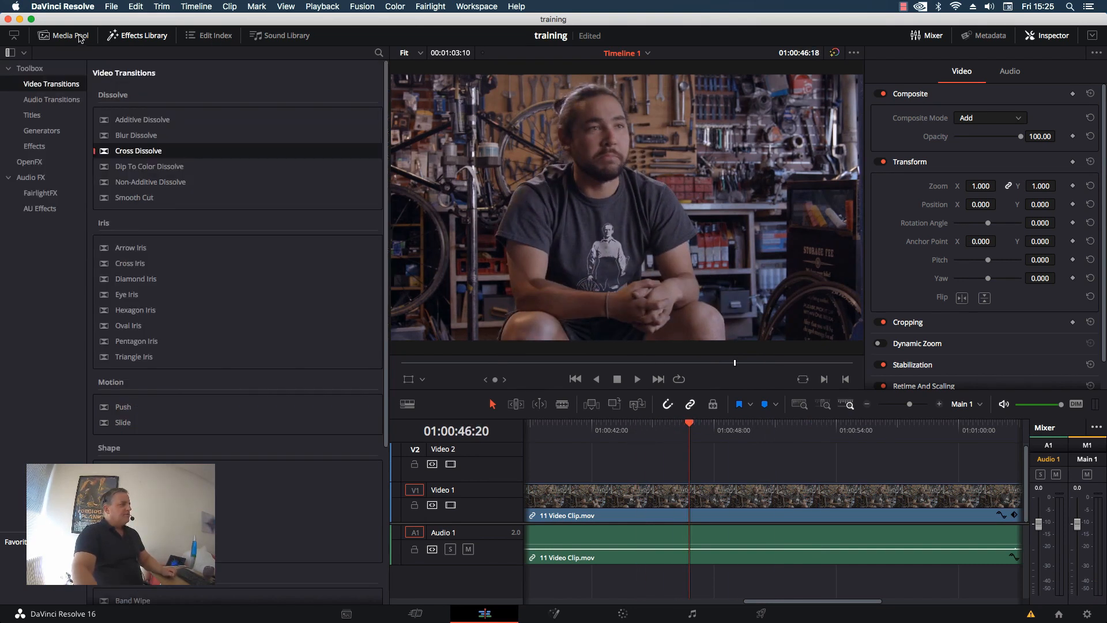
click(80, 38)
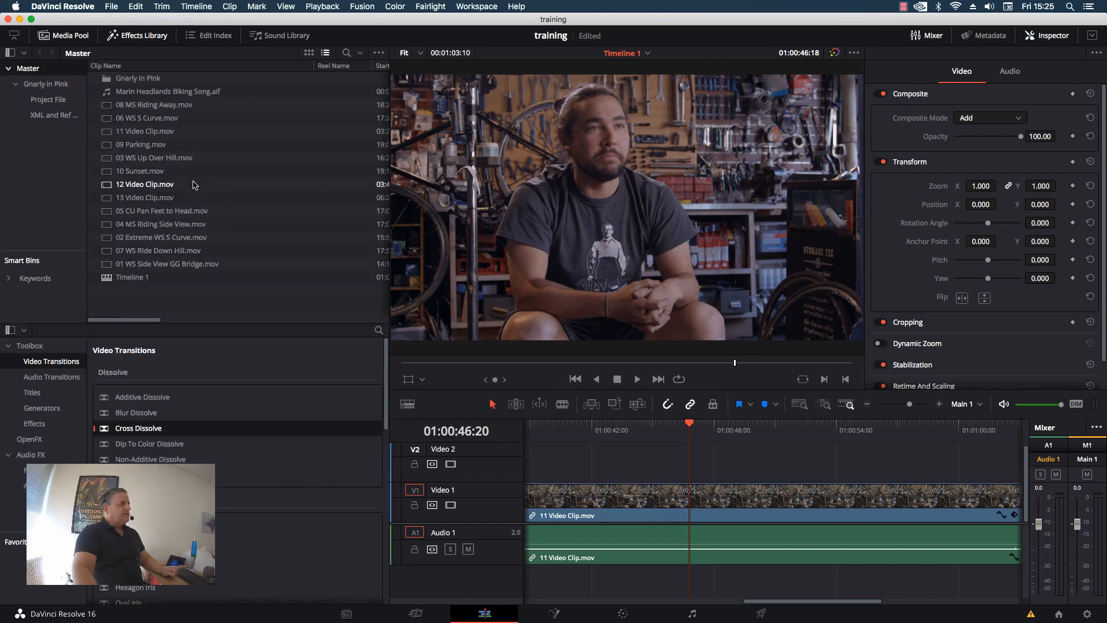
click(309, 53)
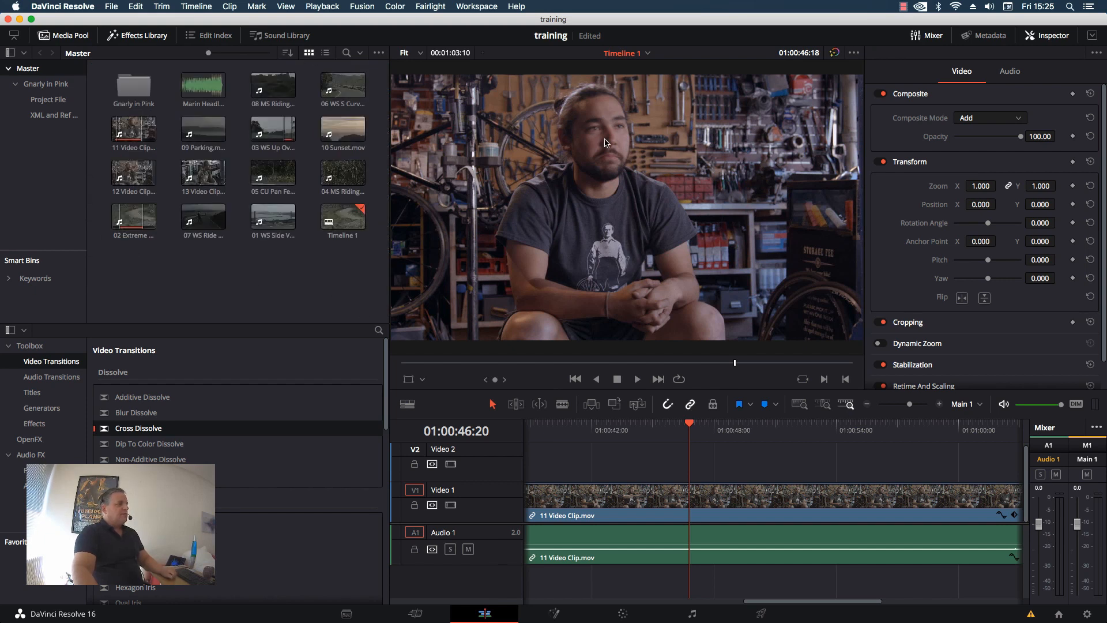
click(1047, 35)
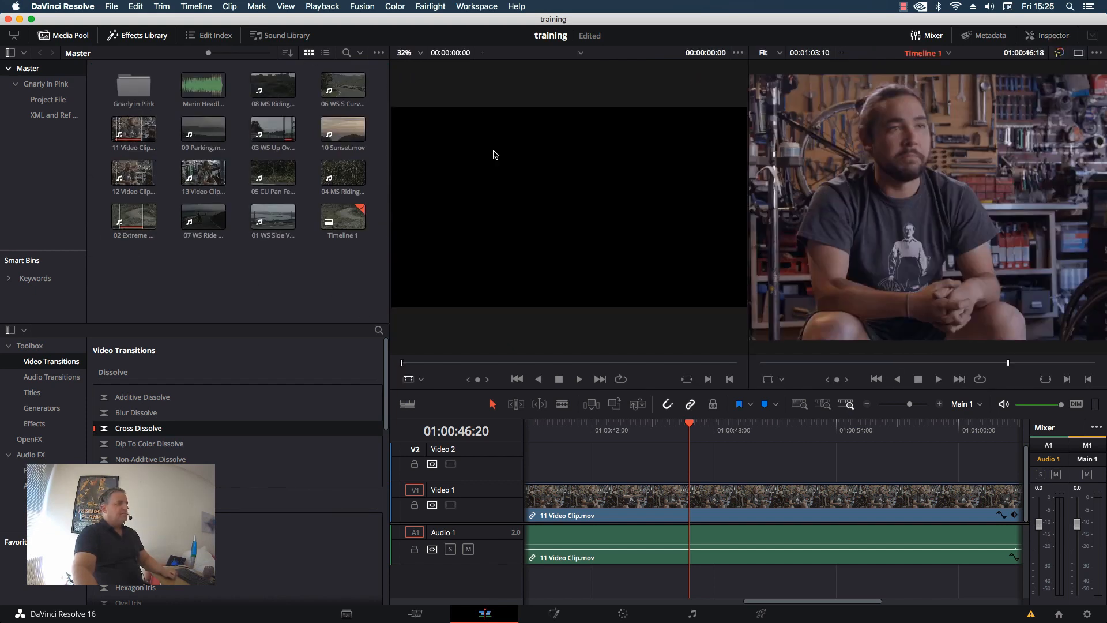
- Load 03 WS Up Over Hill.mov into the source viewer and play it briefly
click(275, 134)
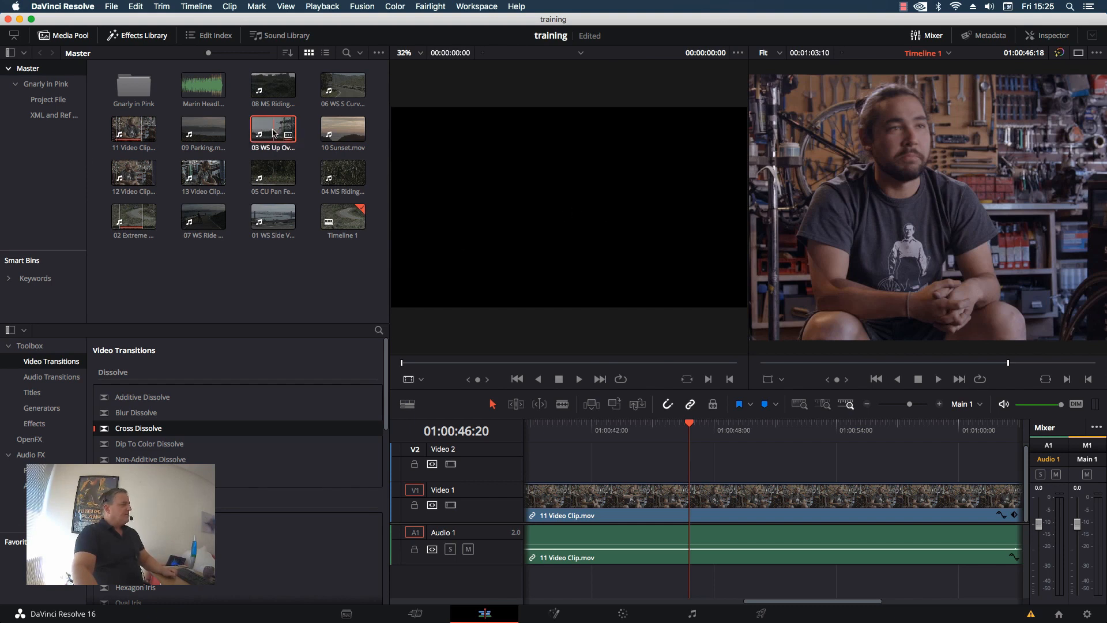
double_click(274, 133)
key(space)
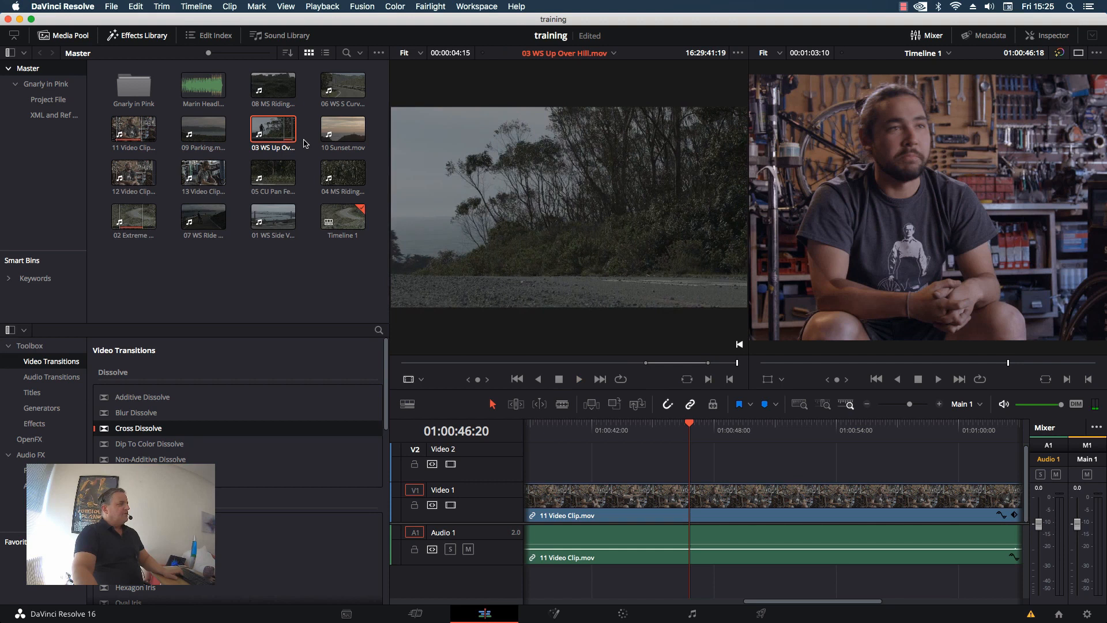
key(space)
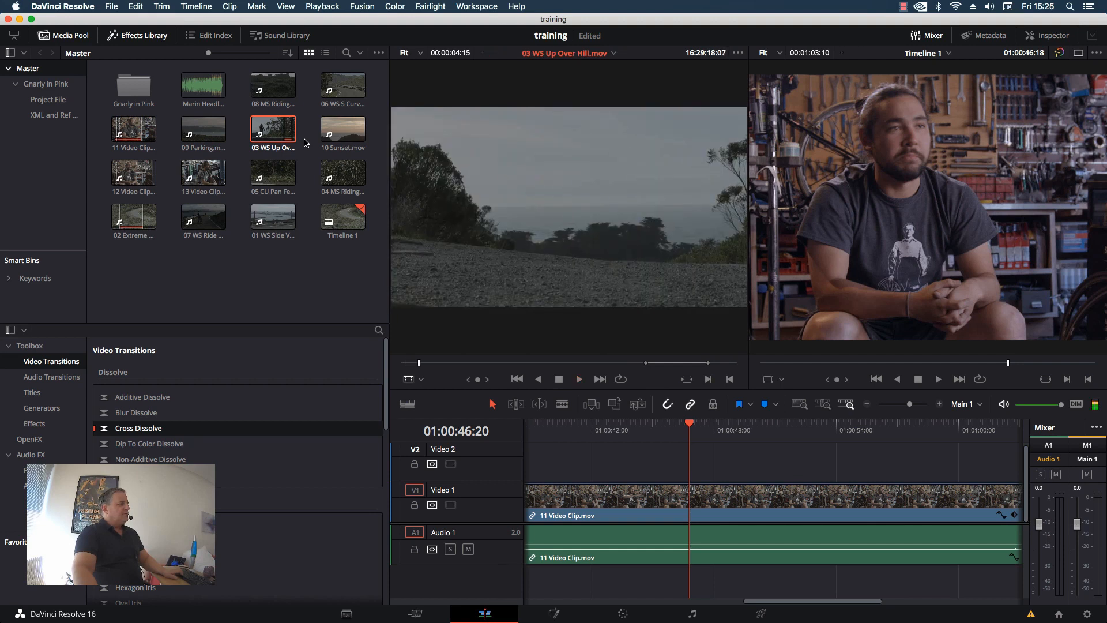
- Load 04 MS Riding Side View.mov into the source viewer and mark the range from 17:00:27:19 to 17:00:34:19
click(203, 173)
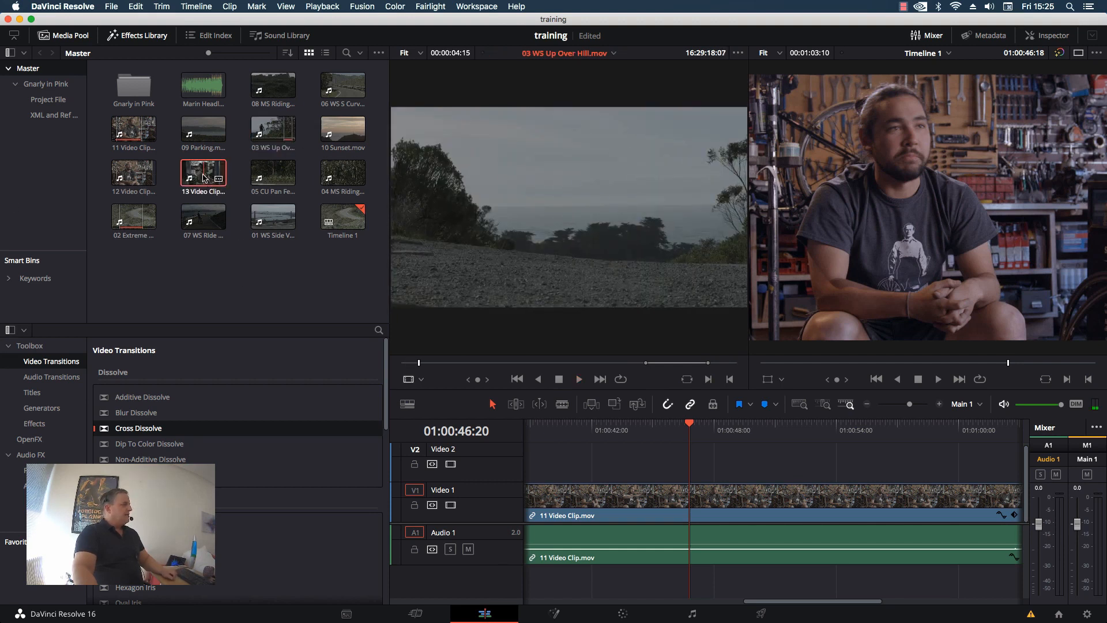
double_click(346, 170)
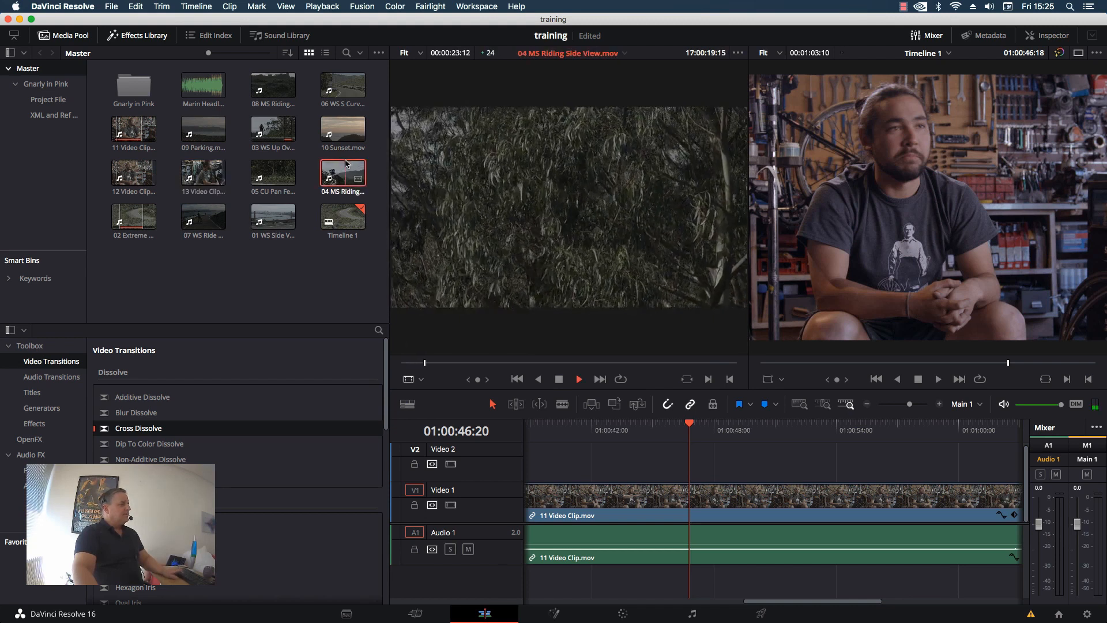
click(478, 363)
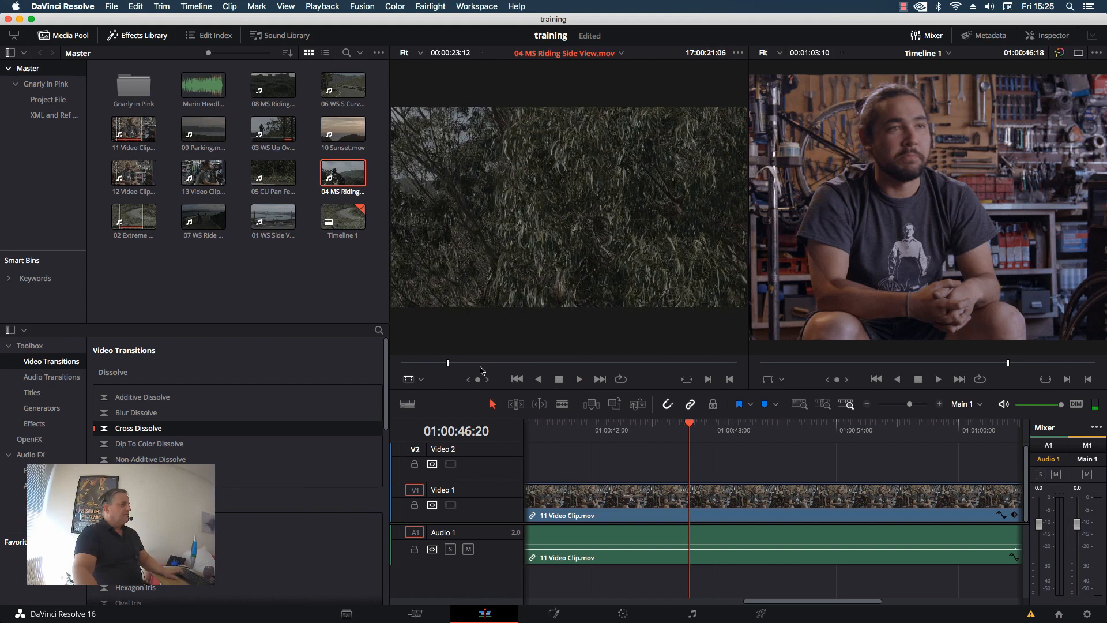
drag(477, 367, 542, 370)
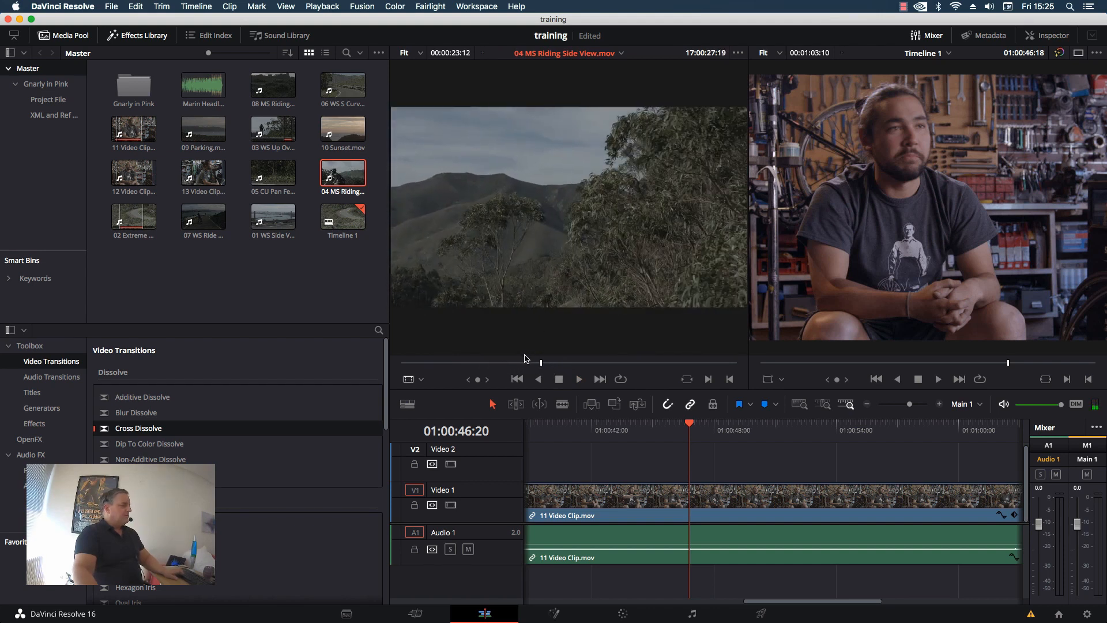
drag(608, 361, 642, 362)
key(o)
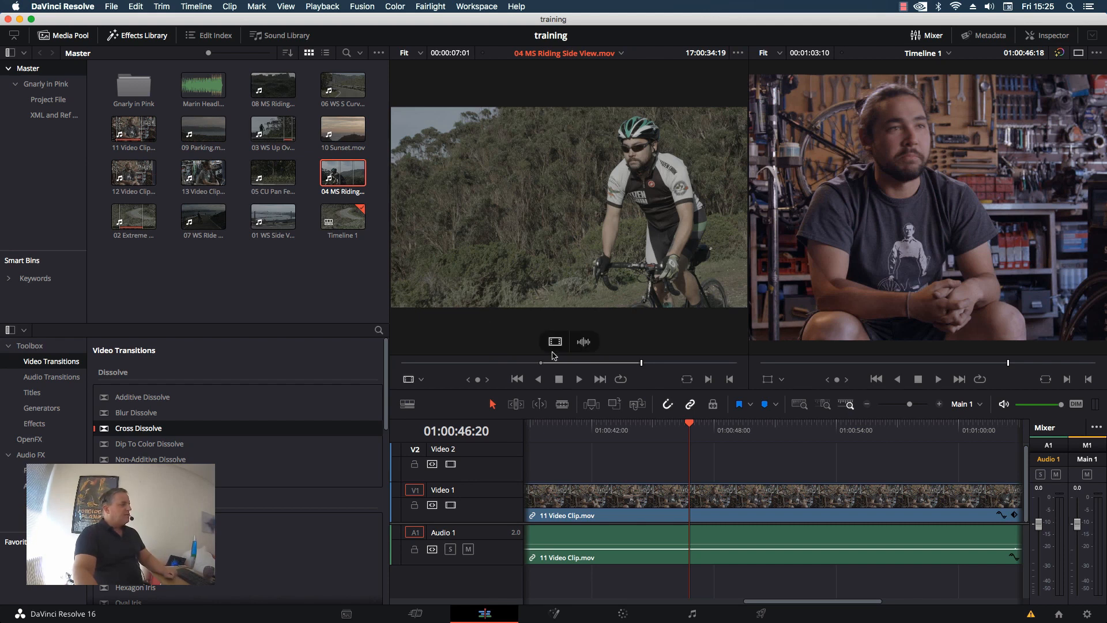
- Append the marked range of 04 MS Riding Side View.mov, with video and audio, to the end of Timeline 1
mouse_move(622, 332)
drag(573, 184, 1048, 277)
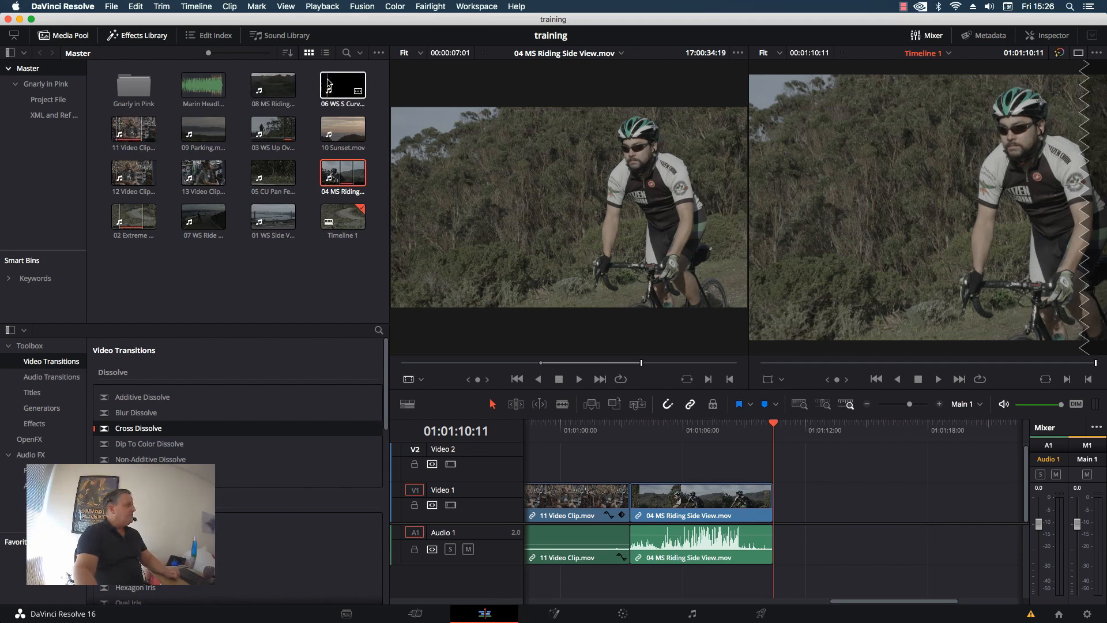
- Mark 06 WS S Curve.mov from 17:20:56:01 to 17:21:13:07 and append that range to the end of Timeline 1
click(337, 82)
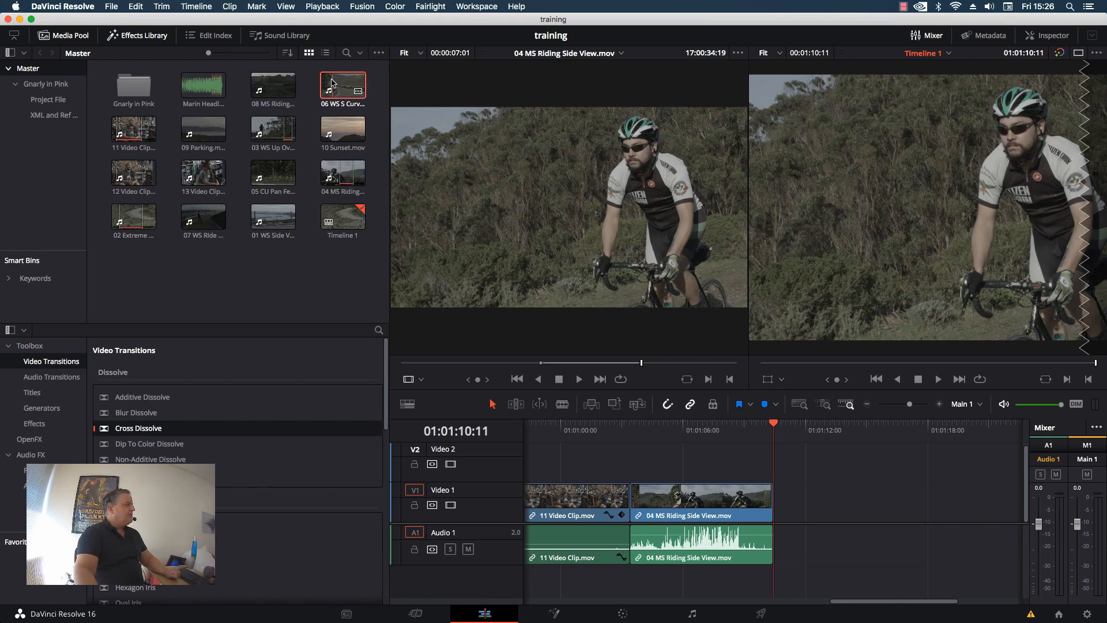
double_click(331, 82)
click(459, 364)
drag(458, 363, 461, 362)
key(i)
drag(612, 363, 630, 365)
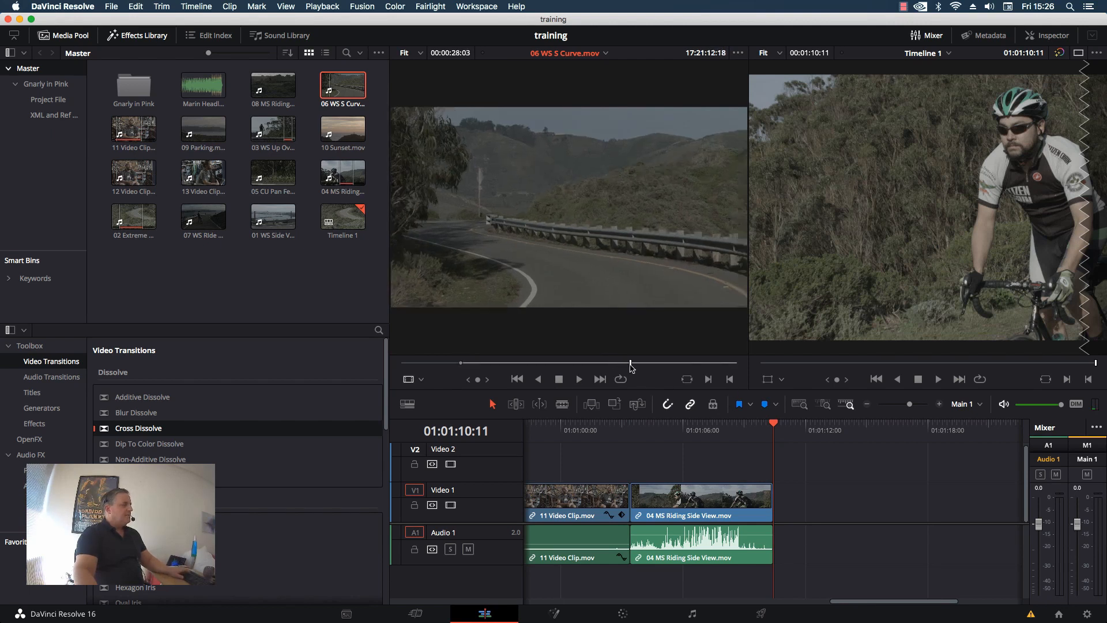
key(o)
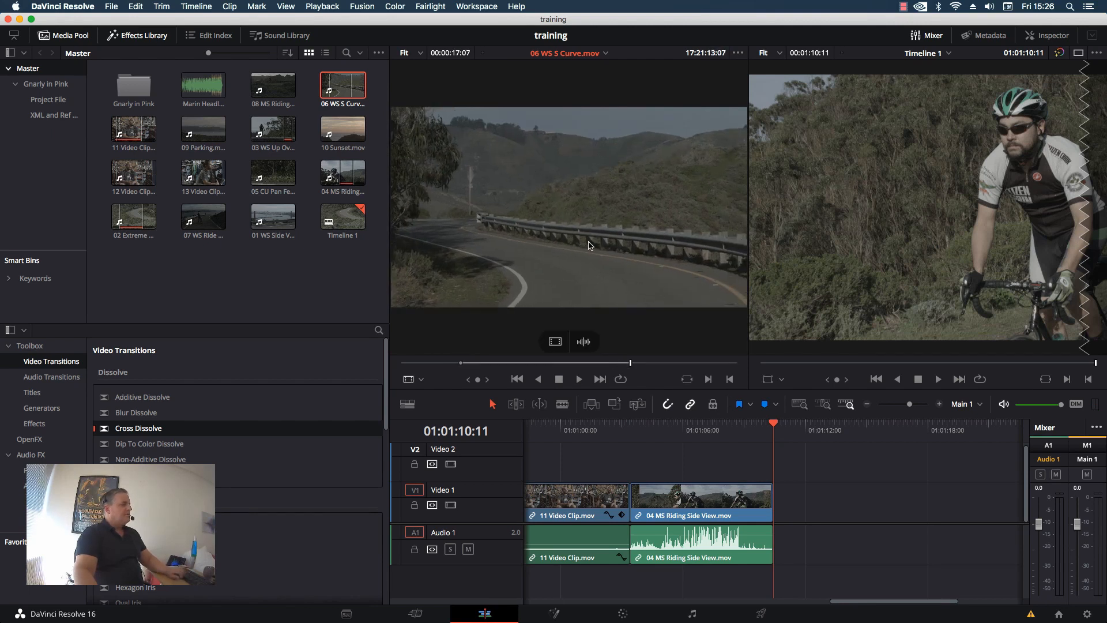
drag(558, 215, 1020, 267)
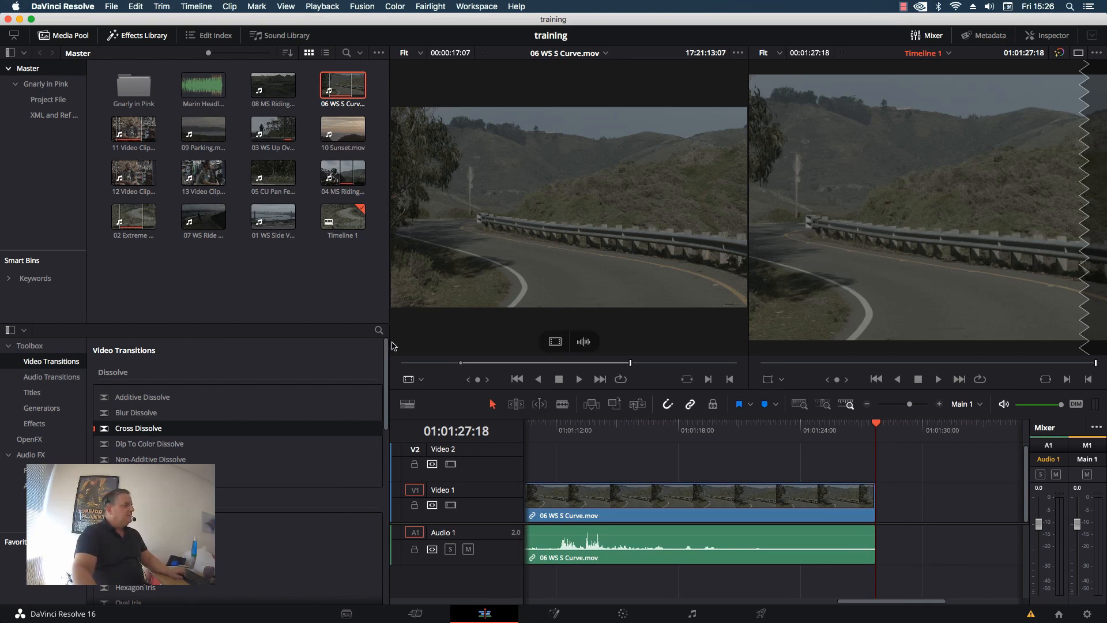
- Change the styled text of the 3D Lower 3rd Shelf title on Video 2 to "Bike Shop"
drag(840, 431, 908, 452)
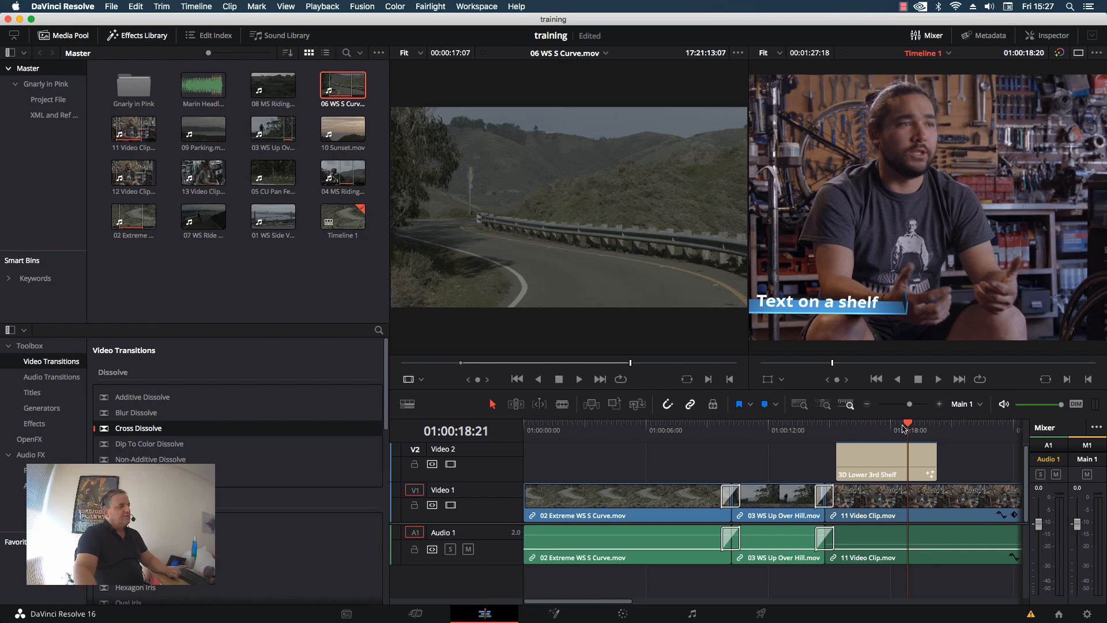
click(878, 458)
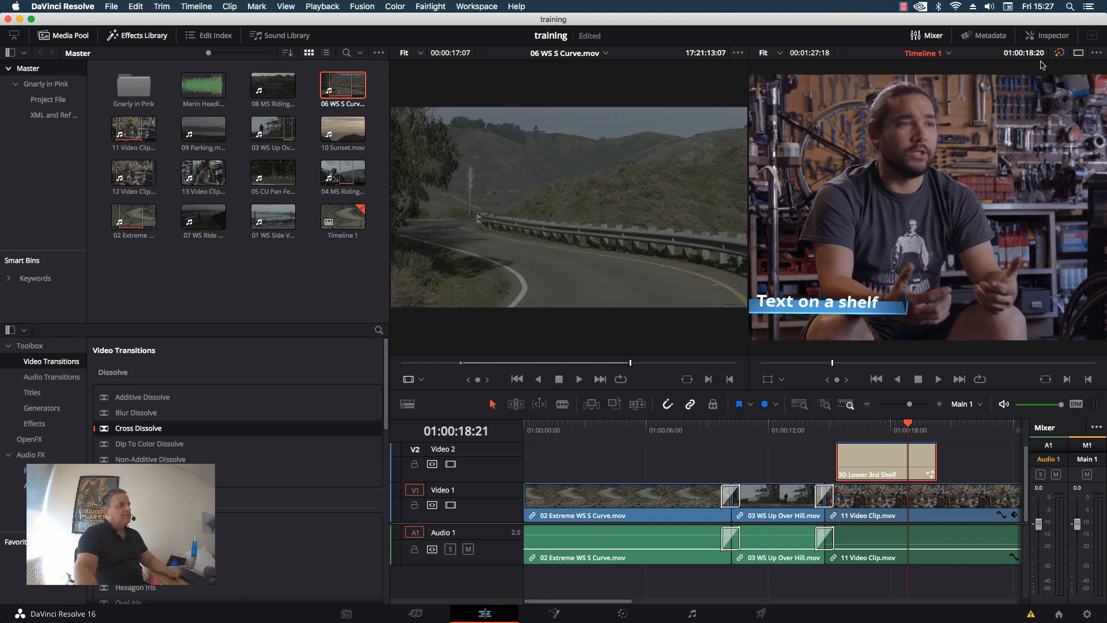
click(1047, 38)
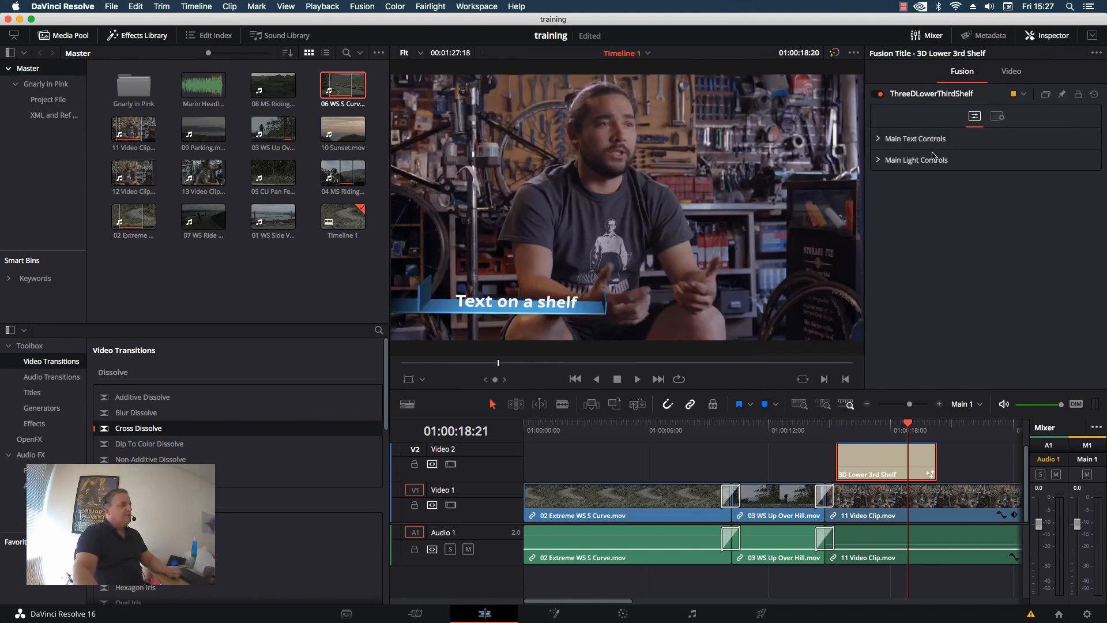
click(882, 140)
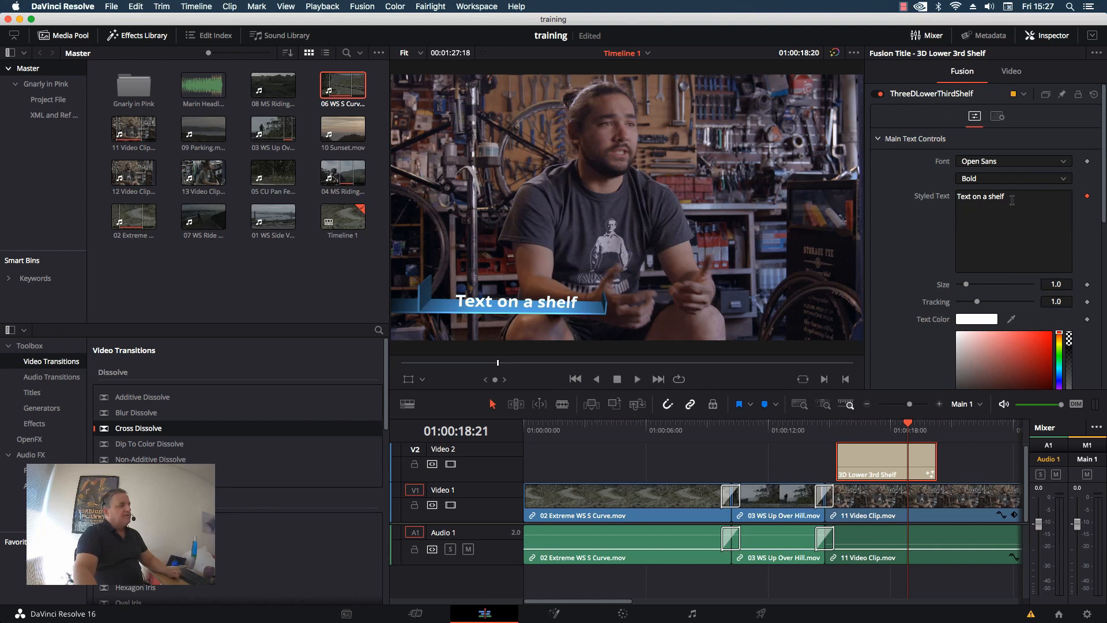
drag(1005, 196, 925, 196)
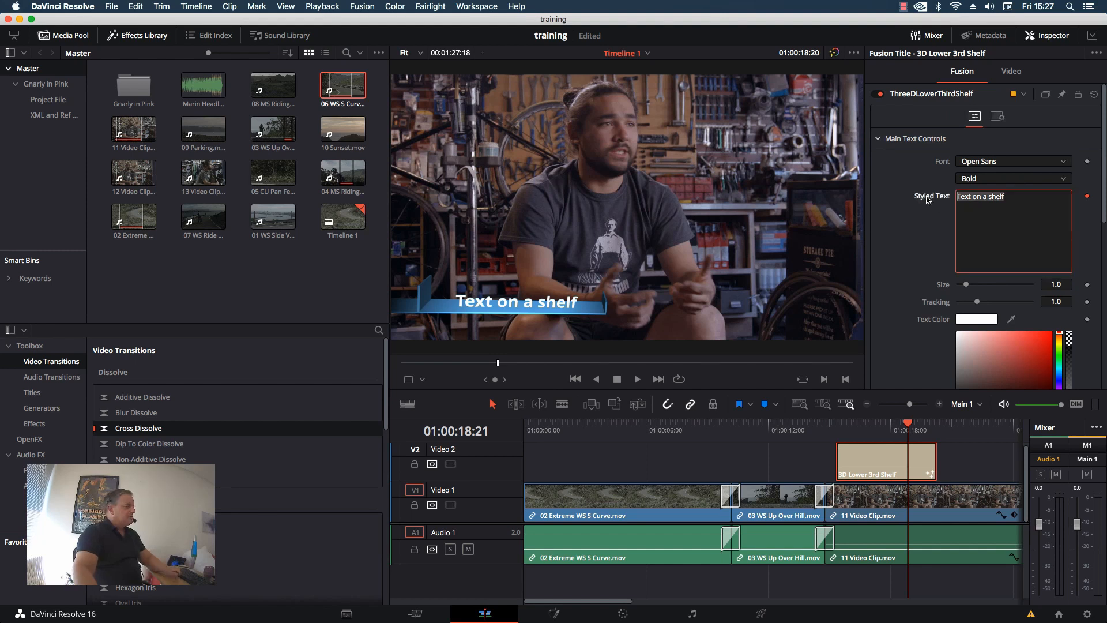
text(B)
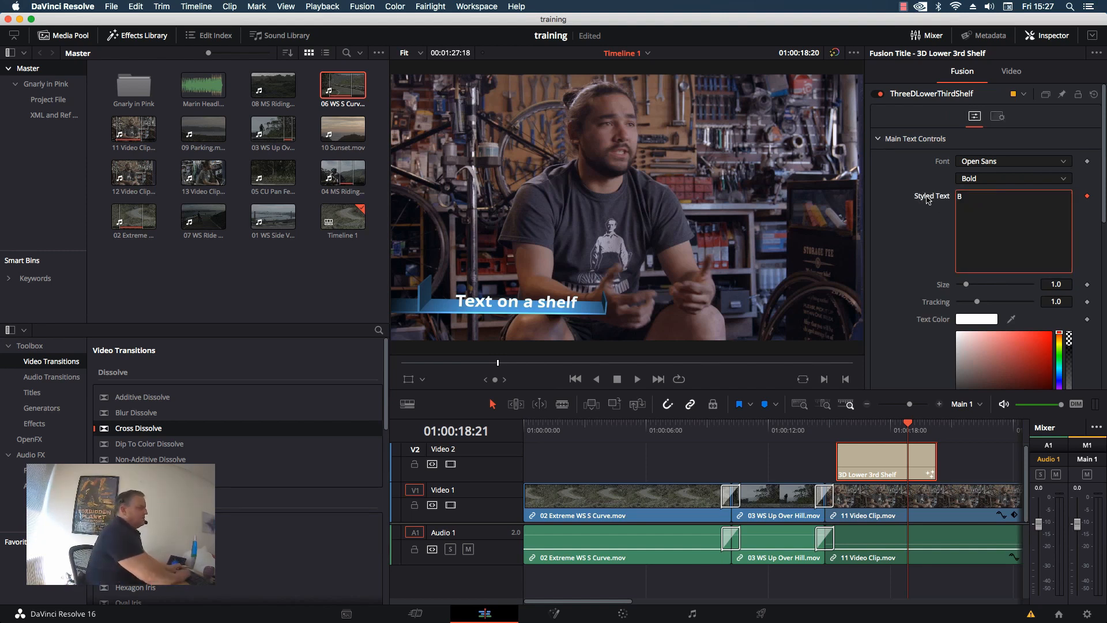
text(ike Shop)
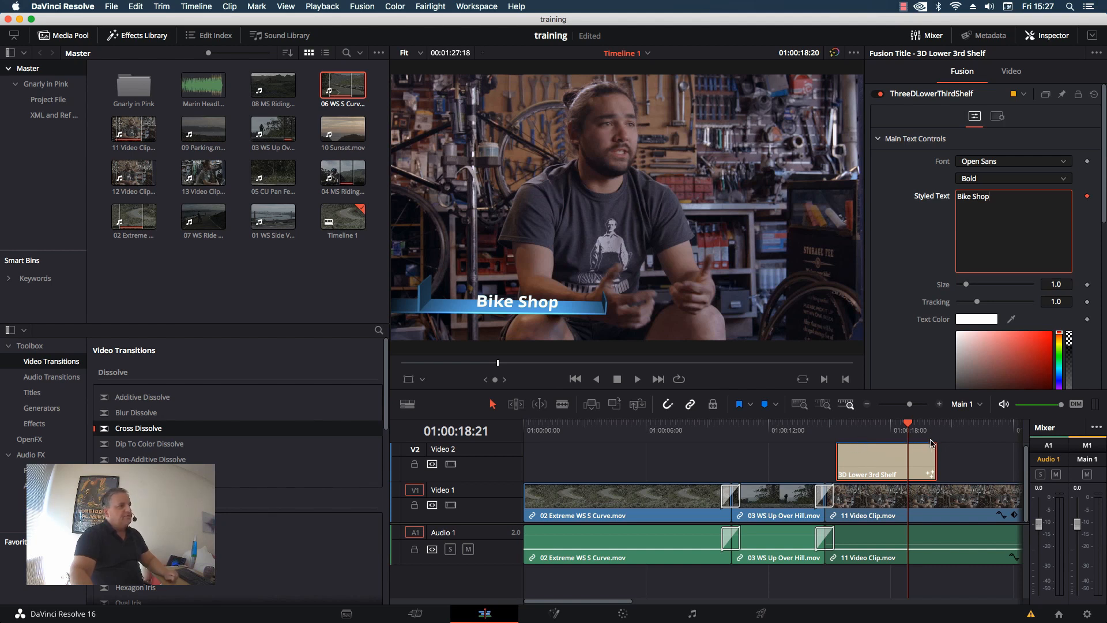
- Play the timeline from the start of the lower third title to review its animation
click(836, 434)
key(space)
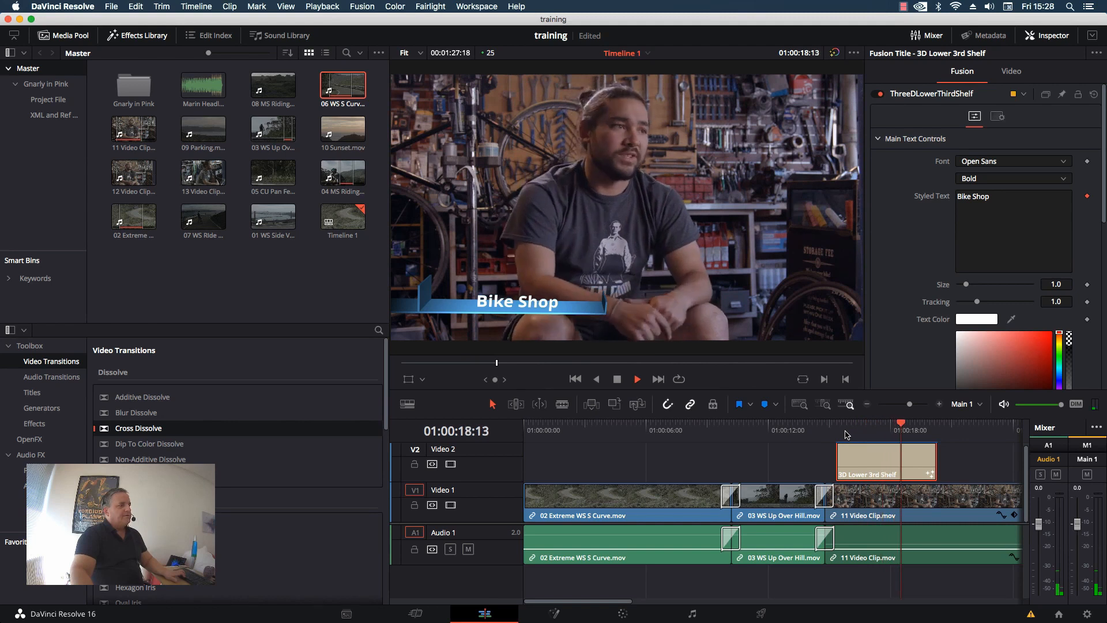
key(space)
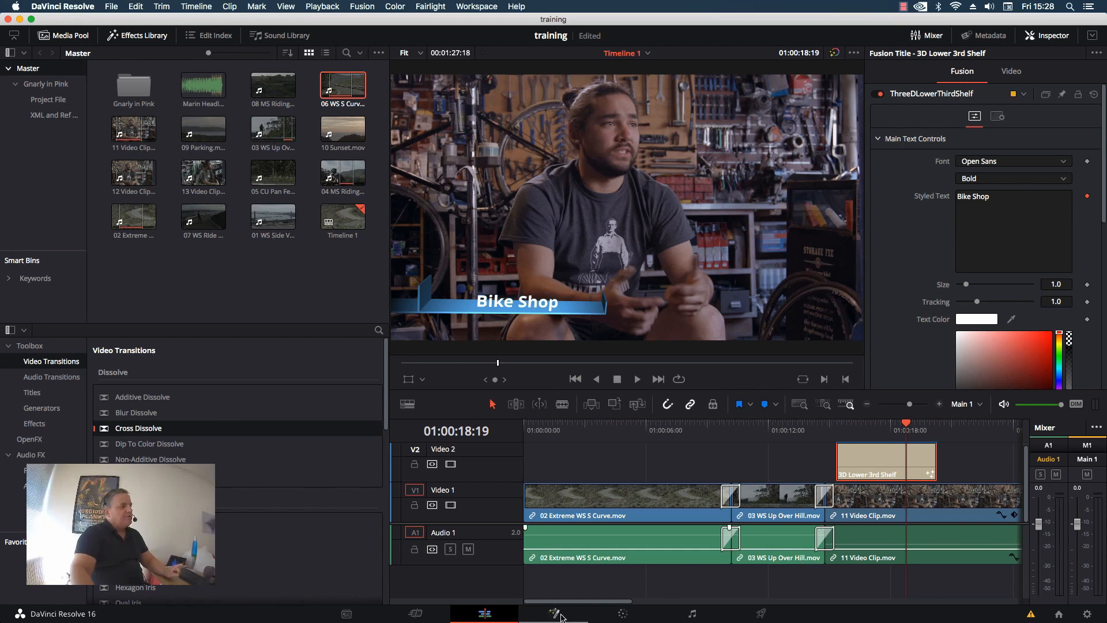
- On the Fusion page, move MediaOut1 farther from the title node, and view the compositions of clips 02 and 03
click(557, 614)
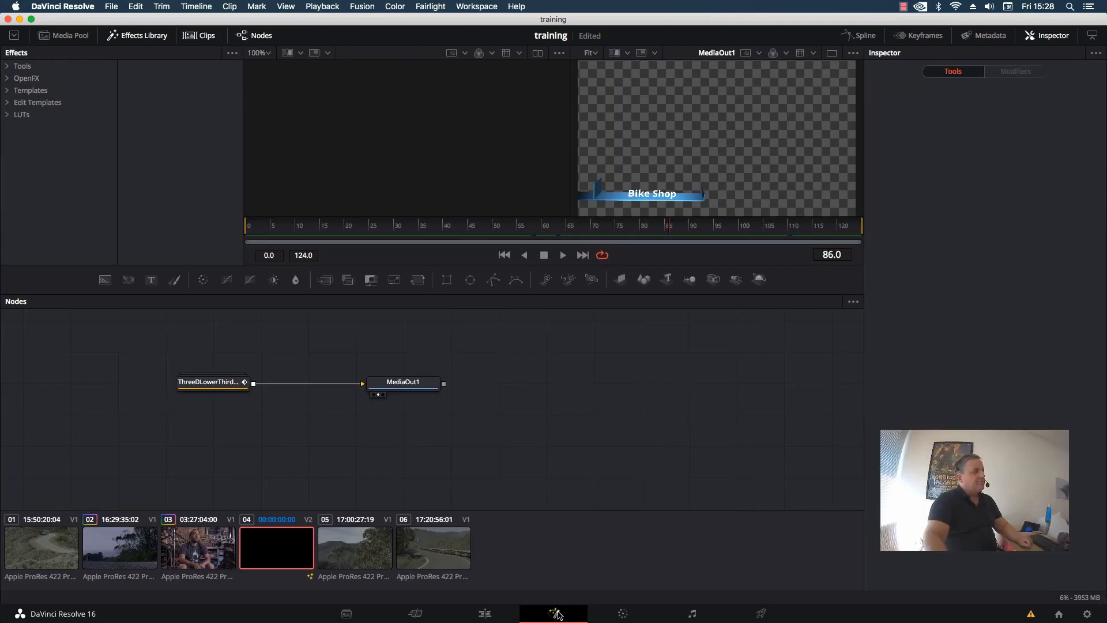
drag(406, 388, 620, 387)
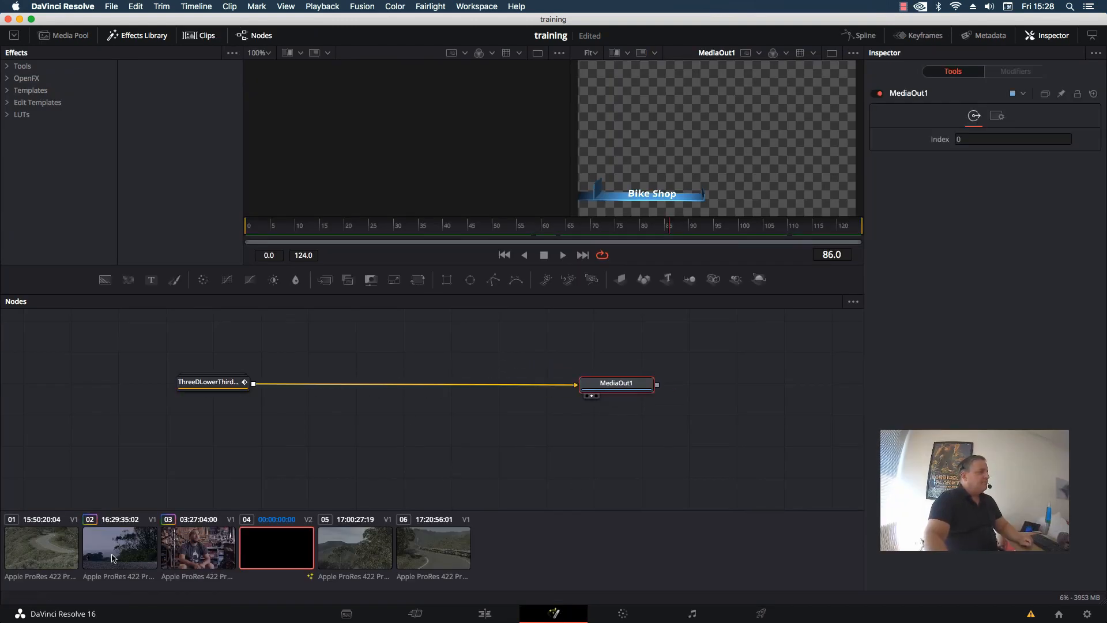
click(143, 543)
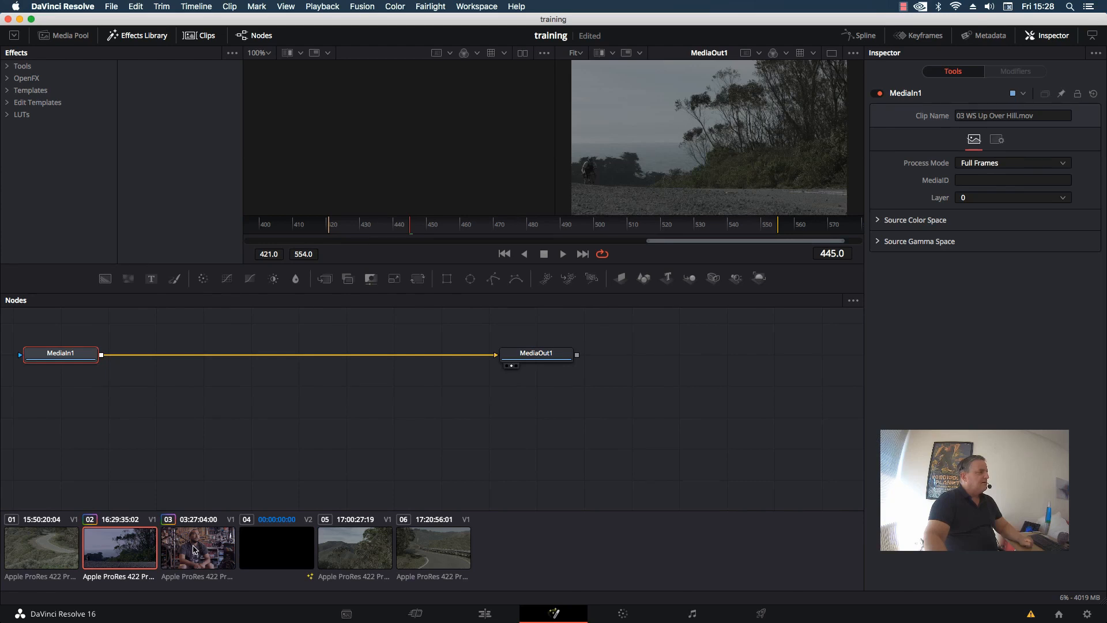
click(195, 550)
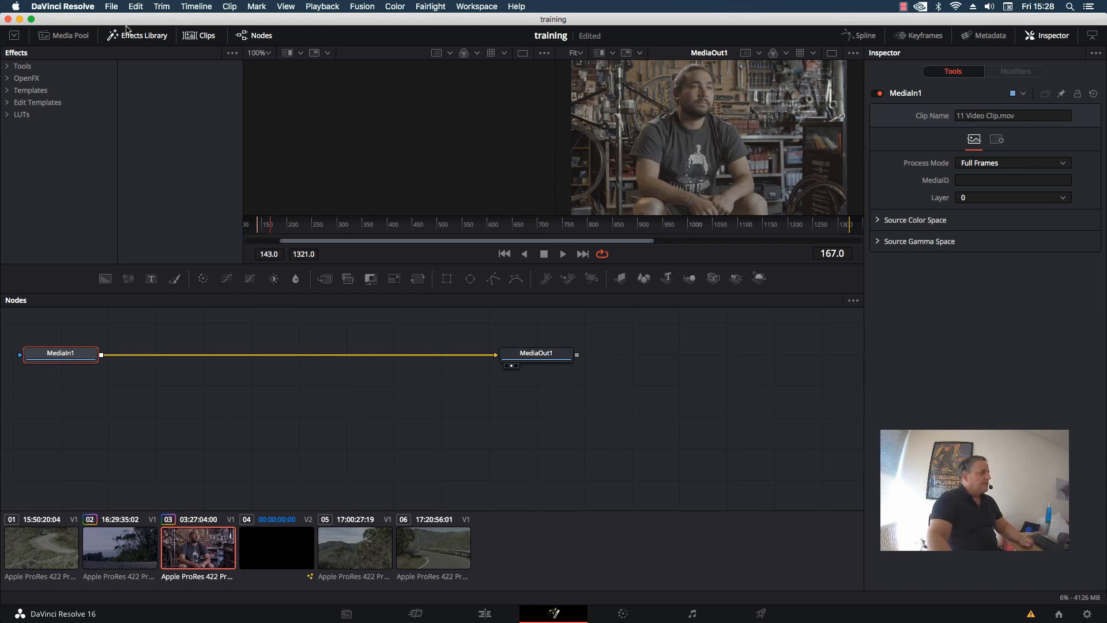
- Toggle the Effects Library off and on, and browse its Tools categories, including 3D, Color and Composite
click(147, 40)
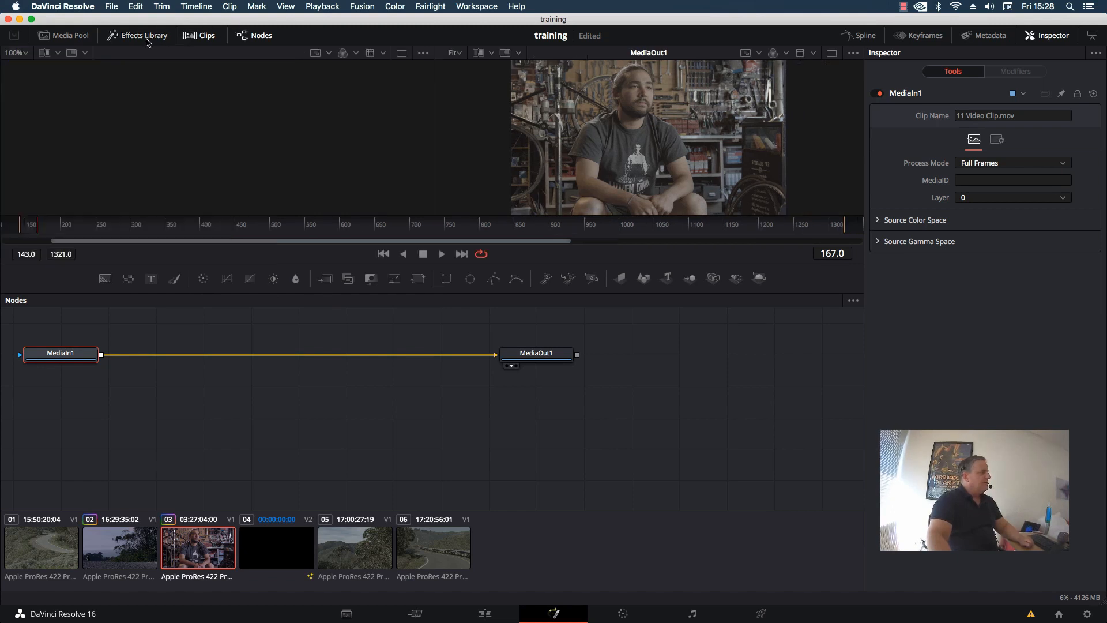
click(147, 40)
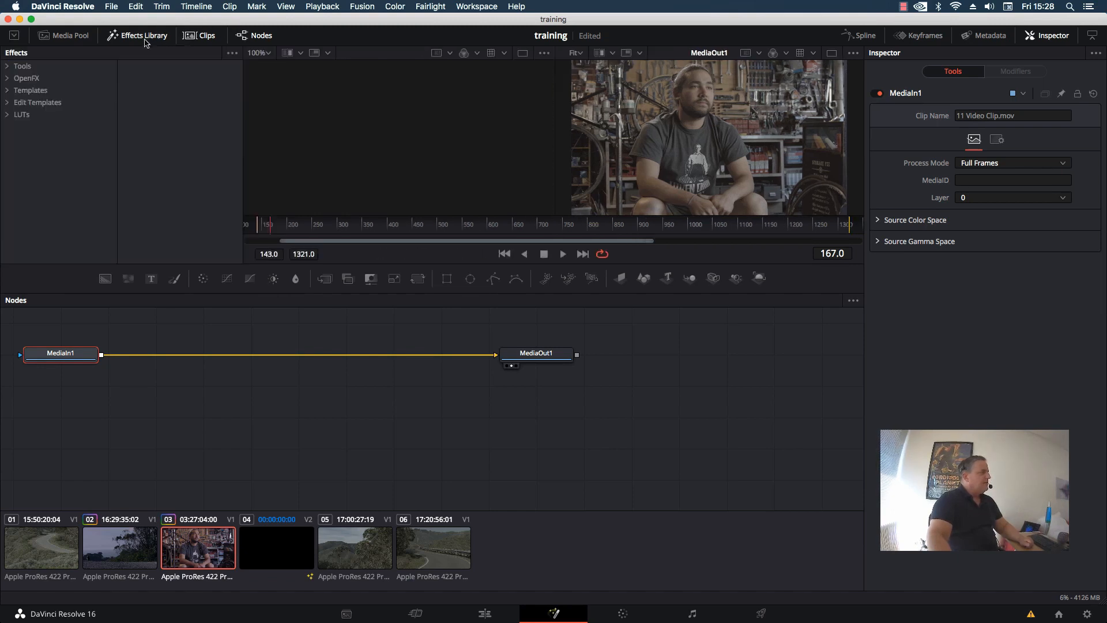
click(6, 67)
click(30, 78)
click(35, 102)
click(36, 114)
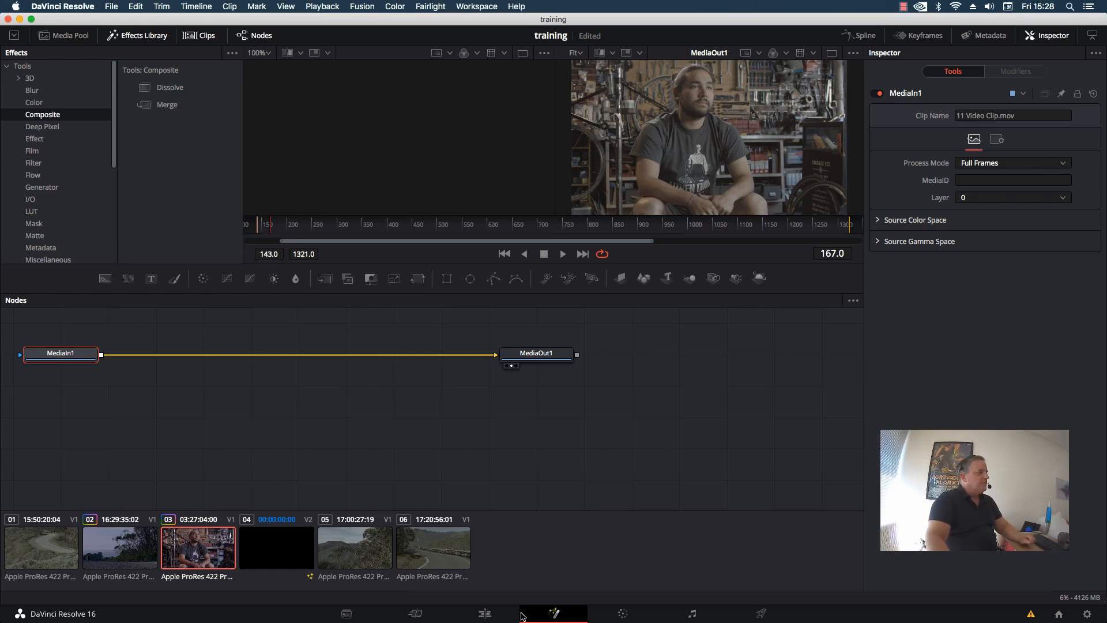
- Switch to the Color page and move node 01 of the bike shop clip closer to the source input
click(623, 615)
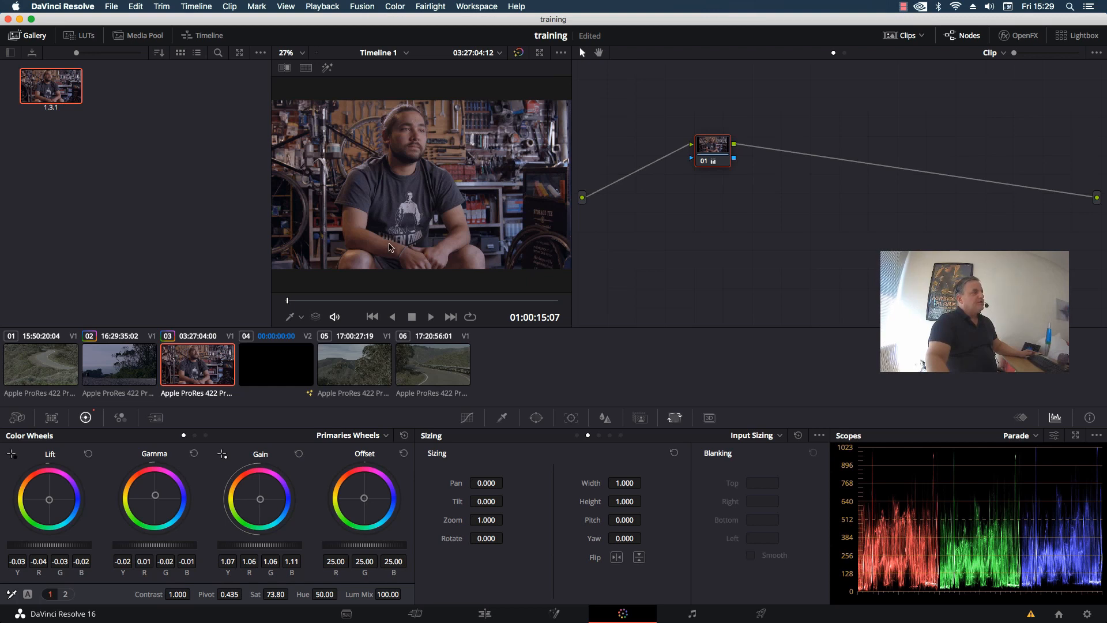
drag(708, 152, 664, 151)
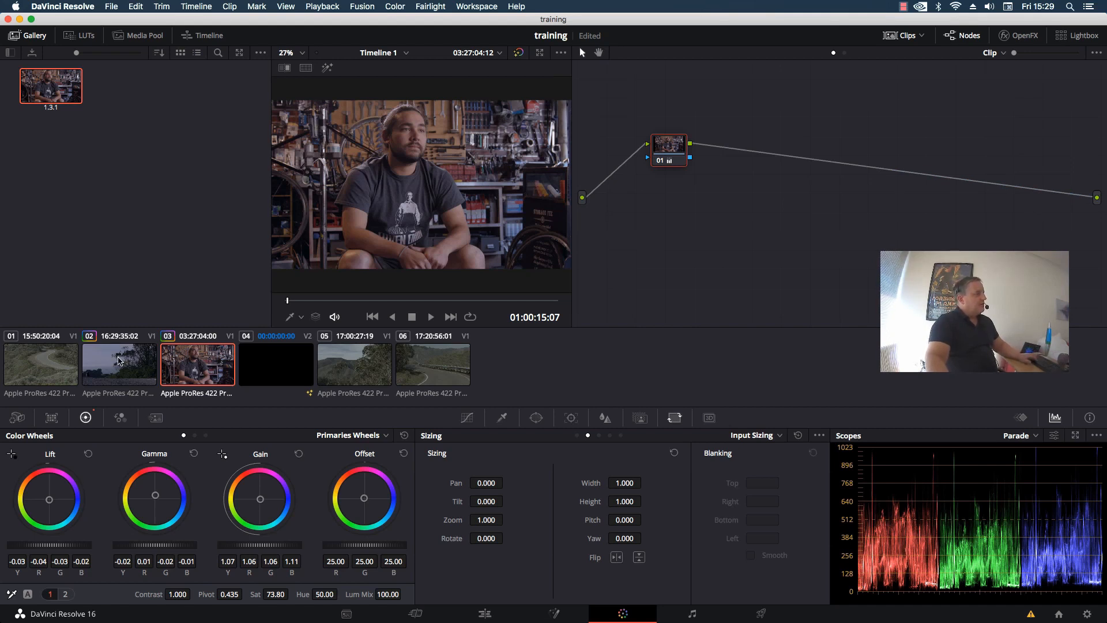
- Tint the bike shop clip's gamma blue-violet, ending at blue 0.10, and disconnect and reconnect node 01's output along the way
drag(155, 494, 176, 486)
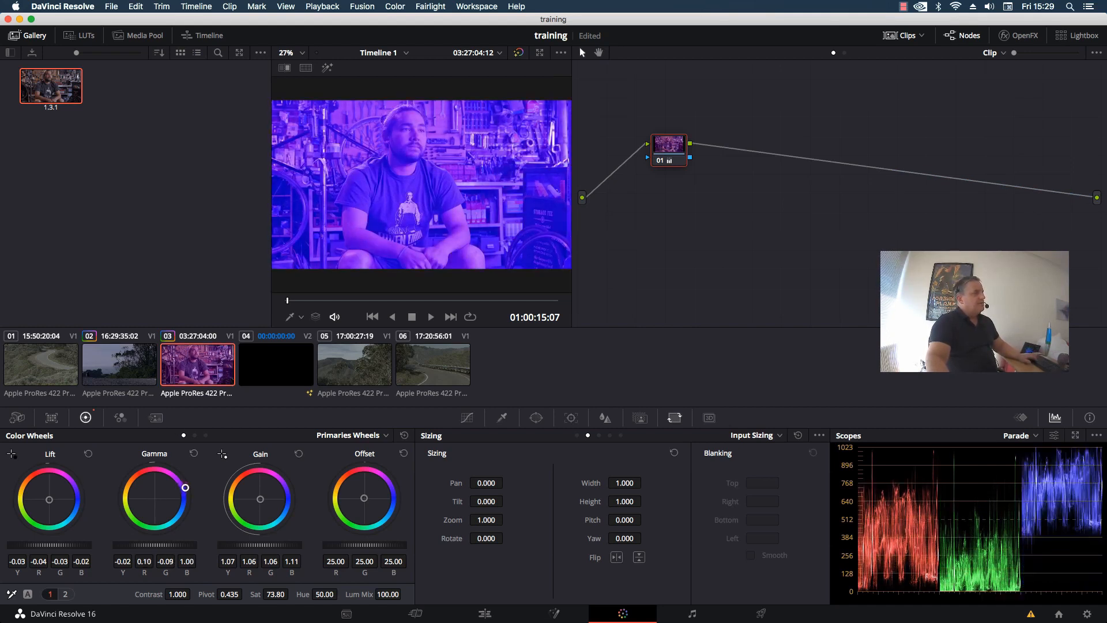
drag(350, 410, 345, 413)
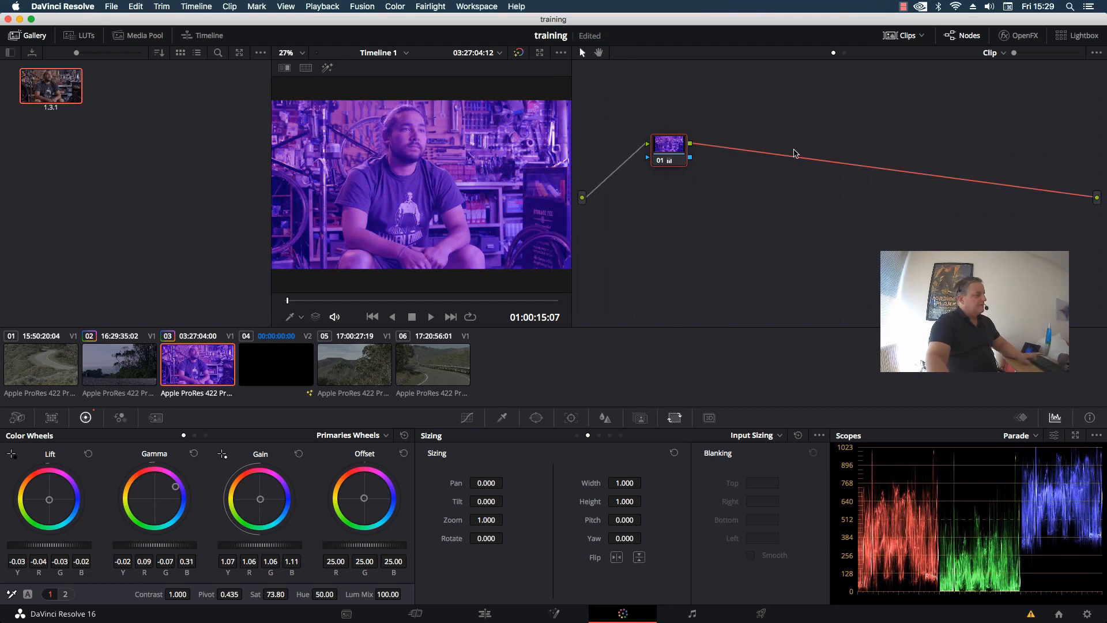
click(793, 152)
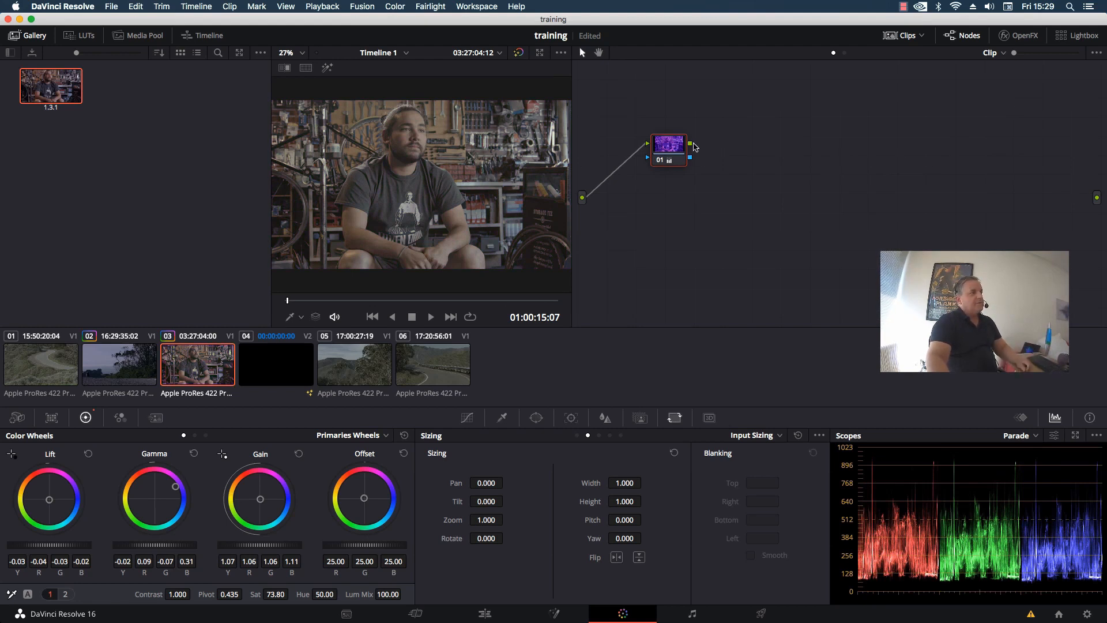
drag(690, 143, 1099, 200)
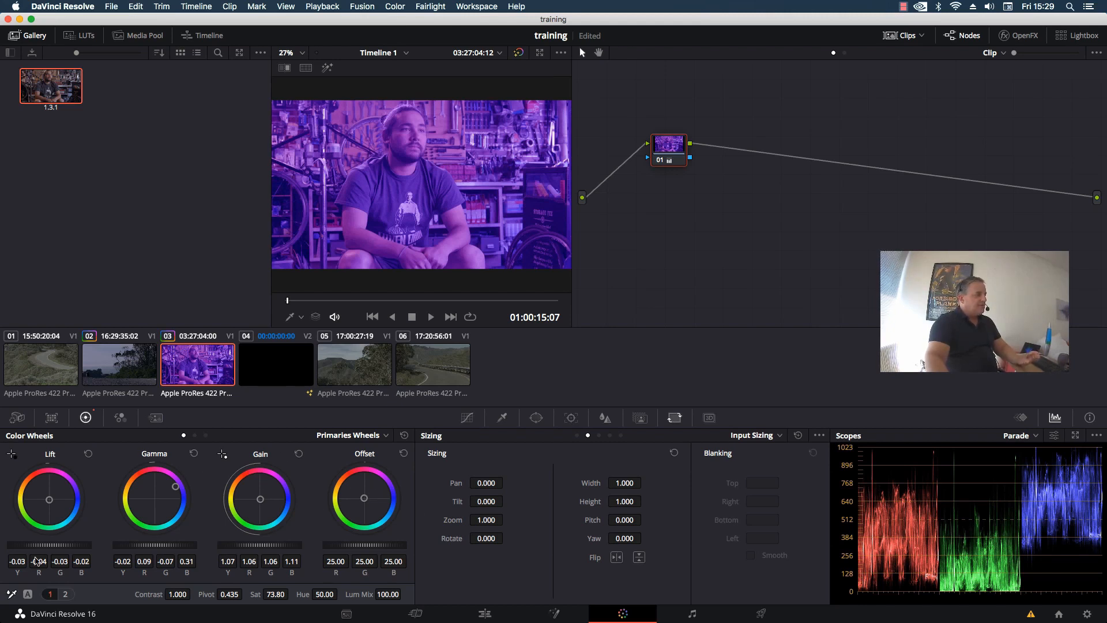
drag(175, 486, 165, 493)
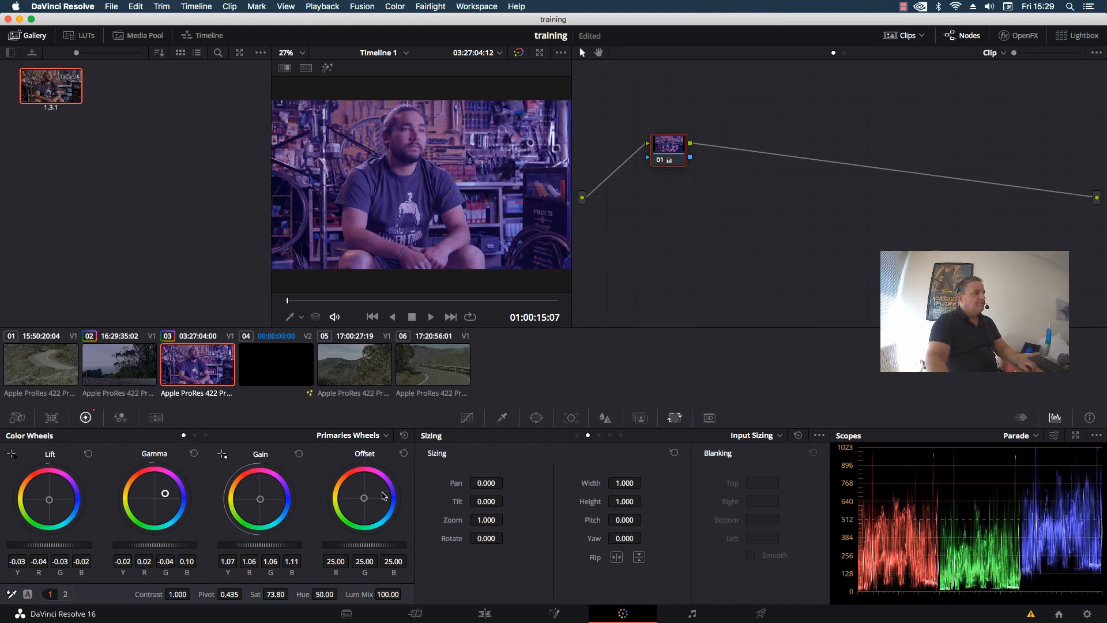
- Display the Qualifier palette and reset all primaries wheel adjustments on node 01
click(504, 420)
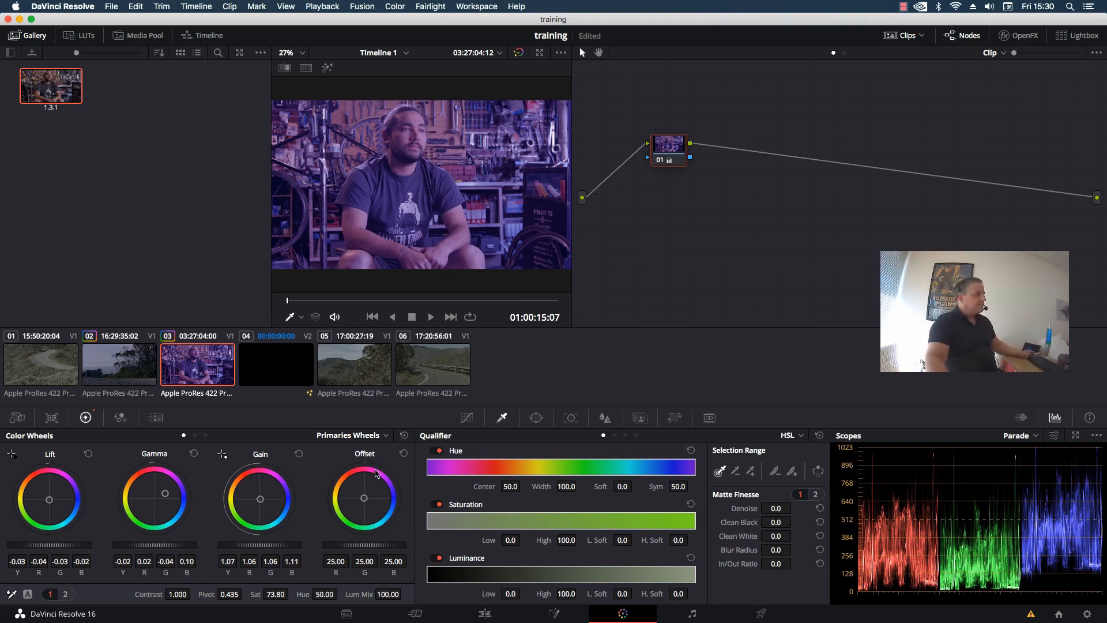
click(405, 436)
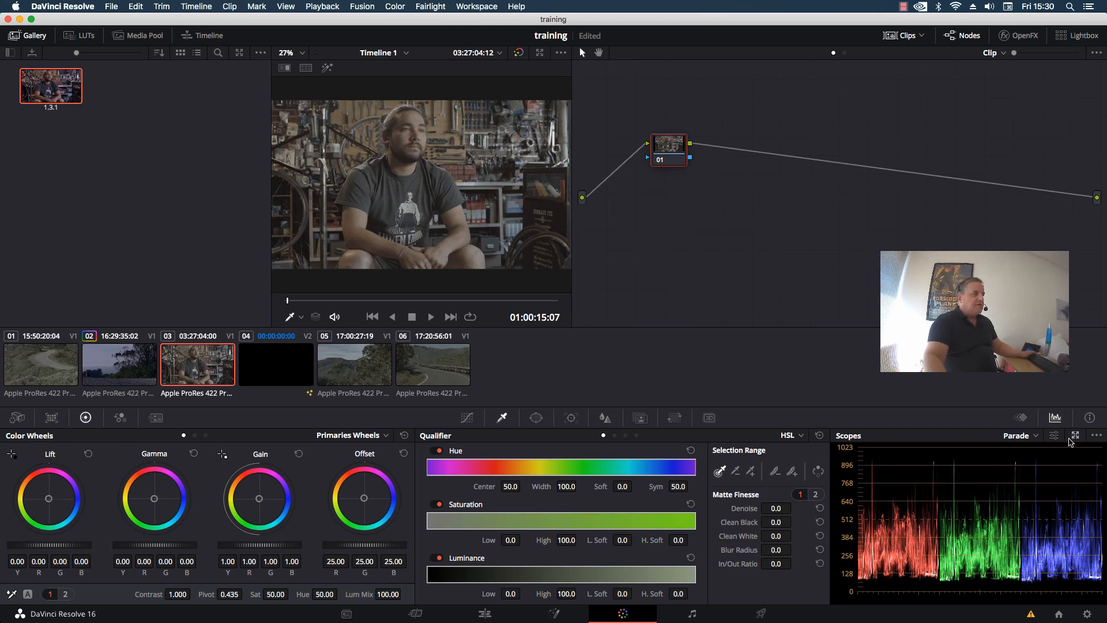
- Expand the scopes into a floating window with all four in view, and try CIE Chromaticity in place of Histogram before restoring Histogram
click(1075, 436)
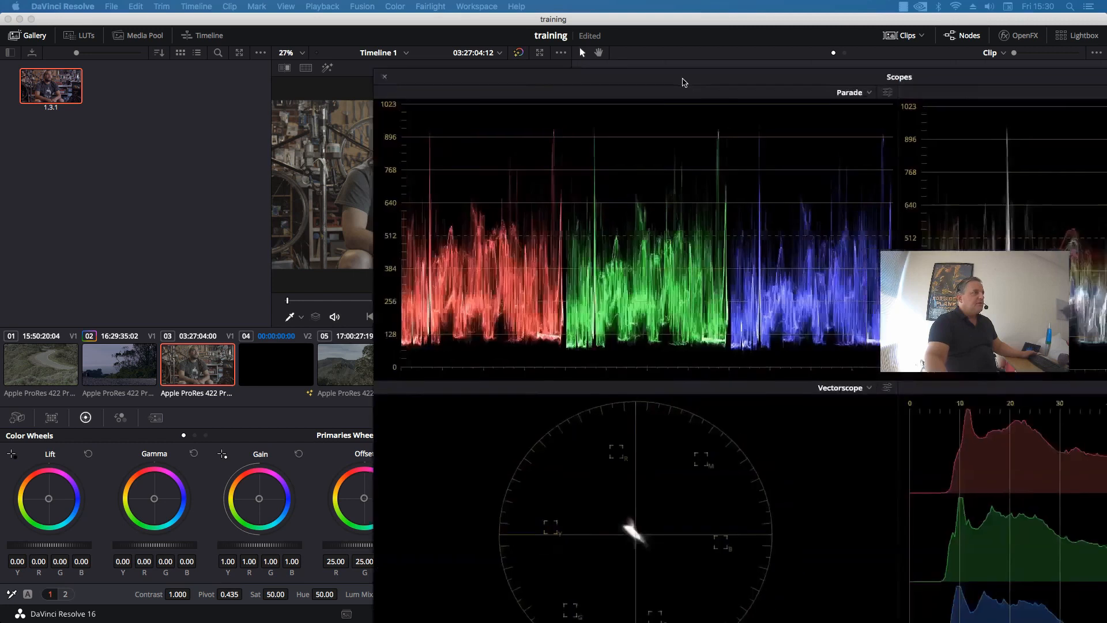
drag(684, 82, 324, 45)
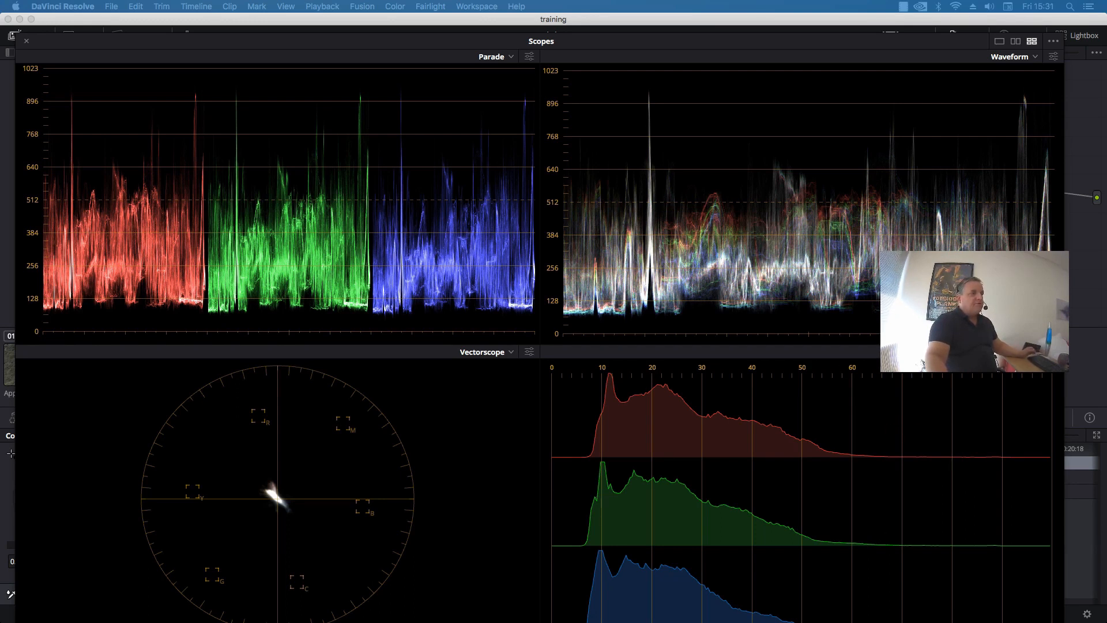
click(1021, 352)
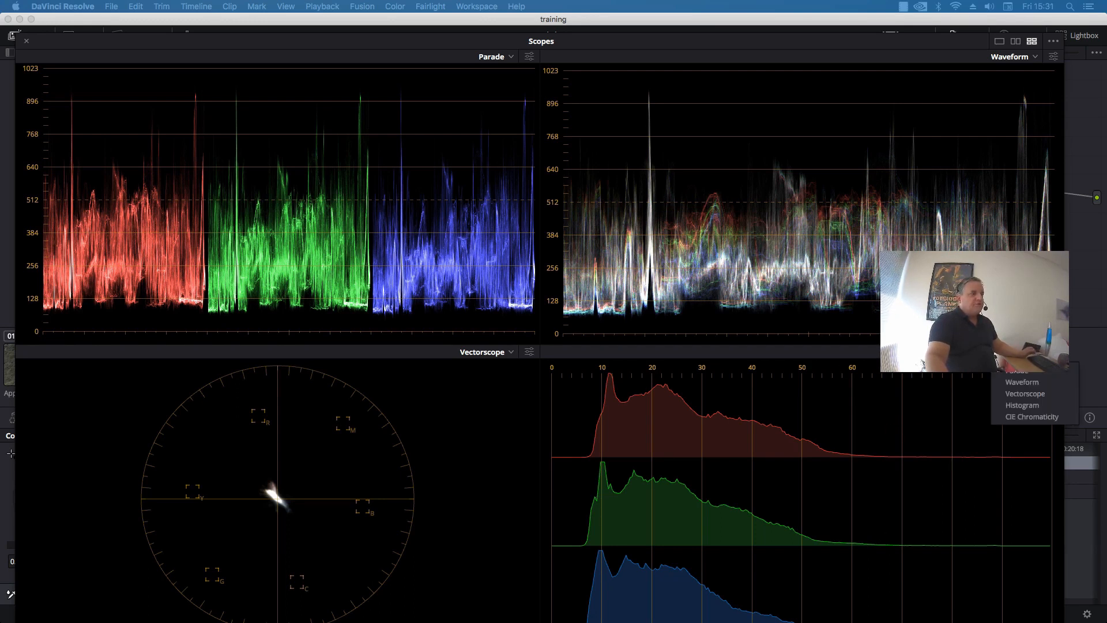
click(1026, 416)
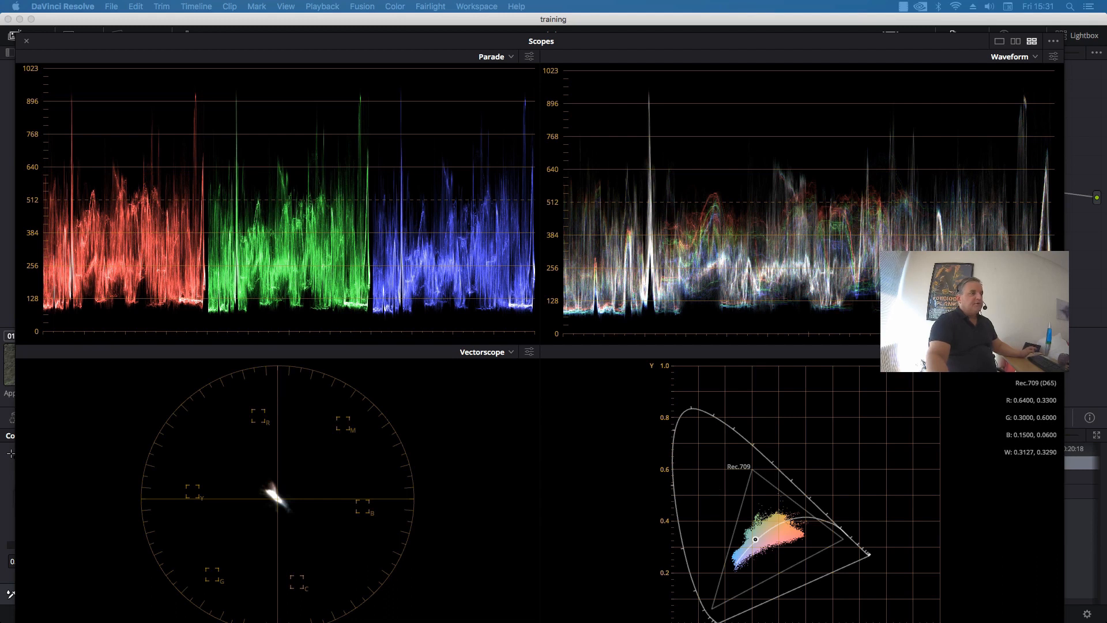
click(1013, 352)
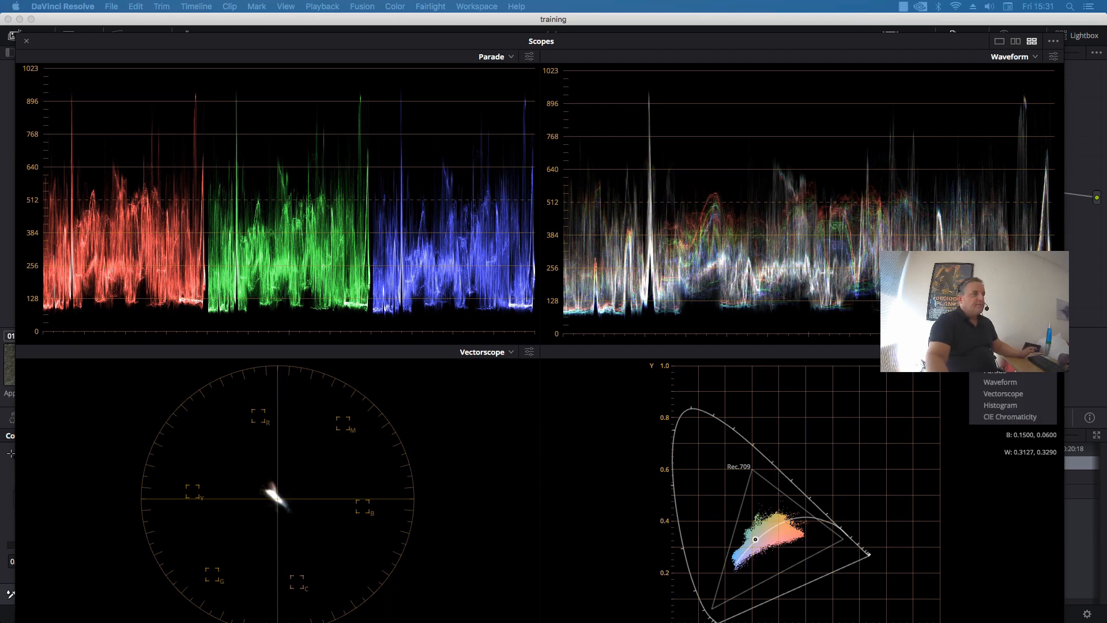
click(1002, 407)
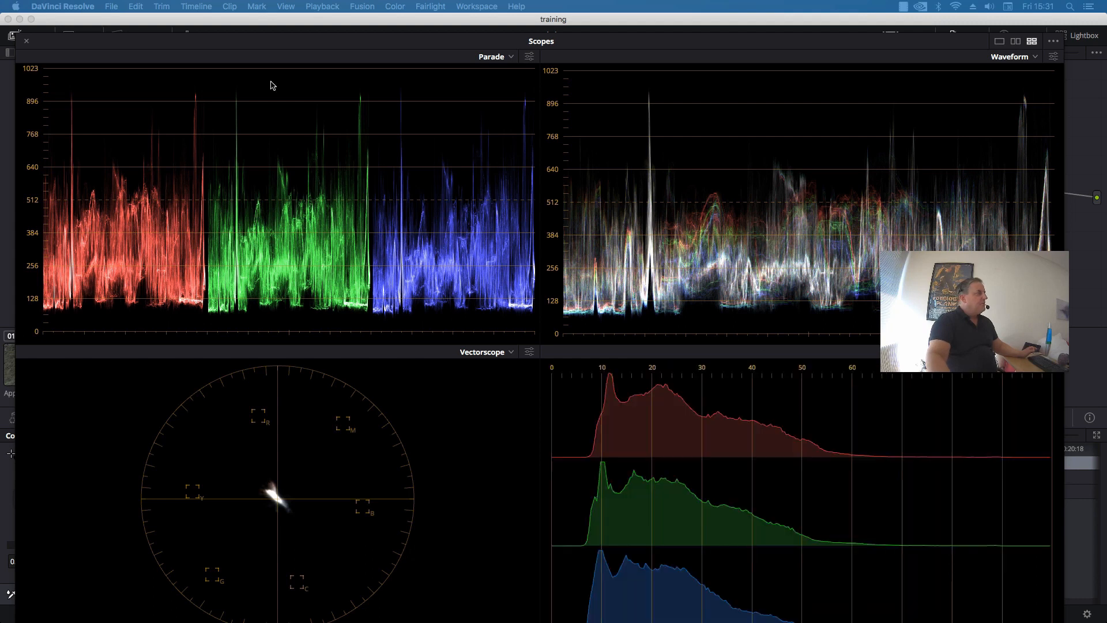
- Close the floating scopes window and display the docked Parade scope in place of the keyframes
click(26, 43)
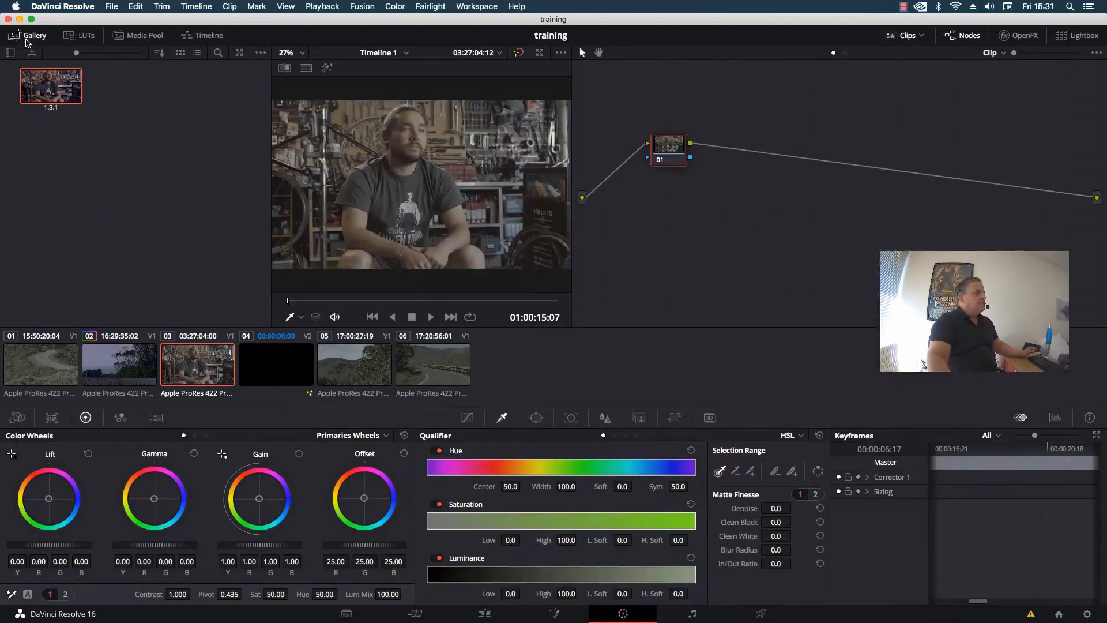
click(1054, 418)
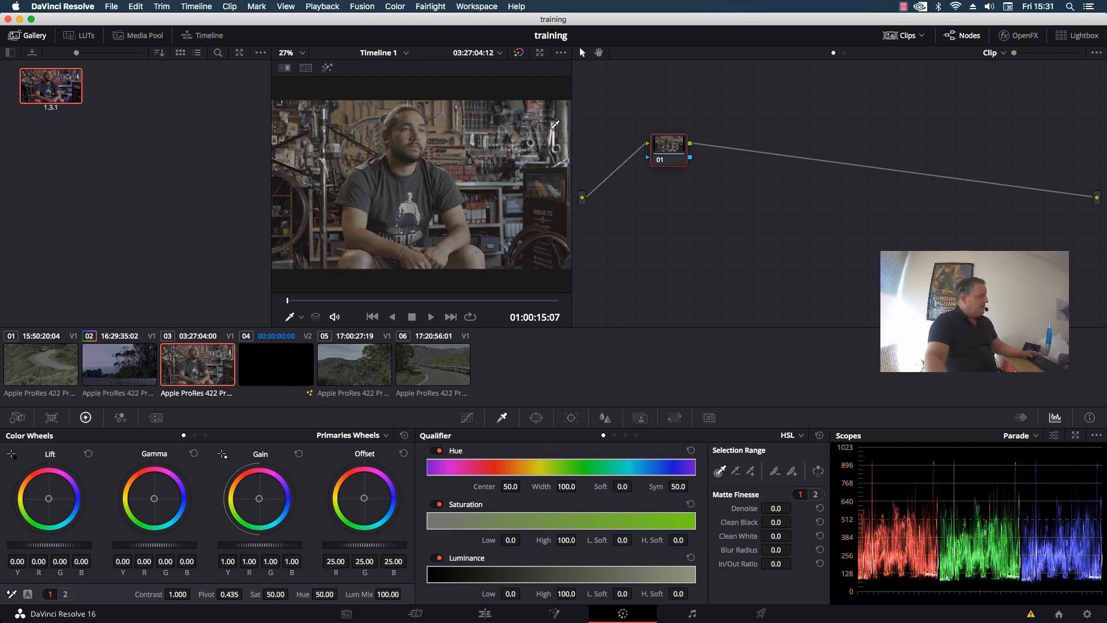
- View the bike shop clip in the enlarged viewer and in full screen, returning to the standard layout after each
key(alt+f)
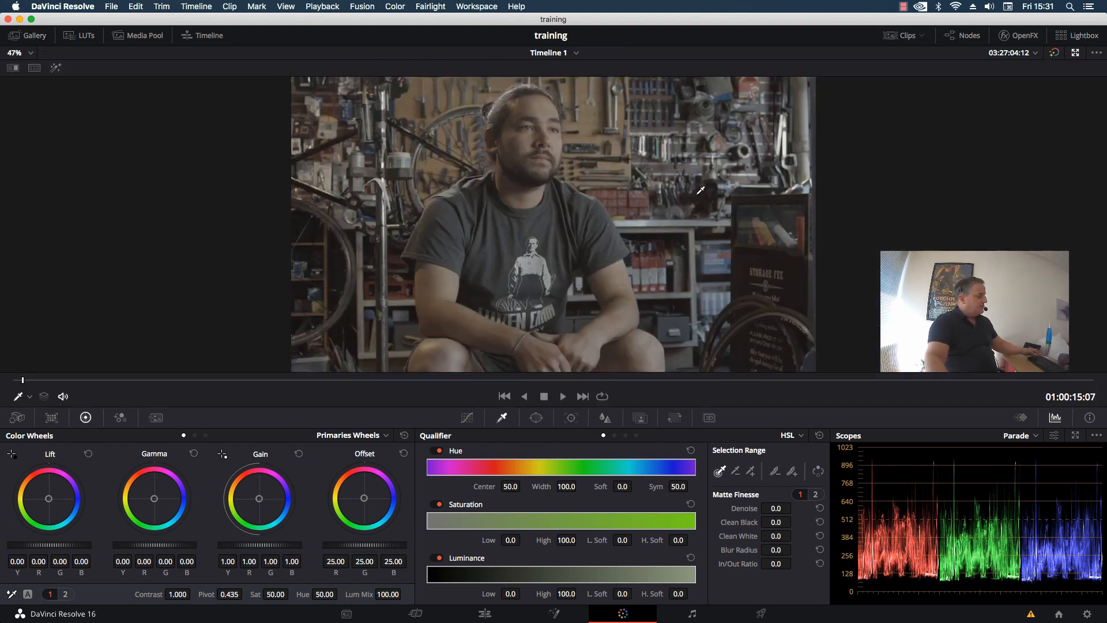
key(alt+f)
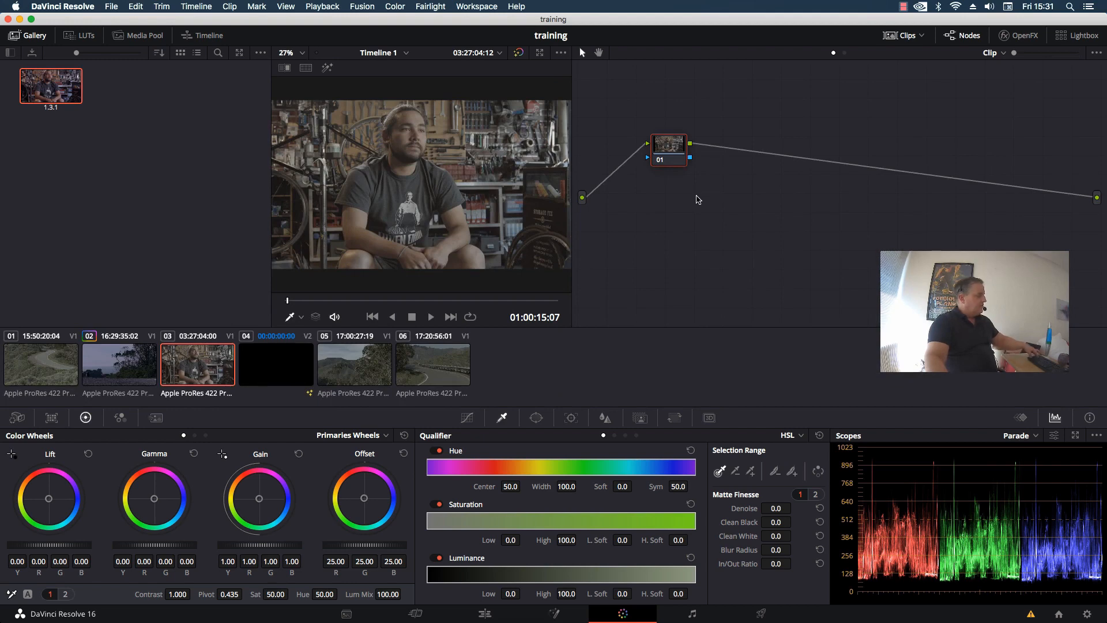
key(super+f)
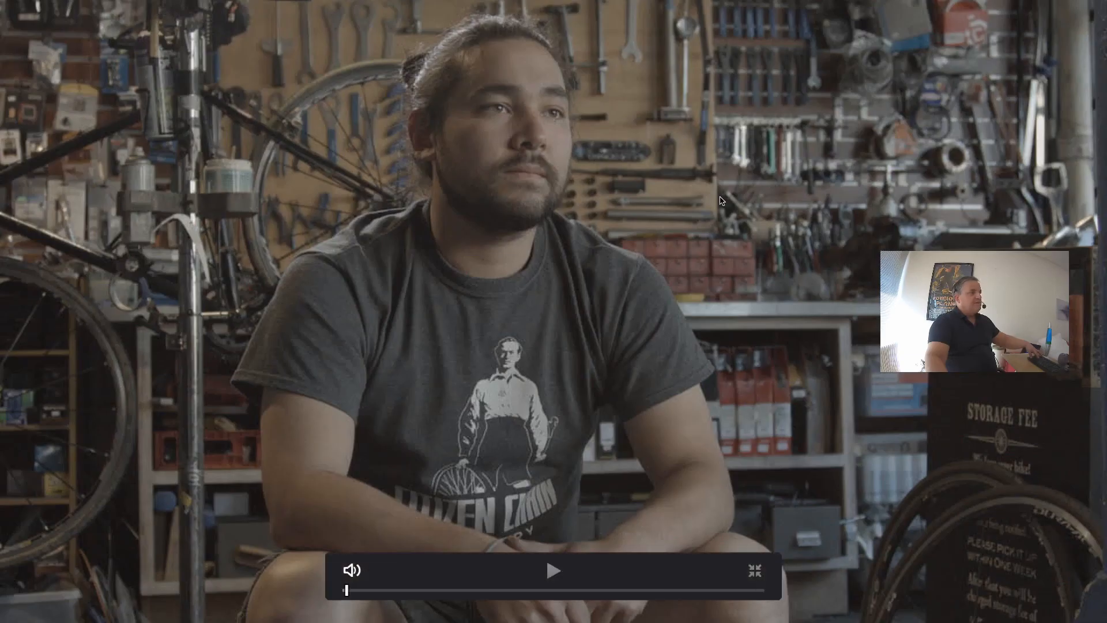
key(super+f)
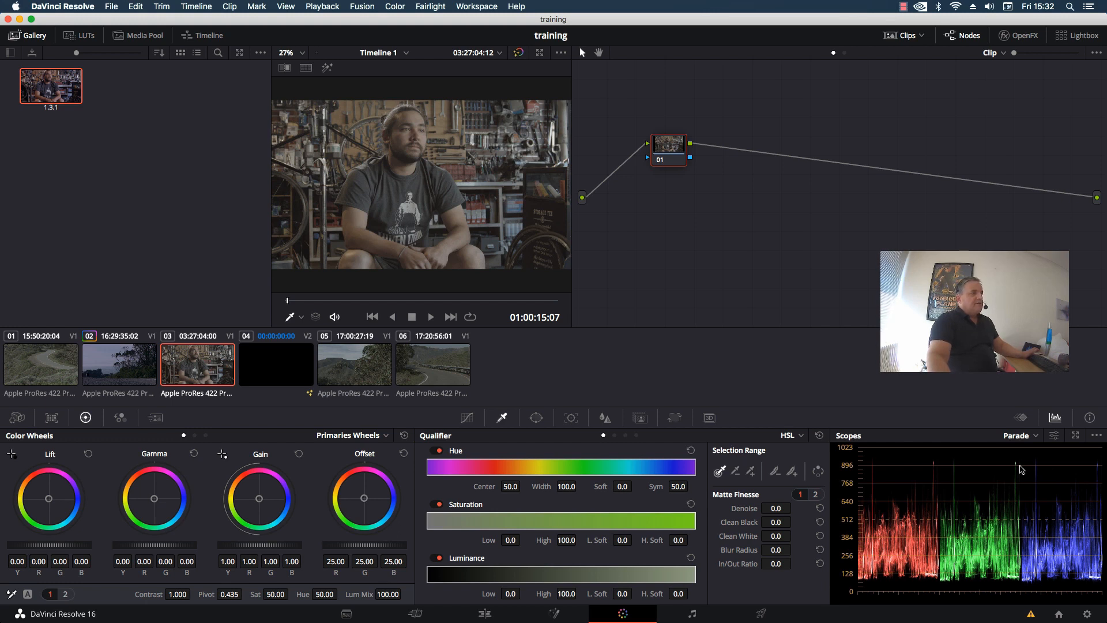
- Look over the scope quality options and brighten the Parade trace to about four fifths of its brightness range
click(1099, 438)
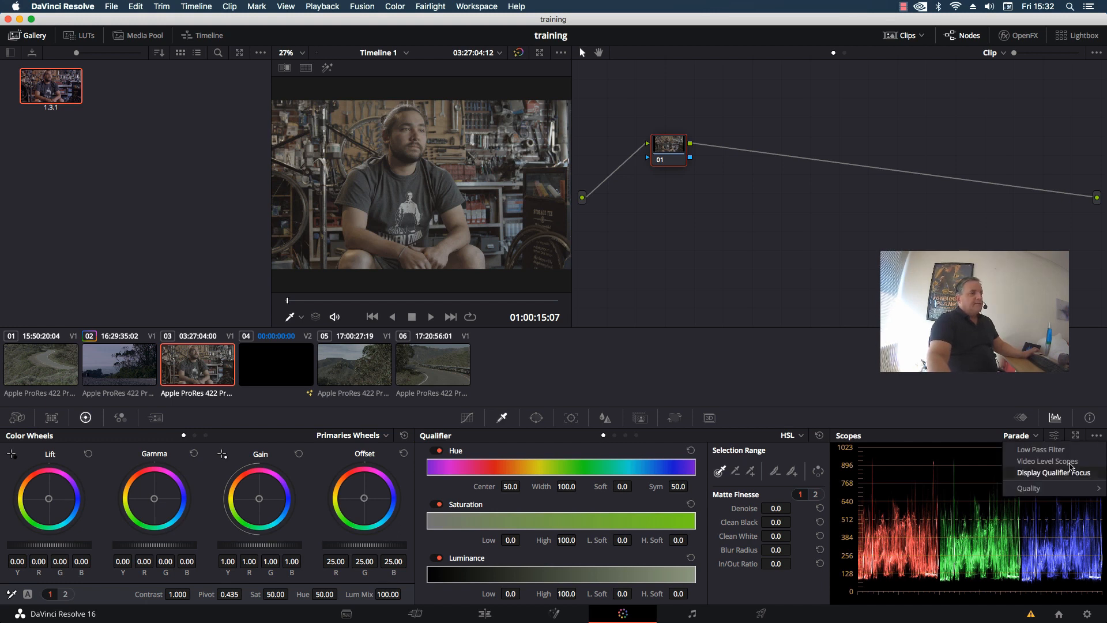
mouse_move(1043, 488)
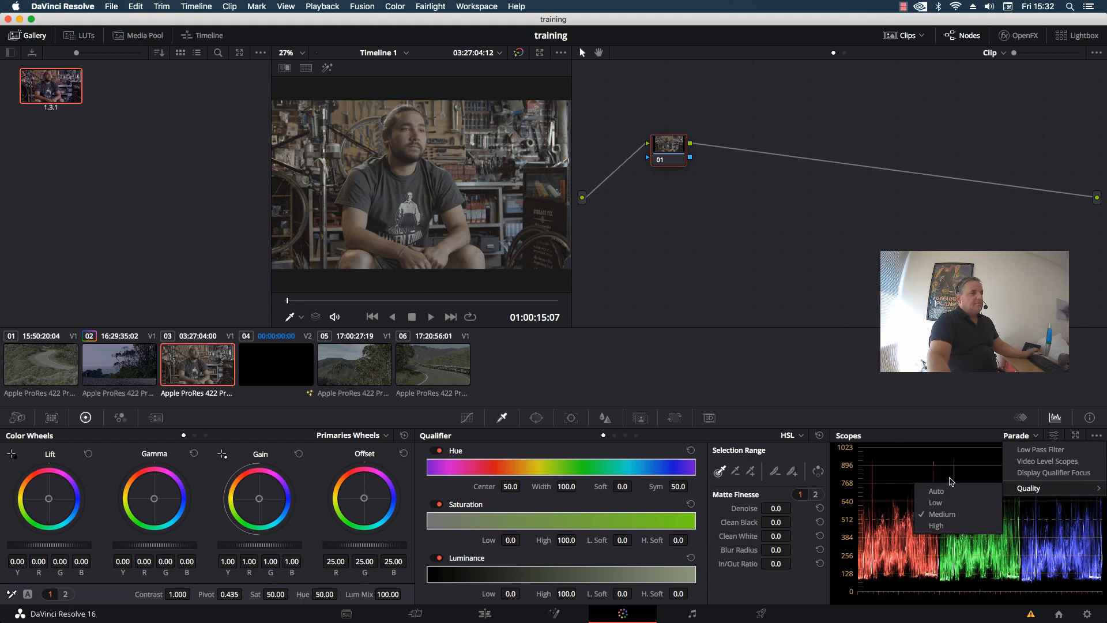
click(942, 484)
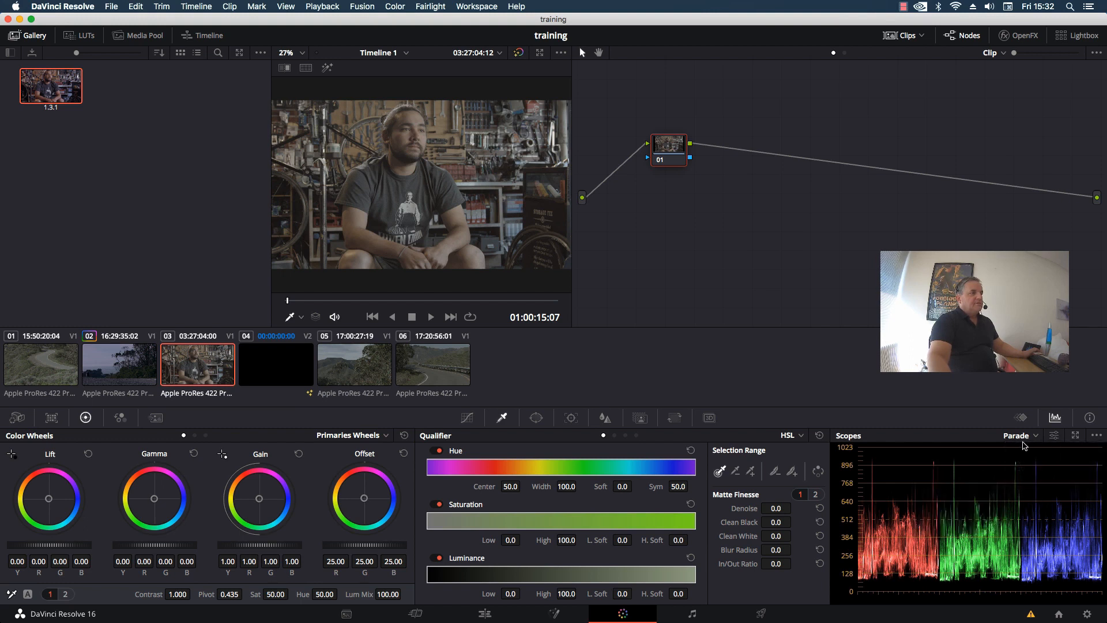
click(1056, 437)
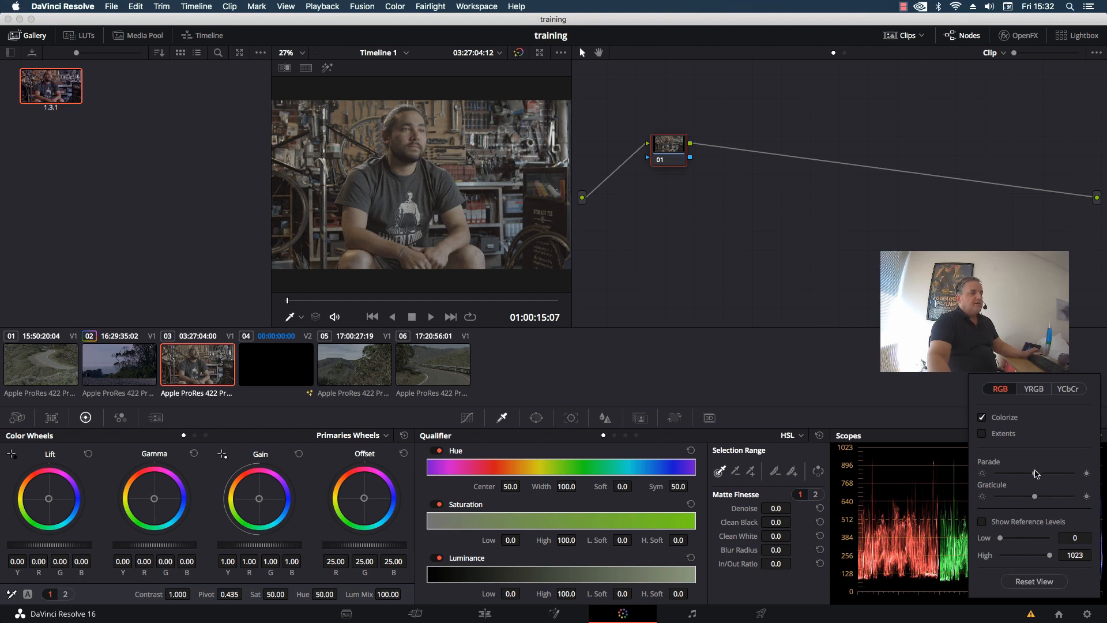
drag(1036, 474, 1064, 474)
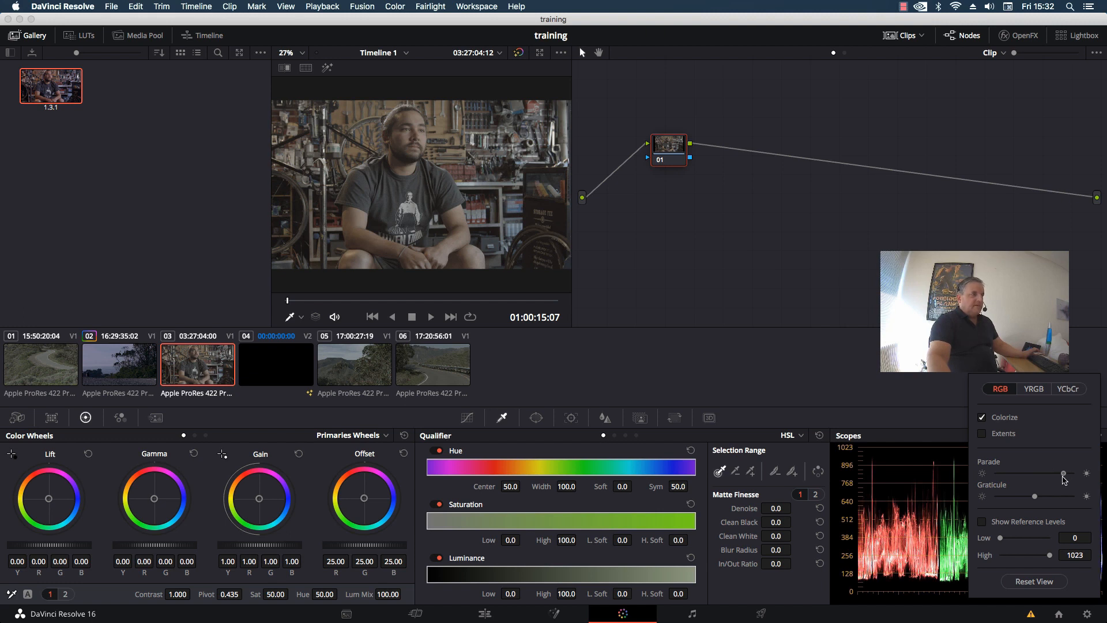
click(884, 470)
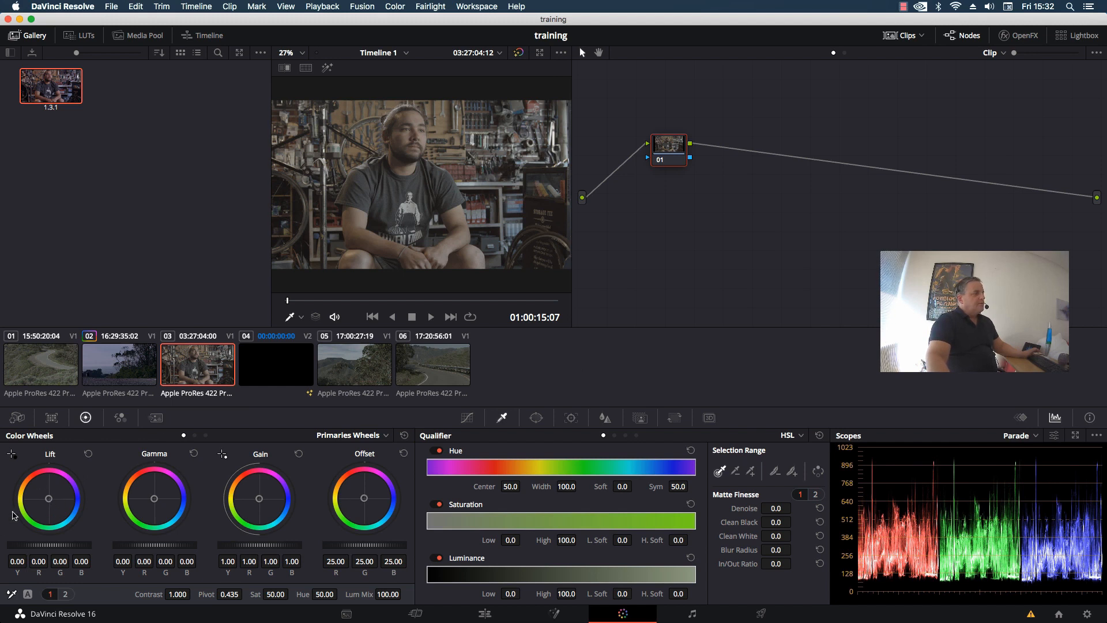
- Try a red lift tint on the bike shop clip, rebalance it slightly toward blue, and lower the overall lift to -0.03
drag(47, 502, 49, 499)
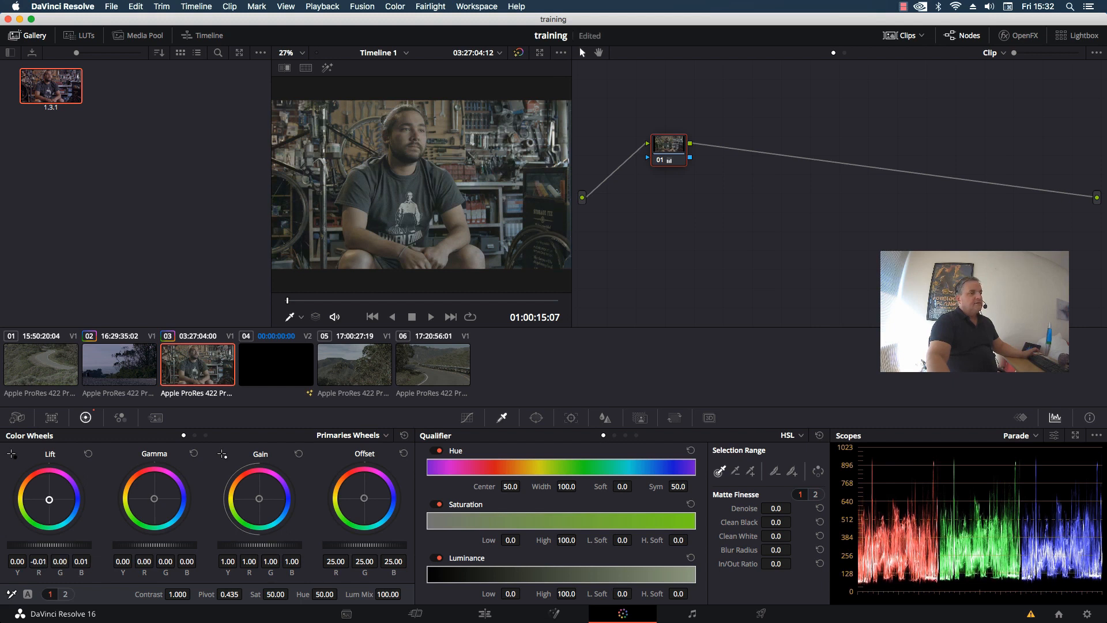
drag(49, 499, 48, 494)
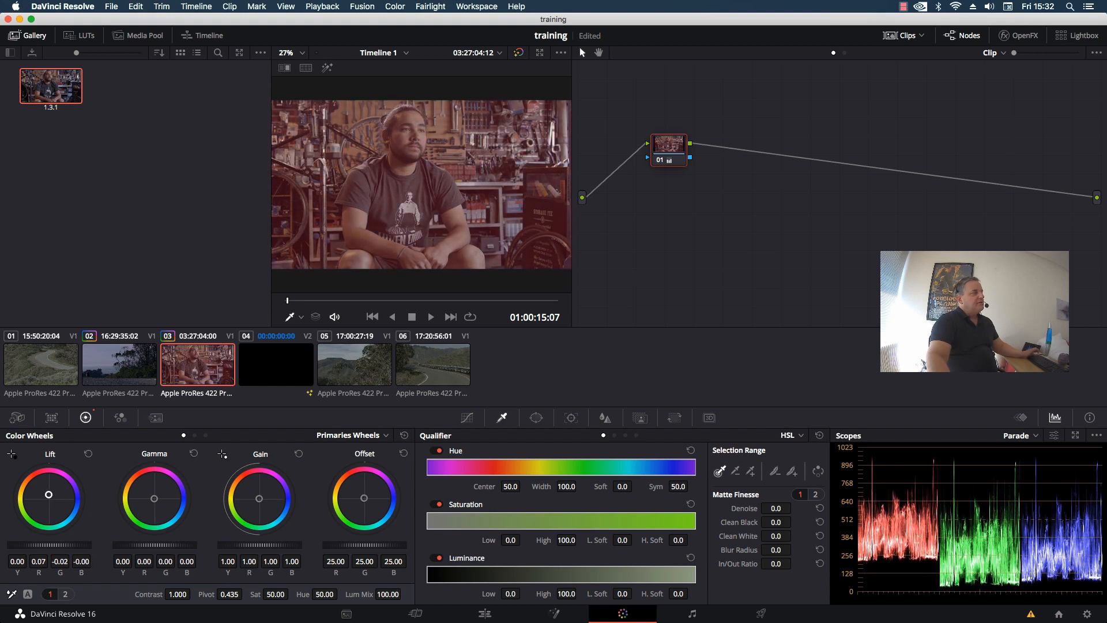
drag(49, 494, 50, 499)
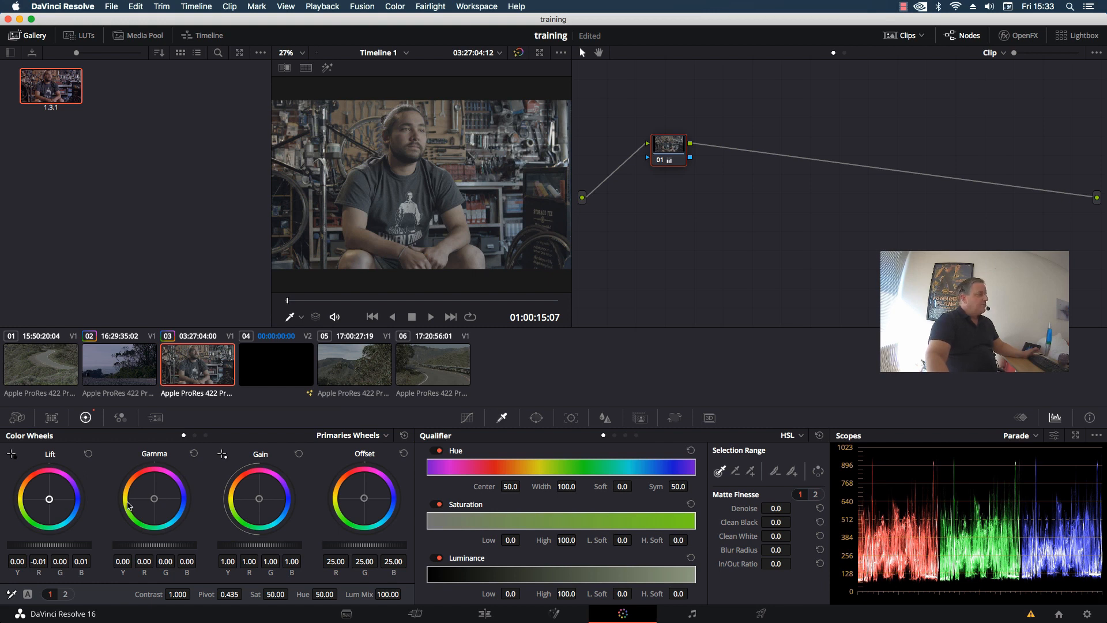
drag(49, 545, 24, 545)
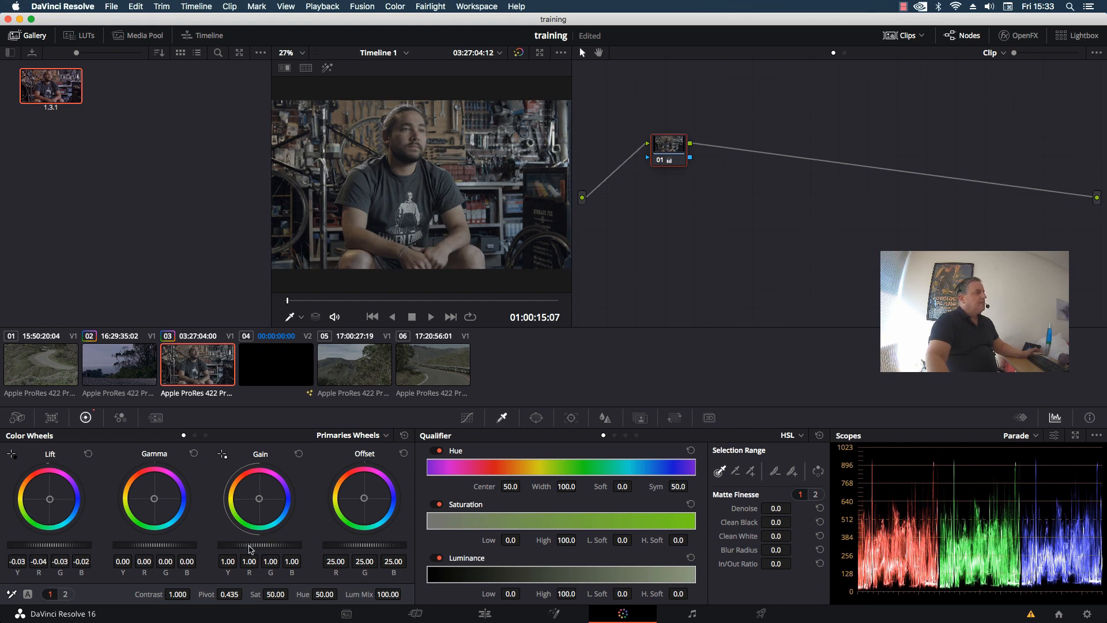
- Raise the bike shop clip's overall gain to 1.25, trying a strong blue tint before balancing red 1.31, green 1.22 and blue 1.32
drag(259, 545, 294, 544)
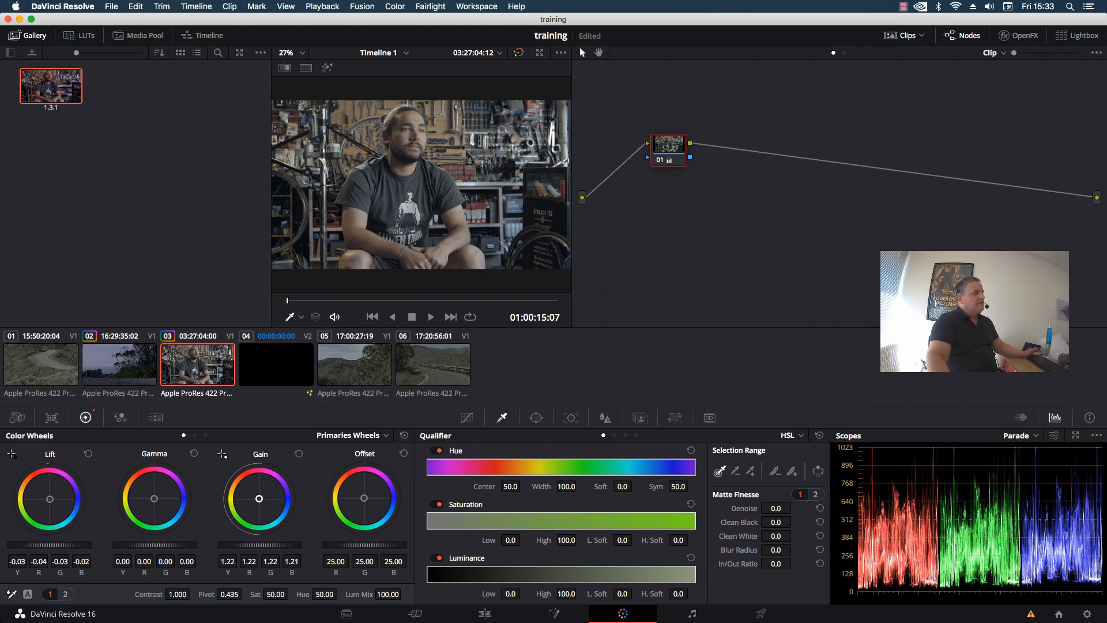
drag(259, 499, 268, 506)
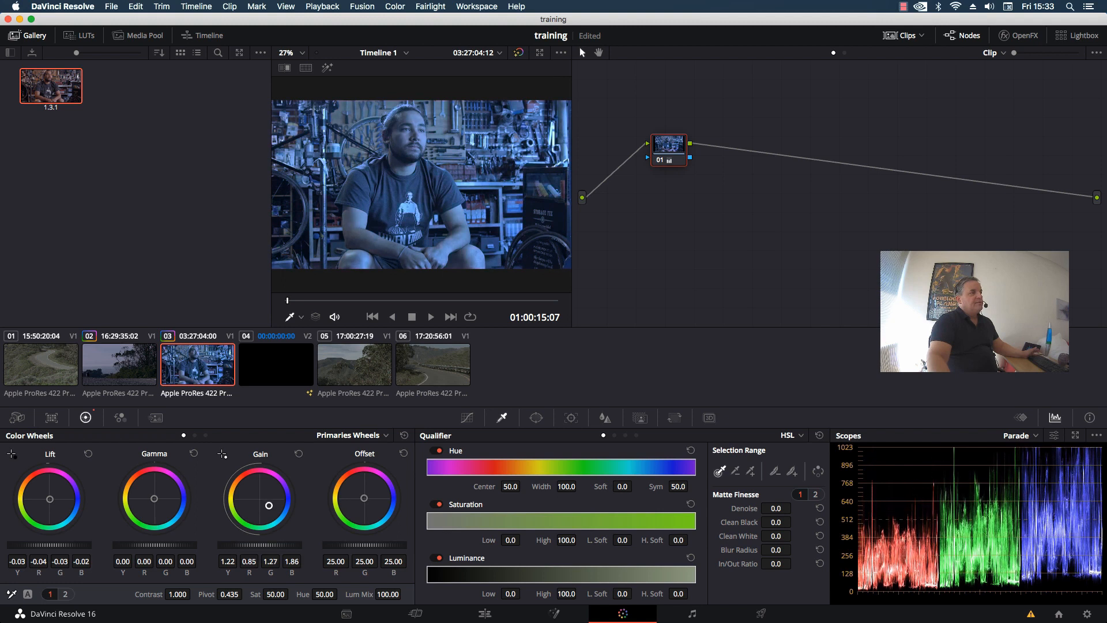
drag(269, 505, 260, 498)
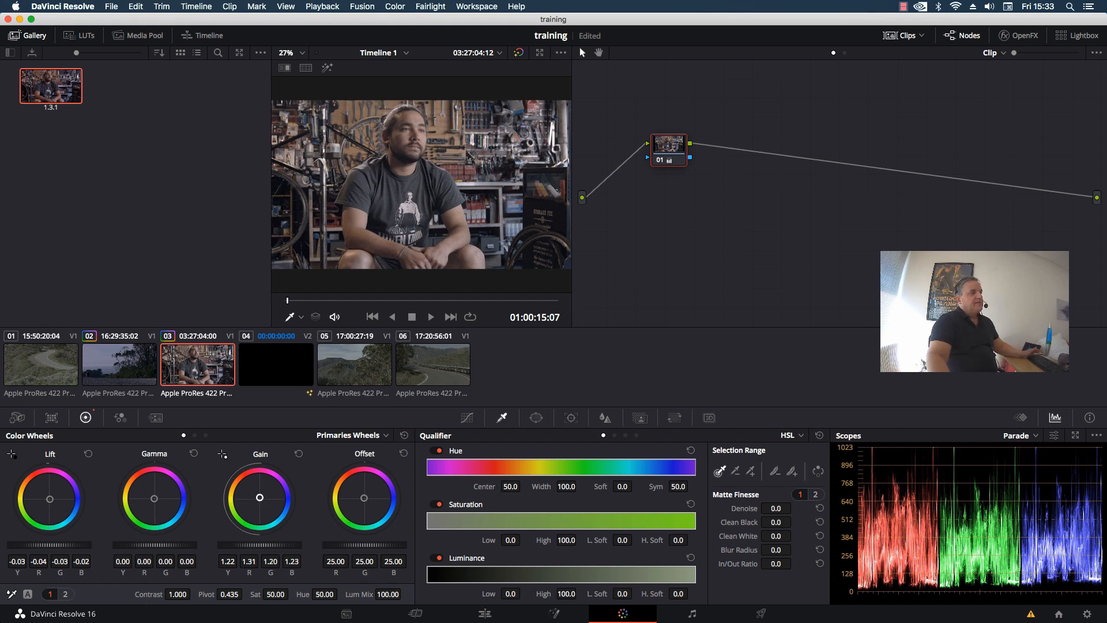
drag(259, 496, 260, 497)
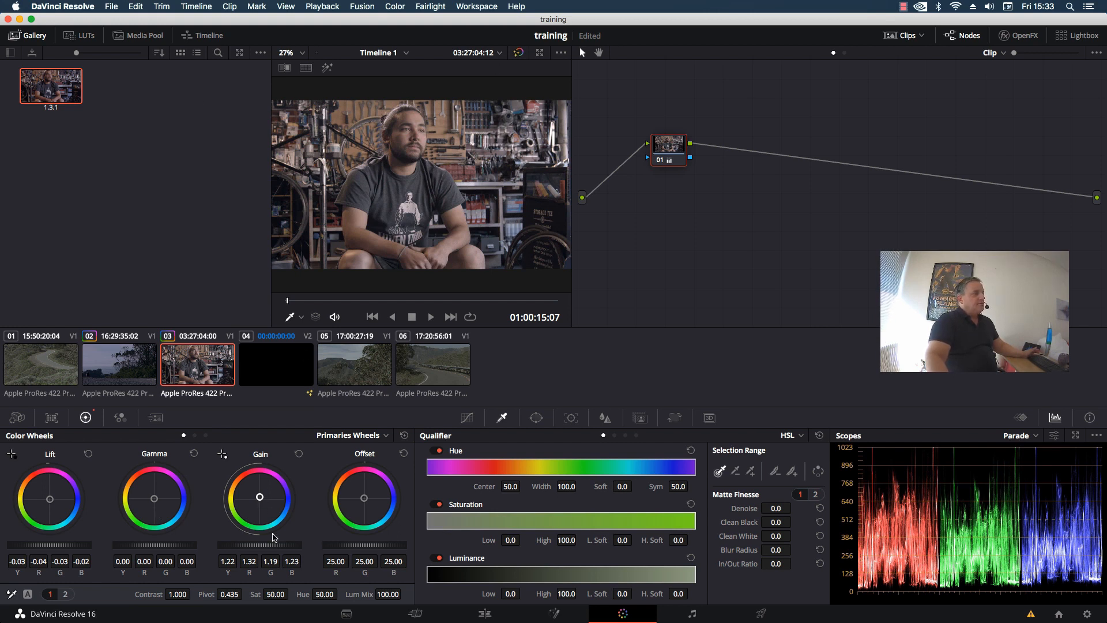
drag(259, 545, 265, 545)
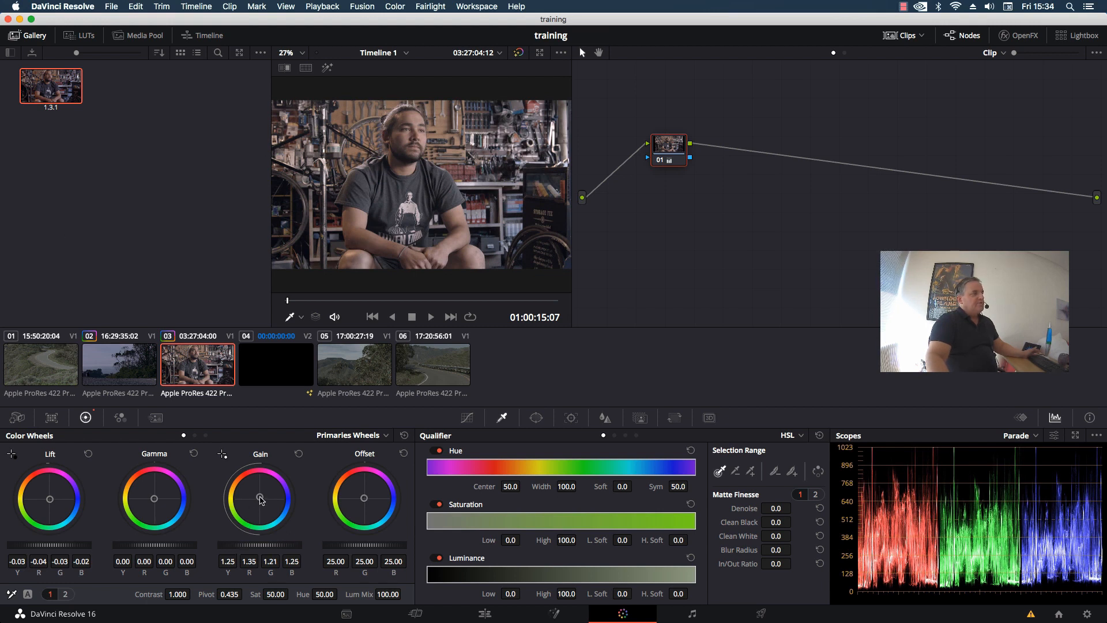
drag(259, 497, 260, 497)
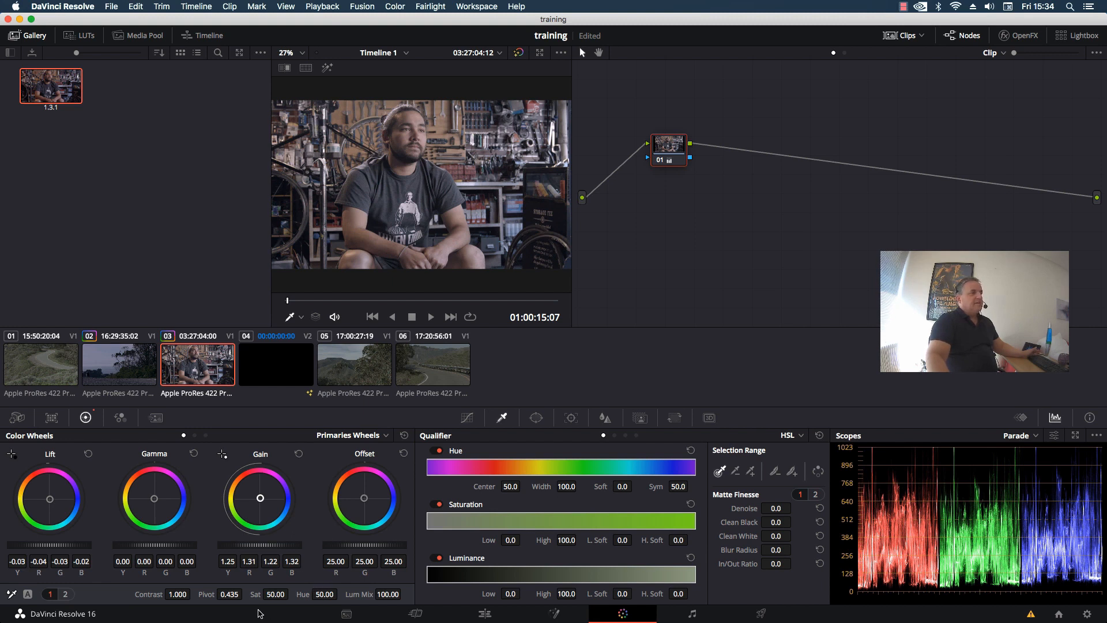
- Warm the gamma toward orange and lower it overall to -0.03, and rebalance the lift to red -0.05, green -0.02, blue -0.01
drag(152, 505, 149, 492)
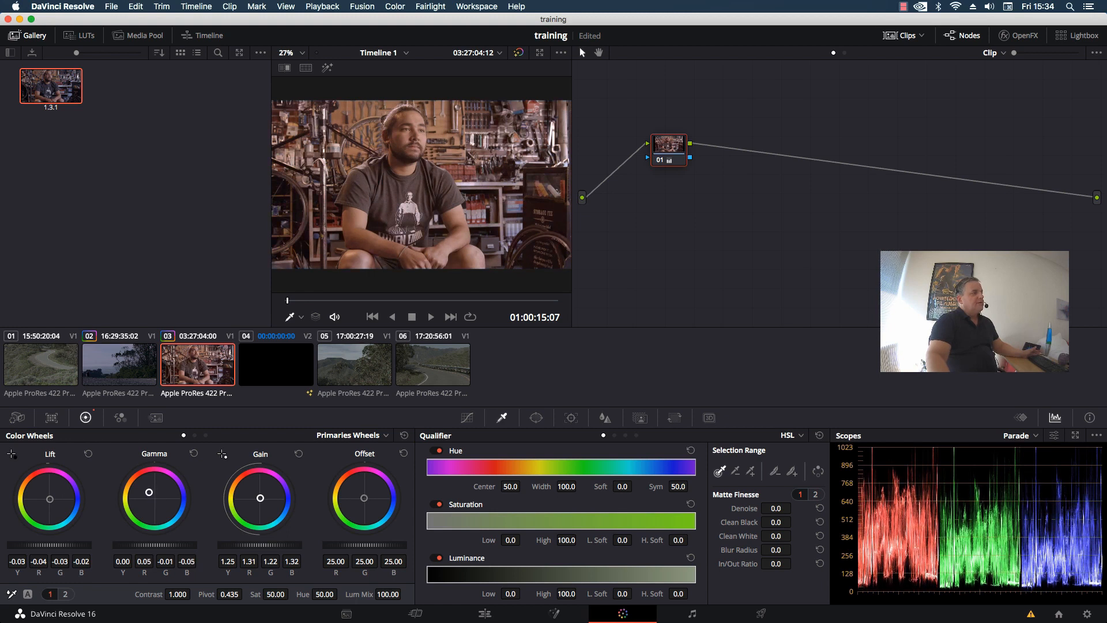
drag(149, 492, 149, 492)
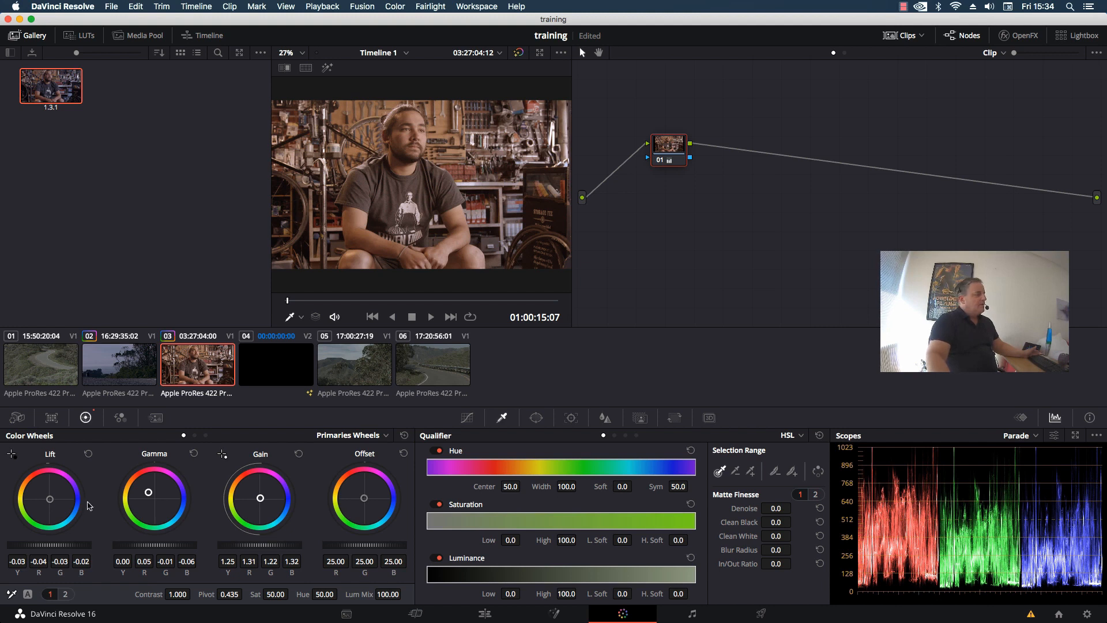
drag(49, 500, 50, 500)
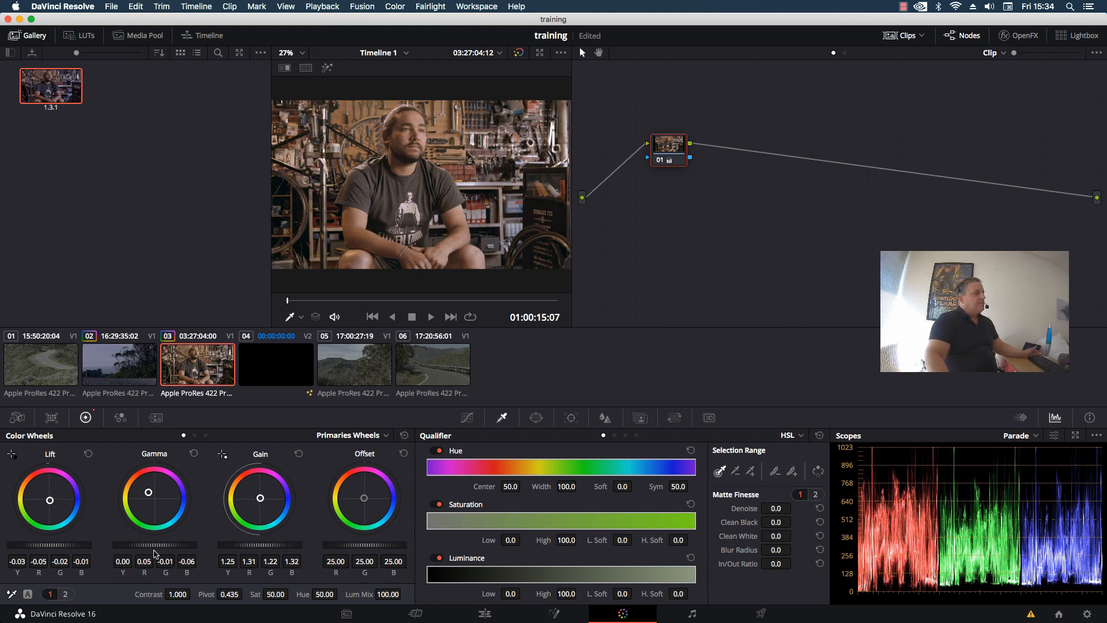
drag(161, 545, 145, 545)
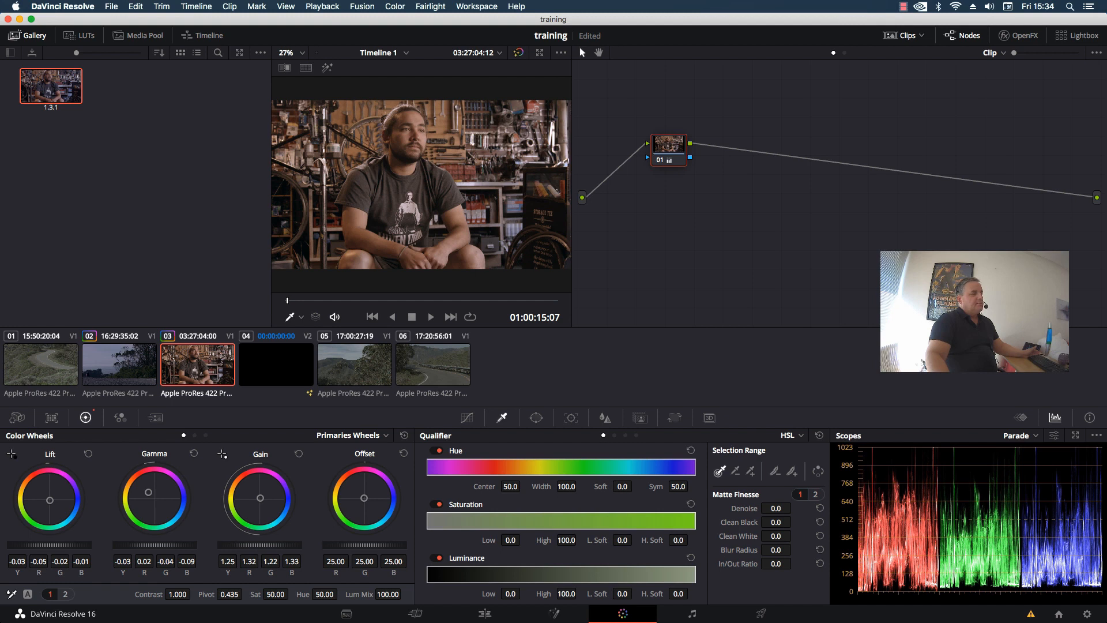
- Raise the overall gain to 1.32 and the saturation to 53, and check the graded bike shop clip in the enlarged viewer
drag(260, 545, 266, 545)
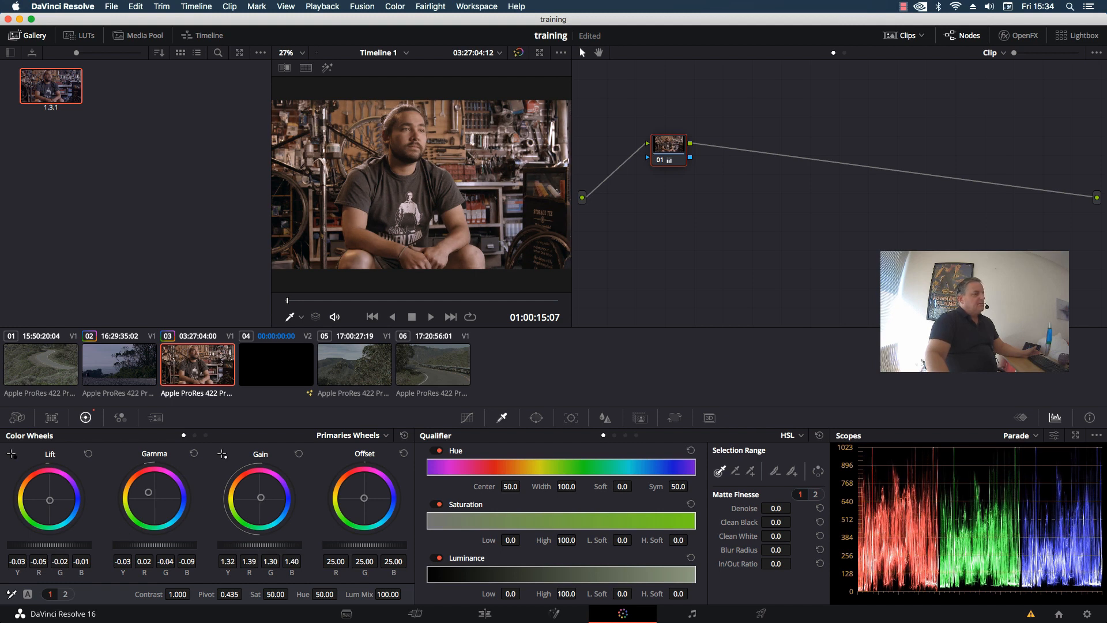
drag(49, 545, 47, 545)
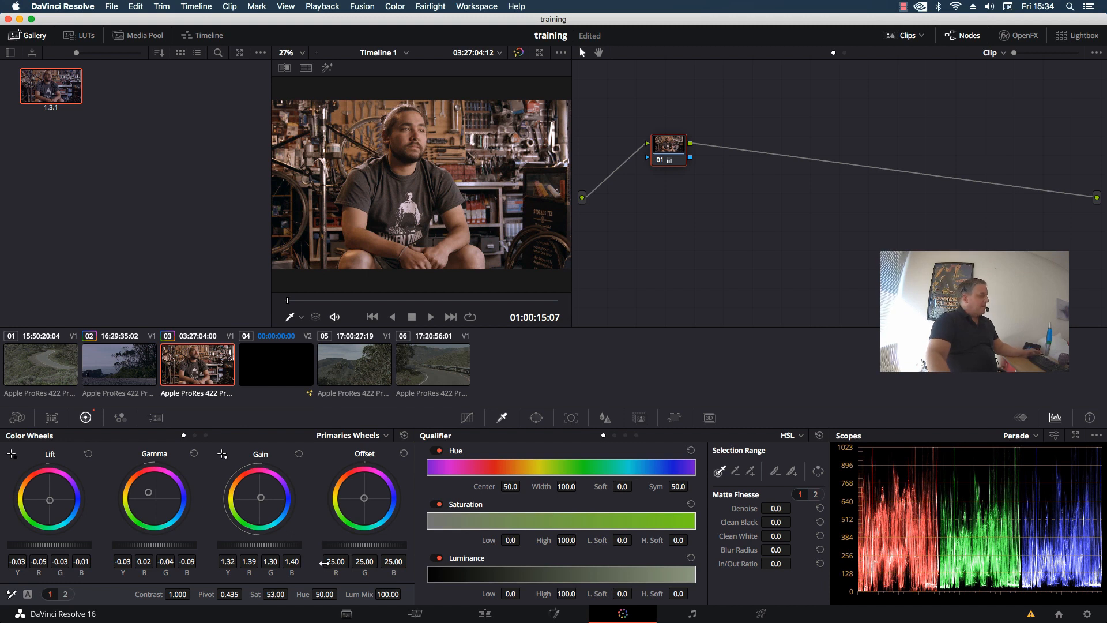
key(alt+f)
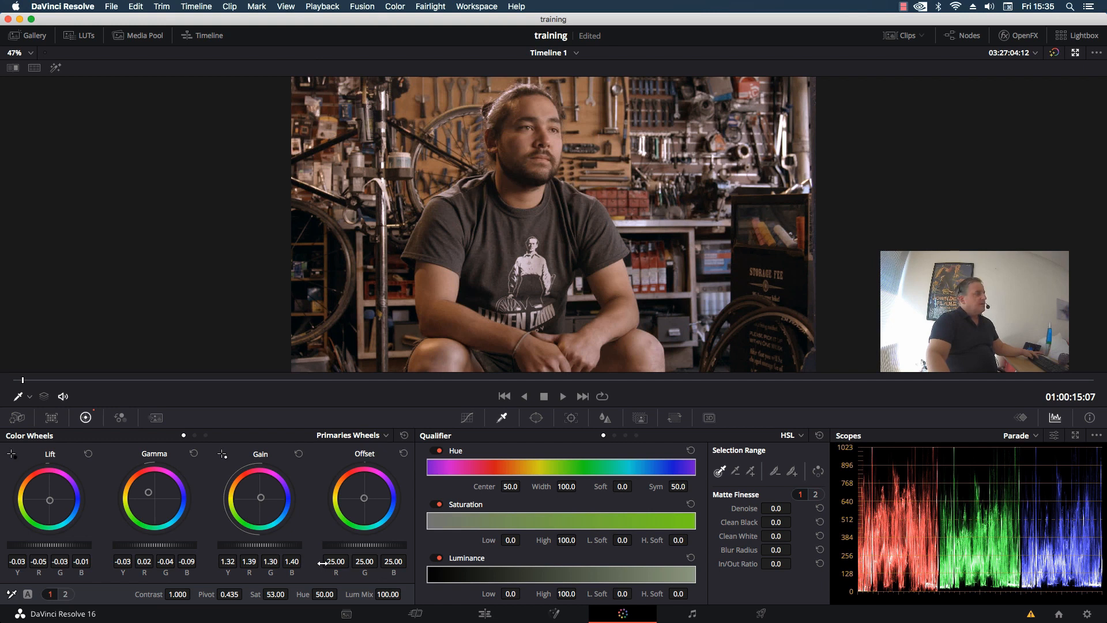
key(alt+f)
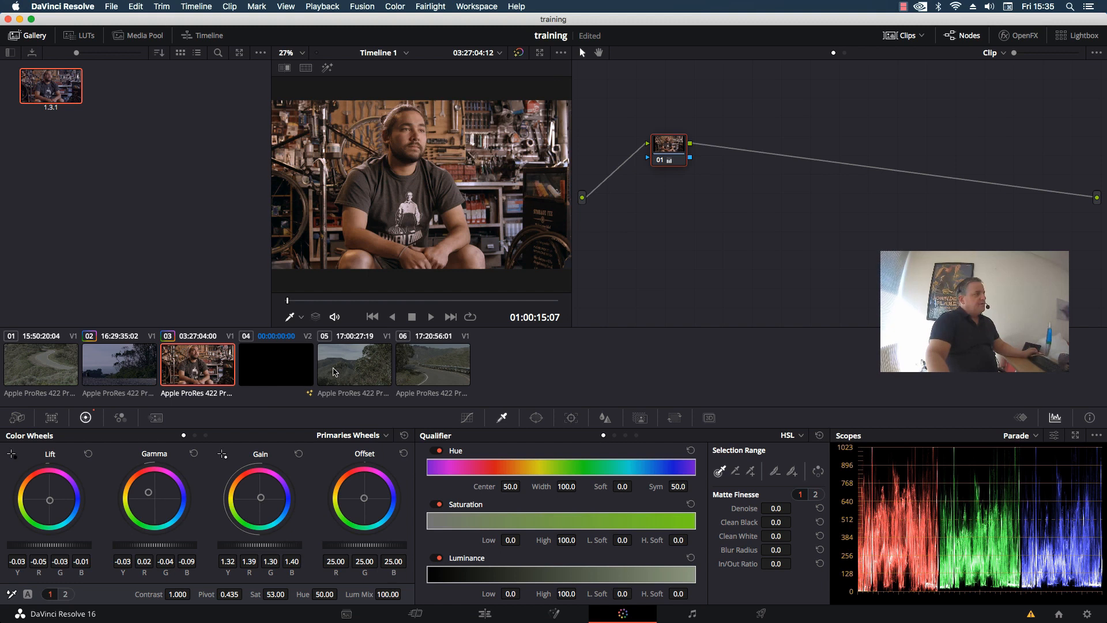
- On clip 05 at 01:01:09:04, sample the cyclist's jersey for the black and white points, and raise the overall lift to -0.02
click(353, 367)
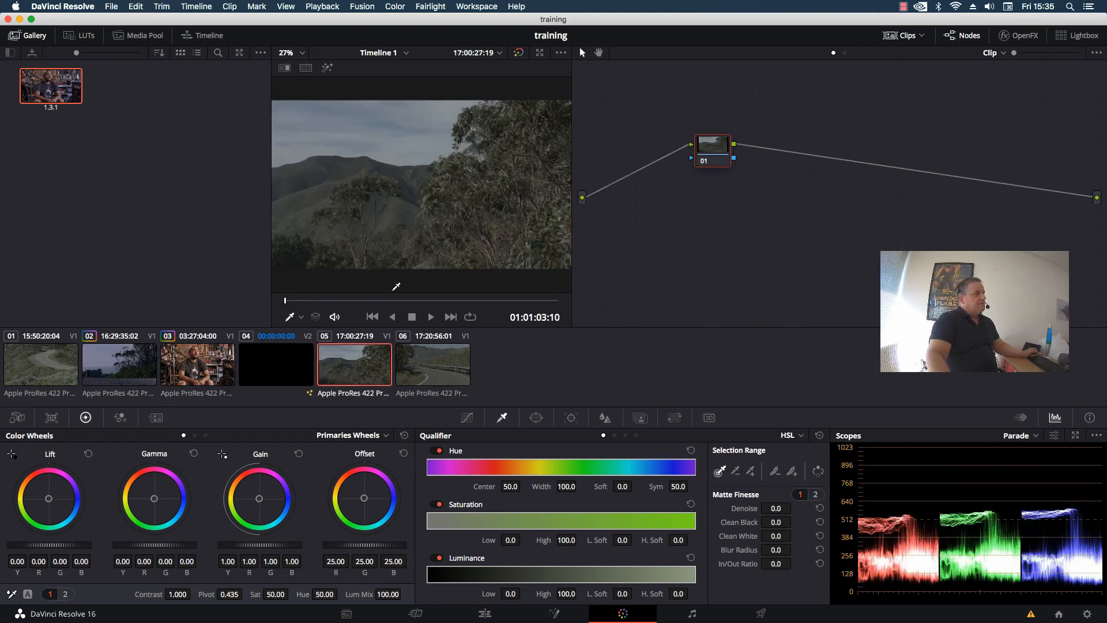
drag(389, 301, 509, 302)
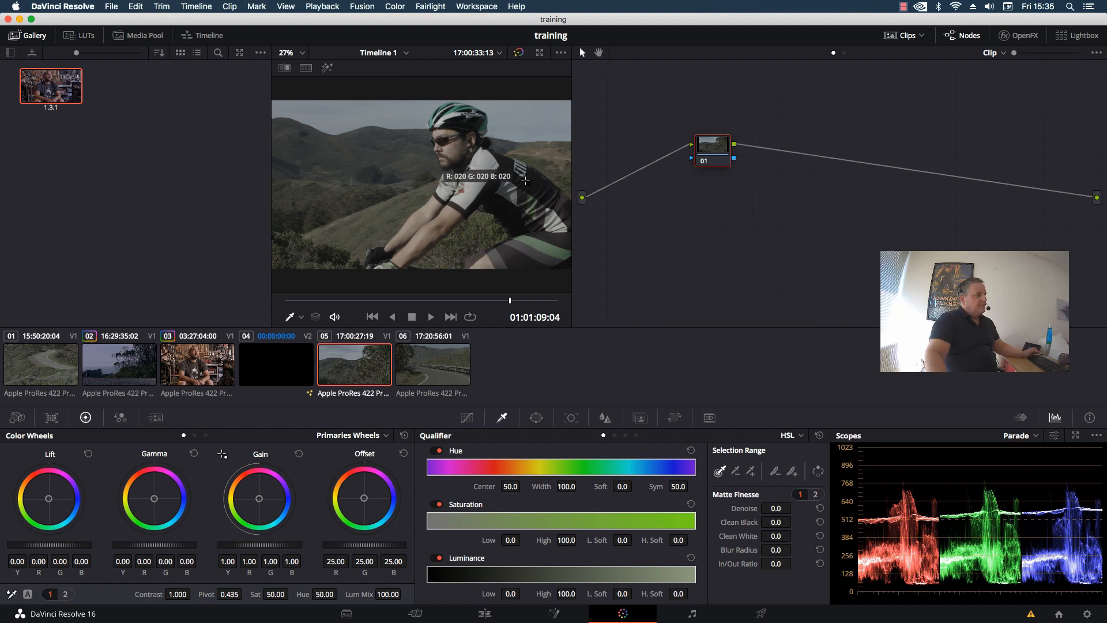
click(535, 184)
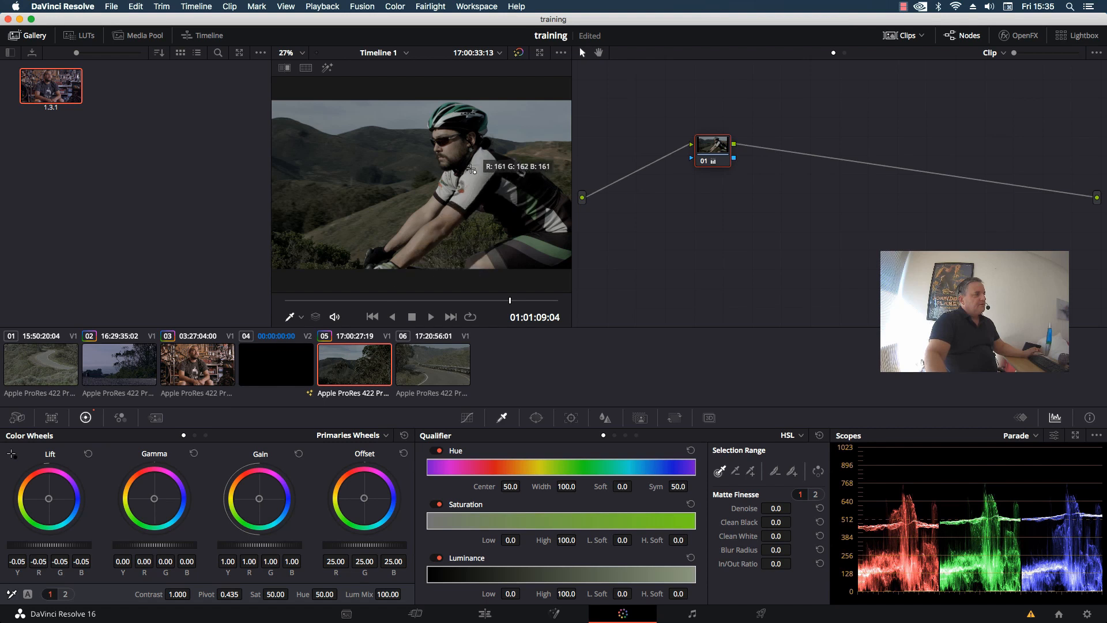
click(479, 160)
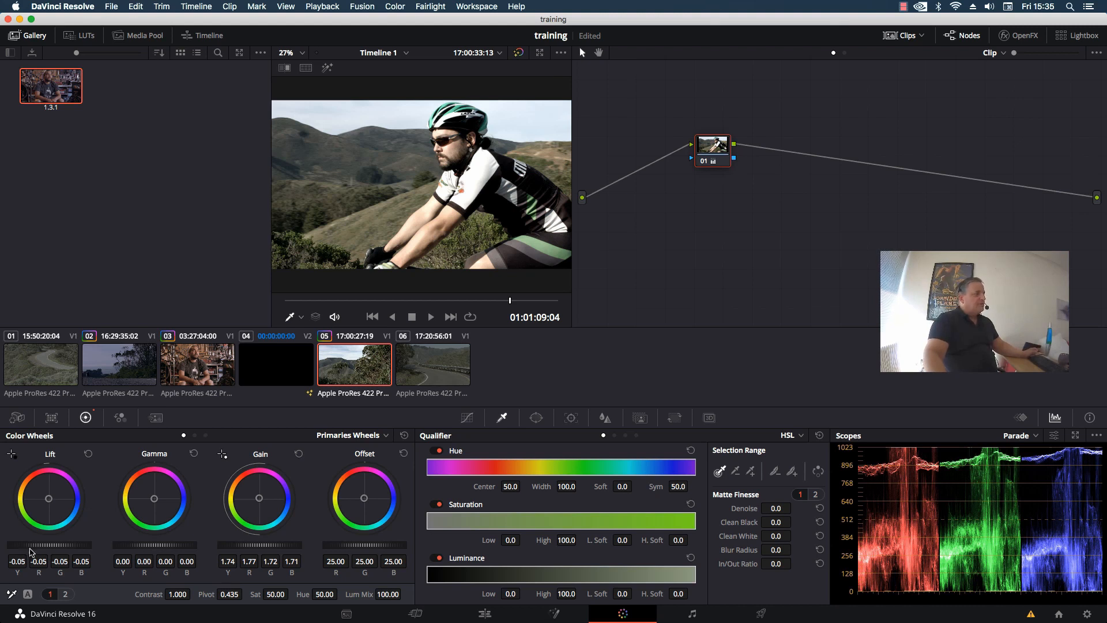
drag(30, 547, 52, 547)
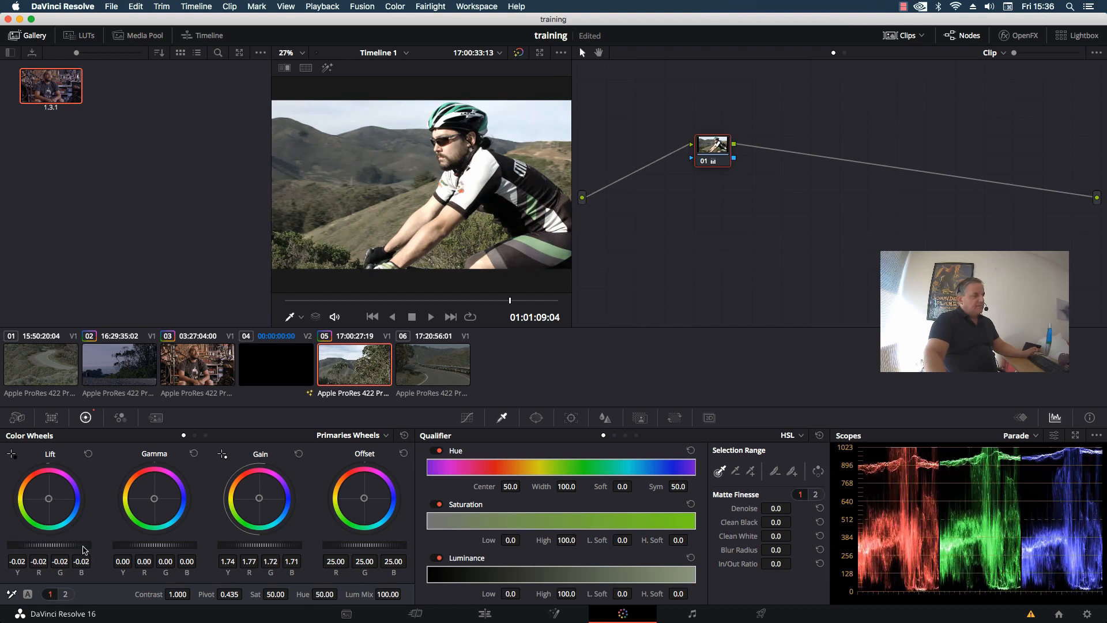
- On clip 05, set the green lift to -0.03, lower the overall gain to 1.43, and shift gamma to red 0.06 and green -0.02
drag(48, 503, 49, 498)
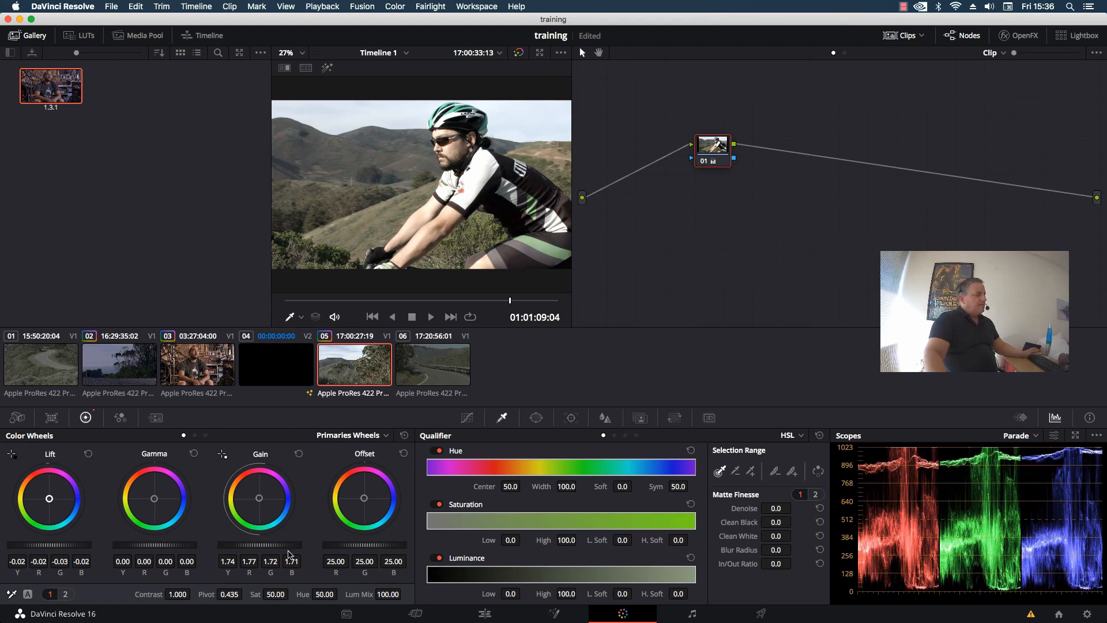
drag(260, 544, 254, 545)
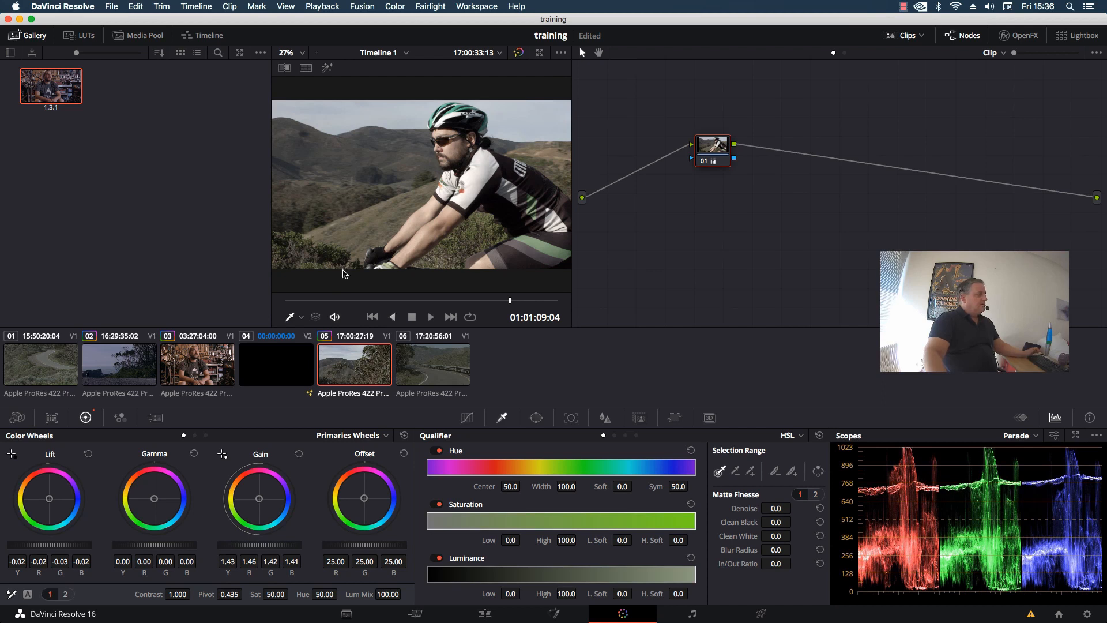
drag(153, 500, 154, 491)
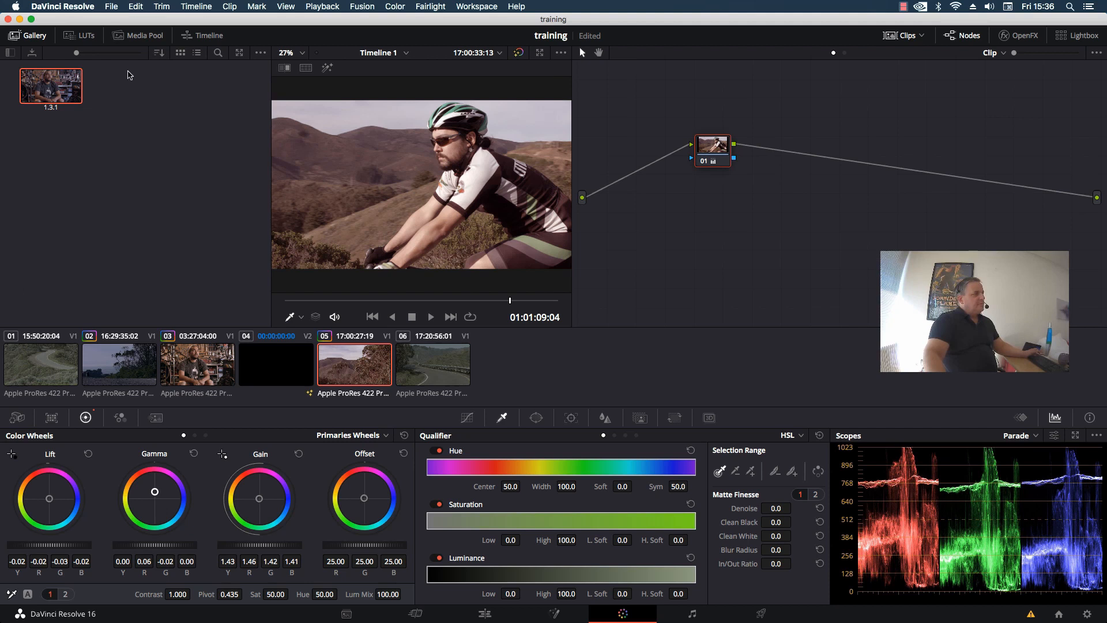
- Grab a still of the graded bike shop clip 03 for the gallery
click(207, 375)
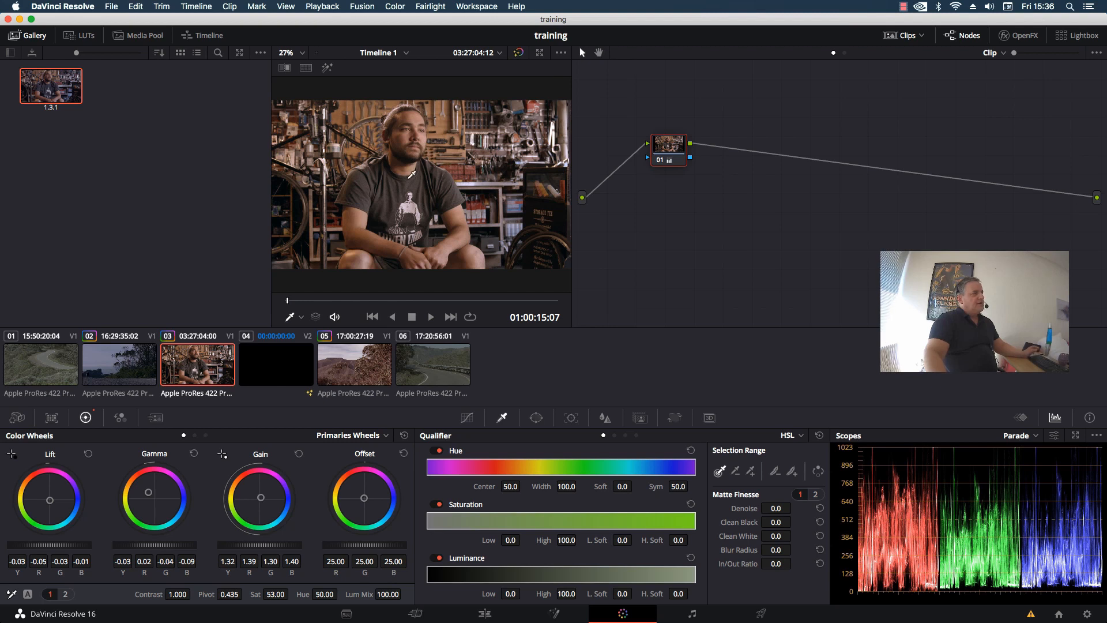
right_click(431, 174)
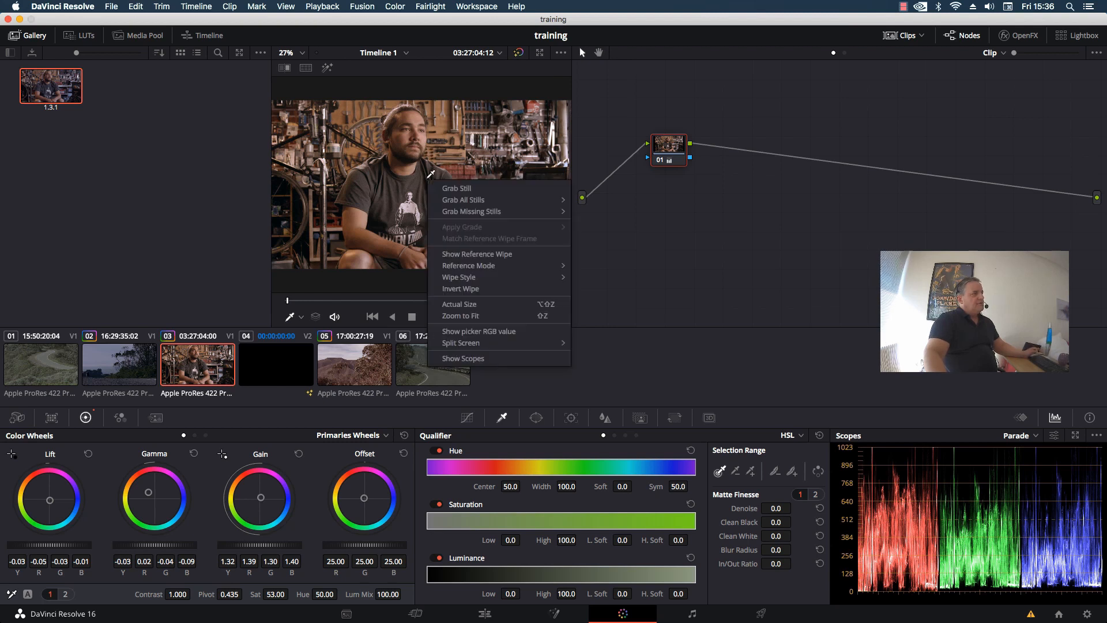
click(472, 185)
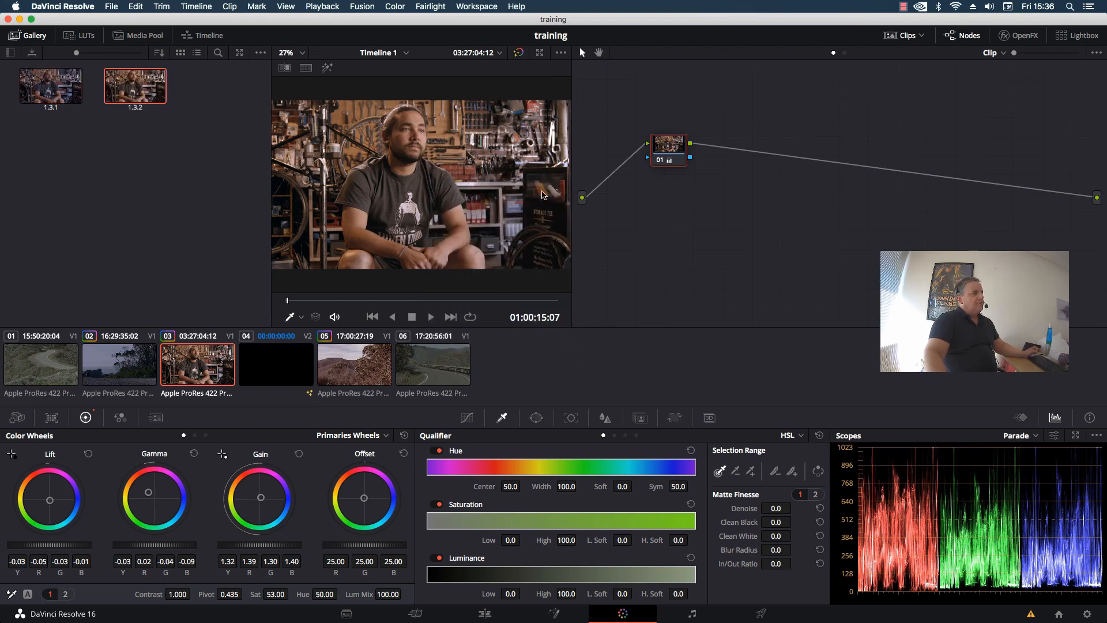
- Compare clip 05 with the bike shop still in a reference wipe, moving the split until clip 05 fills over half the frame
click(351, 375)
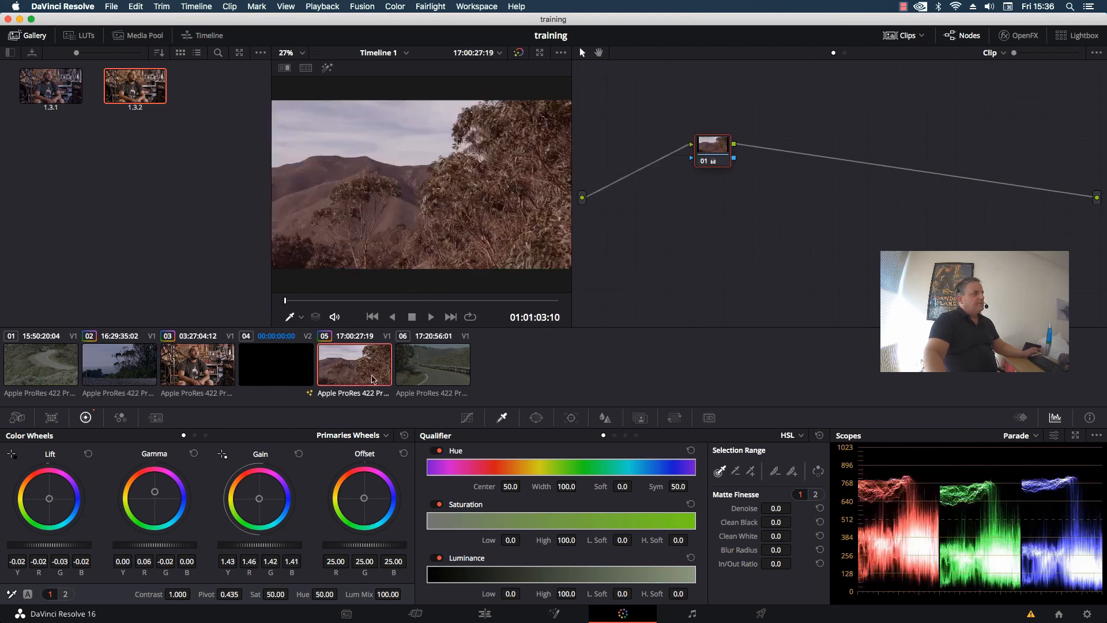
click(285, 70)
drag(365, 191, 289, 90)
drag(319, 155, 456, 159)
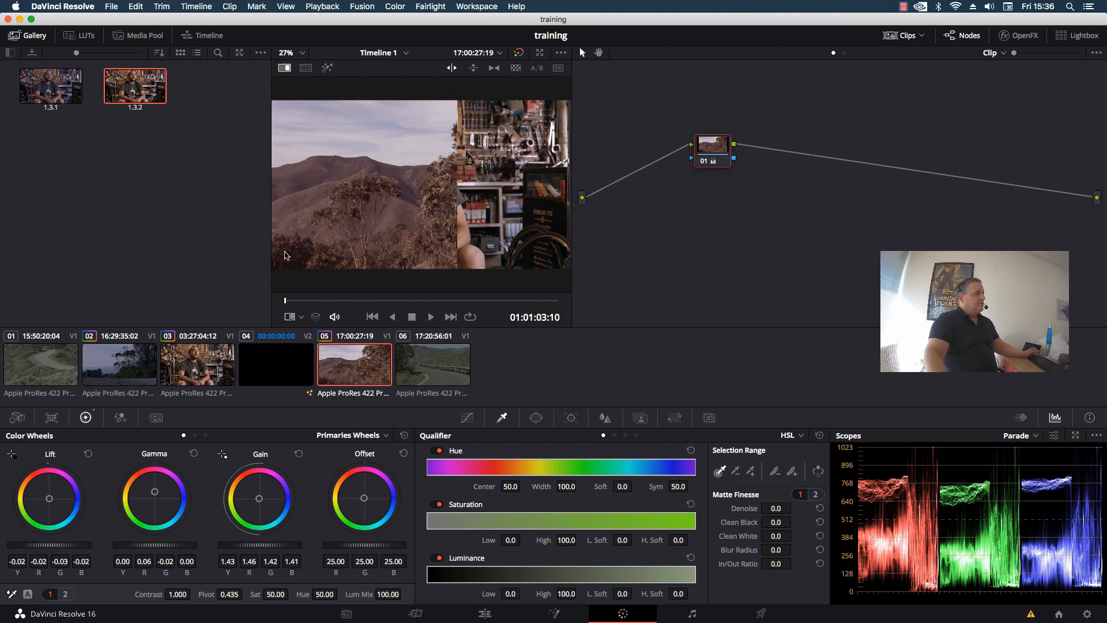
- Match clip 05 to the still at 01:01:05:10 with red gamma 0.05, green lift -0.02 and overall gain 1.39, and hide the wipe
drag(154, 493, 153, 494)
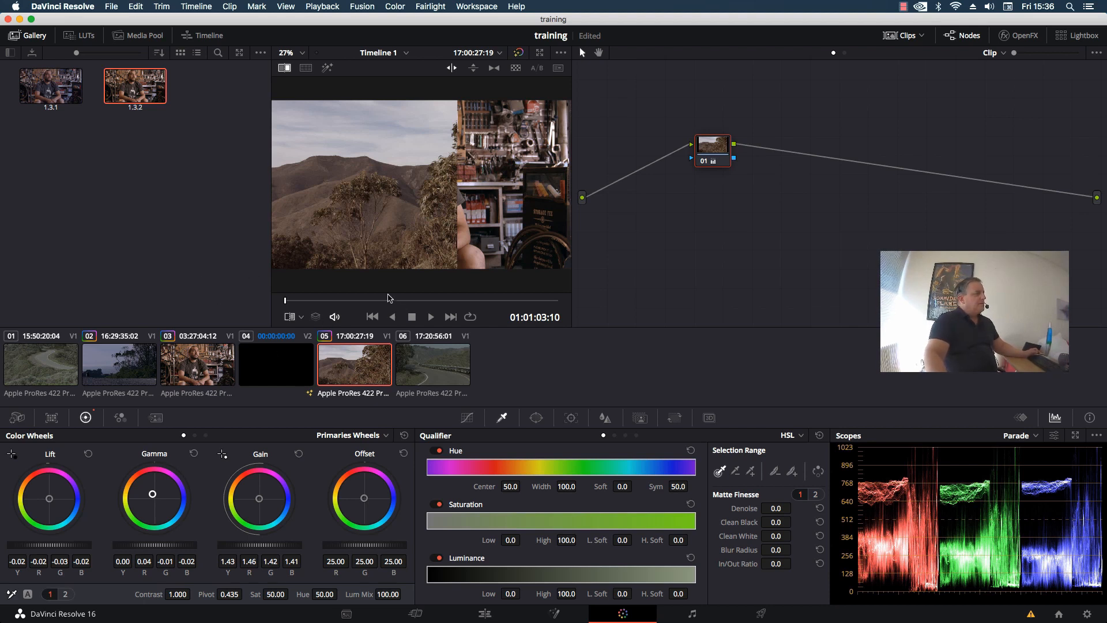
drag(349, 301, 363, 302)
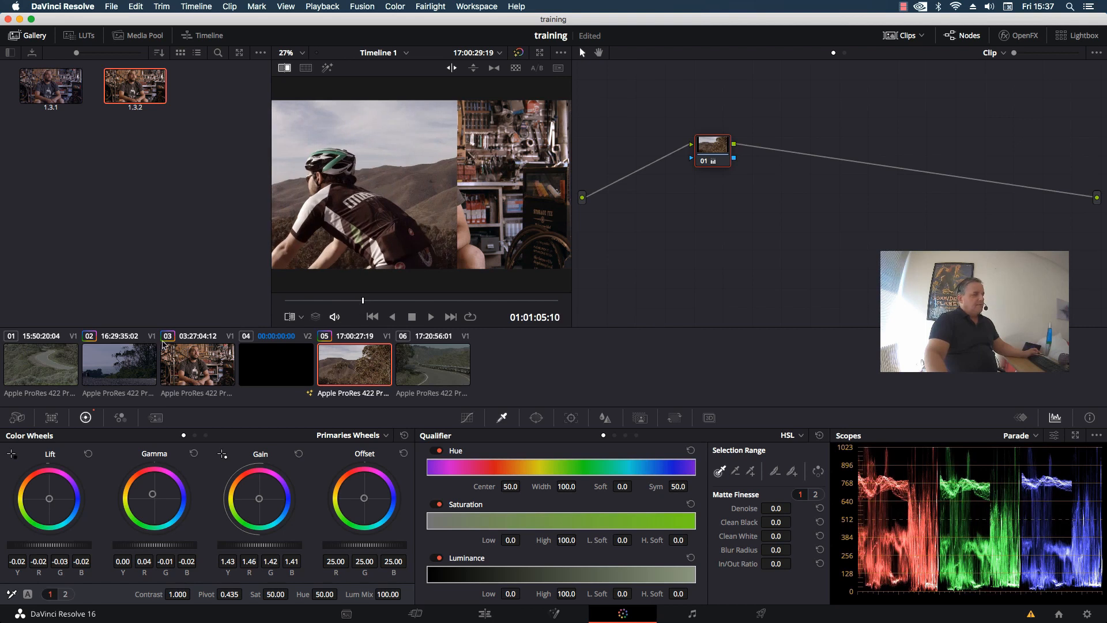
drag(49, 544, 53, 545)
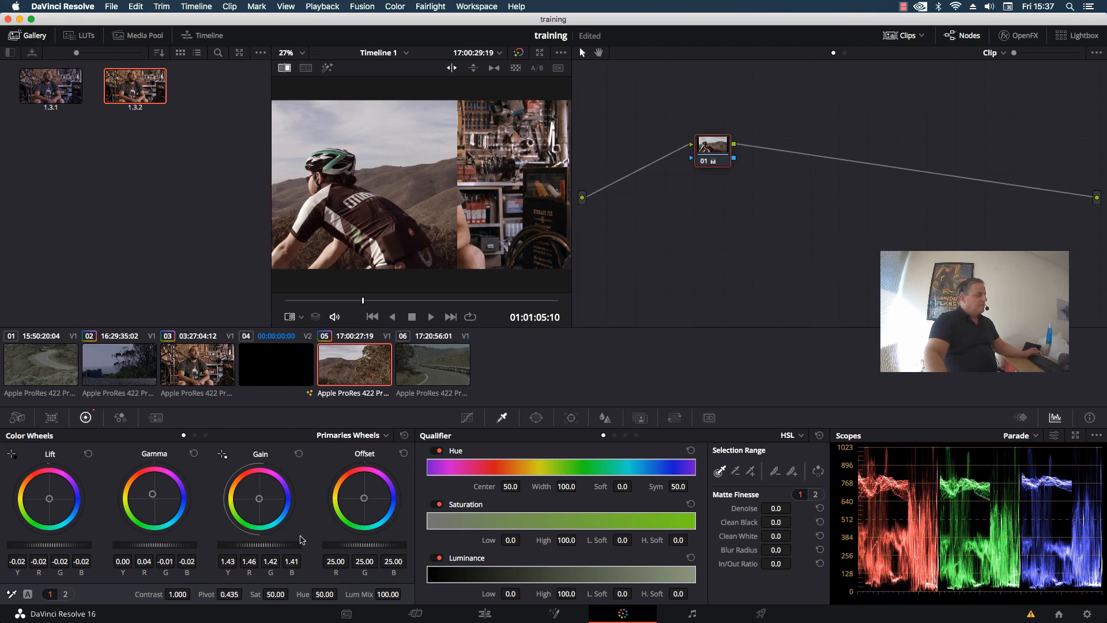
drag(262, 544, 252, 544)
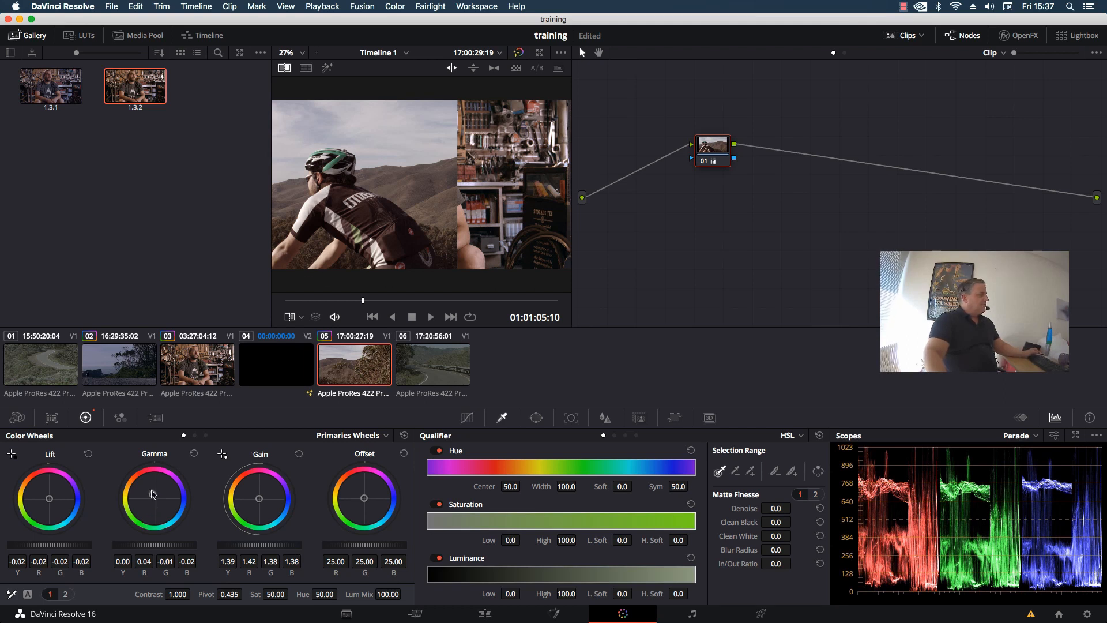
drag(152, 494, 152, 492)
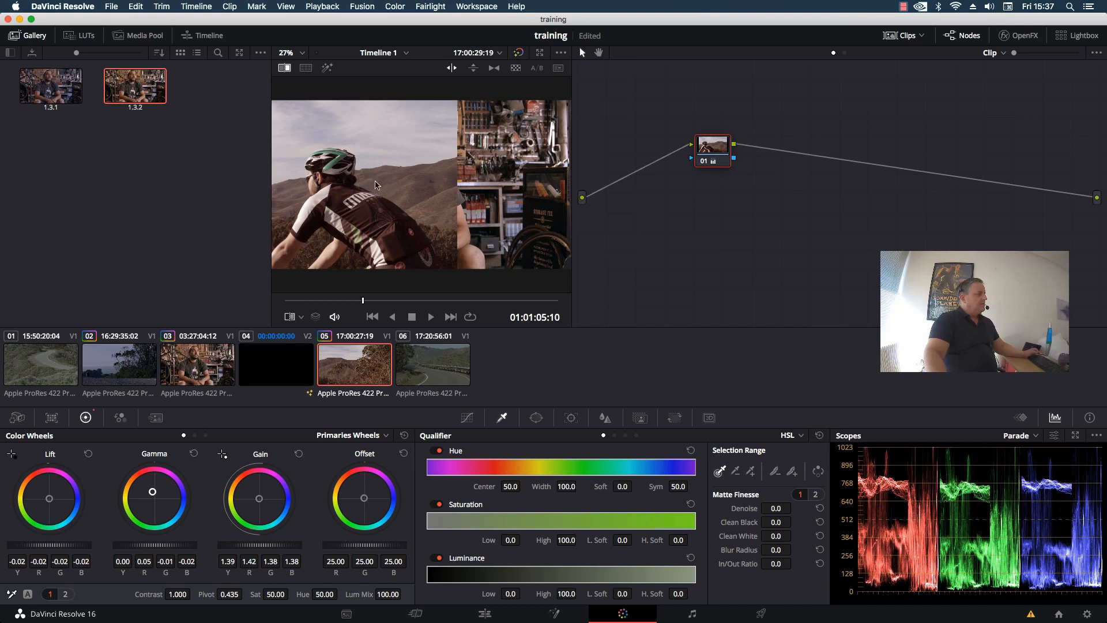
click(284, 68)
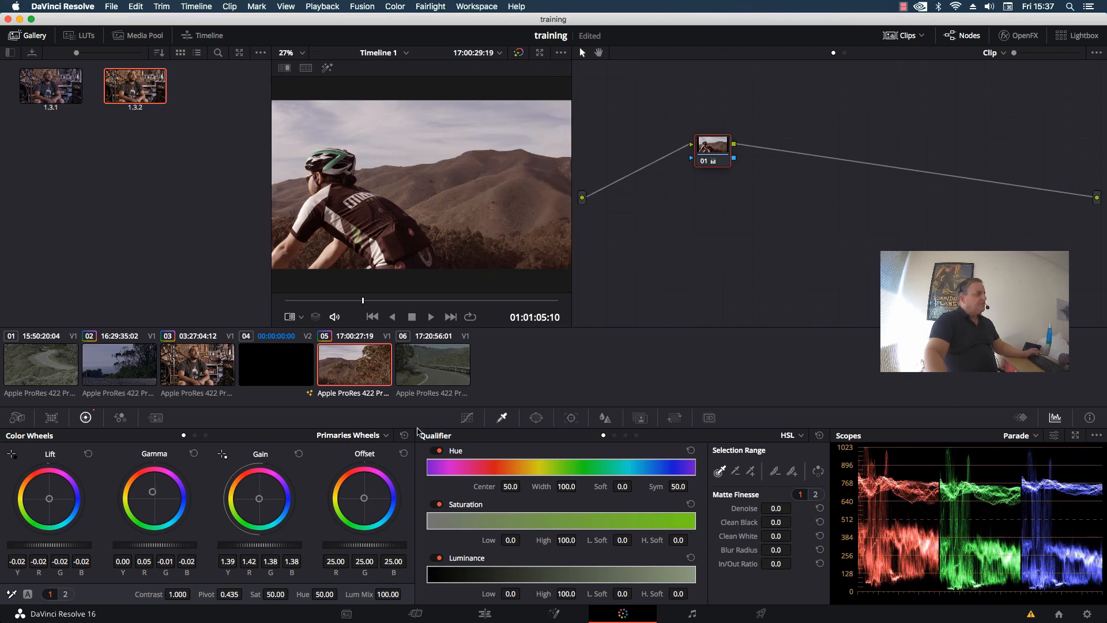
- Copy clip 05's grade to the road clip 06 and check it at 01:01:12:17
click(450, 354)
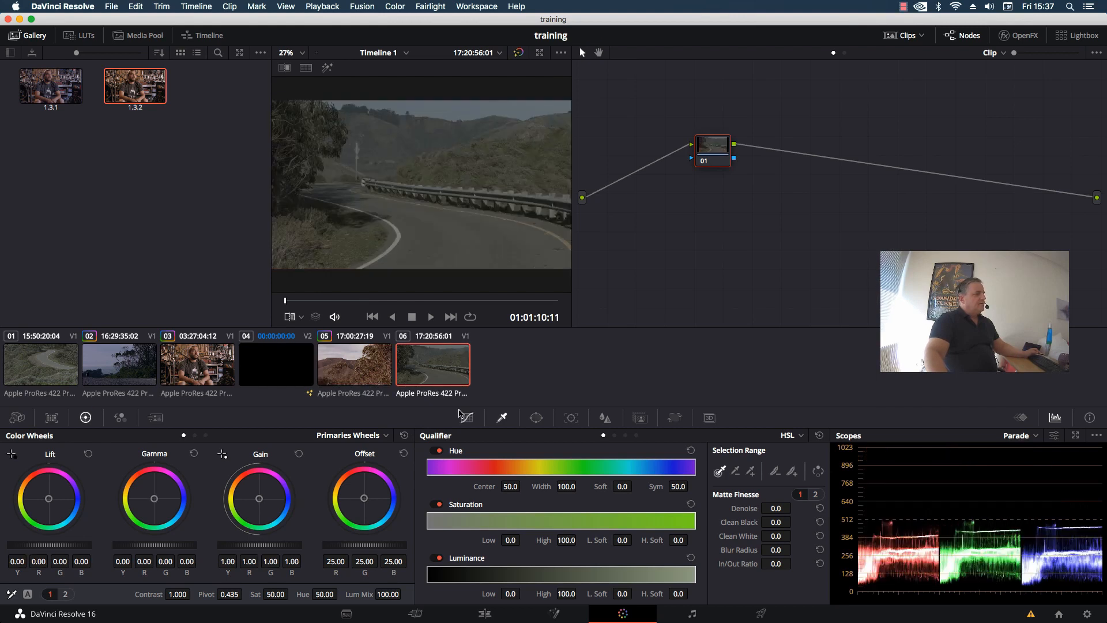
middle_click(358, 371)
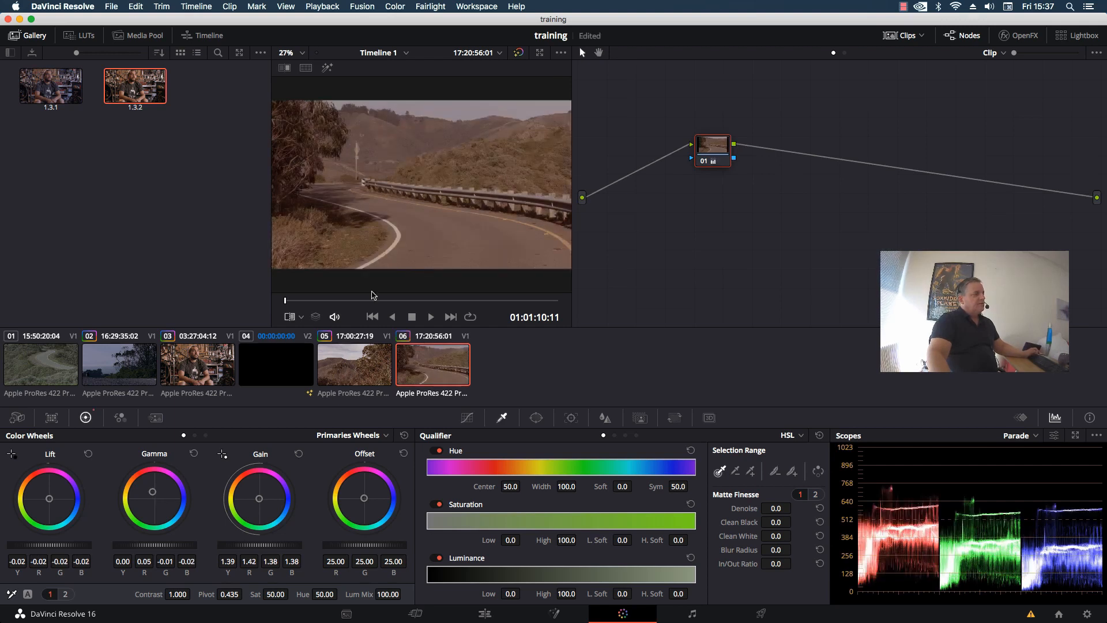
drag(361, 300, 321, 299)
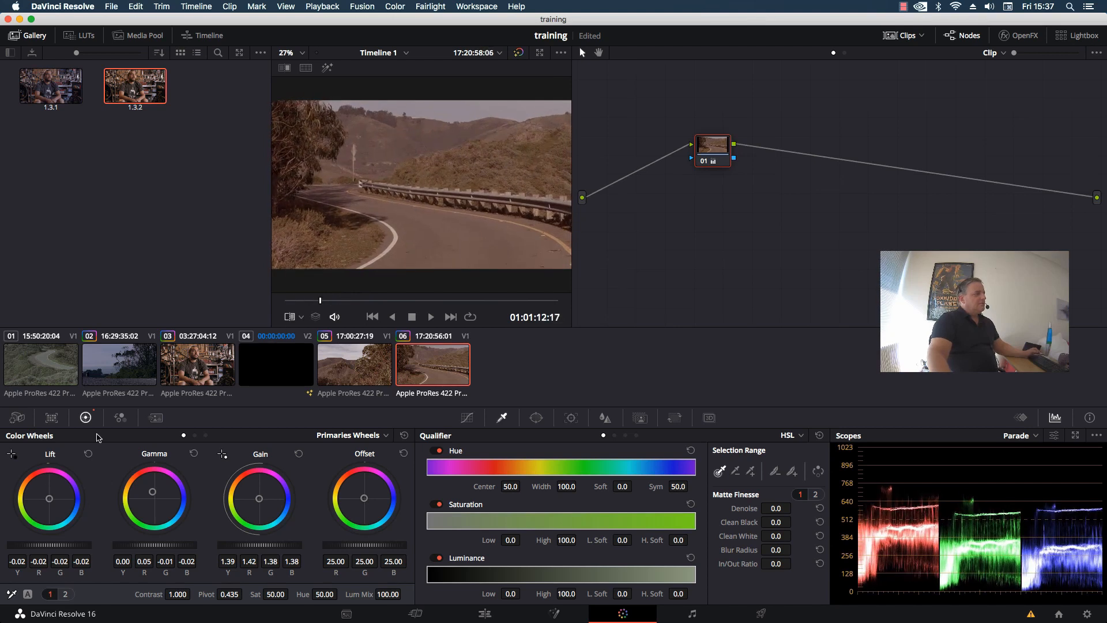
- Reset all grades and nodes on clip 02
click(205, 374)
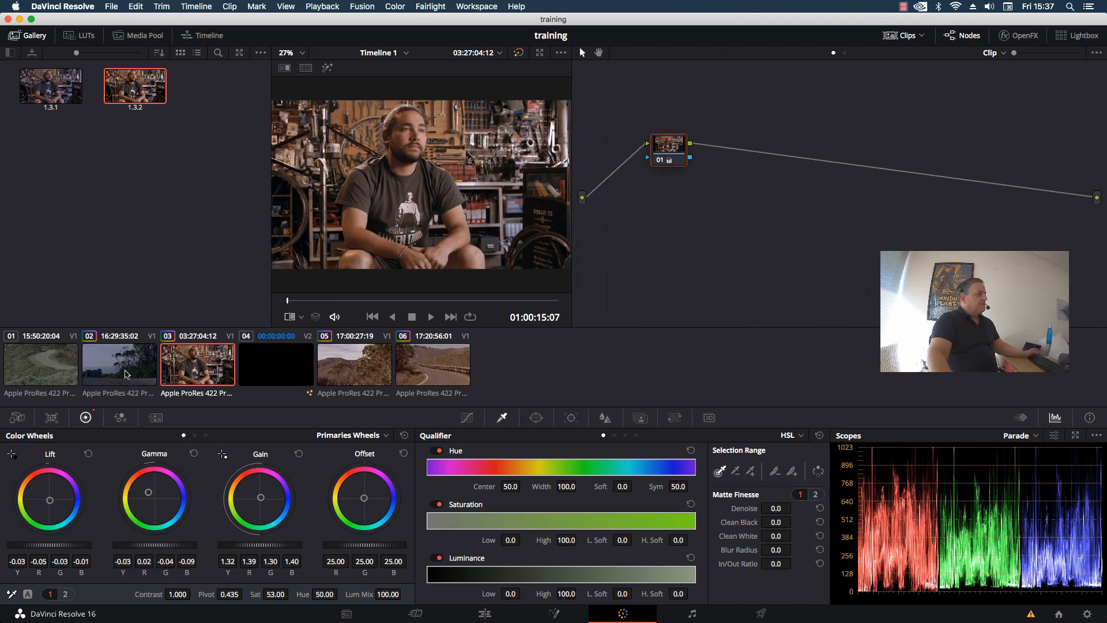
click(131, 375)
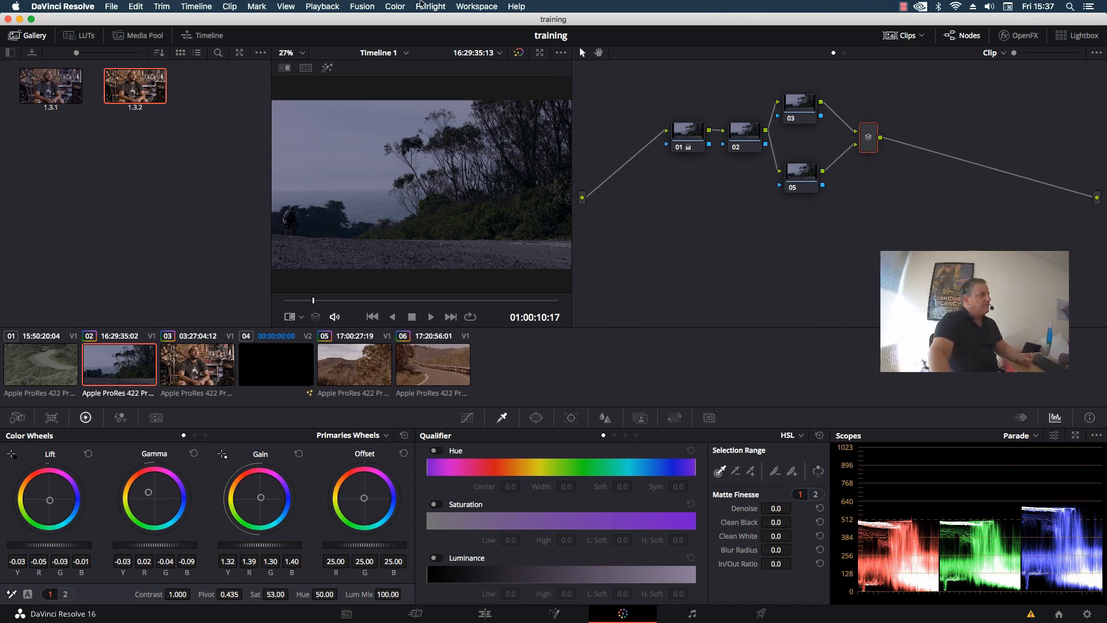
click(395, 6)
mouse_move(401, 40)
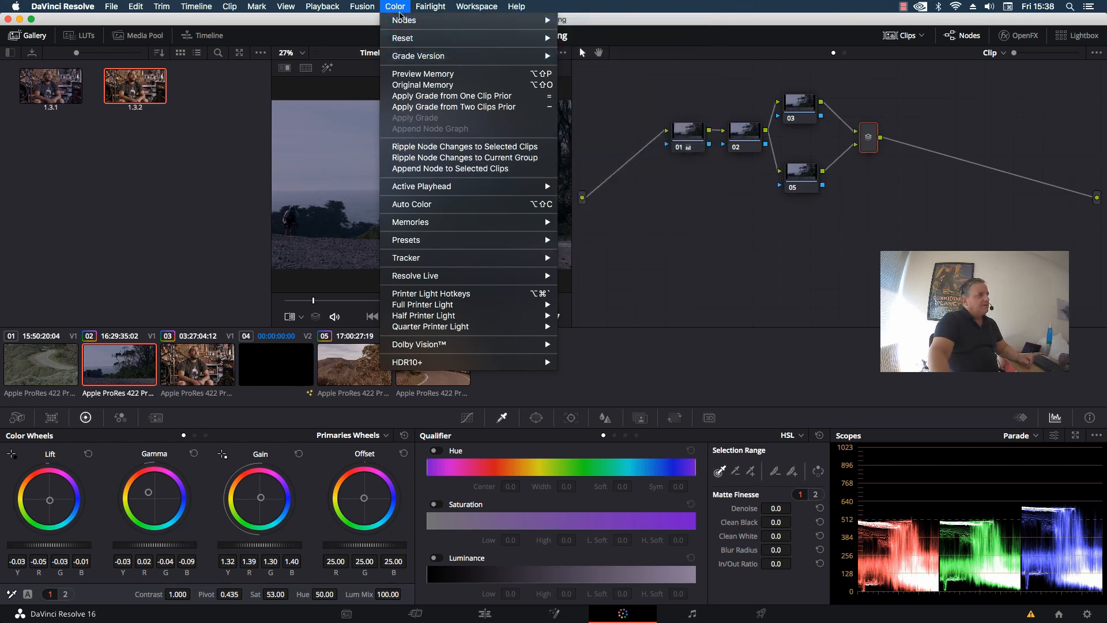
click(402, 5)
click(395, 7)
mouse_move(404, 43)
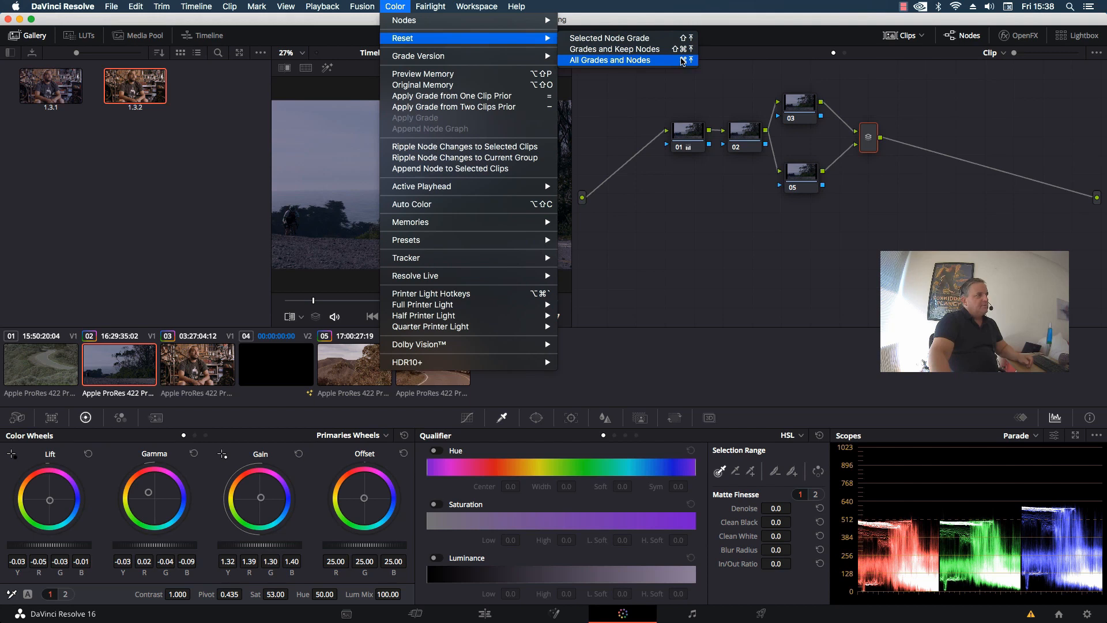
click(682, 61)
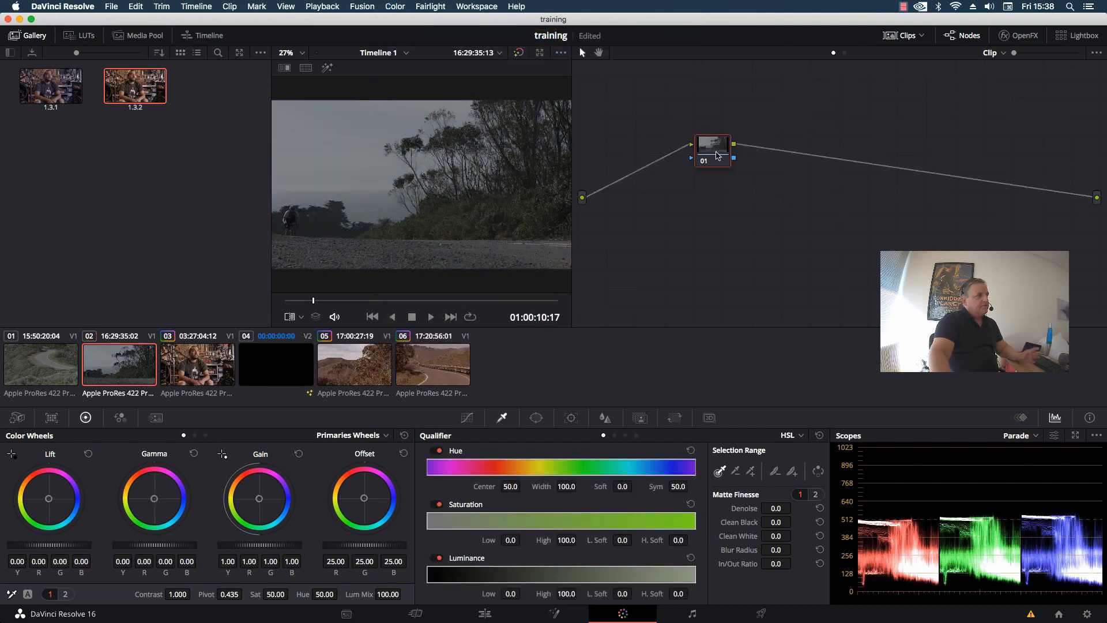
- Apply the warm bike shop still's grade to node 01 of clip 02
drag(730, 153, 707, 147)
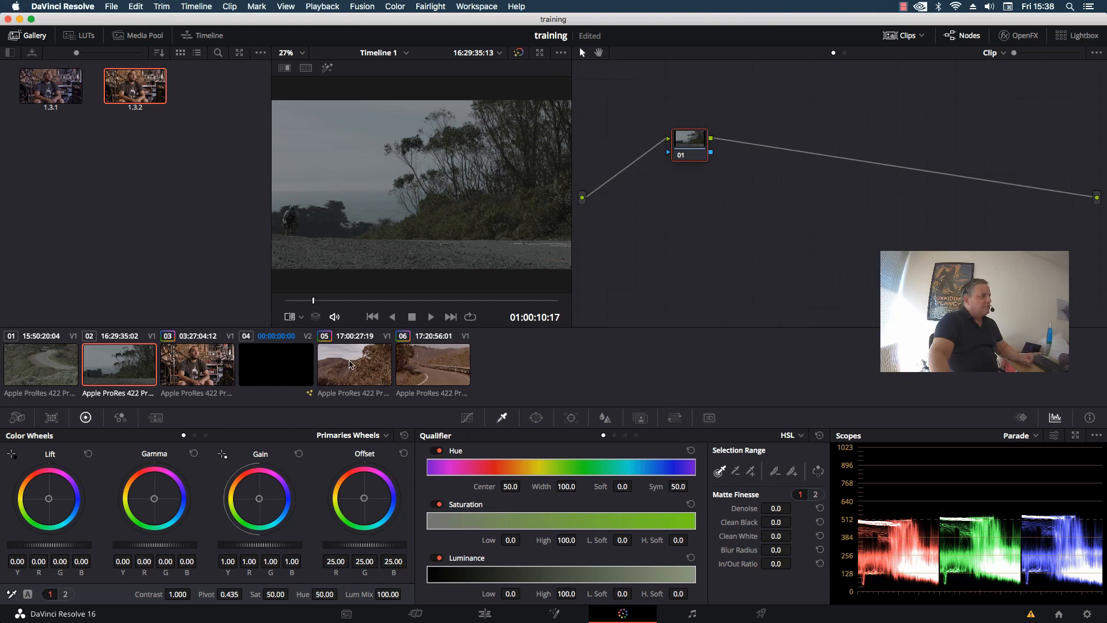
mouse_move(133, 92)
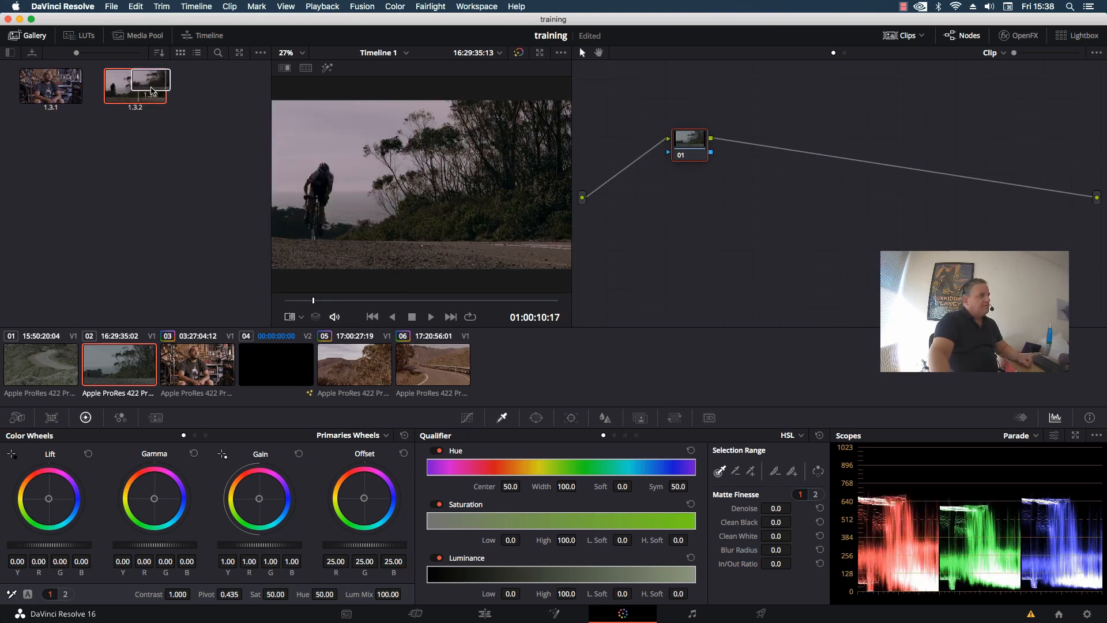
drag(132, 95, 692, 146)
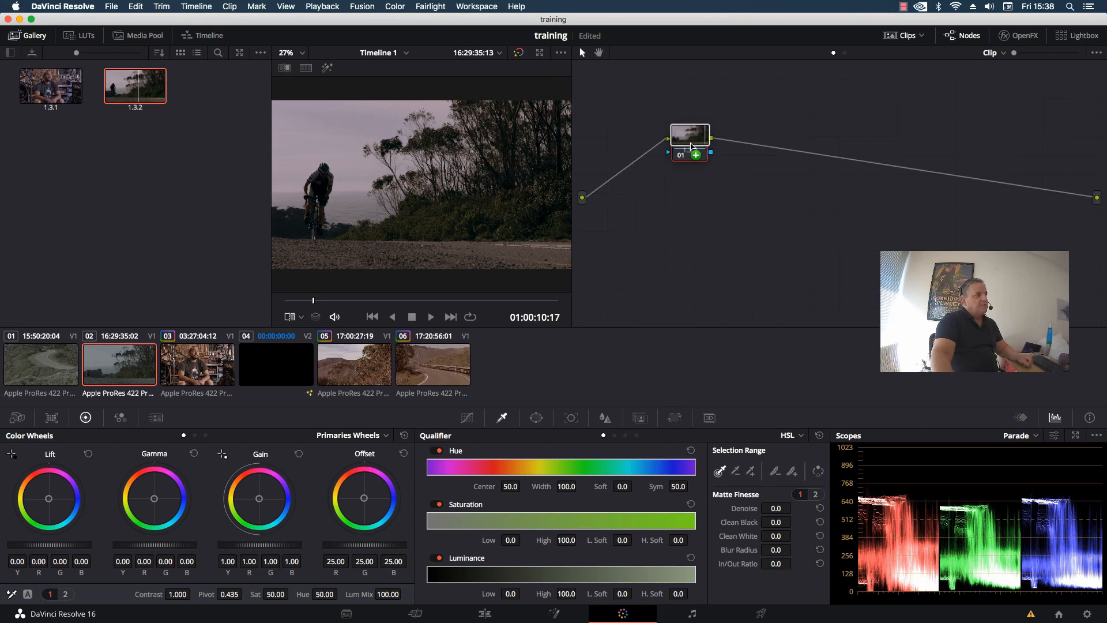
drag(692, 146, 692, 147)
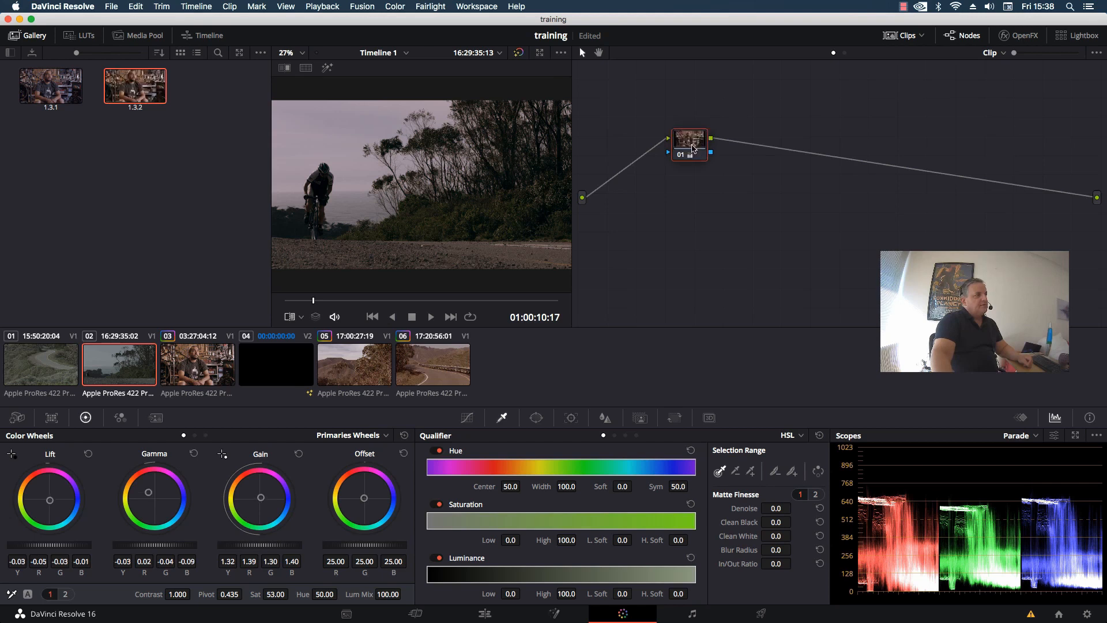
- At 01:00:13:16 in clip 02, raise the overall lift to -0.02, with red -0.03, green -0.02 and blue -0.02
drag(390, 304, 493, 311)
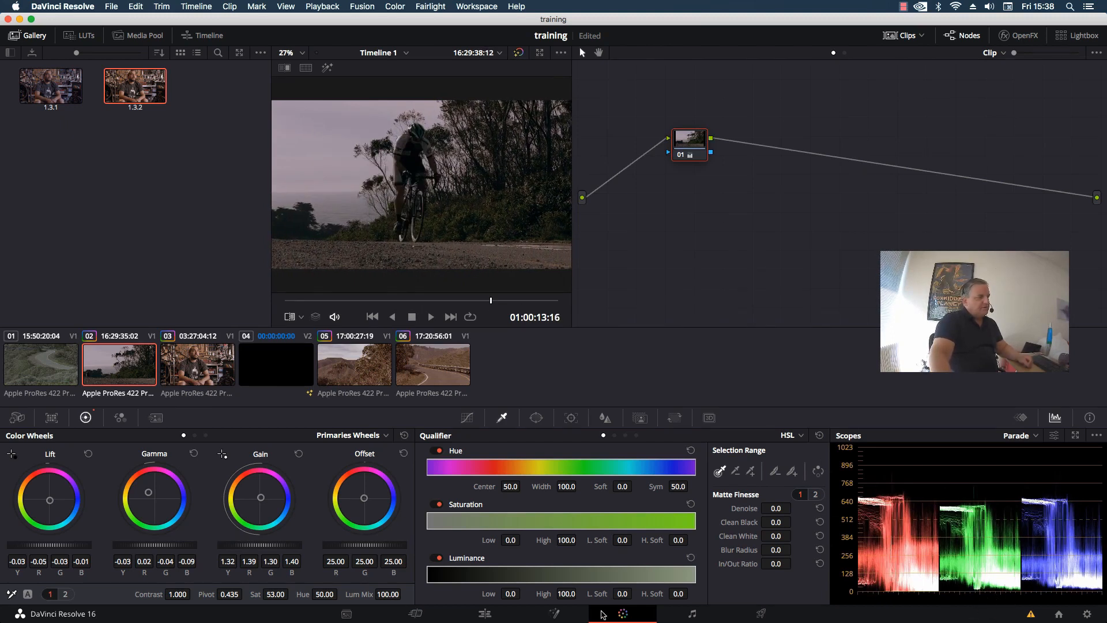
drag(45, 551, 51, 550)
drag(50, 500, 49, 499)
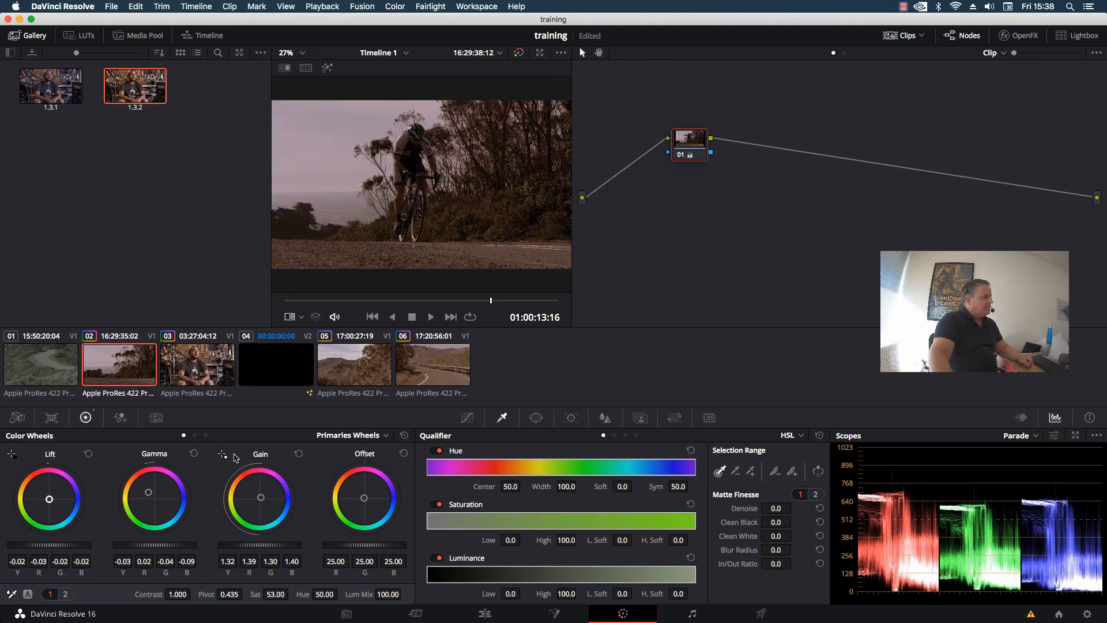
- Raise clip 02's overall gain to 1.85, with red 1.85, green 1.86 and blue 1.84, and the overall gamma to 0.01
drag(262, 501, 261, 499)
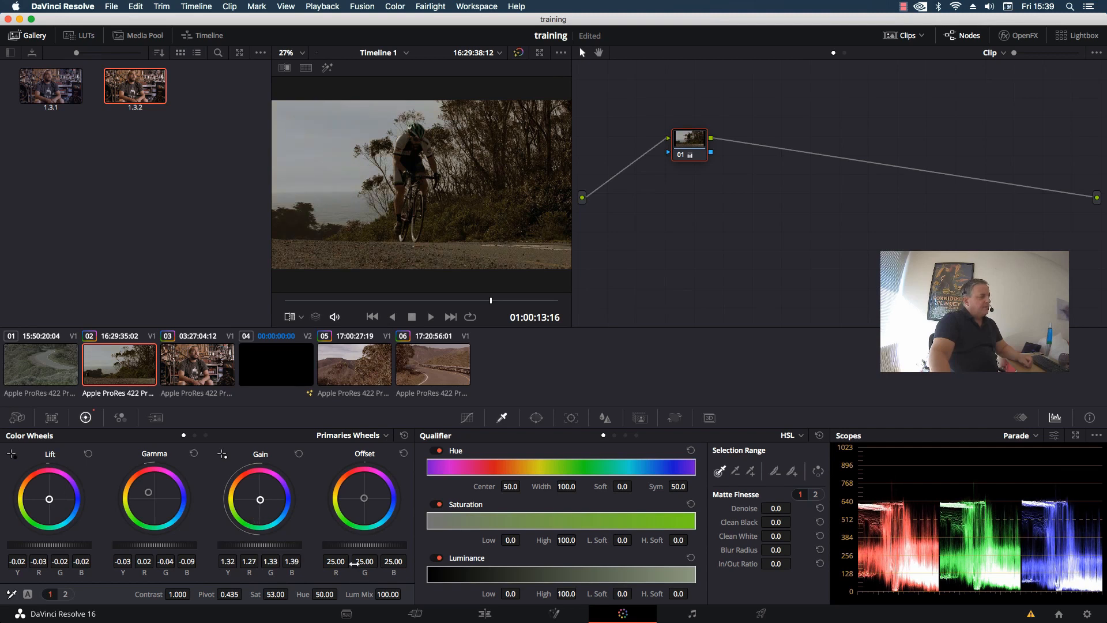
drag(263, 549, 303, 549)
drag(260, 499, 257, 500)
drag(260, 551, 275, 549)
drag(260, 500, 259, 499)
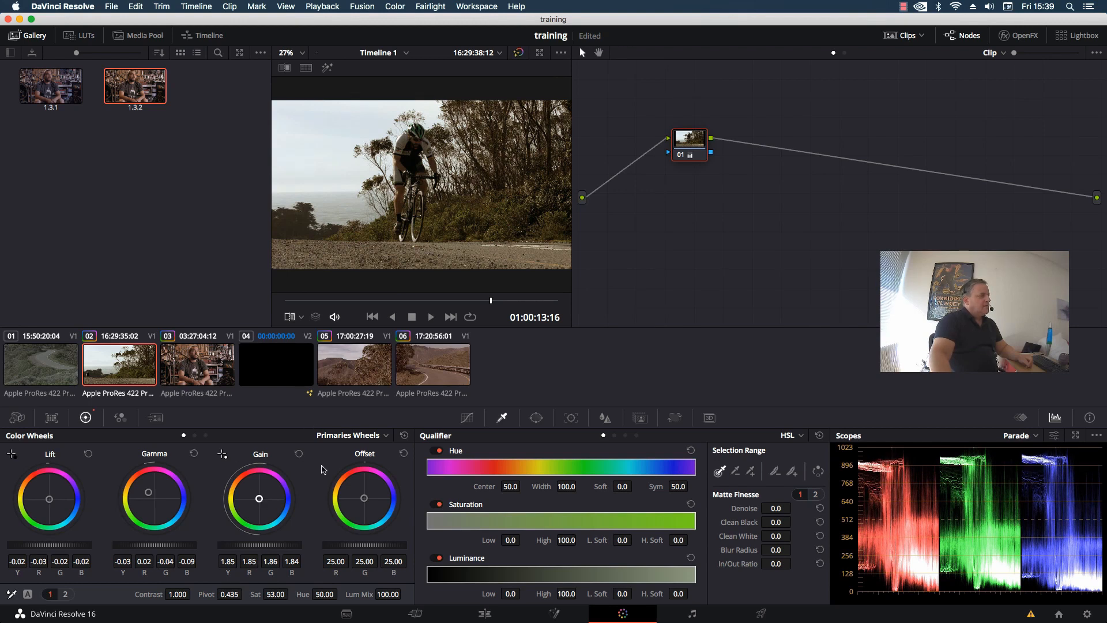
mouse_move(372, 302)
mouse_down()
mouse_move(347, 298)
mouse_move(498, 286)
mouse_up()
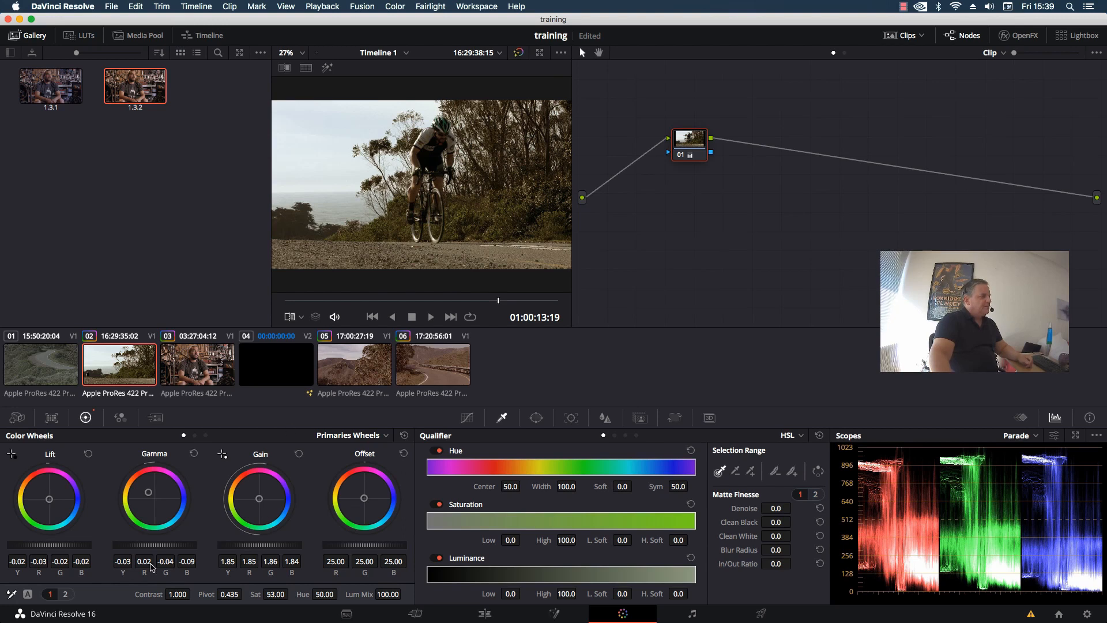
drag(155, 545, 169, 545)
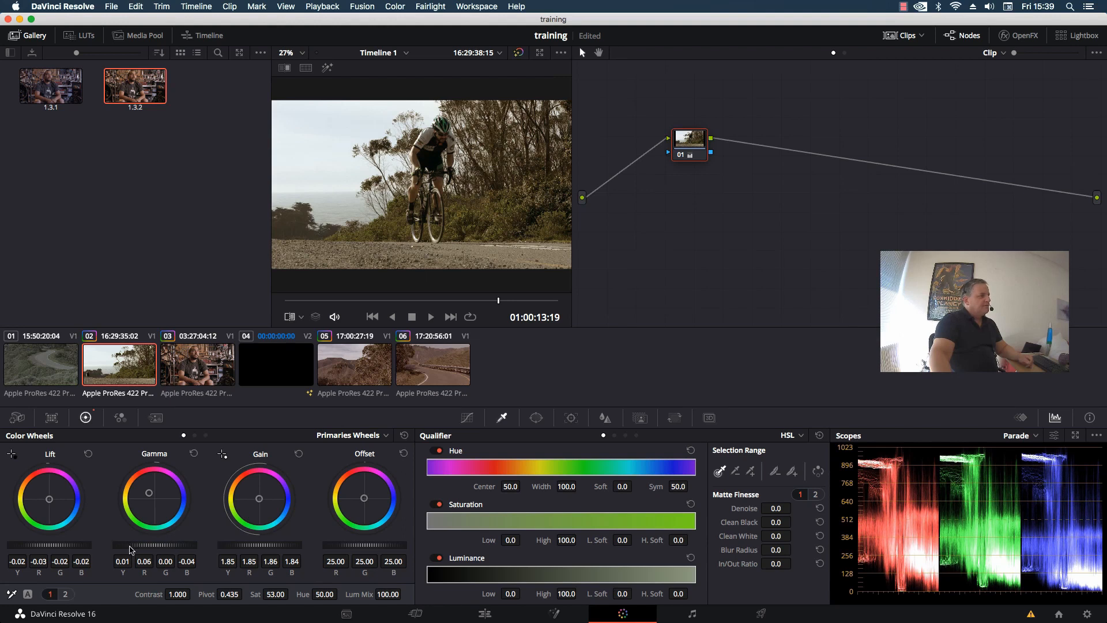
- Copy clip 02's grade onto the ungraded clip 01
click(48, 365)
drag(346, 305, 465, 301)
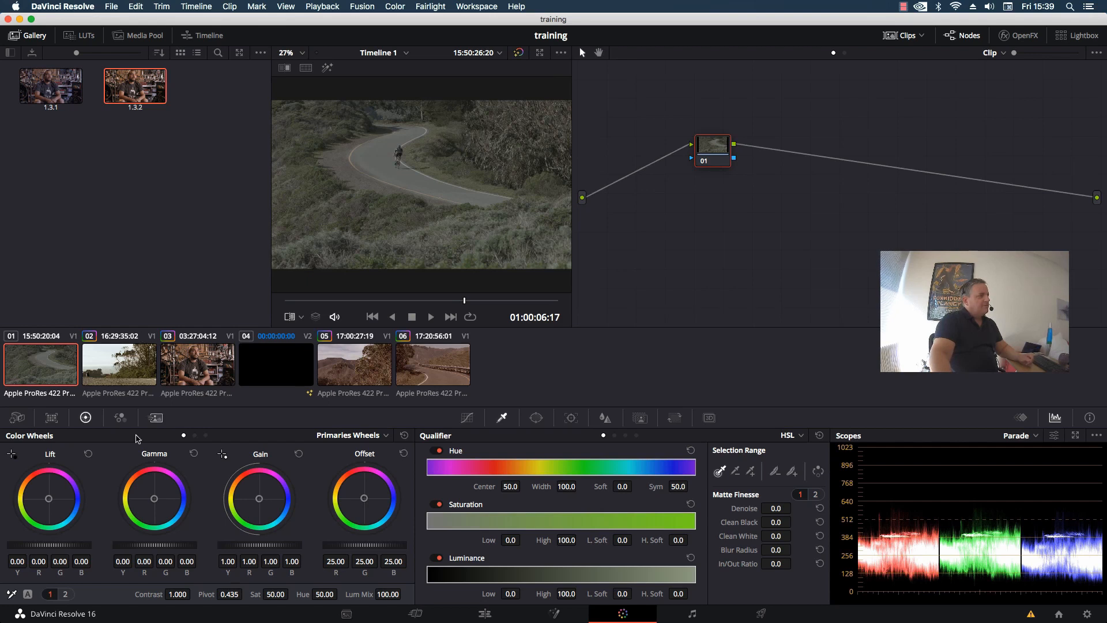
click(113, 375)
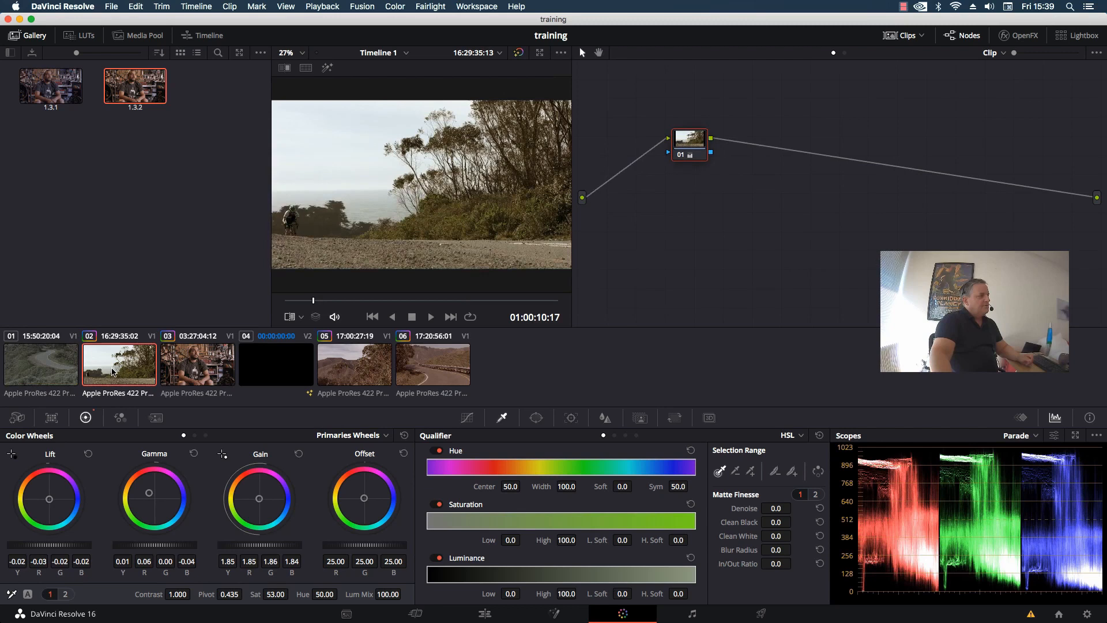
right_click(113, 372)
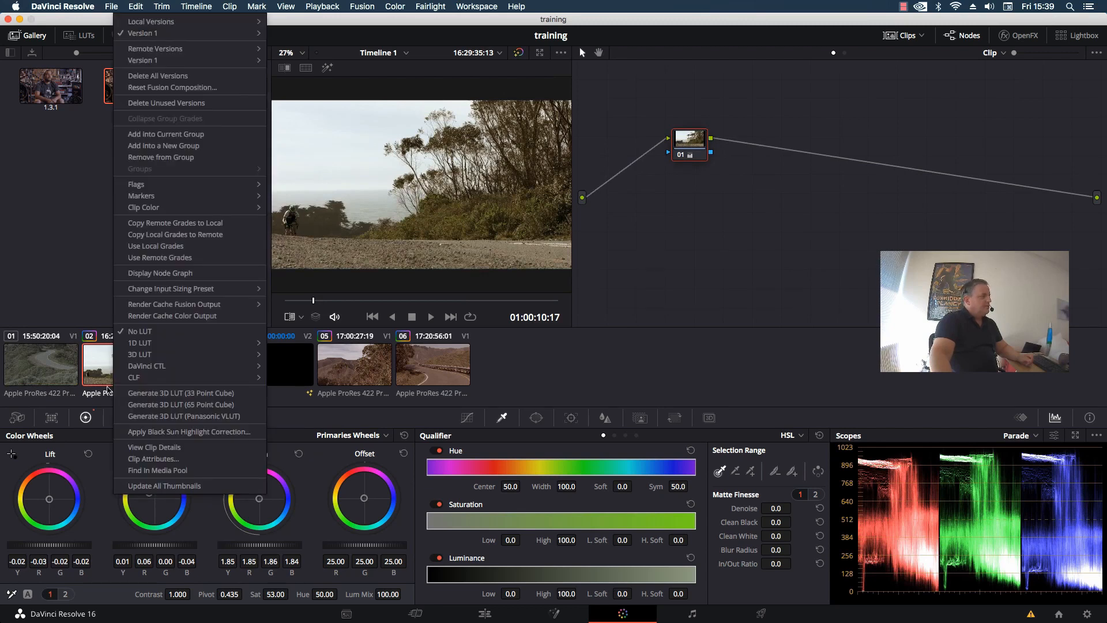
mouse_move(117, 378)
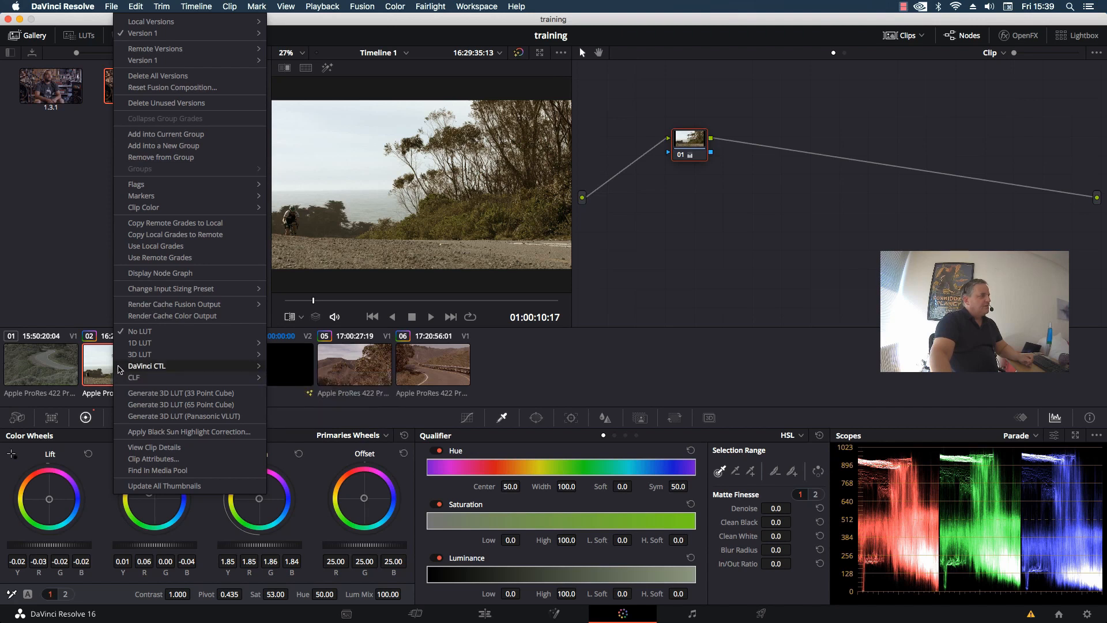
click(560, 358)
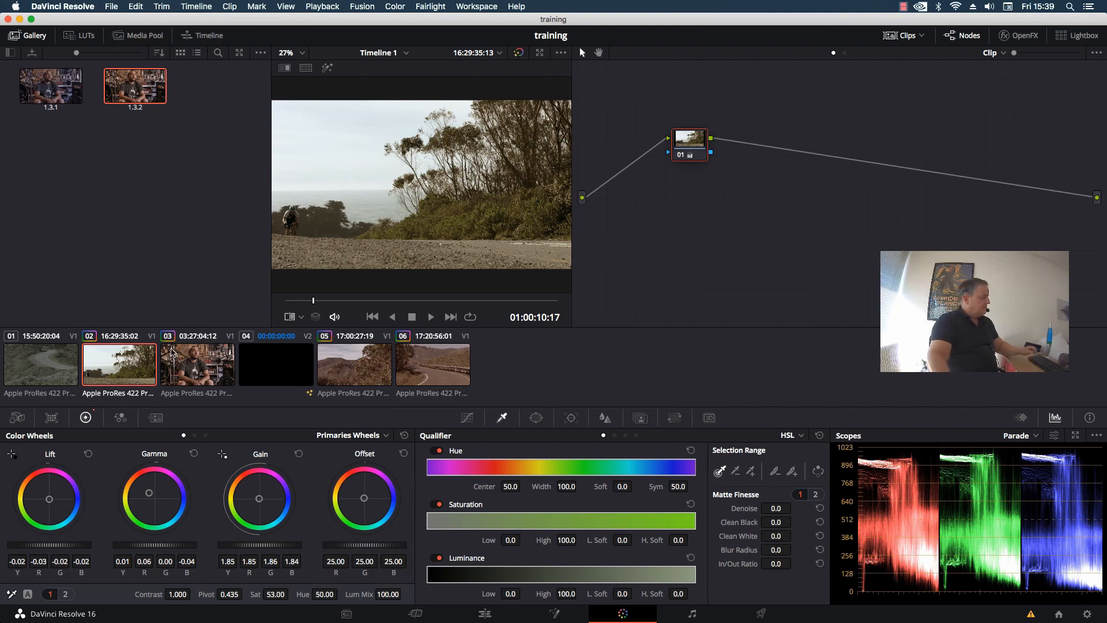
click(44, 380)
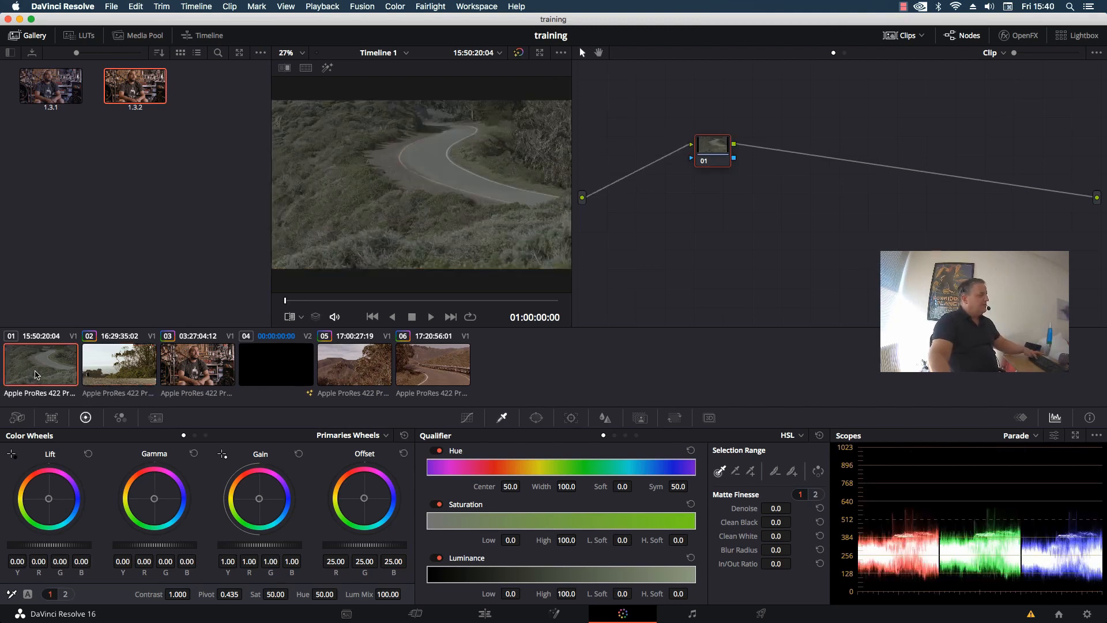
key(alt+shift+c)
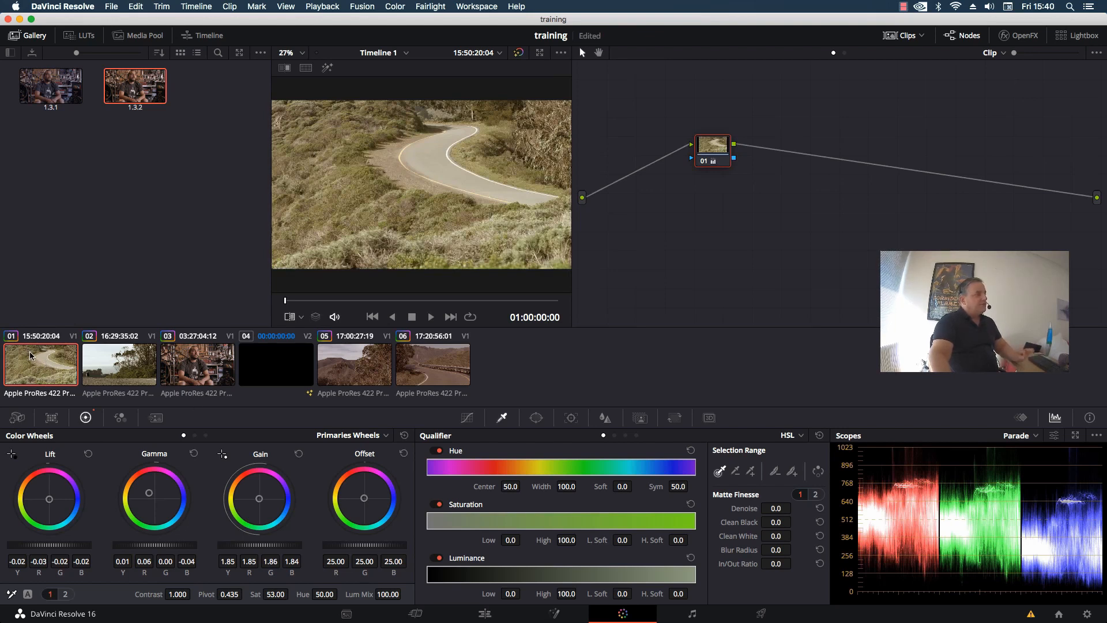
- At 01:00:05:11 in clip 01, set gain to red 1.86, green 1.84, blue 2.00 and gamma to red 0.11, green -0.01, blue -0.03
drag(323, 301, 426, 314)
click(429, 316)
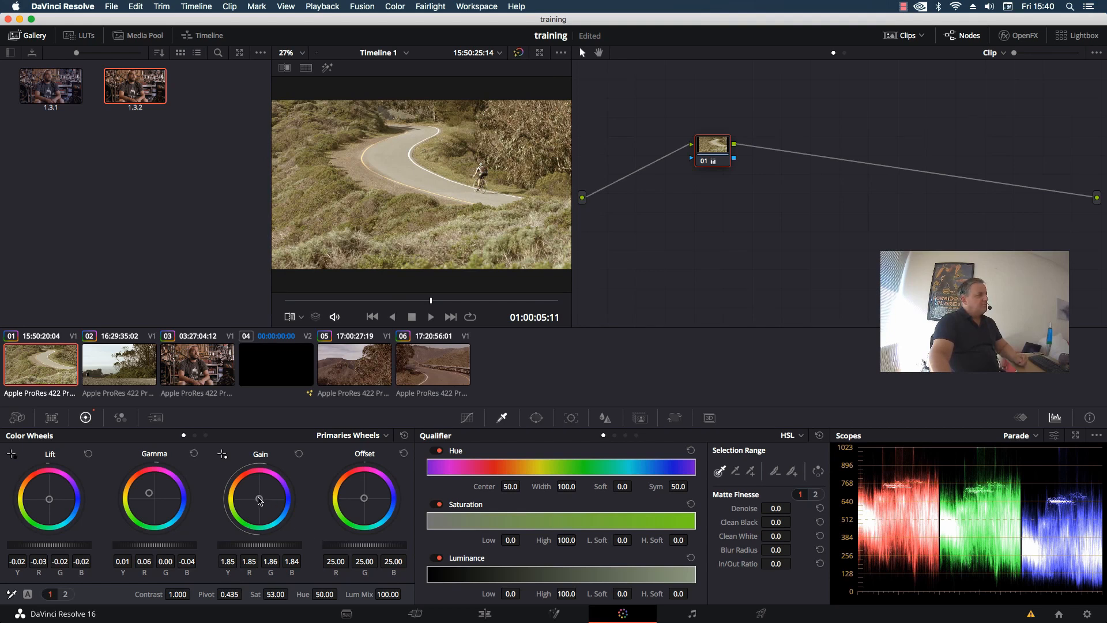
drag(259, 499, 262, 498)
drag(149, 499, 150, 488)
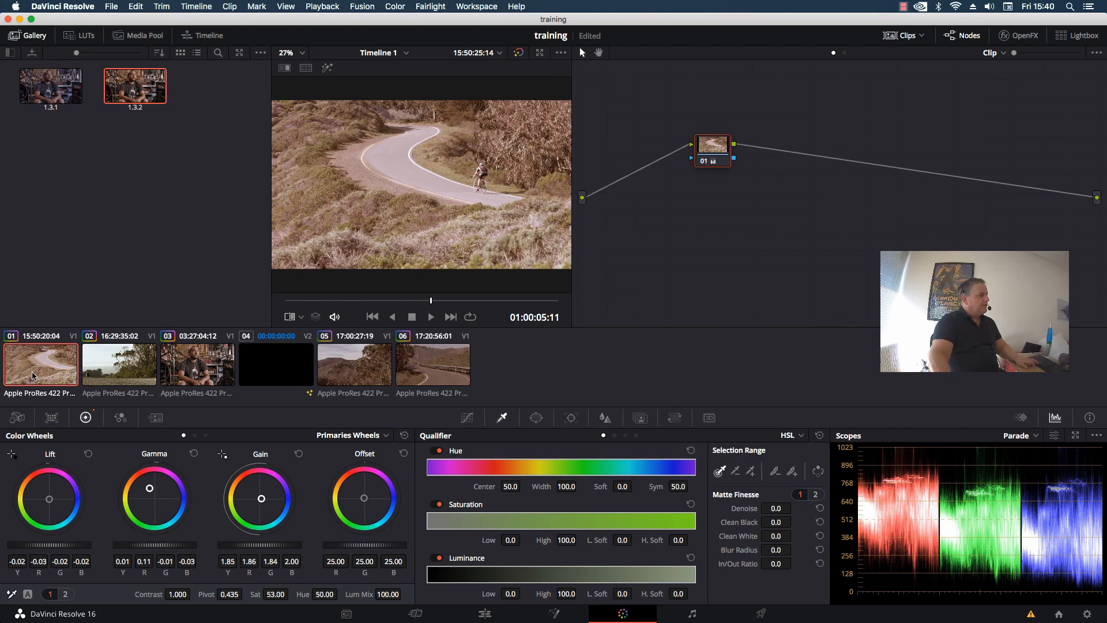
- Go through clips 02 to 06 one by one to compare their grades
click(128, 369)
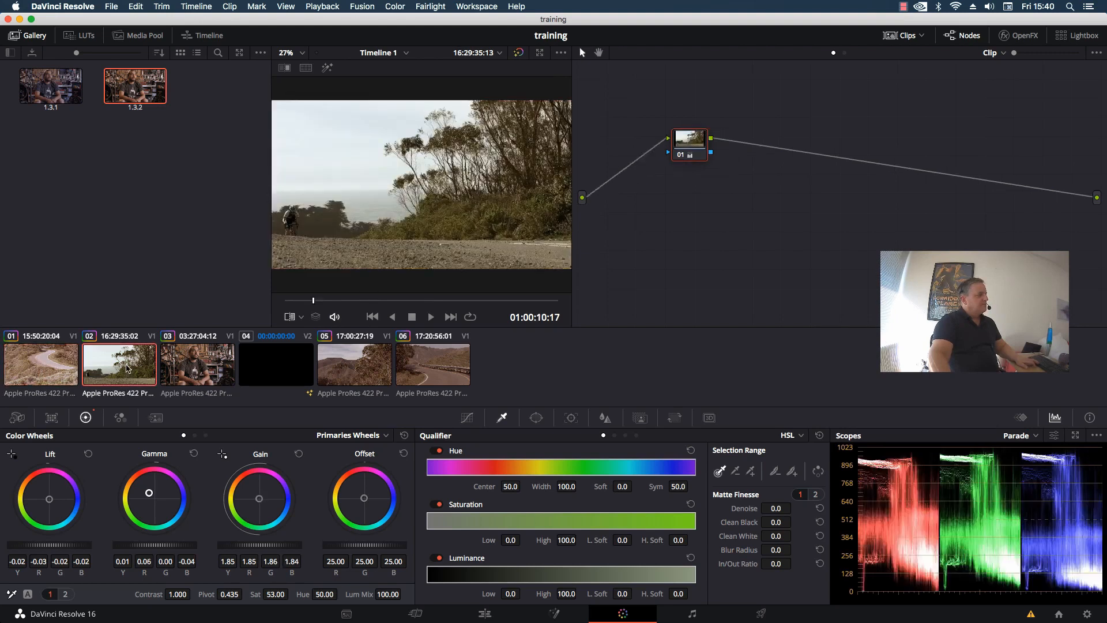
click(181, 365)
click(277, 376)
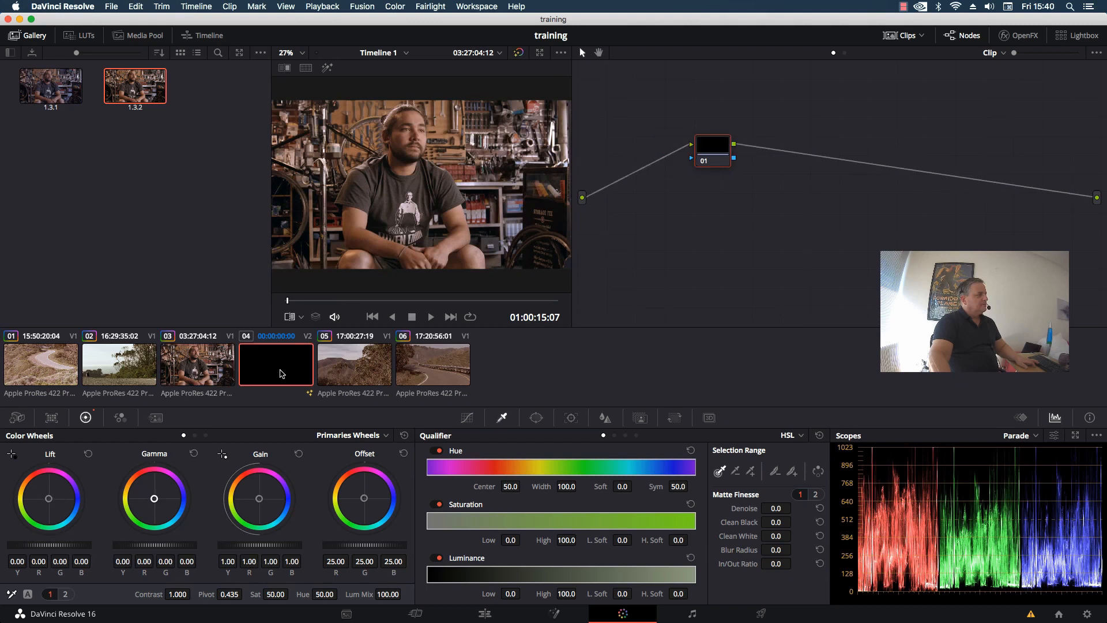
click(349, 371)
click(420, 371)
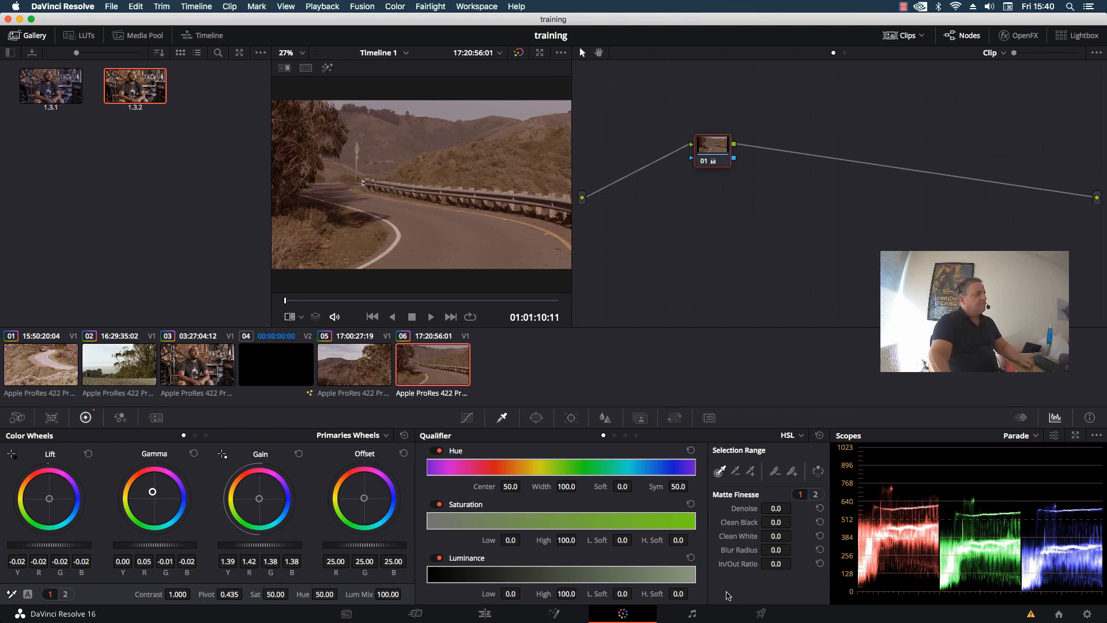
- Look at the Fairlight page and move the playhead to 01:00:04:22 on the Deliver page
click(692, 616)
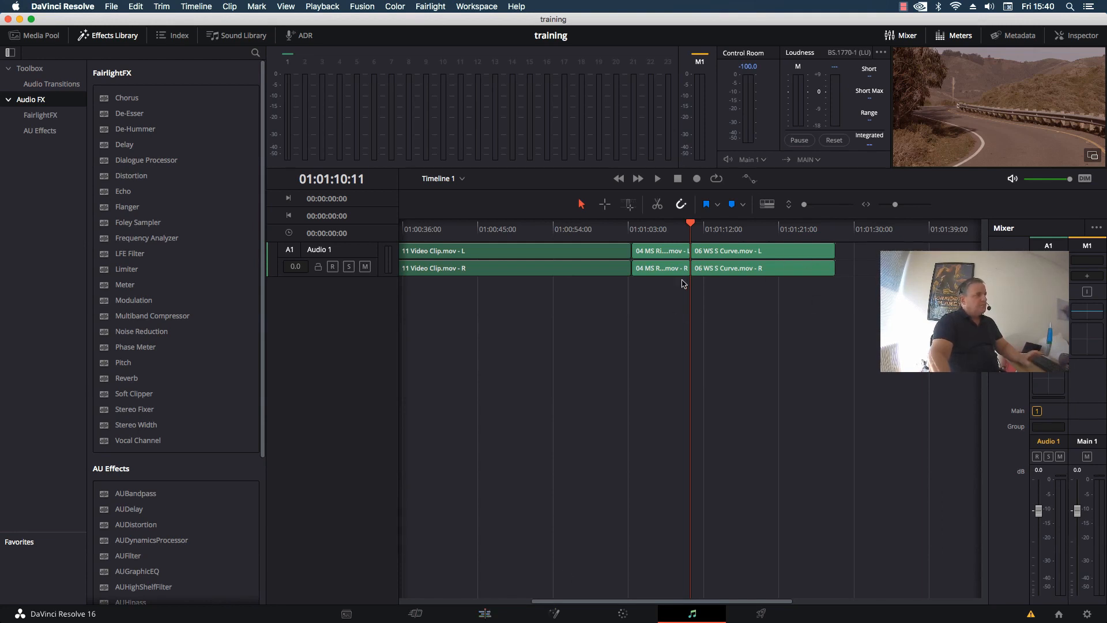
click(762, 615)
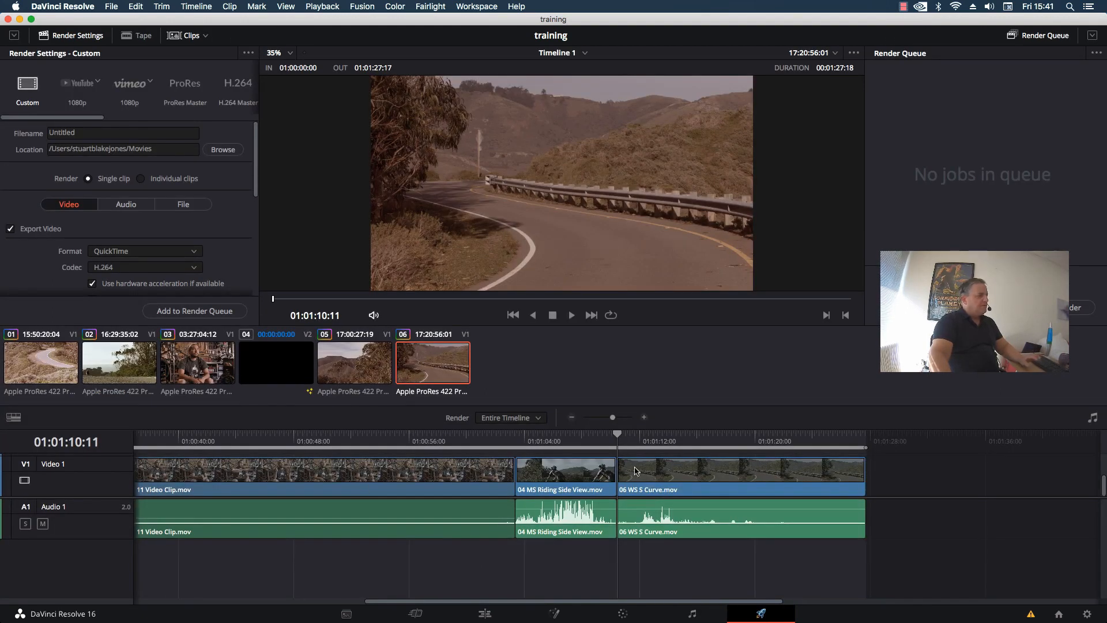
drag(676, 437, 206, 479)
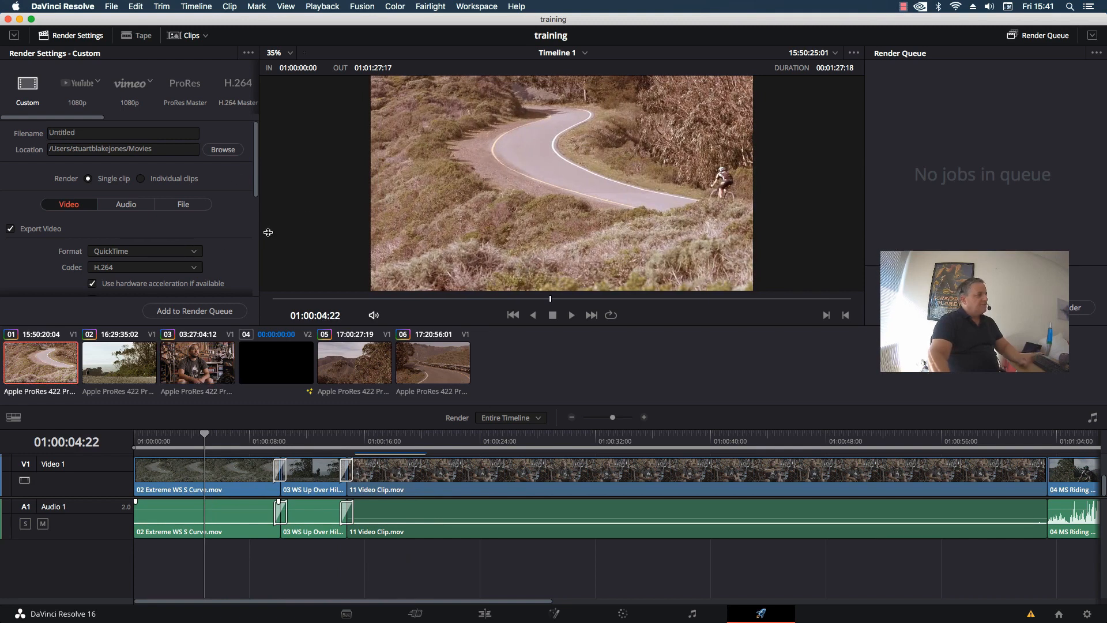
- Choose the YouTube 720p preset in the render settings
drag(260, 153, 261, 263)
click(97, 82)
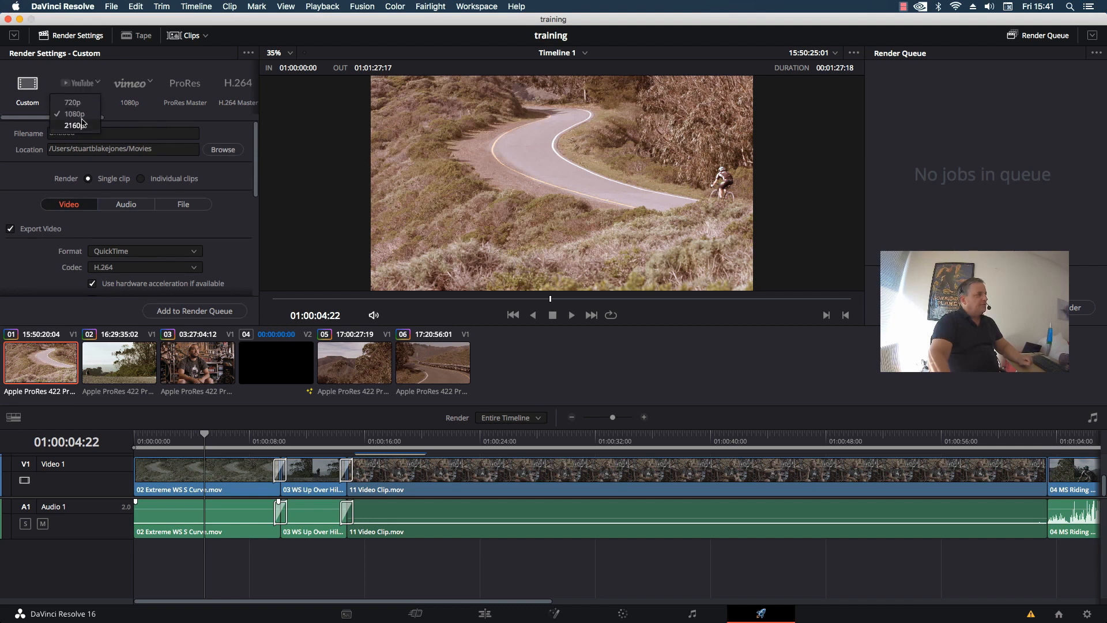
click(72, 102)
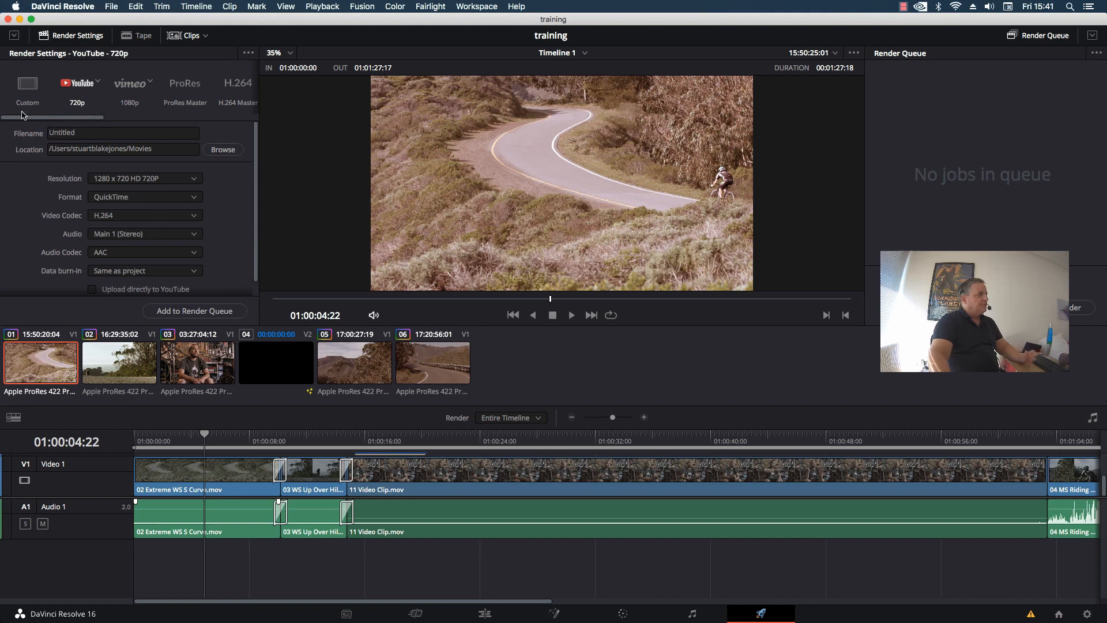
- Replace the render's default file name with "biker"
click(92, 134)
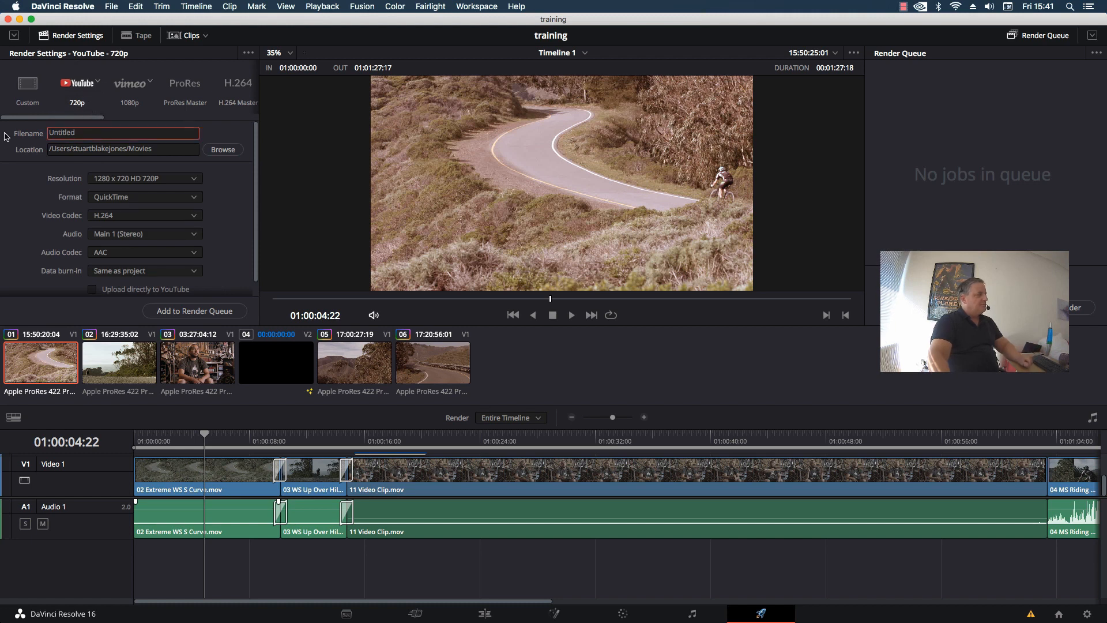
text(b)
key(BackSpace)
key(BackSpace)
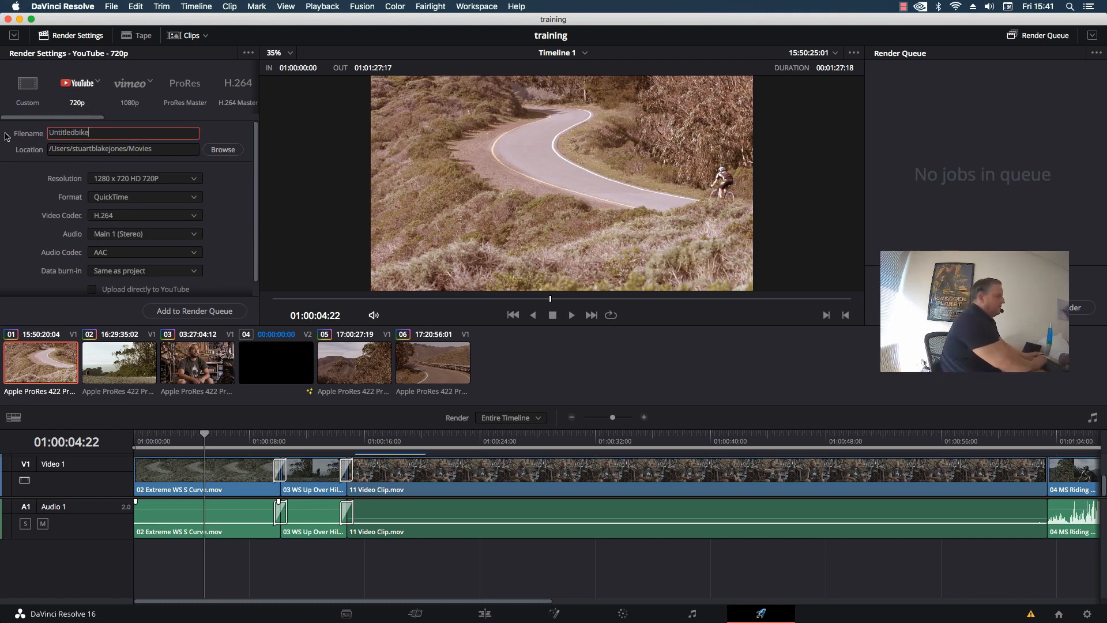
key(BackSpace)
text(biker)
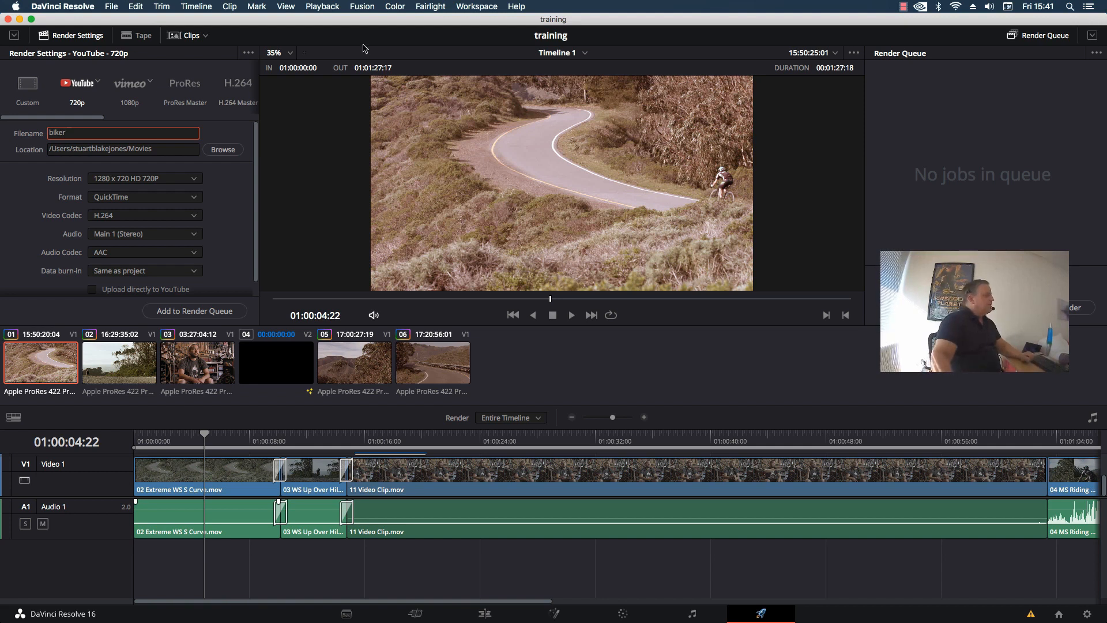
- Set the render's save location to the Media drive
click(230, 154)
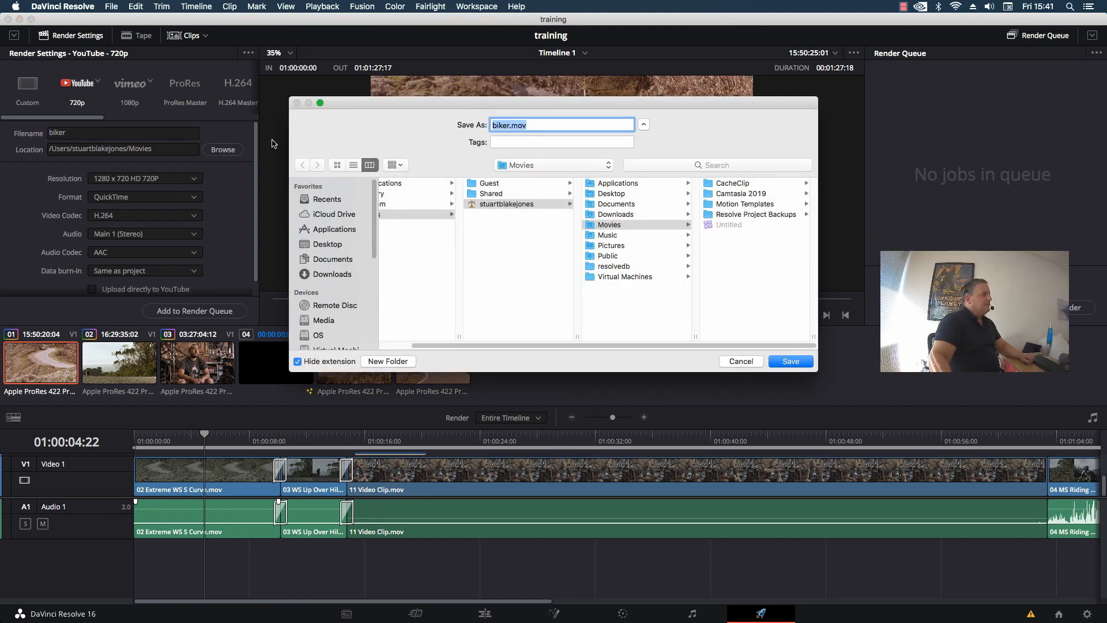
click(323, 321)
click(800, 361)
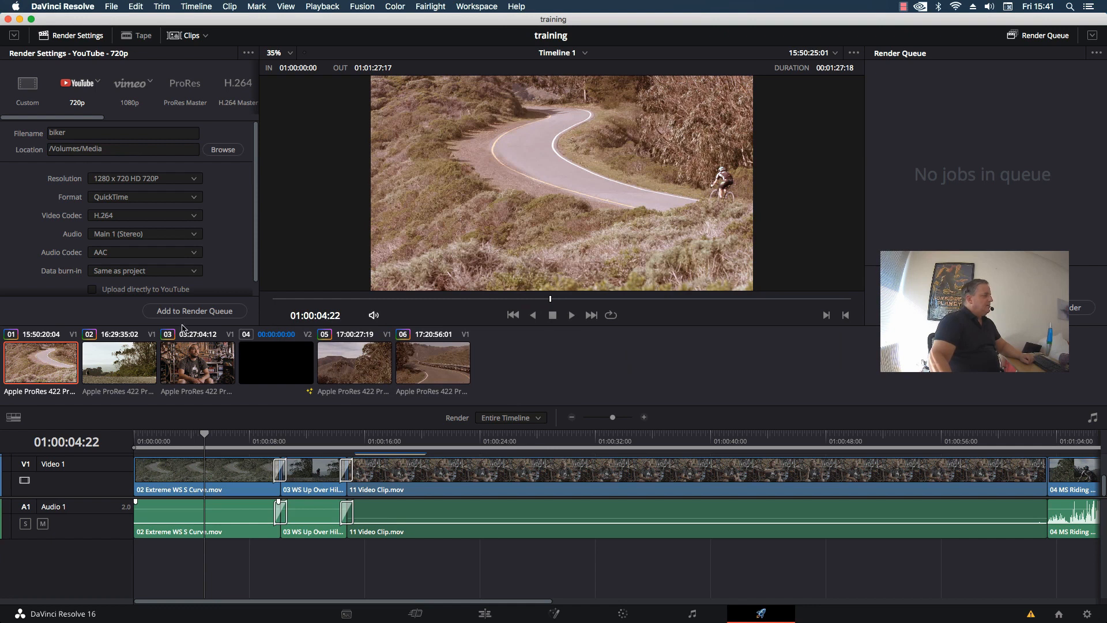
- Add the biker job to the render queue and start rendering it
click(195, 311)
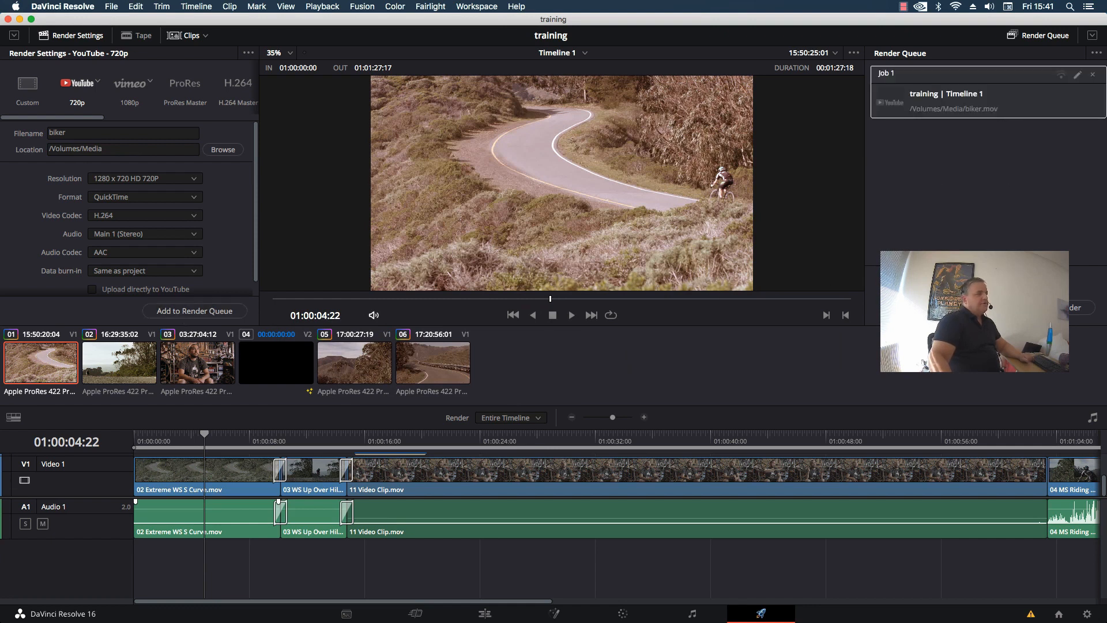
click(1070, 311)
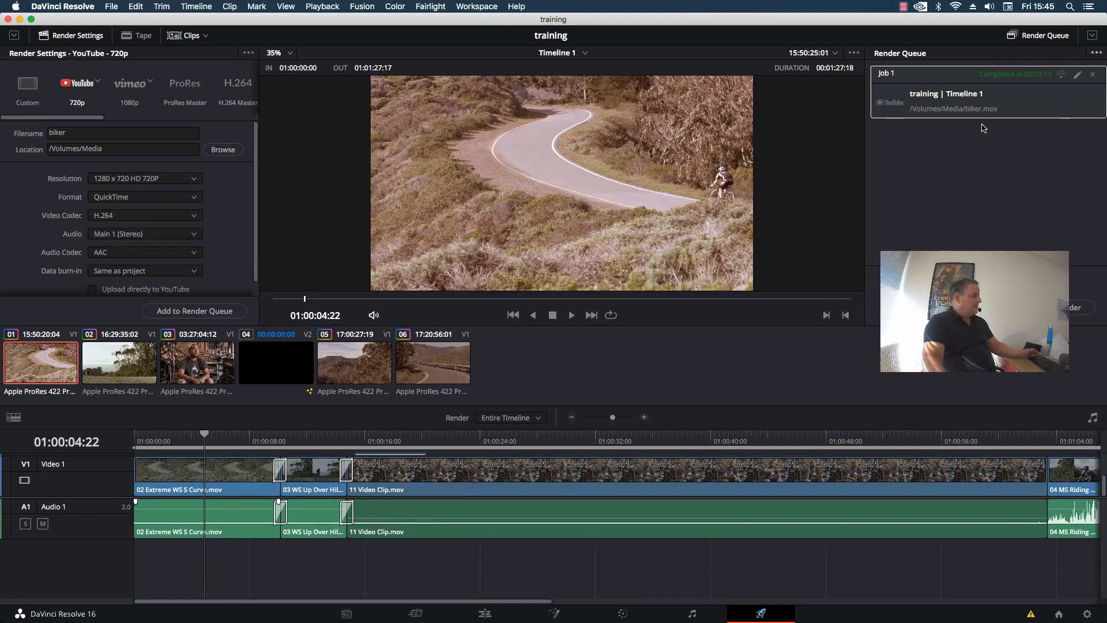
- Switch to Finder, open the rendered biker movie from the Media drive in QuickTime Player, and scrub to 00:18
key(super+h)
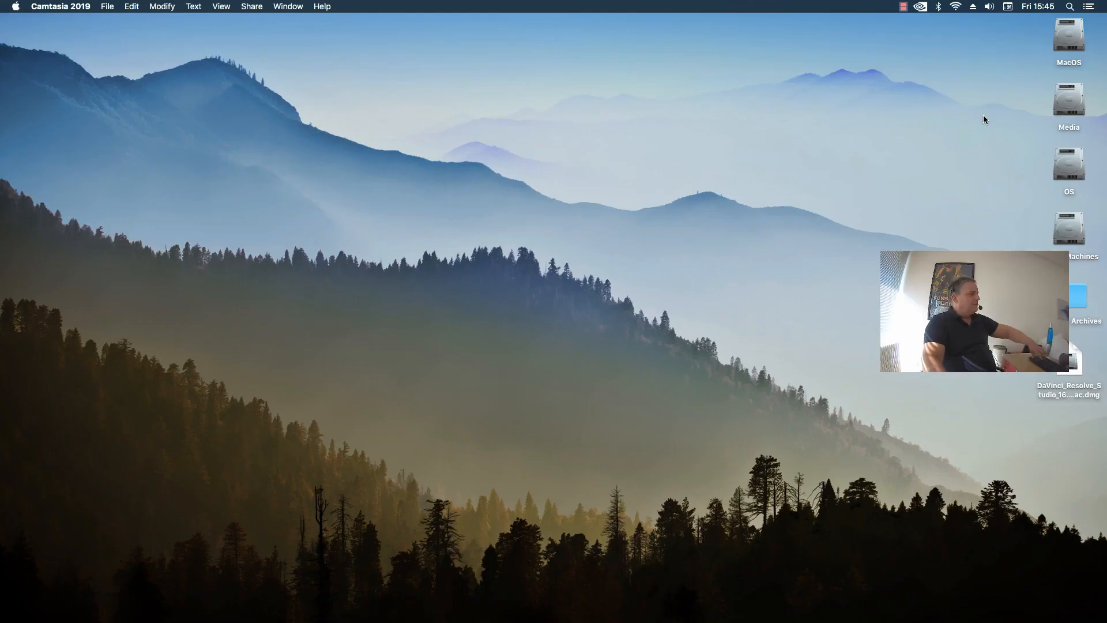
click(1061, 104)
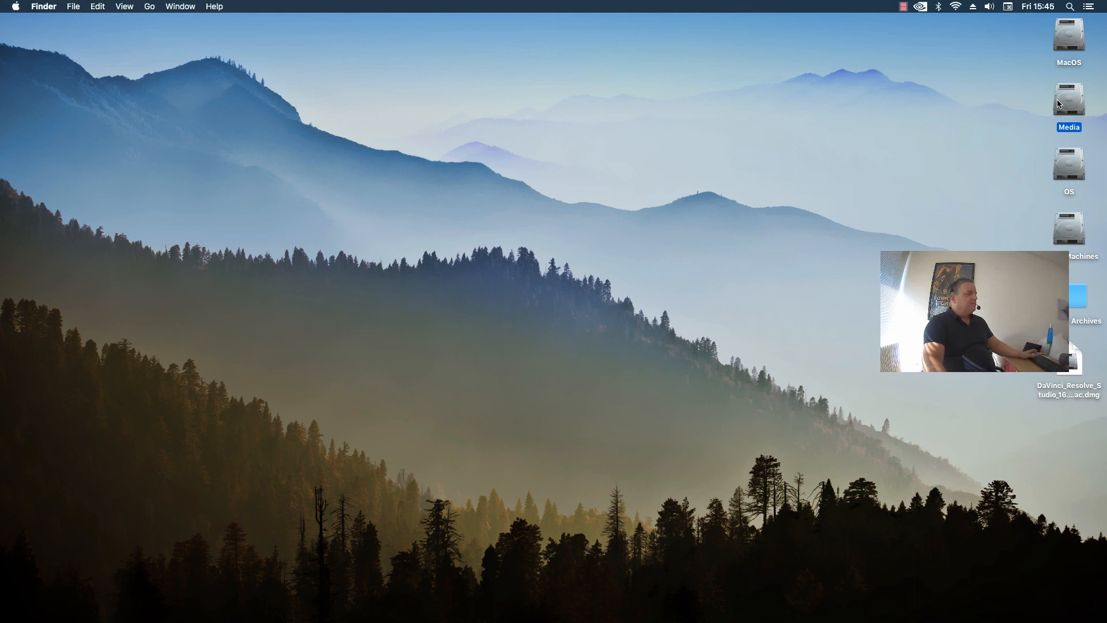
double_click(1070, 103)
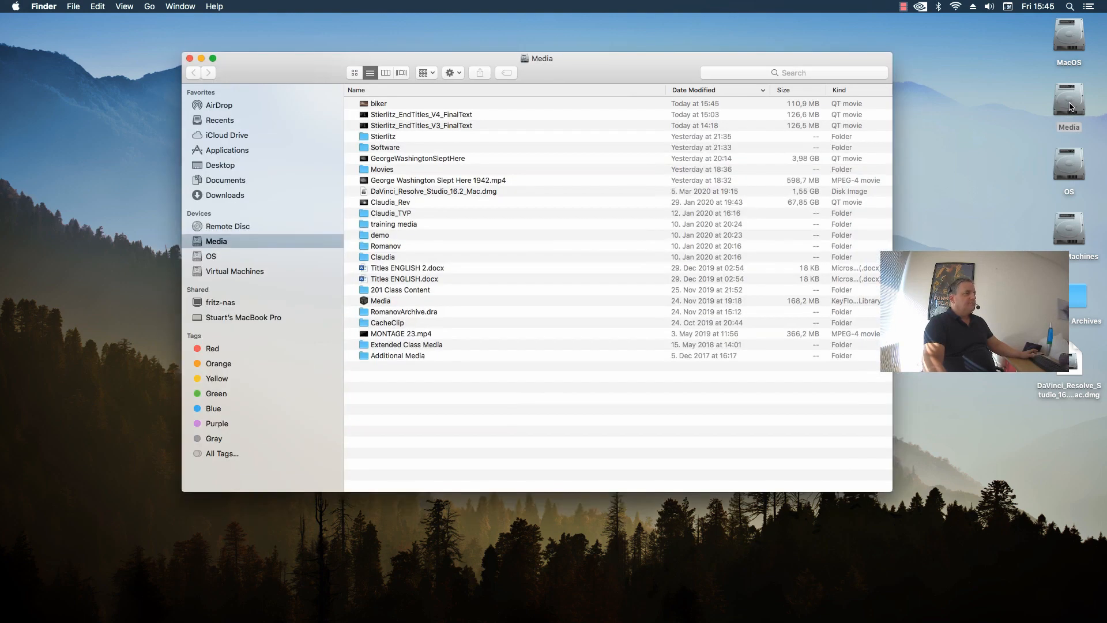
click(378, 105)
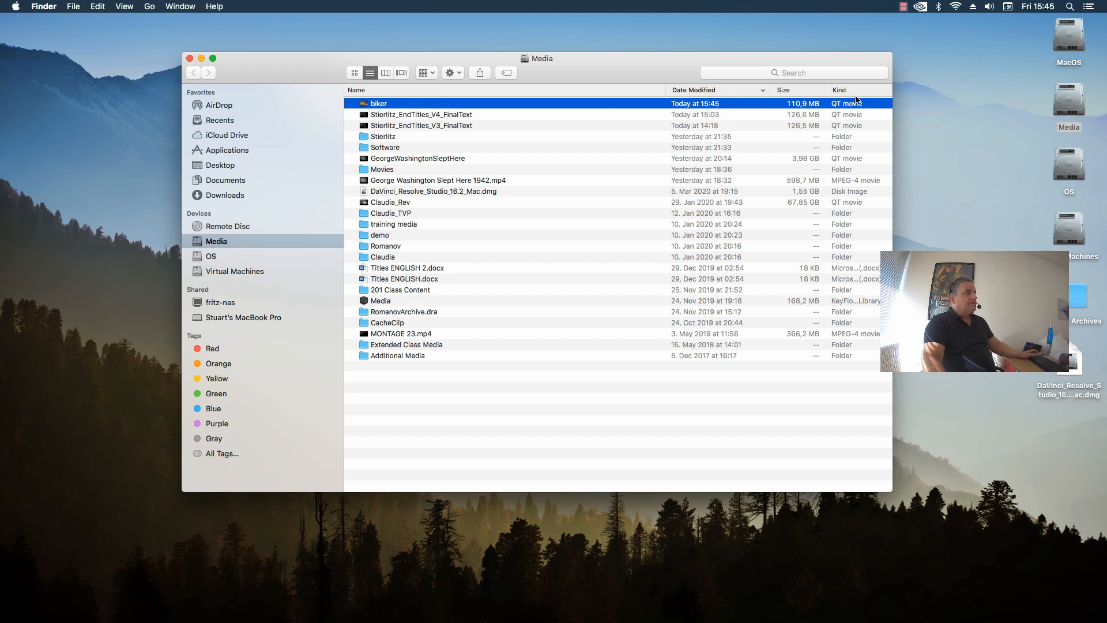
double_click(377, 105)
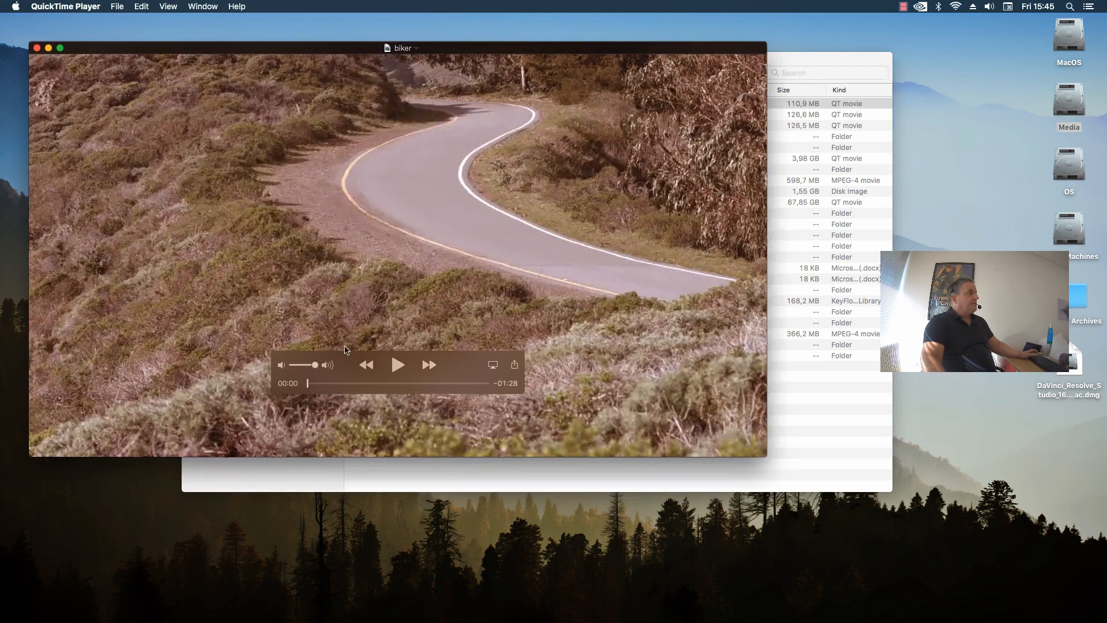
click(316, 383)
drag(316, 384, 346, 383)
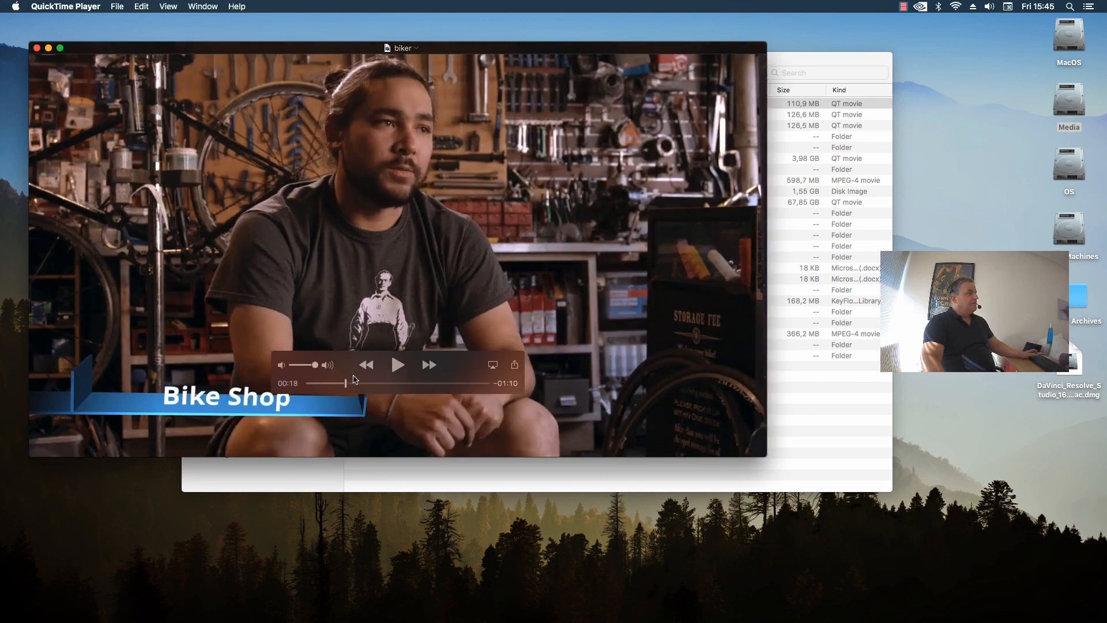